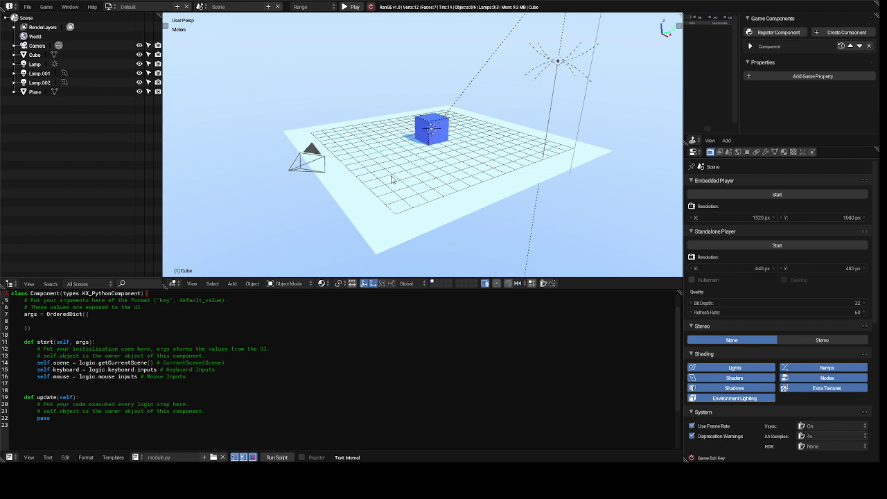
Delete the blue cube from the centre of the ground plane.
scroll(391, 180, up, 2)
scroll(392, 180, up, 2)
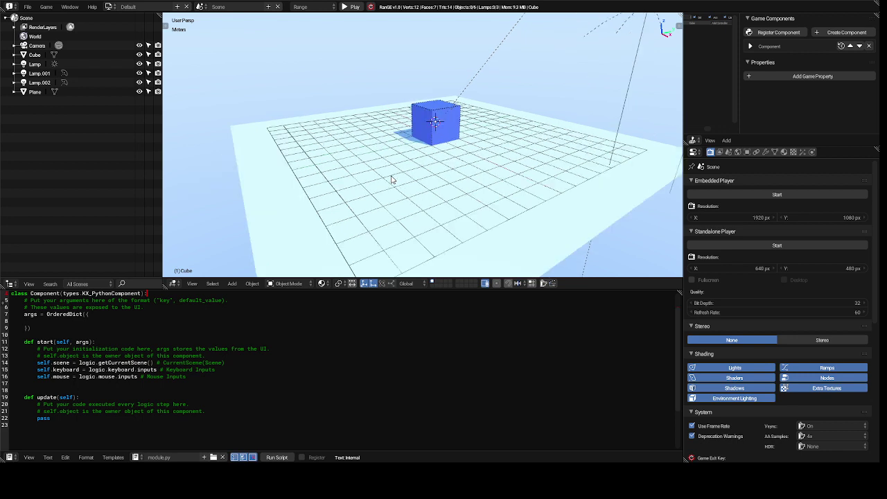
scroll(392, 180, up, 2)
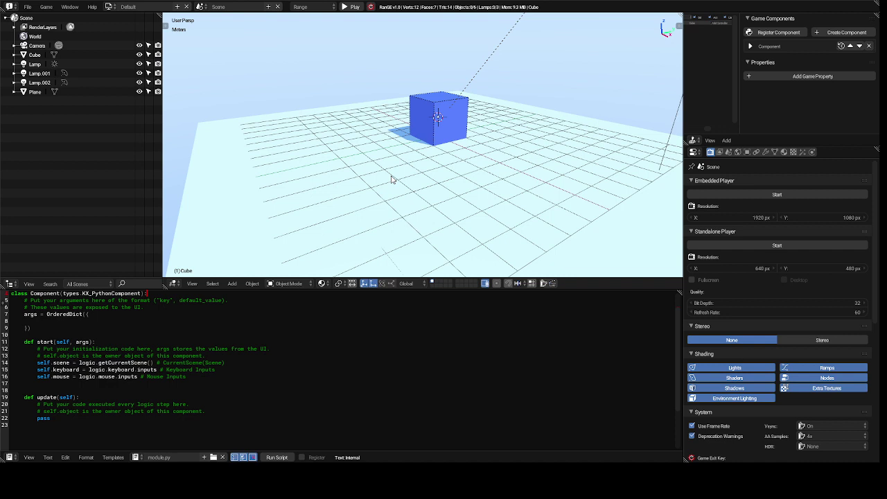
click(426, 122)
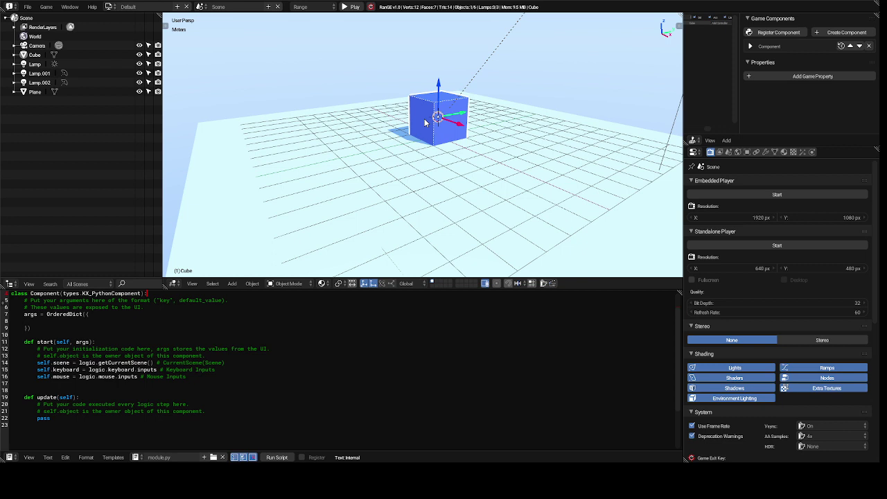
key(x)
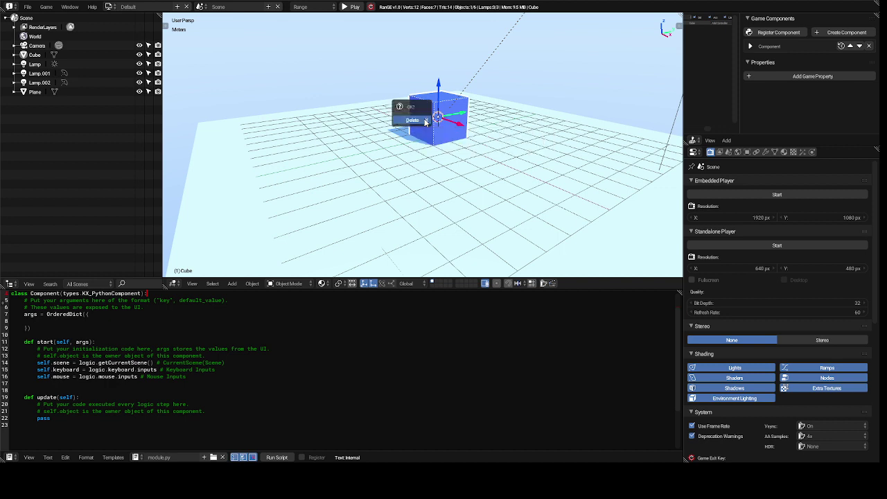
click(426, 121)
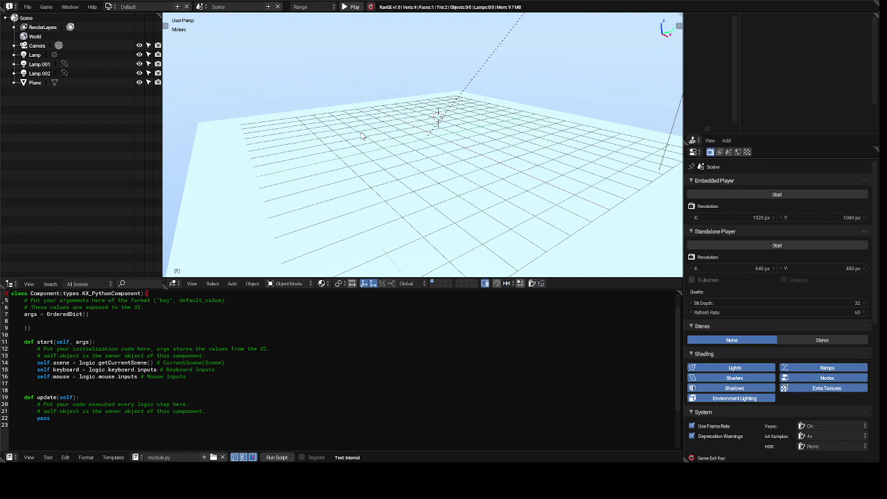
Add a UV sphere mesh at the centre of the scene.
key(shift+a)
mouse_move(362, 135)
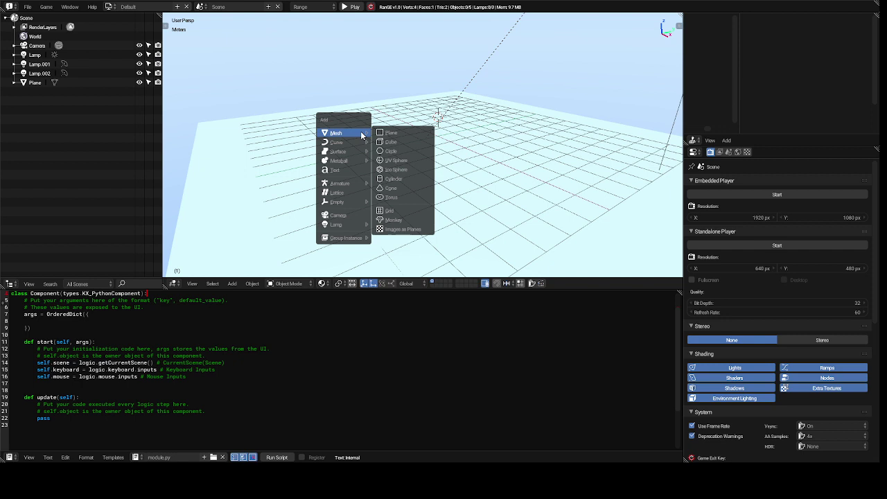
click(410, 164)
click(411, 164)
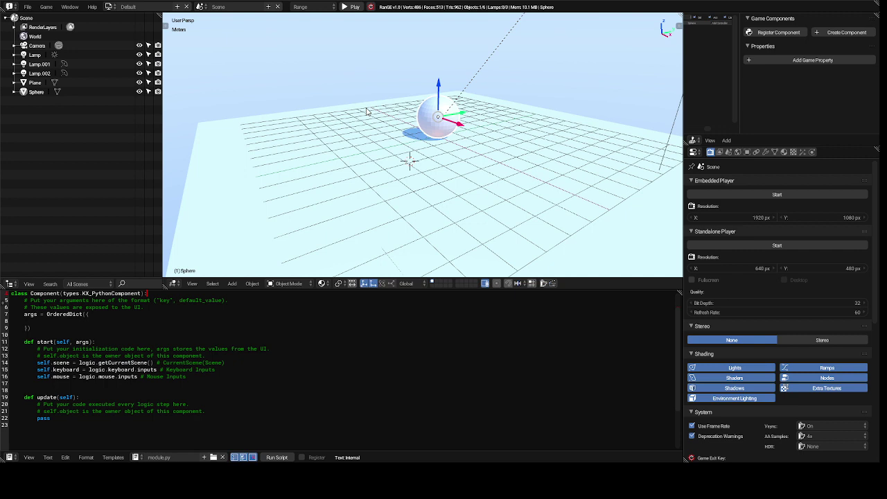
Stretch the sphere along the global X axis to more than four times its length, forming a long ellipsoid.
key(s)
key(y)
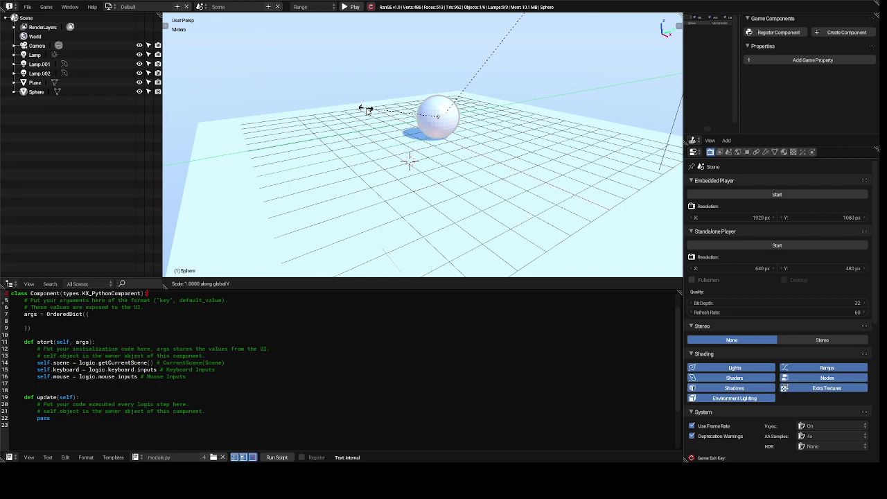
key(x)
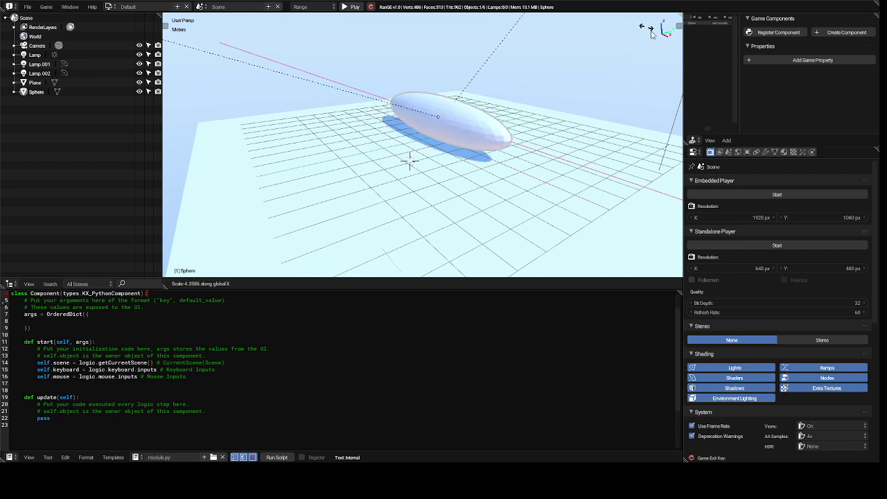
click(617, 276)
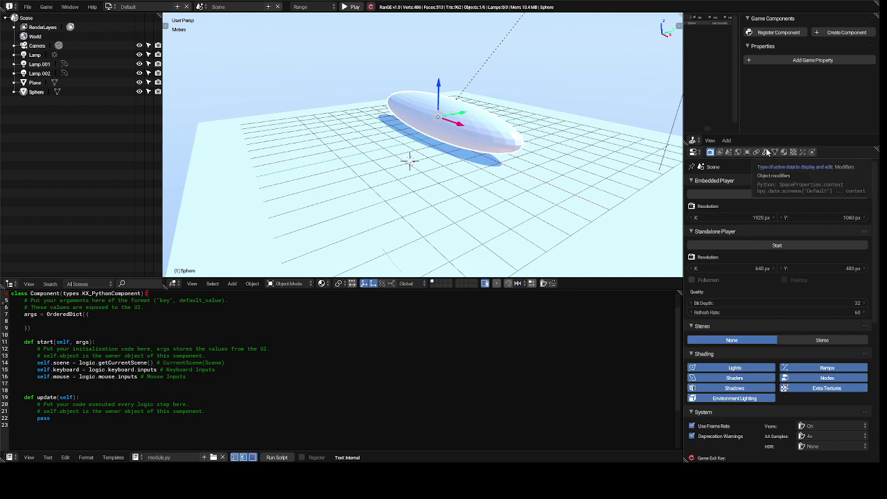
Add a Smooth modifier to the stretched sphere, leaving its vertex group empty.
click(766, 151)
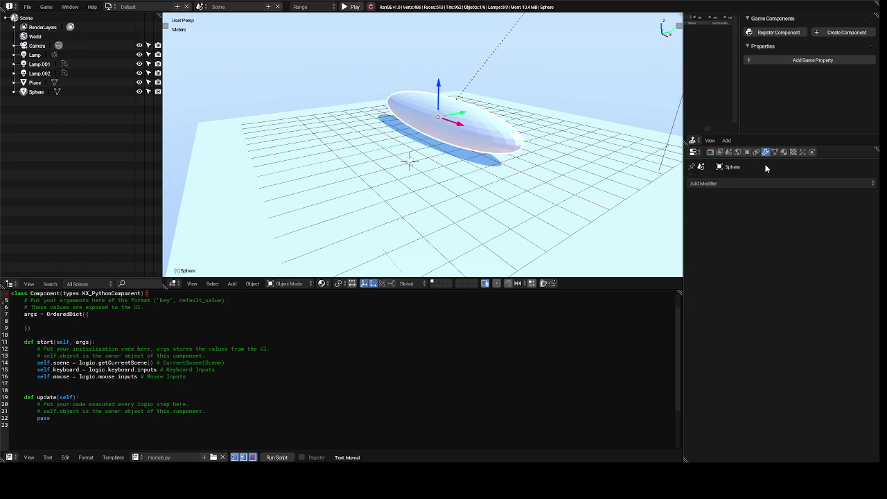
click(764, 184)
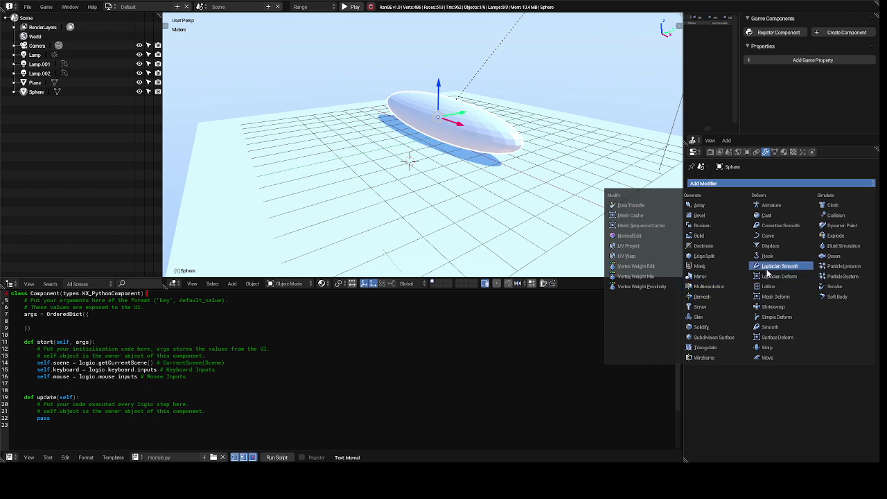
click(786, 331)
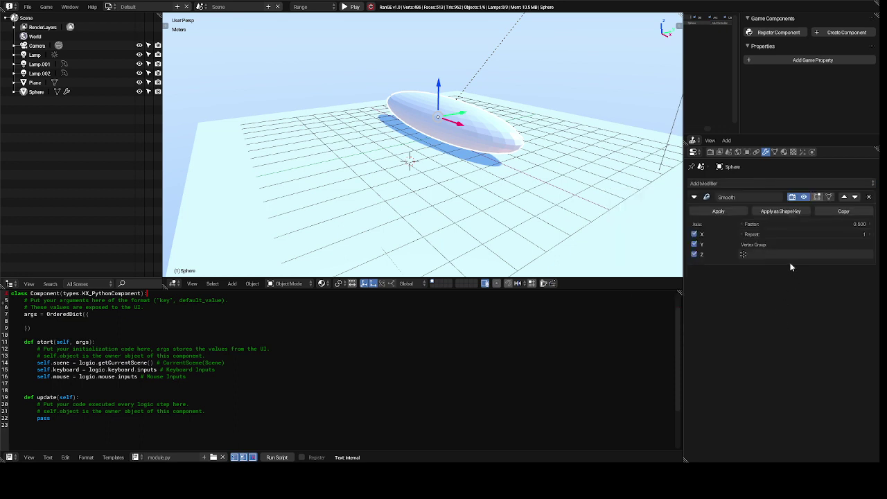
click(763, 255)
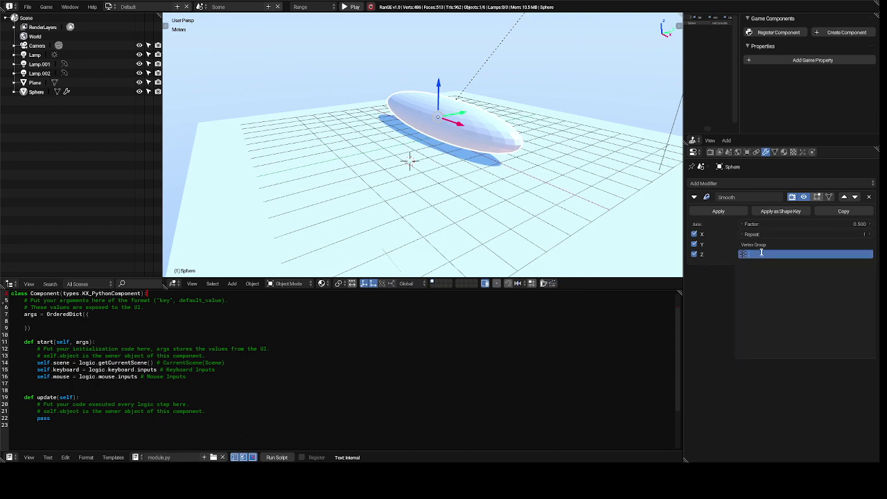
click(715, 290)
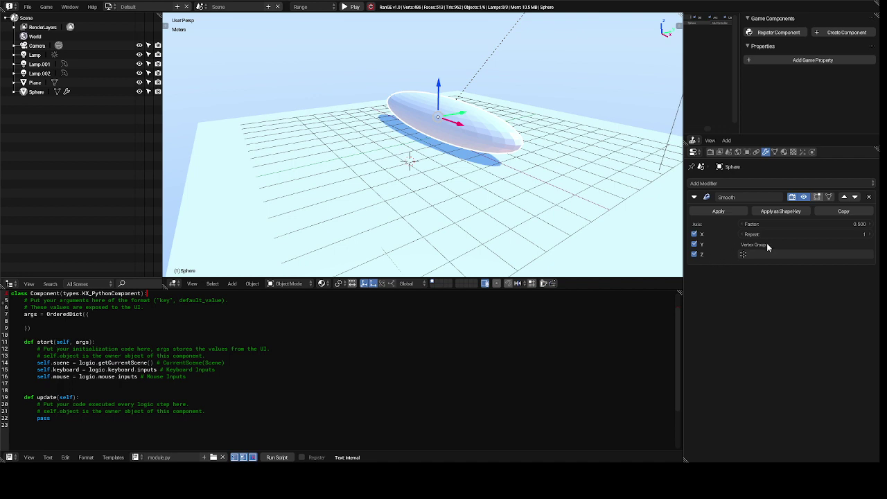
Set the Smooth modifier's Repeat to 0, and remove the modifier from the sphere.
click(813, 233)
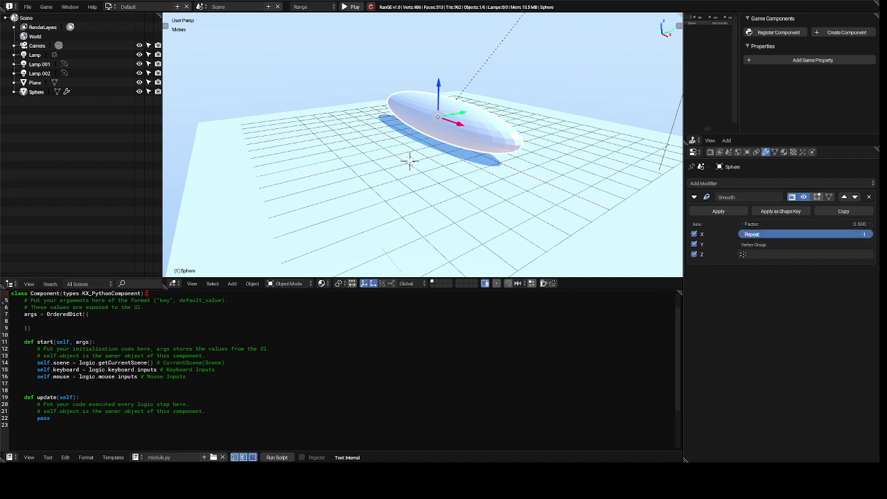
drag(743, 253, 743, 254)
drag(743, 254, 743, 253)
drag(813, 234, 814, 235)
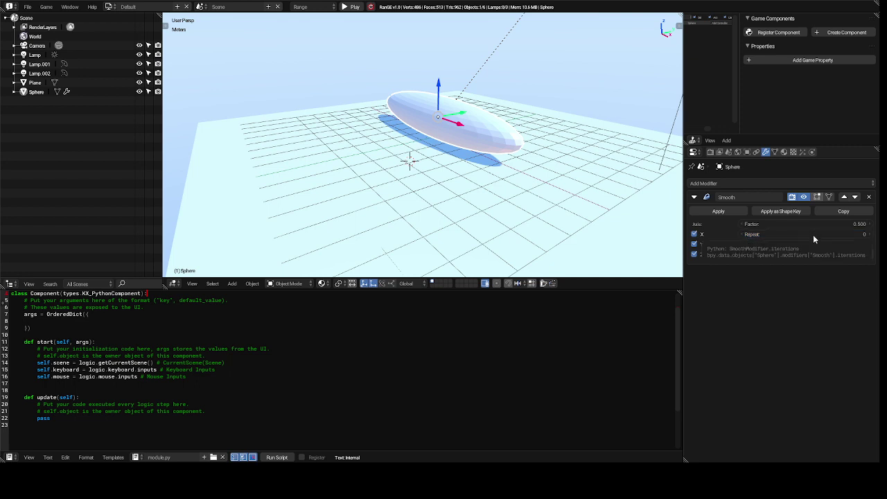
click(870, 197)
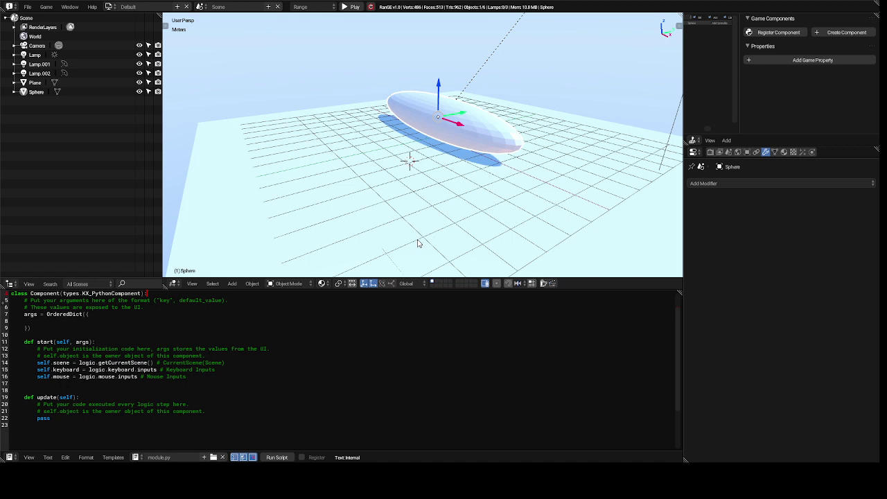
key(s)
key(z)
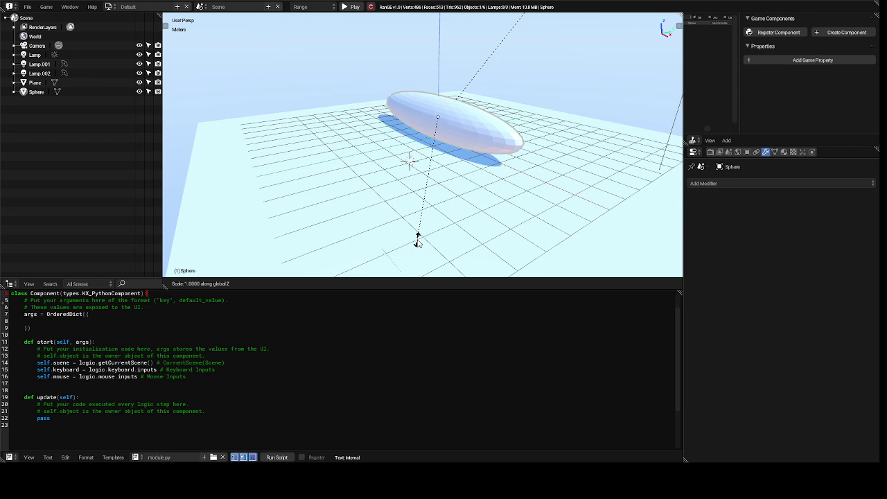
key(Escape)
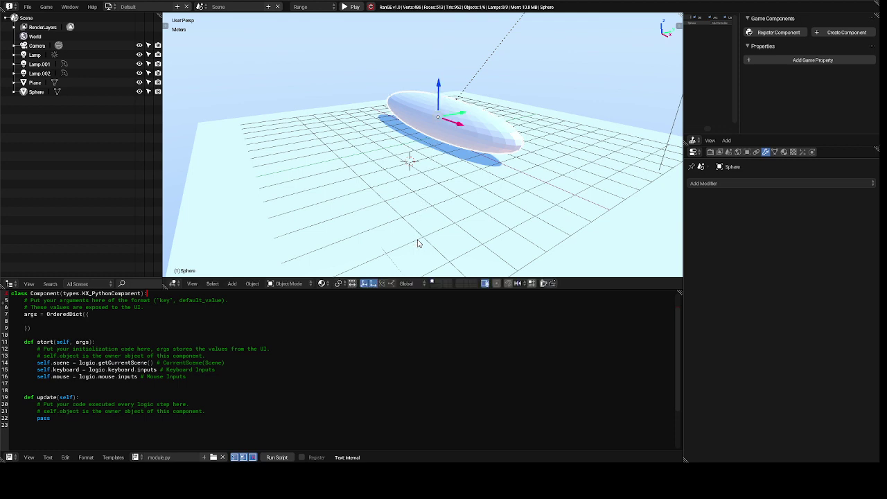
Scale the ellipsoid up slightly in all directions and raise it along Z above the ground plane.
key(s)
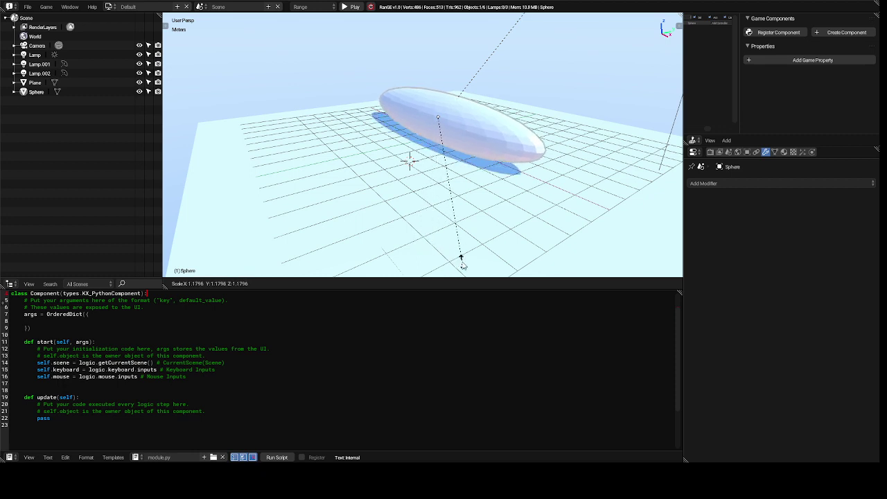
click(483, 271)
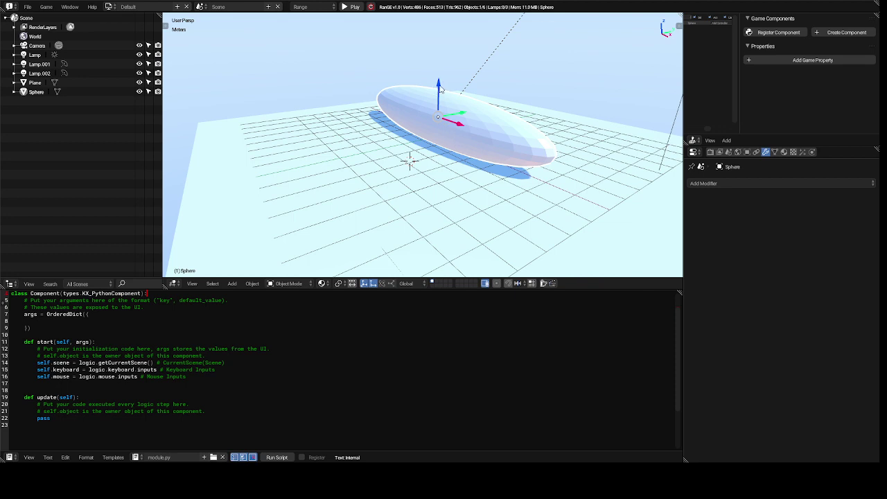
drag(438, 86, 435, 55)
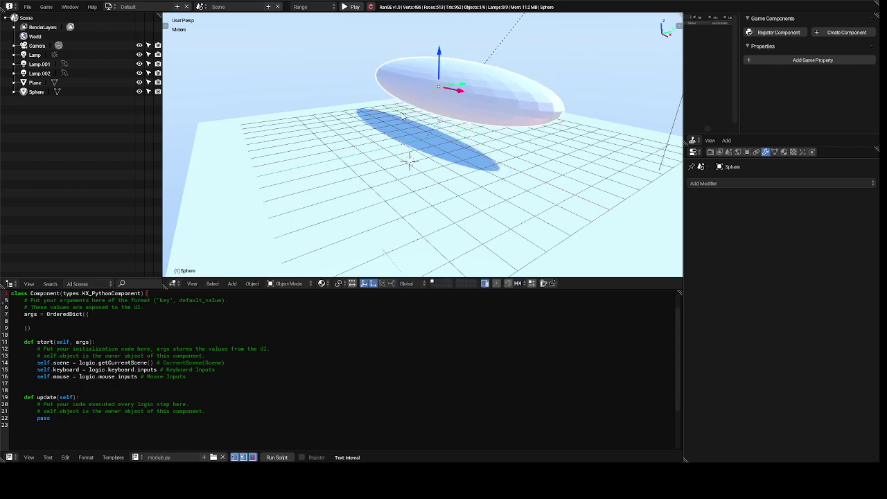
Add a plane mesh and raise it along Z to the height of the ellipsoid's lower half.
key(a)
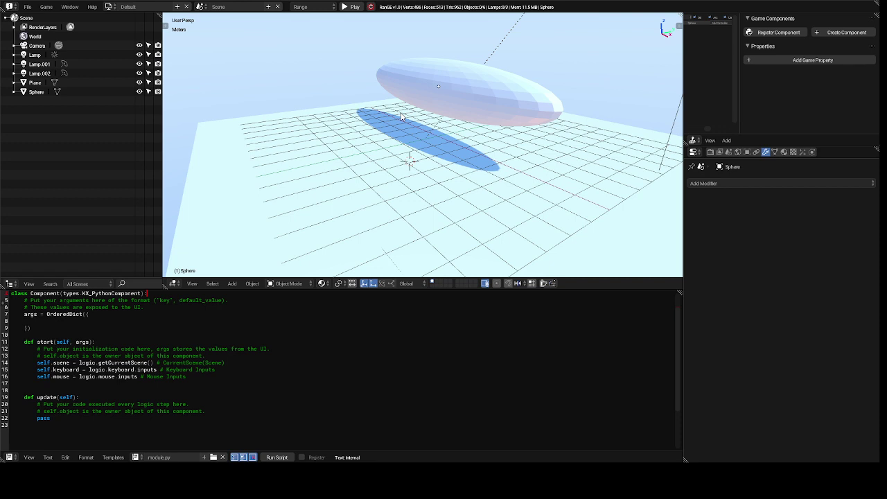
key(shift+a)
mouse_move(401, 116)
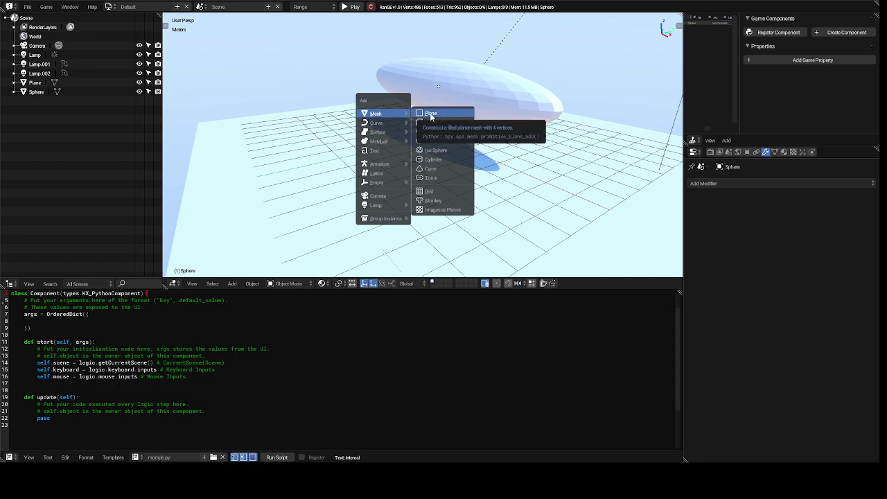
click(430, 116)
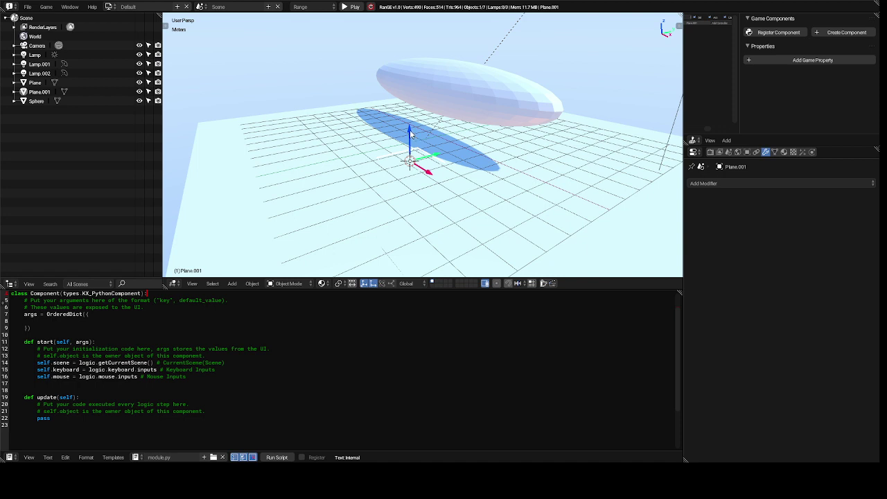
drag(411, 134, 393, 70)
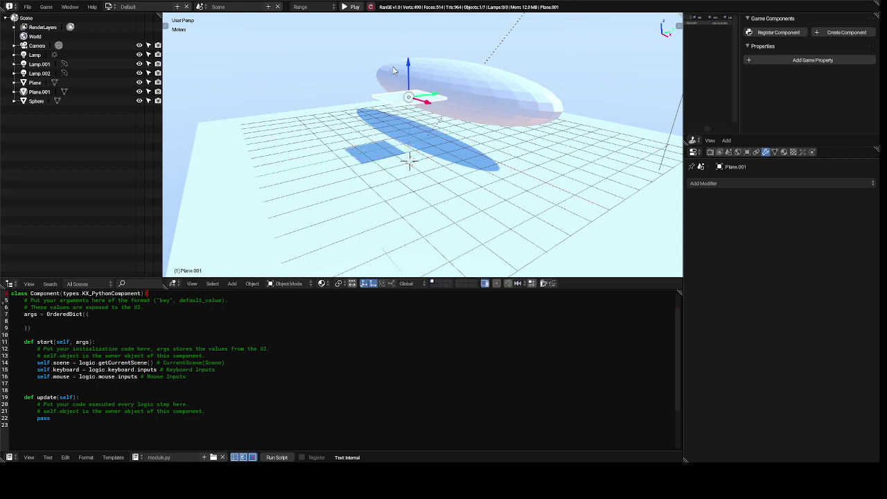
Scale the new plane by 4 and move it along negative Y, out to the side of the ellipsoid.
text(s4)
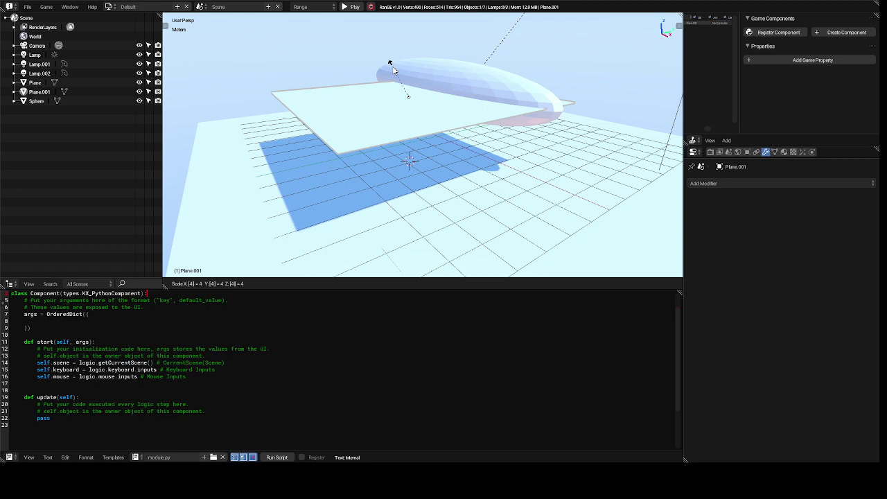
key(Return)
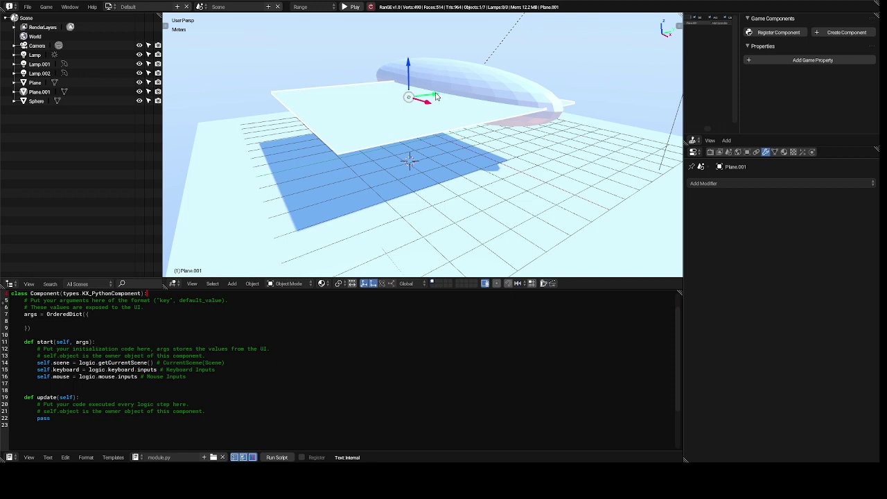
drag(436, 97, 365, 137)
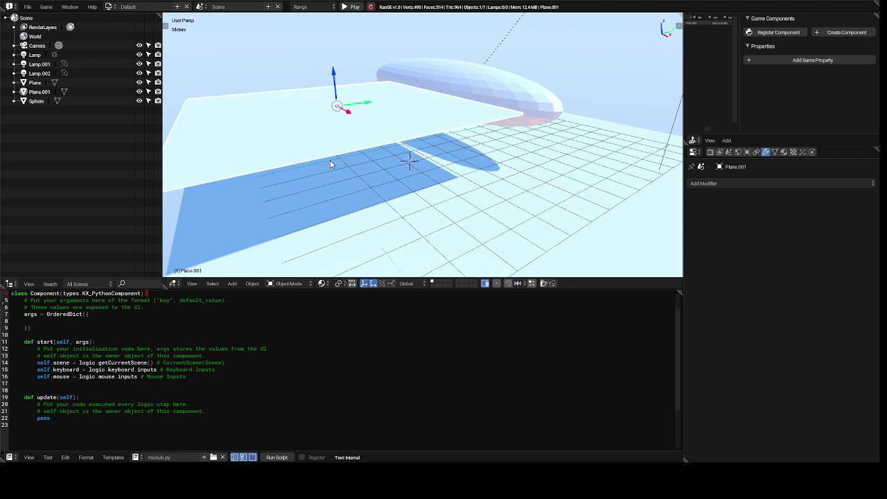
Shrink the raised plane uniformly by a factor of about 0.55.
key(s)
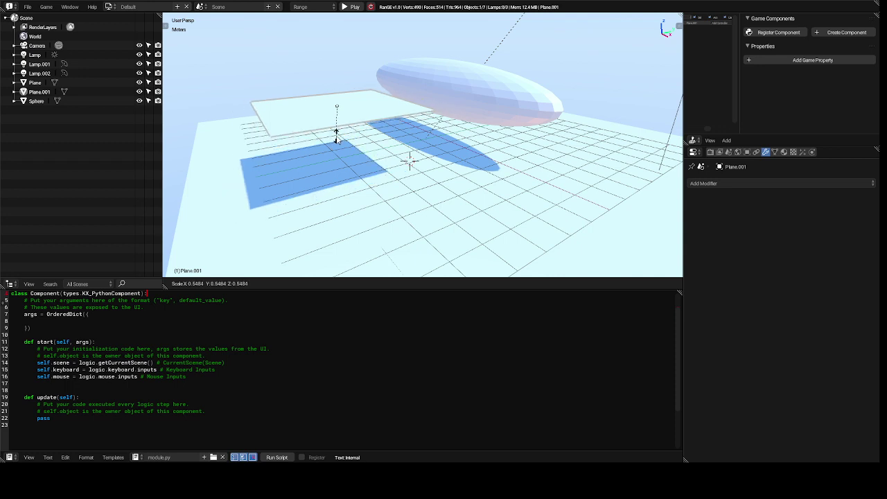
click(337, 139)
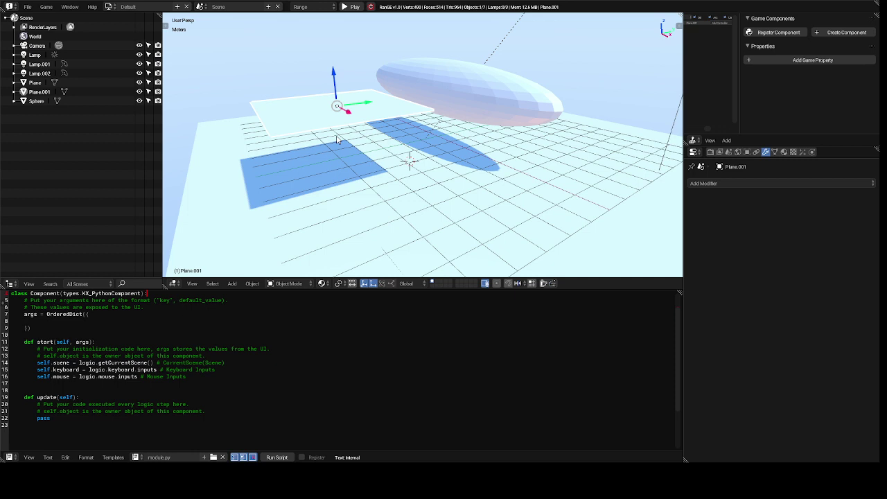
key(s)
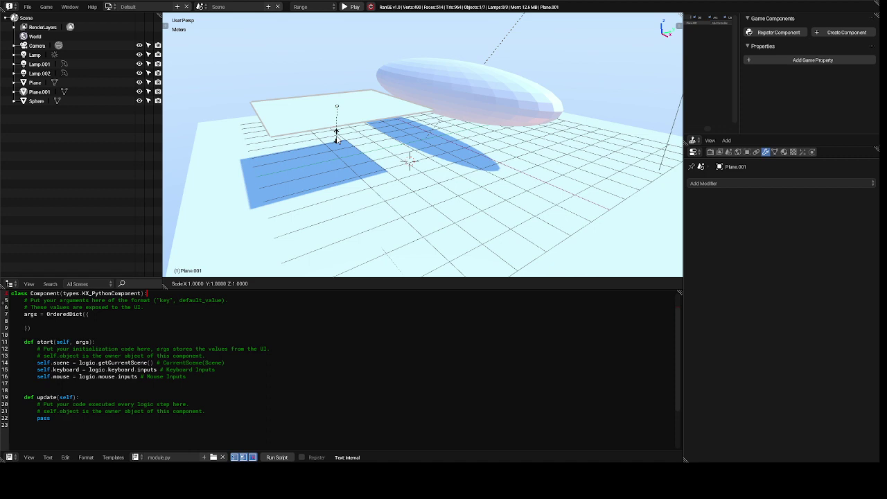
click(337, 139)
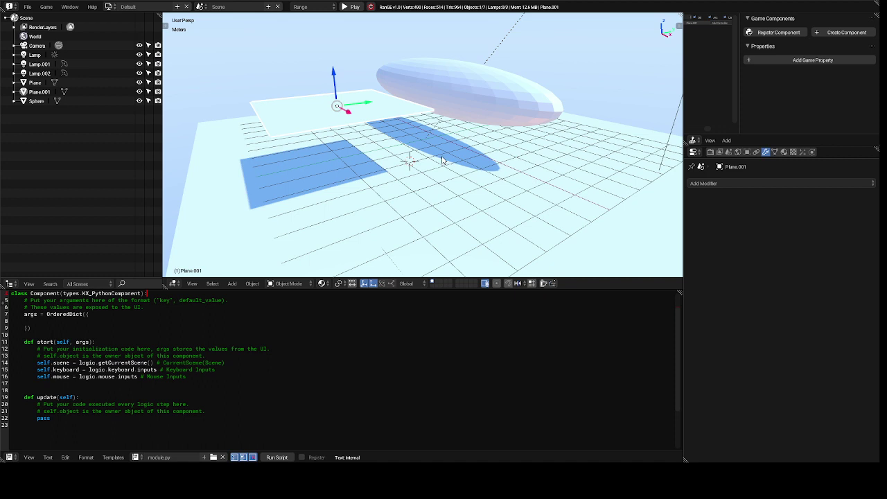
Replace the raised plane with a new plane mesh, raised along Z to about 1.7 m and moved along negative Y to about -7 m.
key(x)
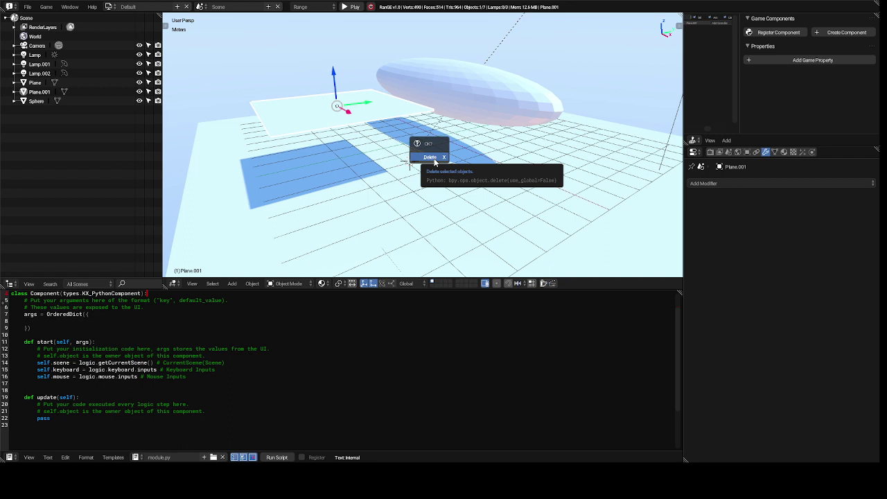
click(431, 157)
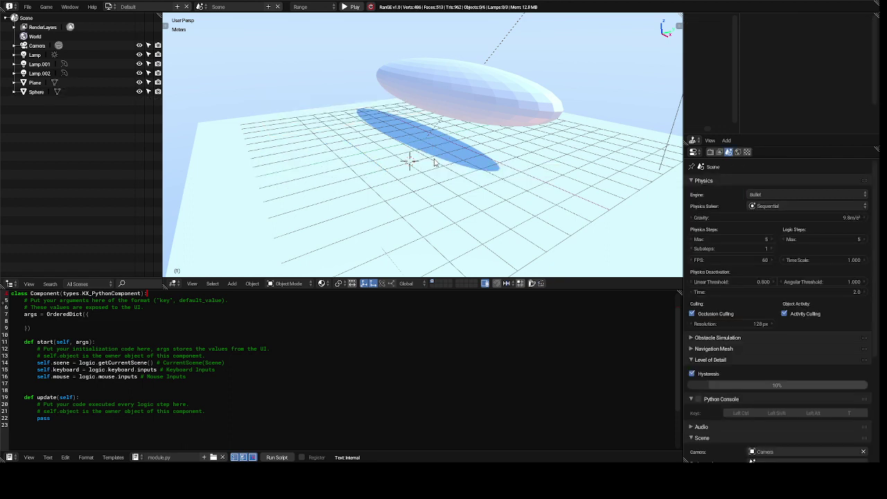
key(shift+a)
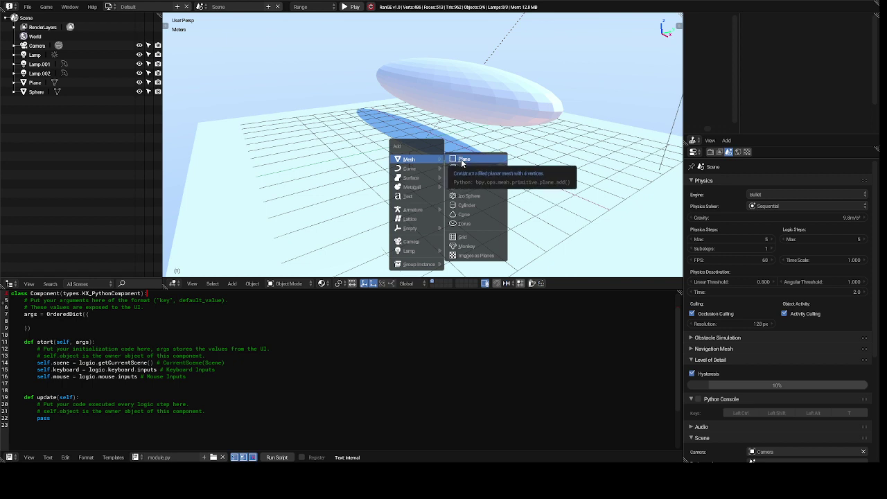
click(463, 161)
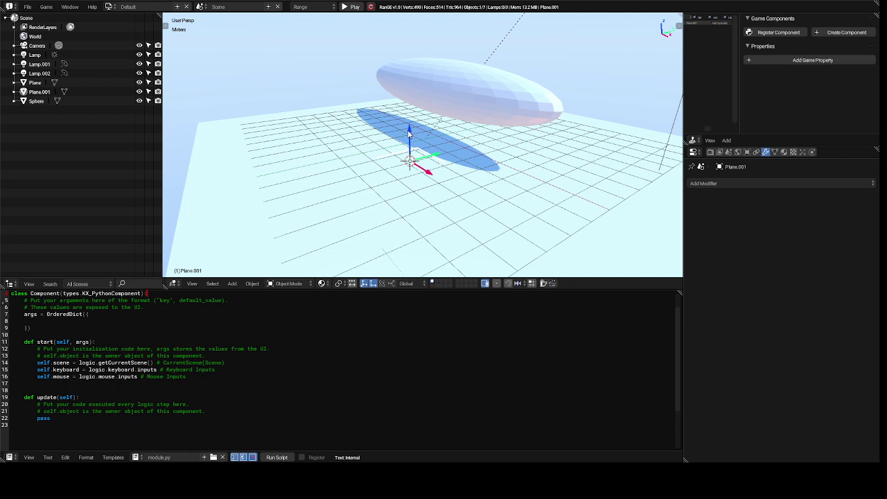
drag(409, 131, 406, 92)
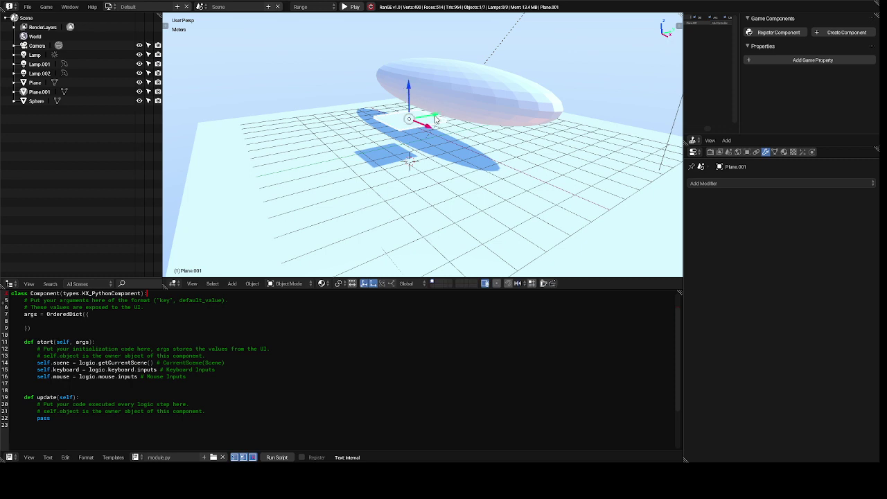
drag(435, 119, 319, 159)
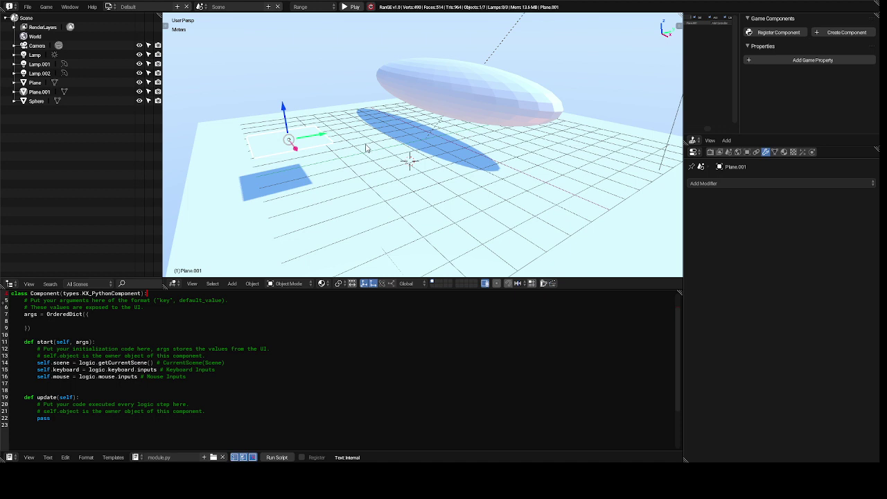
Stretch the new plane along X by a factor of about 1.38 and scale it uniformly by 2.
key(s)
key(z)
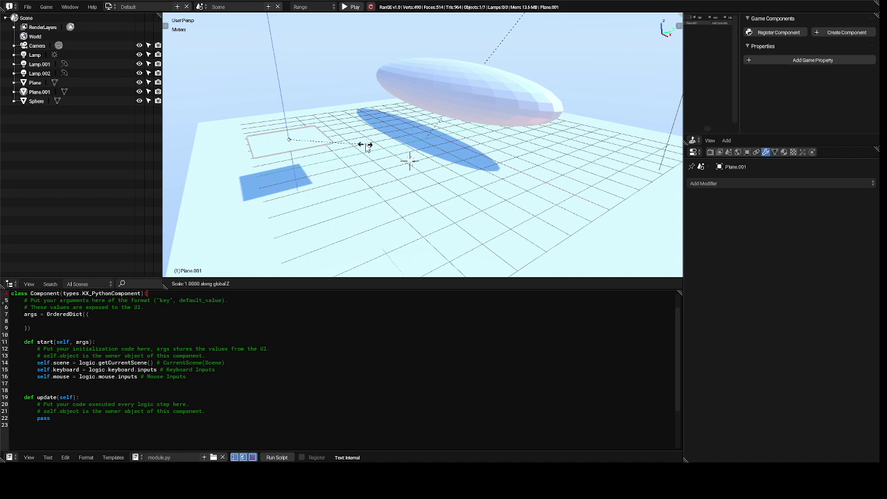
key(y)
key(x)
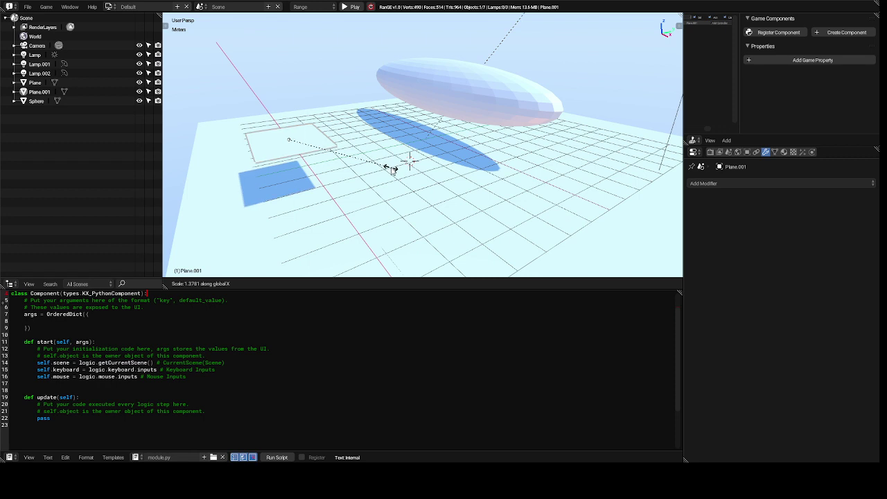
click(391, 169)
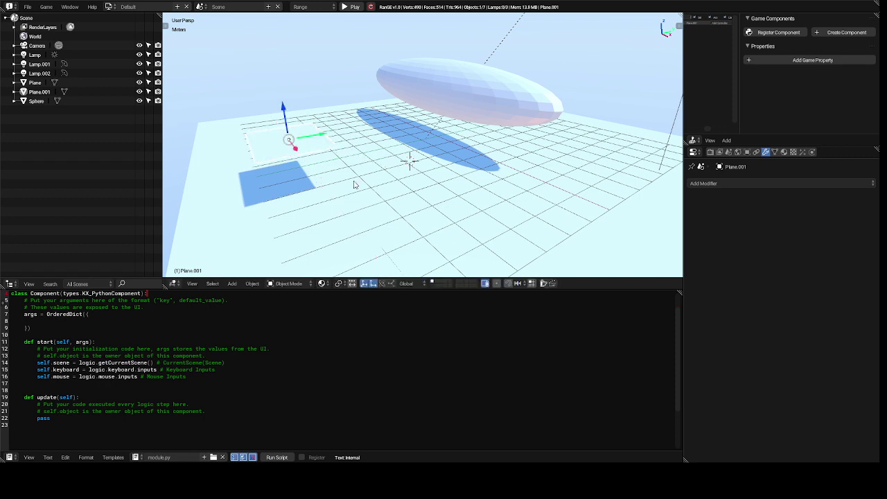
key(s)
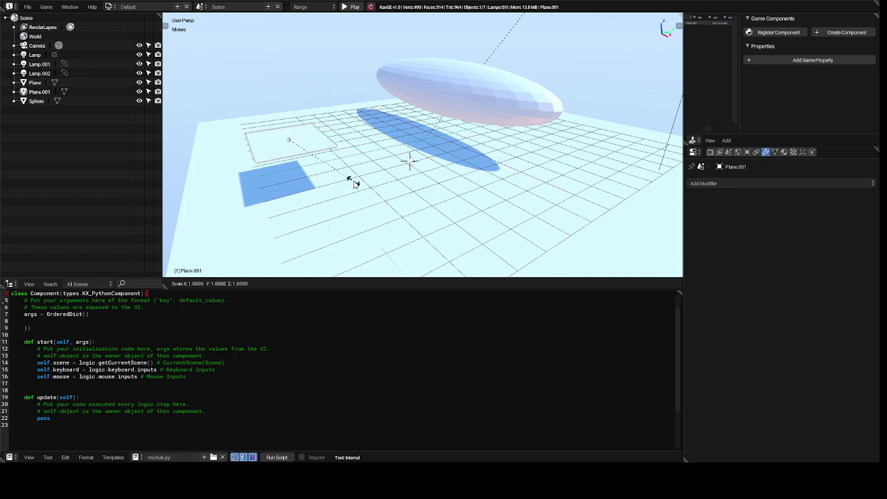
key(2)
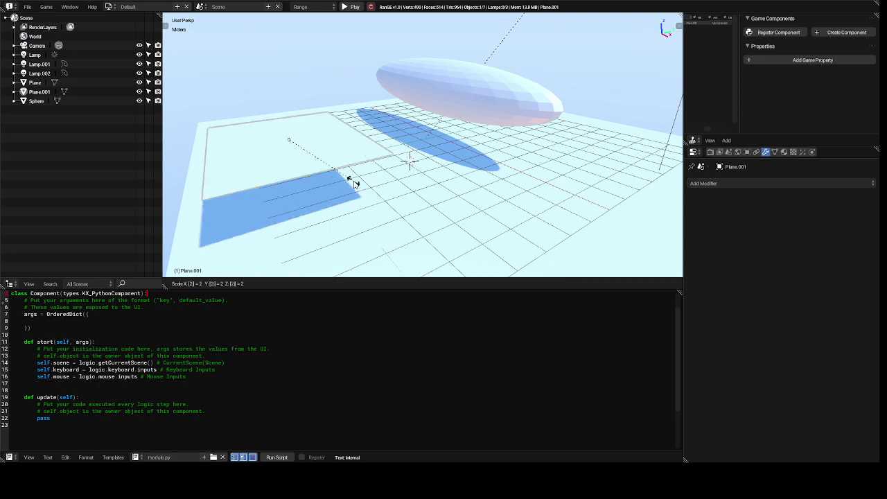
key(Return)
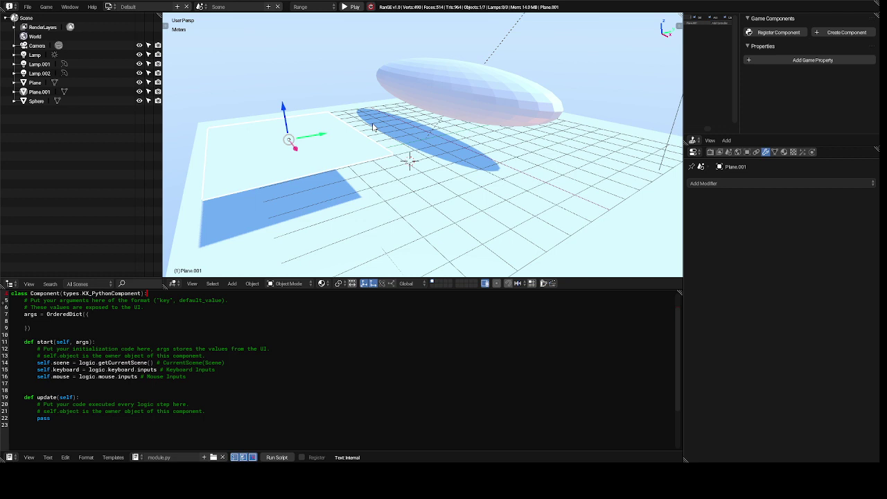
Duplicate the scaled plane and place the copy about 4.4 m along positive Y, toward the ellipsoid.
key(shift+d)
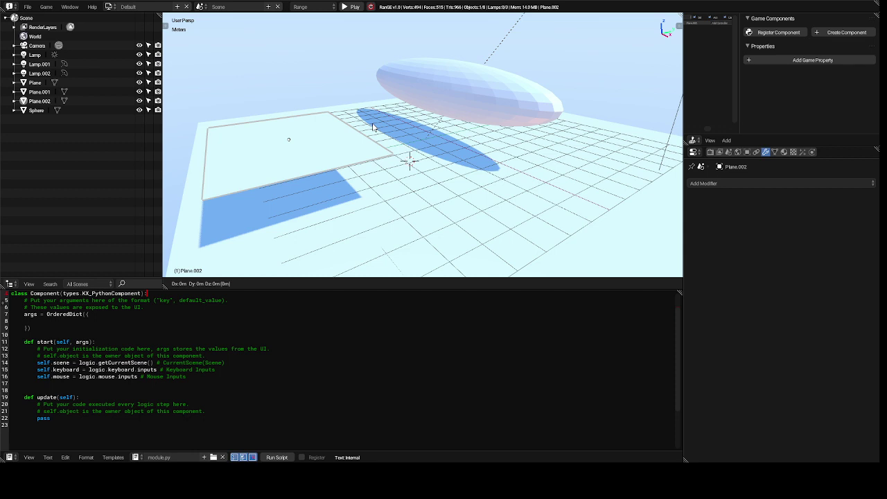
key(y)
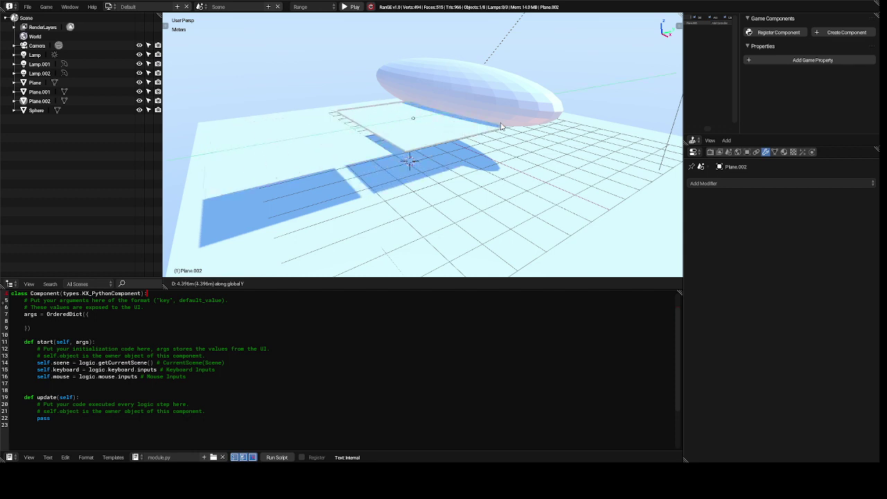
click(502, 126)
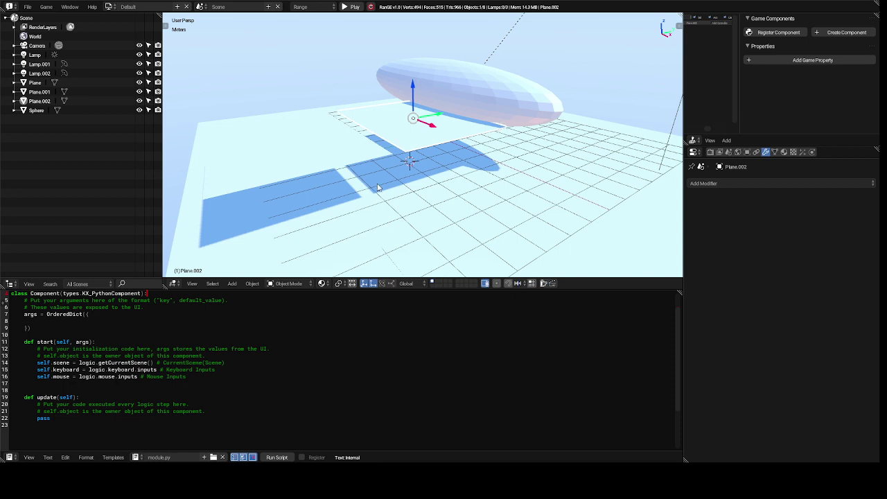
In Edit Mode, pull the original plane's -X, -Y corner vertex inward to form a triangle, and return to Object Mode.
right_click(301, 160)
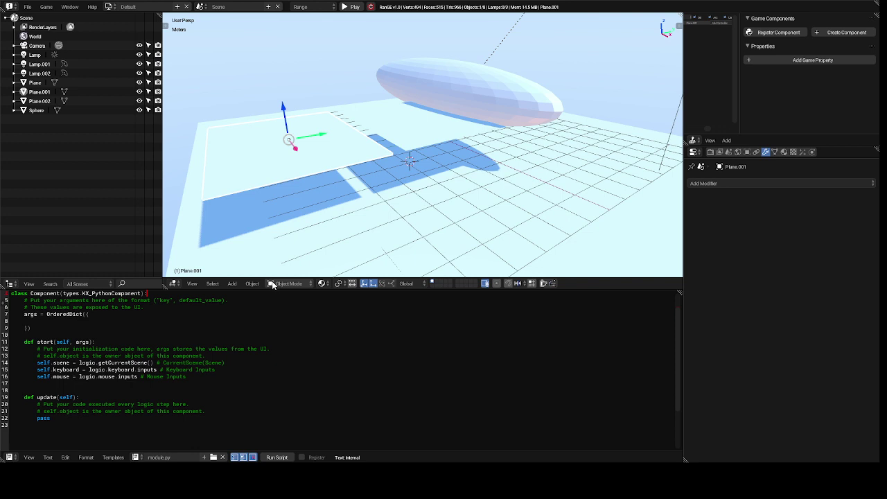
click(273, 285)
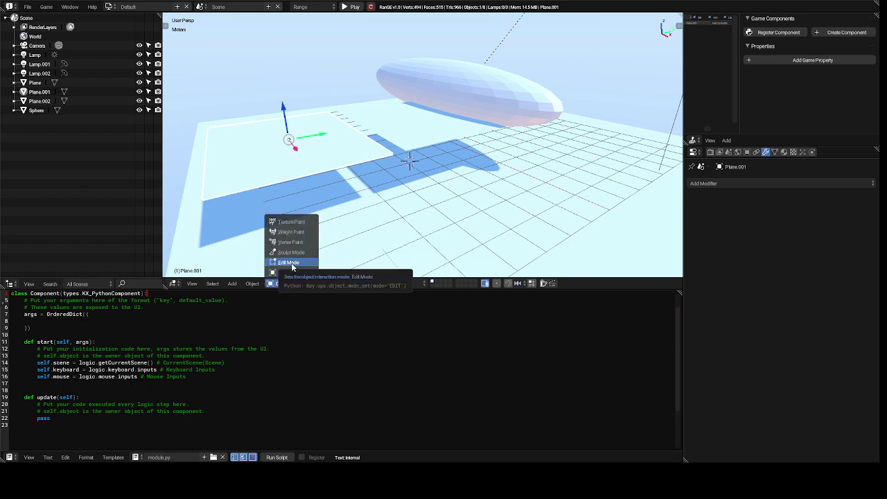
click(289, 263)
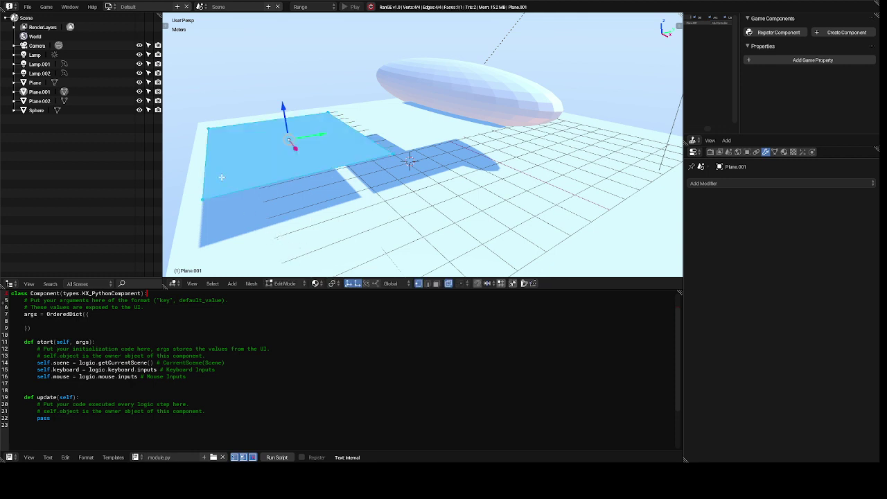
click(206, 128)
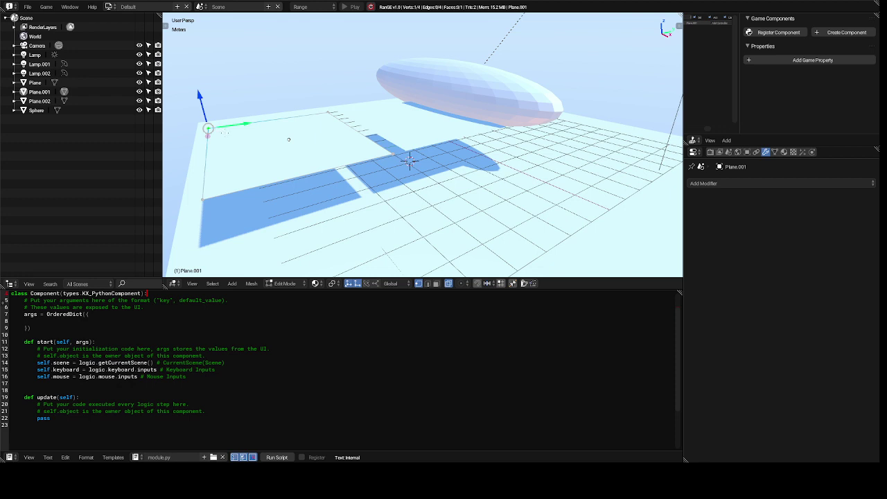
key(g)
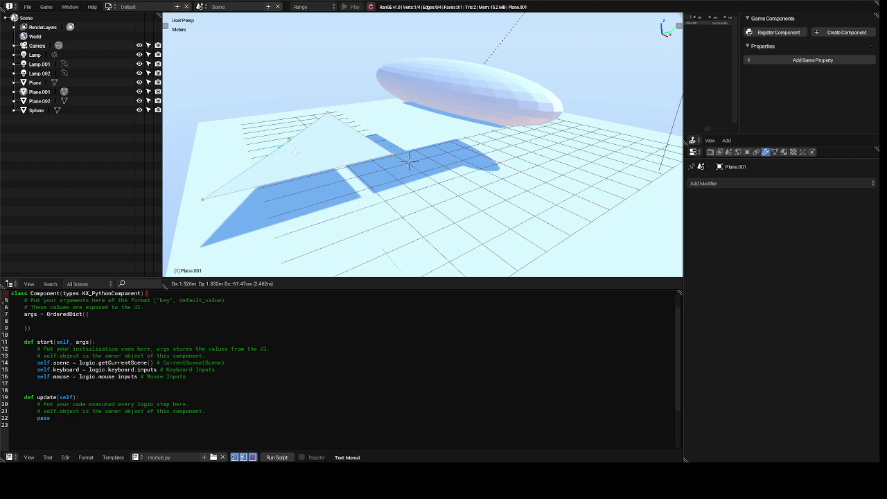
click(295, 151)
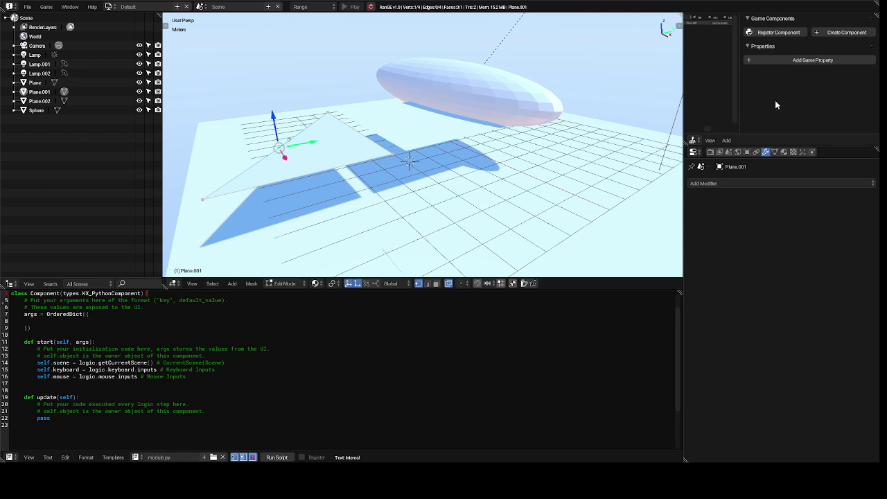
click(747, 153)
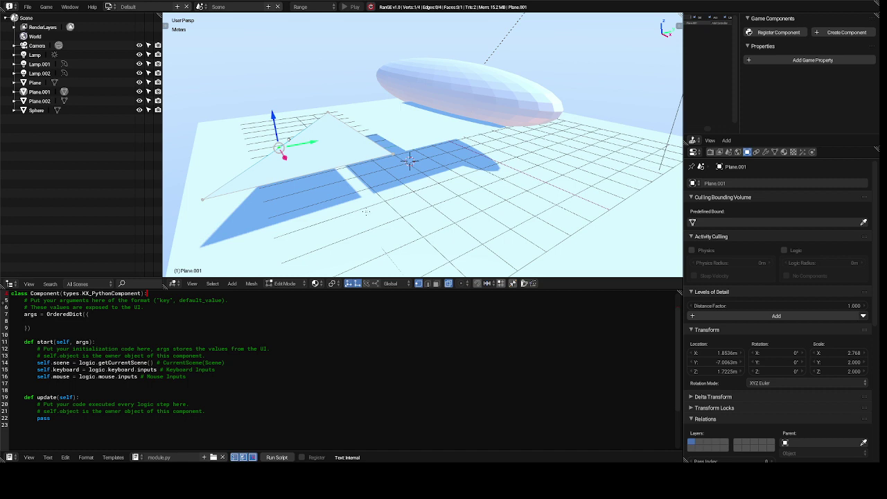
click(289, 283)
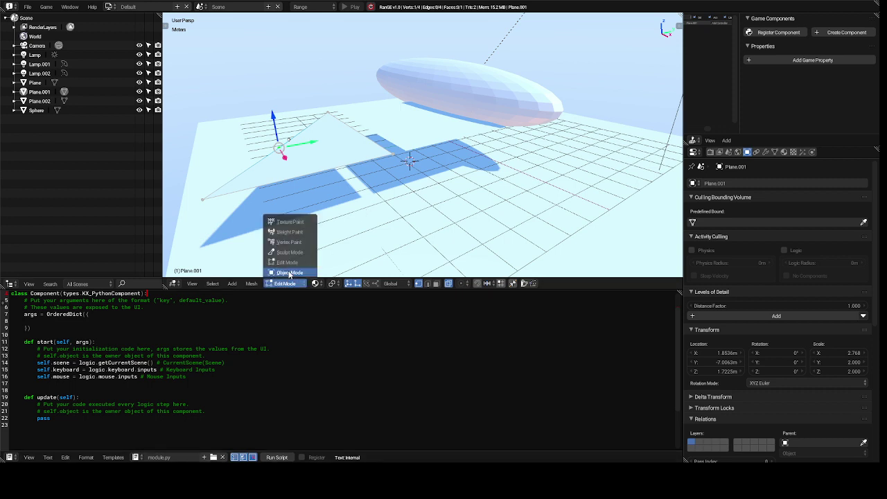
click(289, 274)
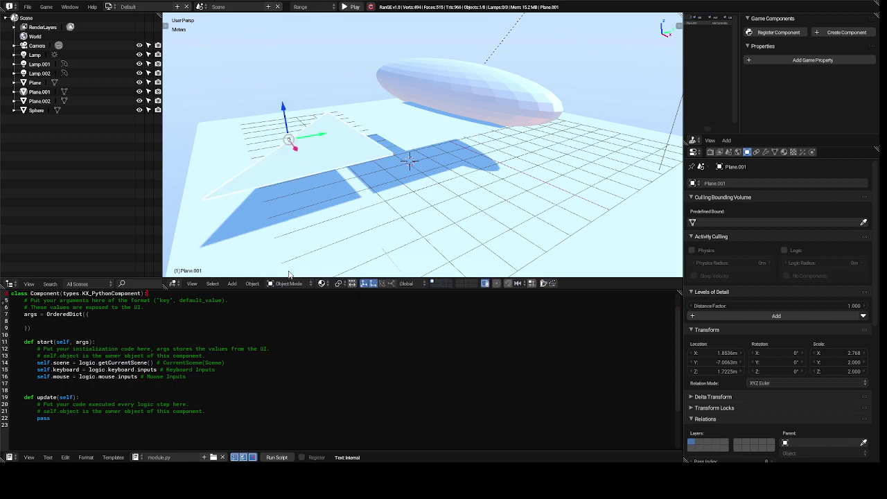
Move the ellipsoid along positive Y to about 8 m, clear of the two planes.
right_click(452, 84)
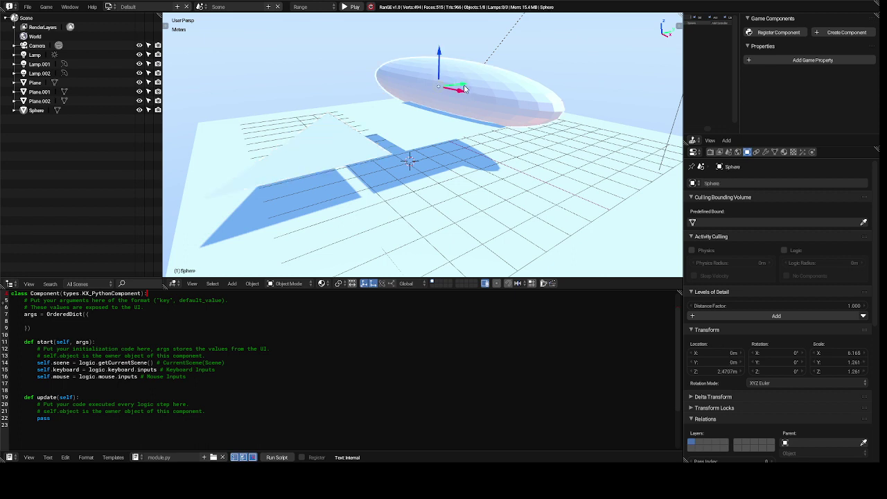
drag(464, 88, 567, 54)
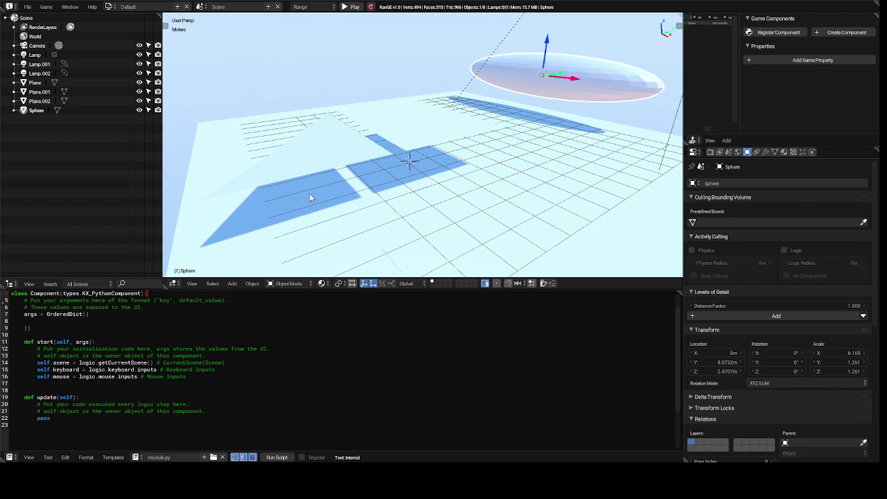
click(354, 188)
In Edit Mode, move the duplicated plane's -X, +Y corner vertex inward by about 1 m to form a mirrored triangle, and return to Object Mode.
right_click(407, 130)
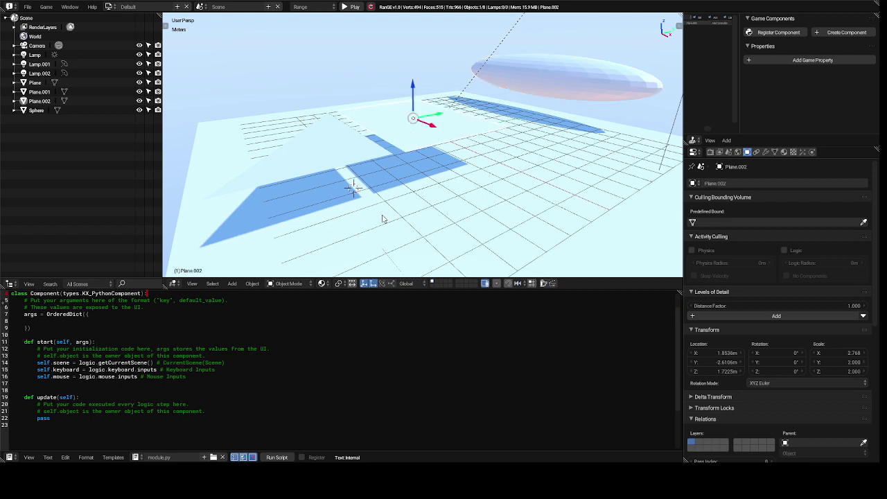
click(288, 283)
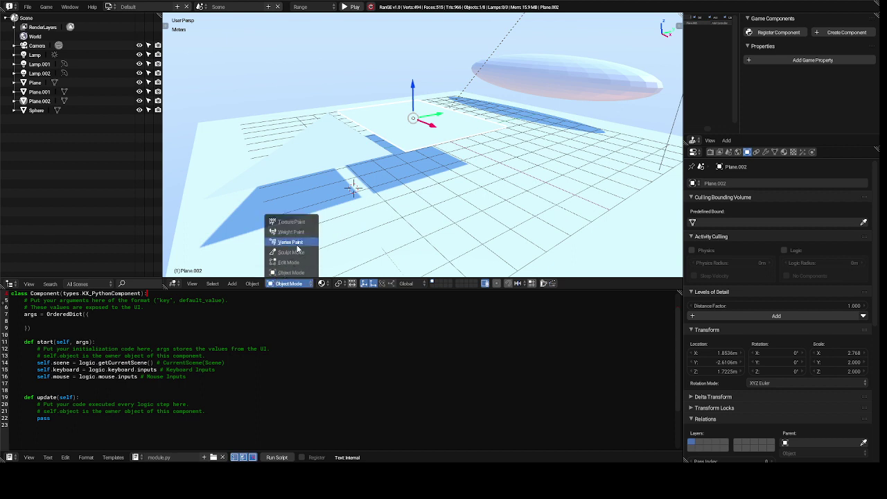
click(289, 263)
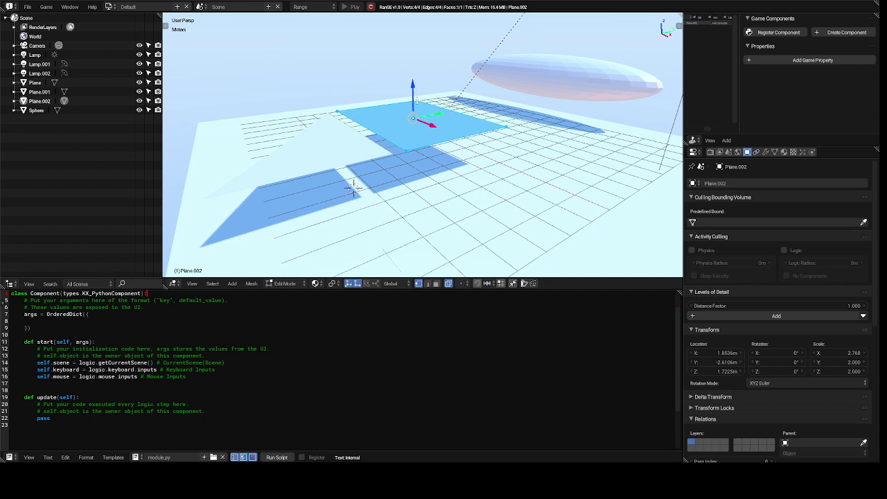
key(ctrl+z)
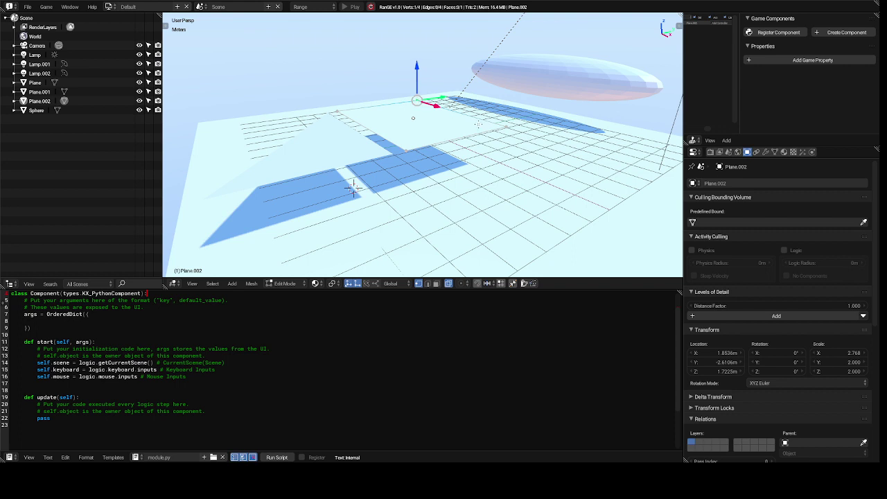
key(g)
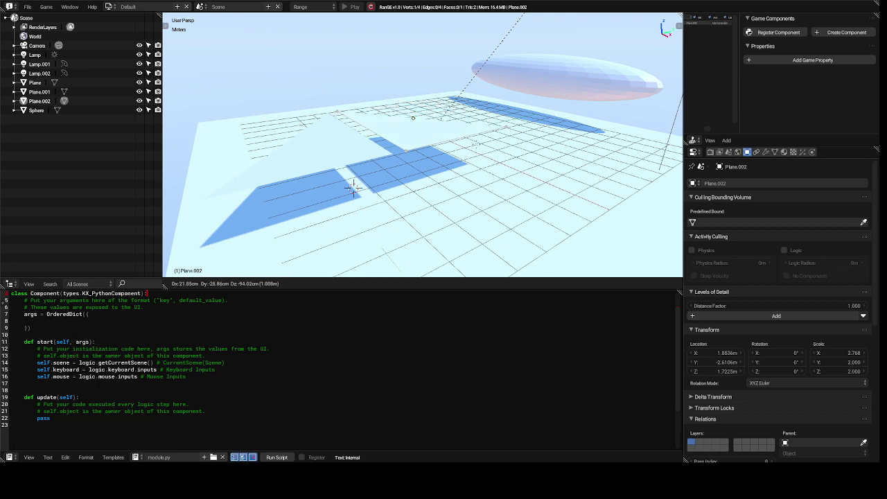
click(354, 187)
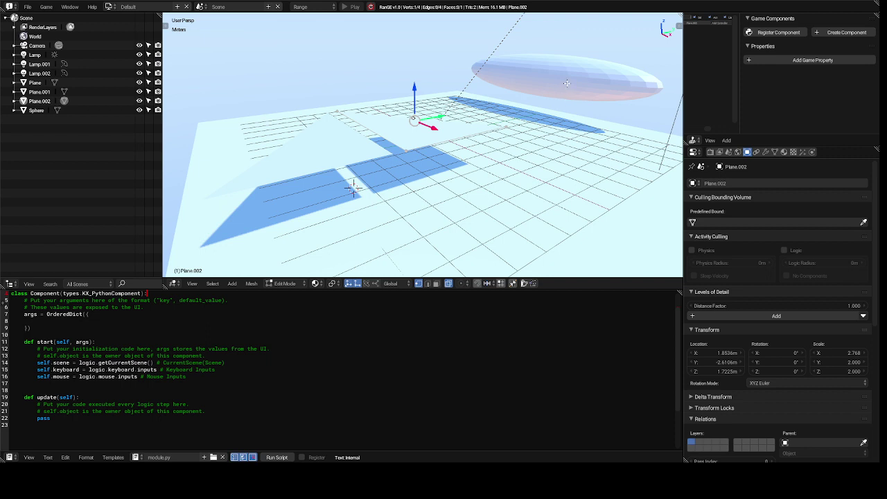
key(a)
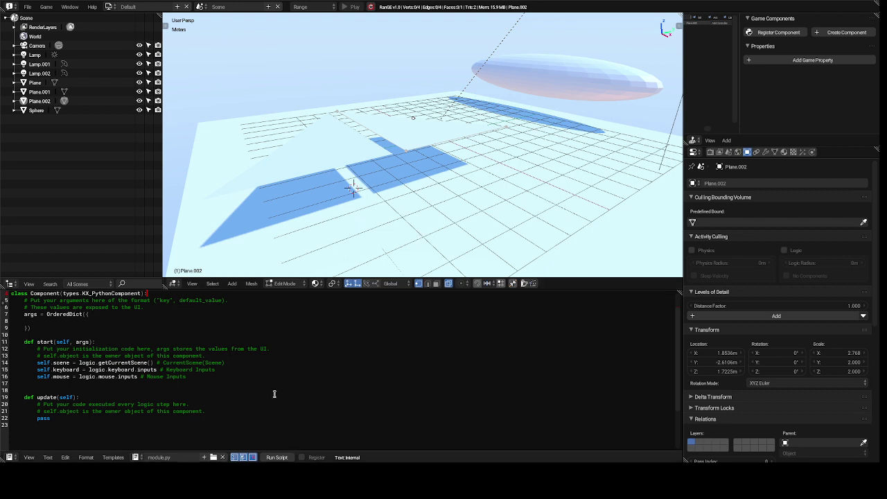
click(284, 283)
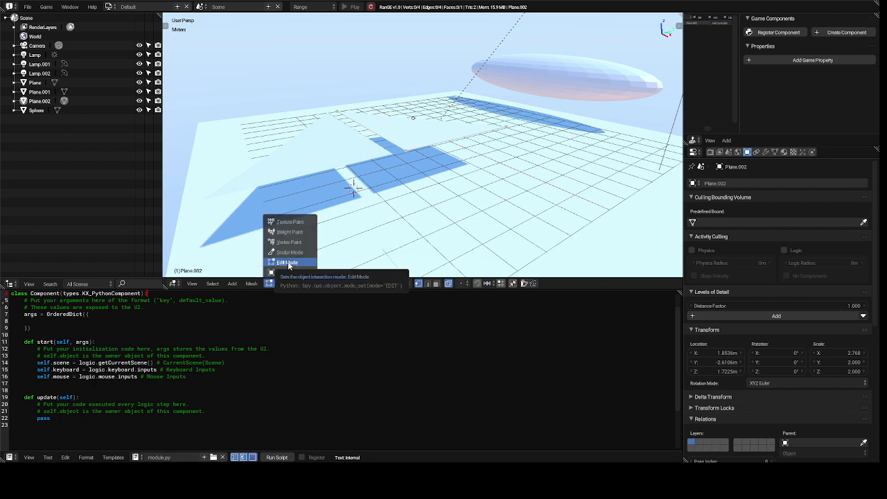
click(288, 273)
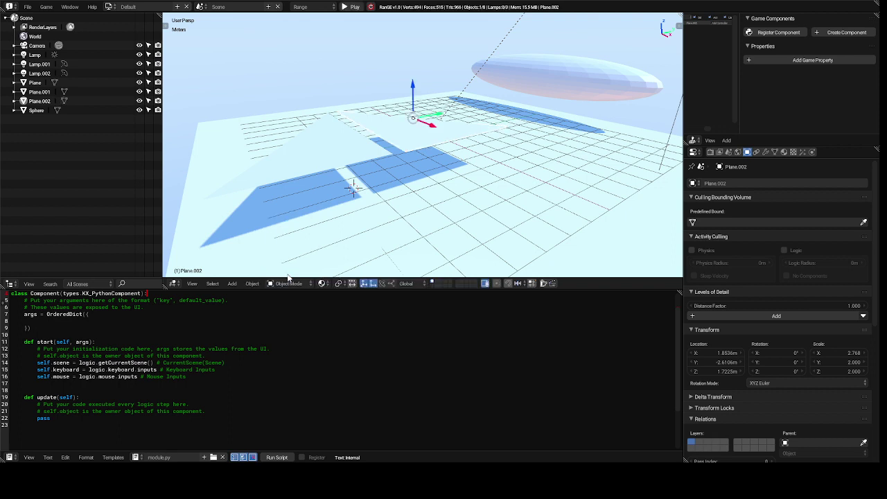
Move the ellipsoid over the two planes, placing it at about -4.3 m in Y and 1.8 m in X.
right_click(560, 81)
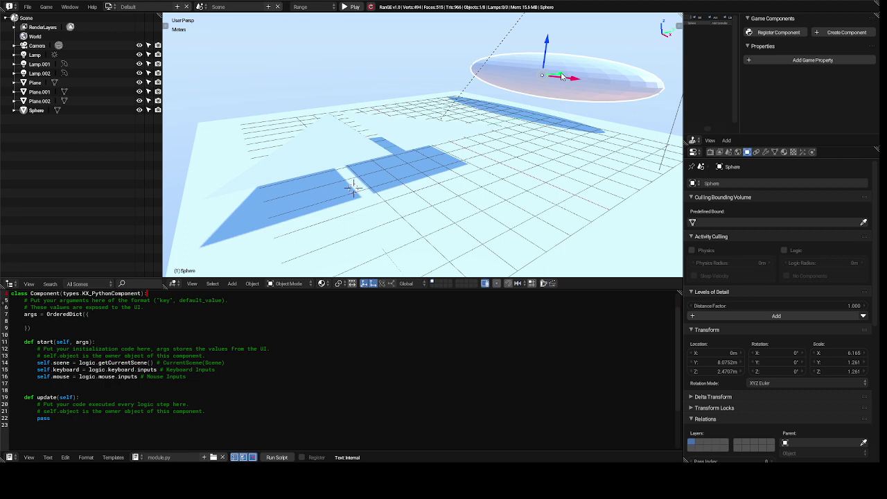
key(g)
key(y)
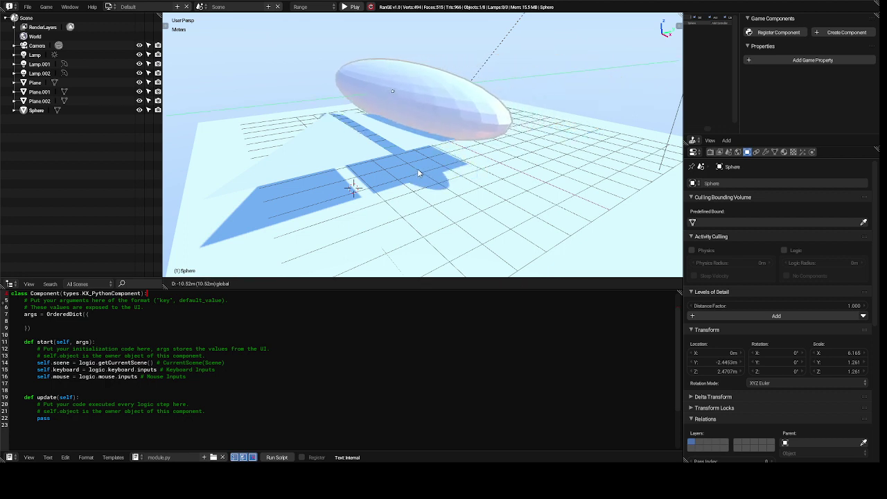
click(382, 181)
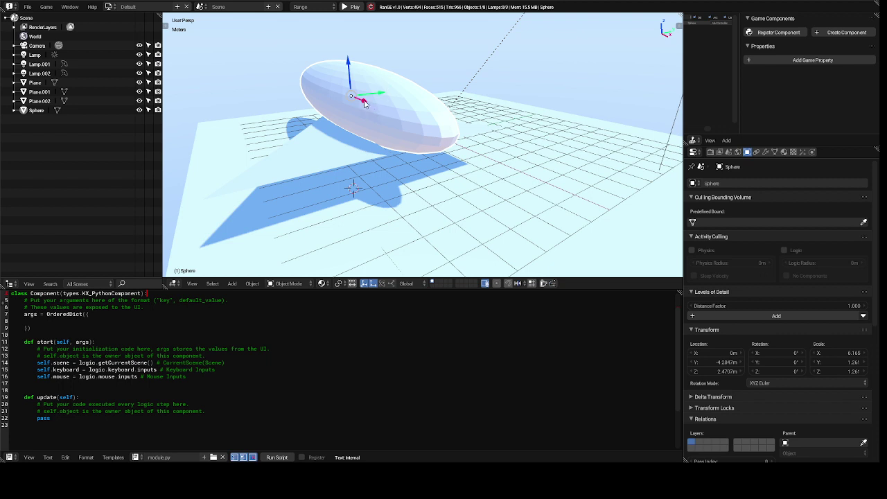
drag(363, 103, 379, 122)
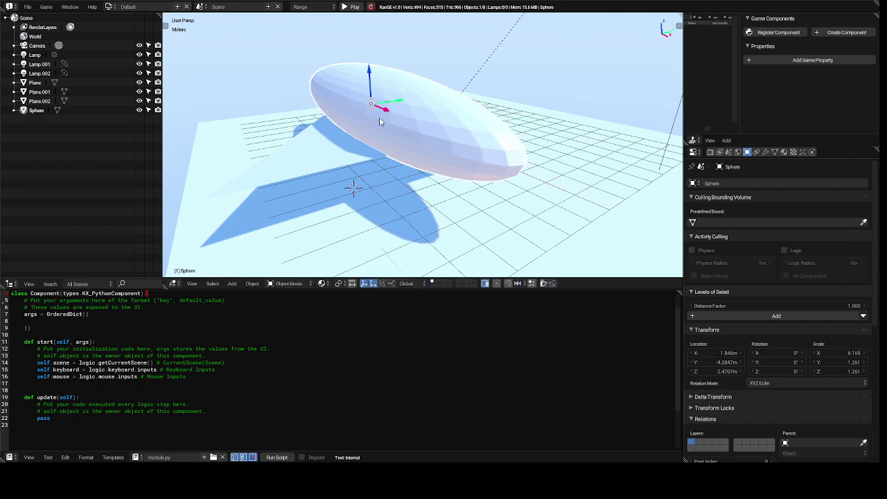
In Edit Mode, pull the original plane's -X, -Y corner vertex about 1.5 m toward the plane's centre, and return to Object Mode.
middle_drag(379, 119, 379, 118)
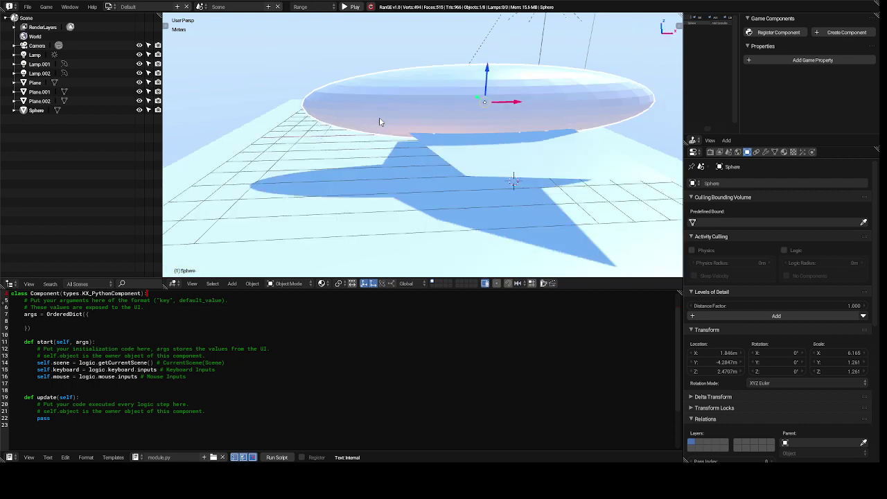
right_click(512, 162)
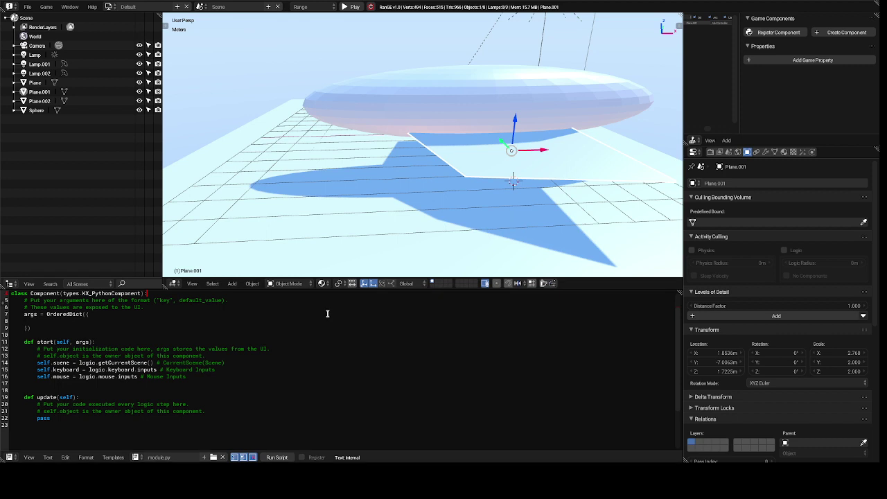
click(276, 284)
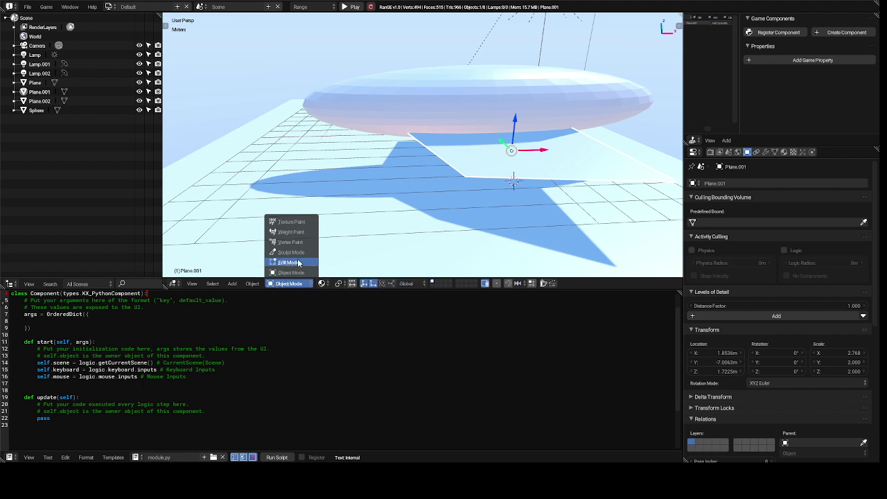
click(296, 262)
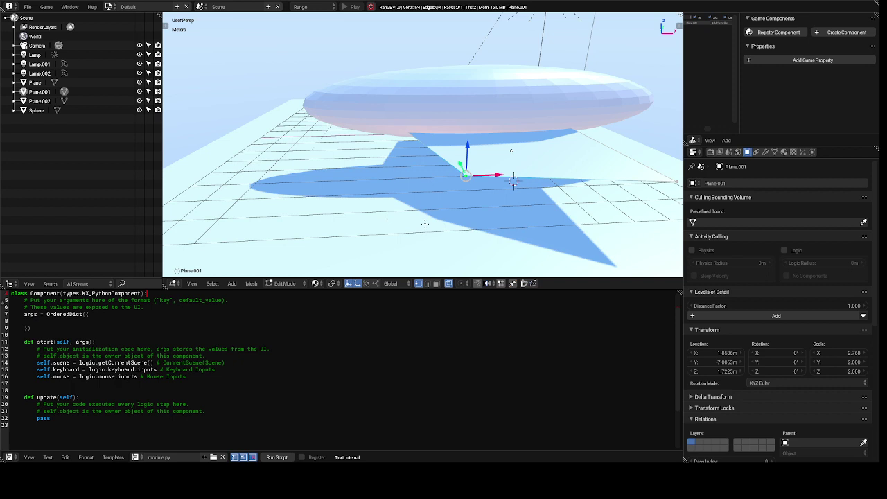
key(g)
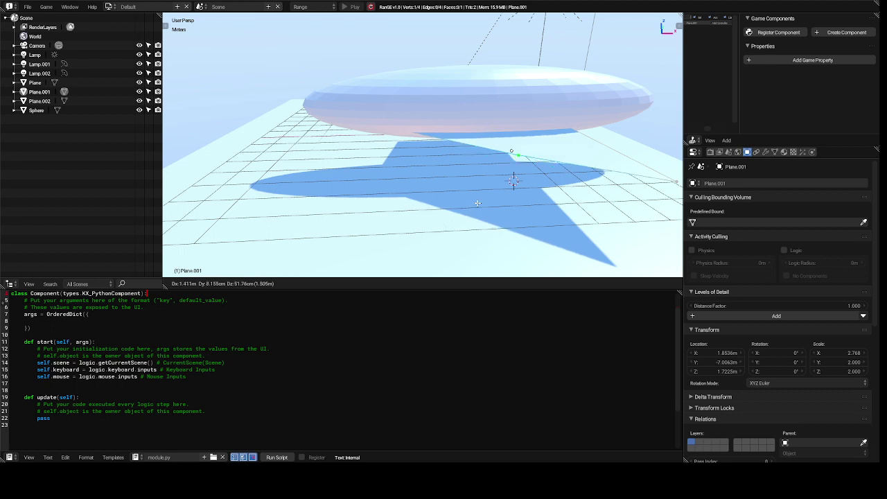
click(477, 203)
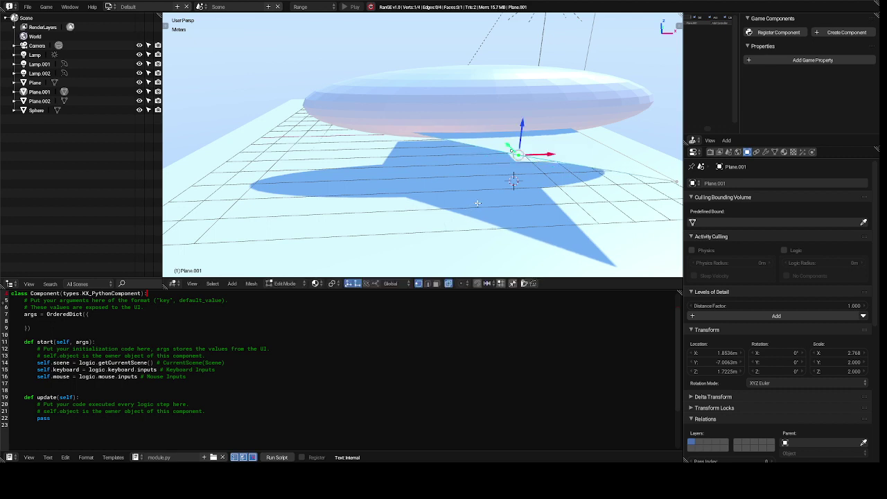
mouse_move(478, 204)
middle_down()
mouse_move(416, 205)
mouse_move(477, 203)
middle_up()
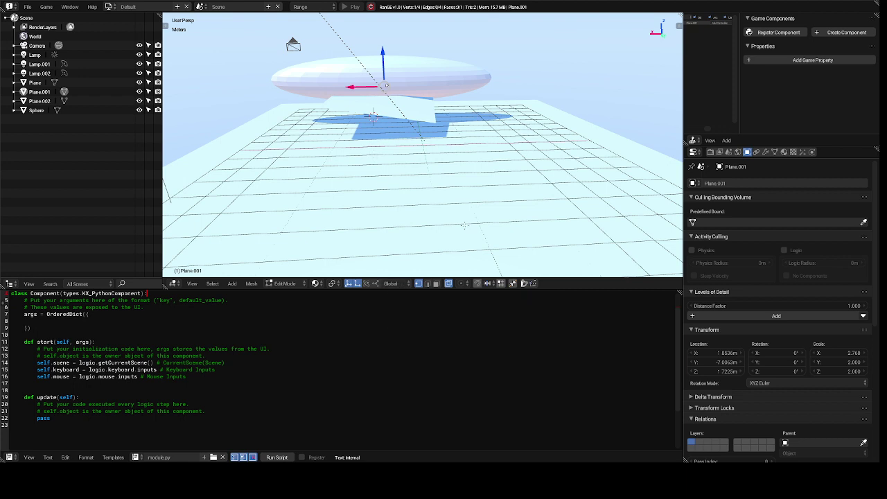
key(a)
click(287, 284)
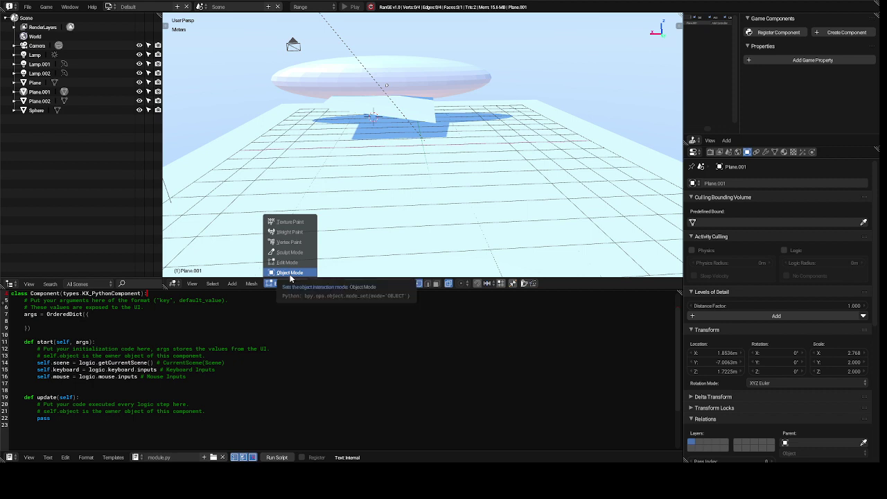
click(290, 272)
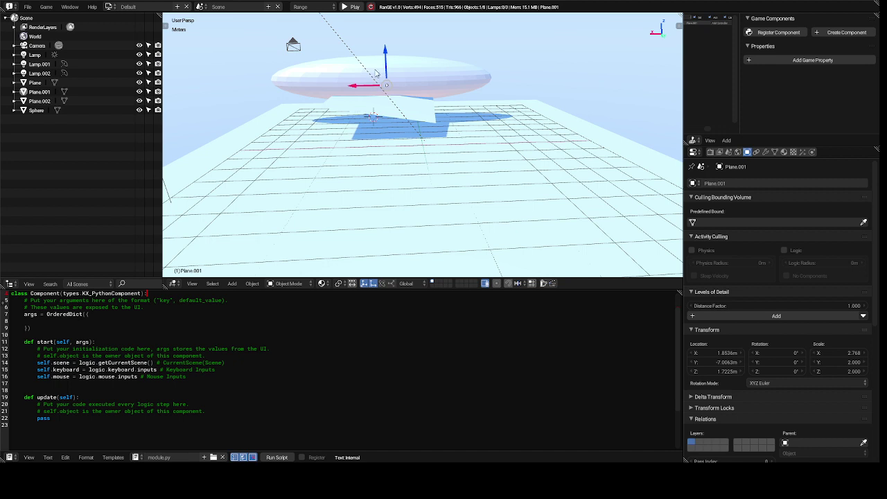
Move the ellipsoid along positive X to about 13.5 m, clear of the two planes.
right_click(424, 69)
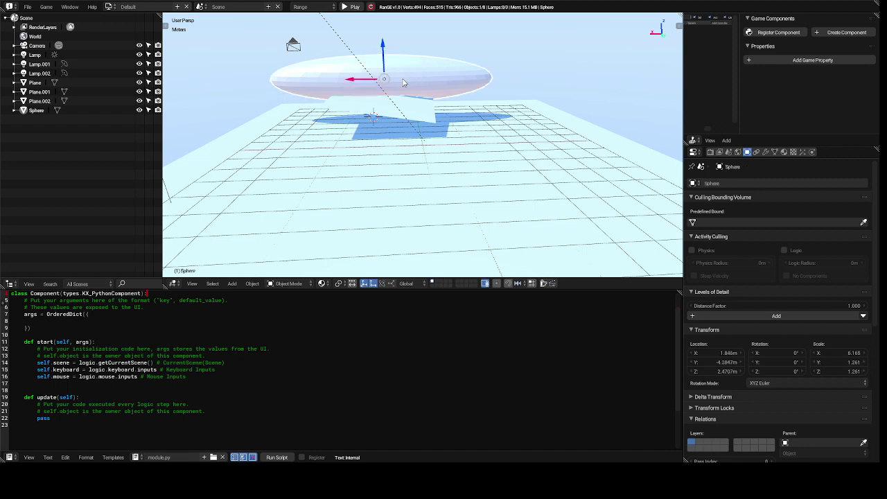
key(g)
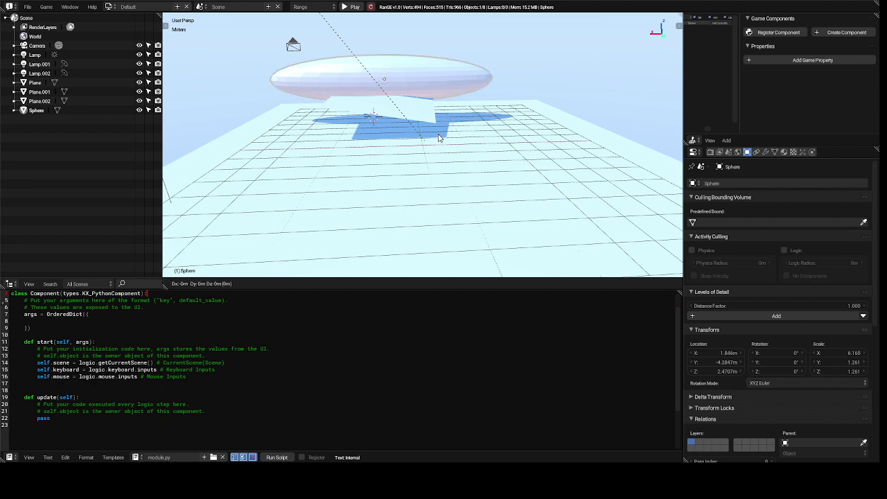
key(x)
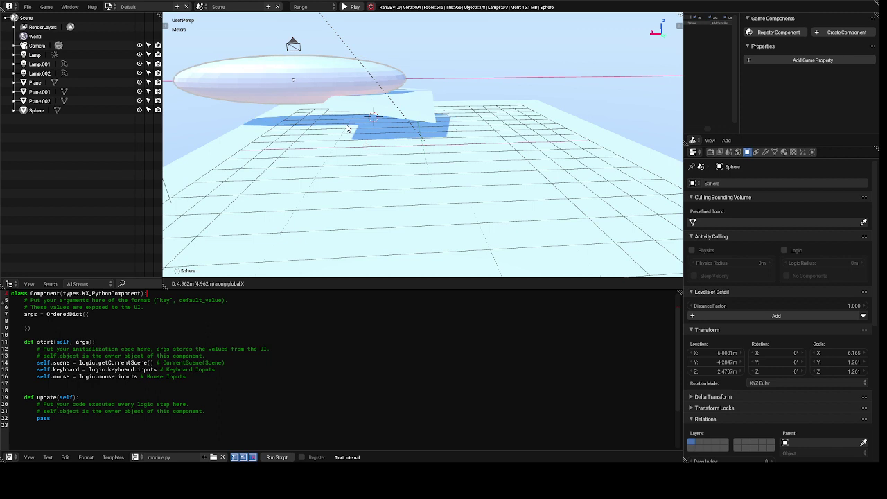
click(222, 153)
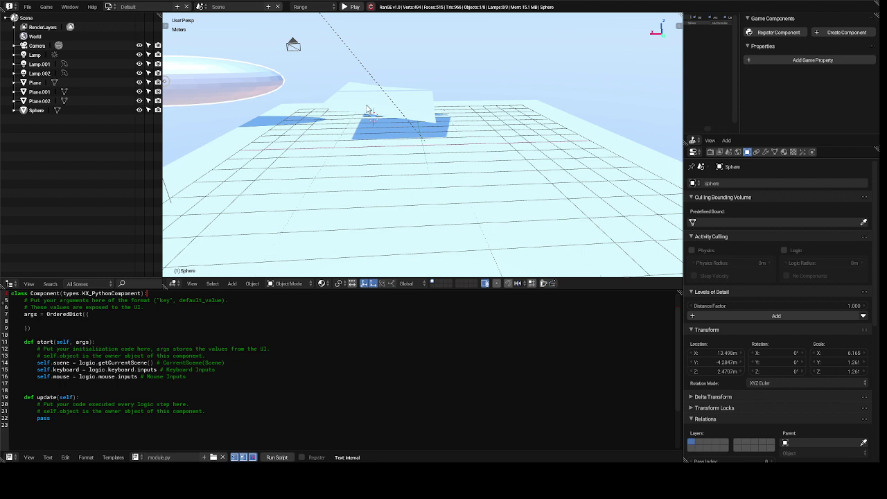
In Edit Mode, move the duplicated plane's -X, +Y corner vertex about 3.3 m inward to form a triangle, and return to Object Mode.
middle_drag(367, 109, 368, 108)
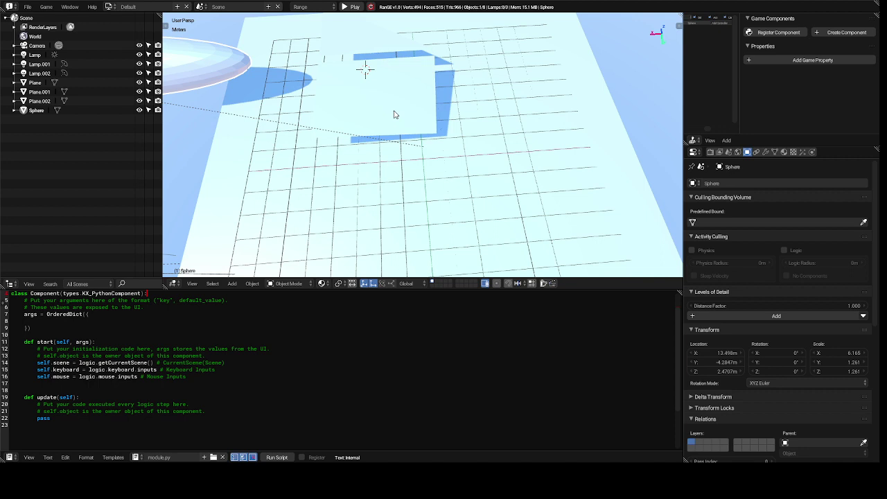
right_click(393, 115)
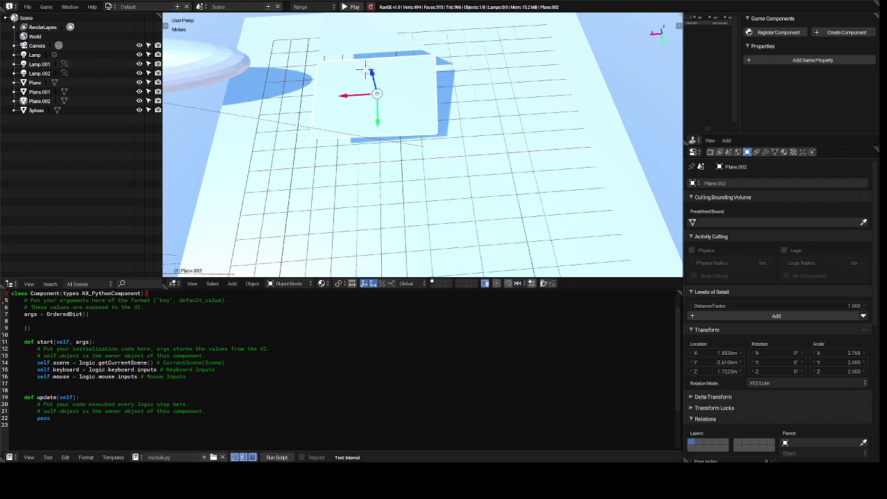
click(295, 285)
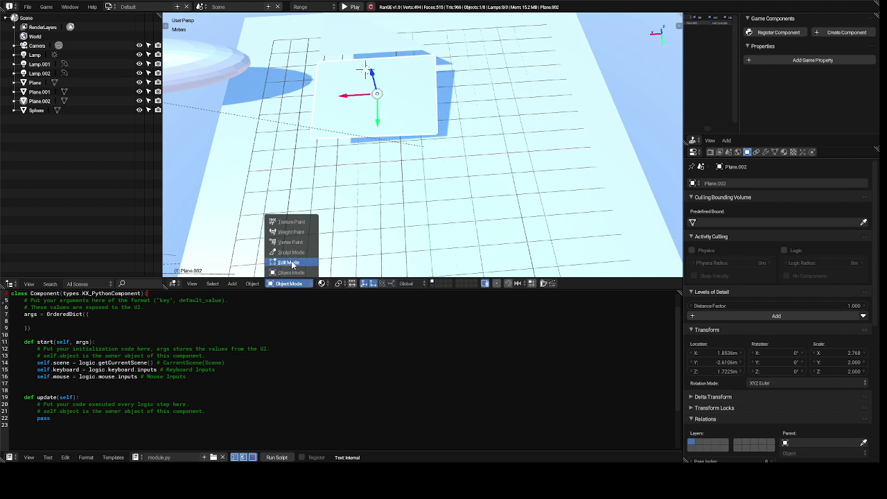
click(292, 263)
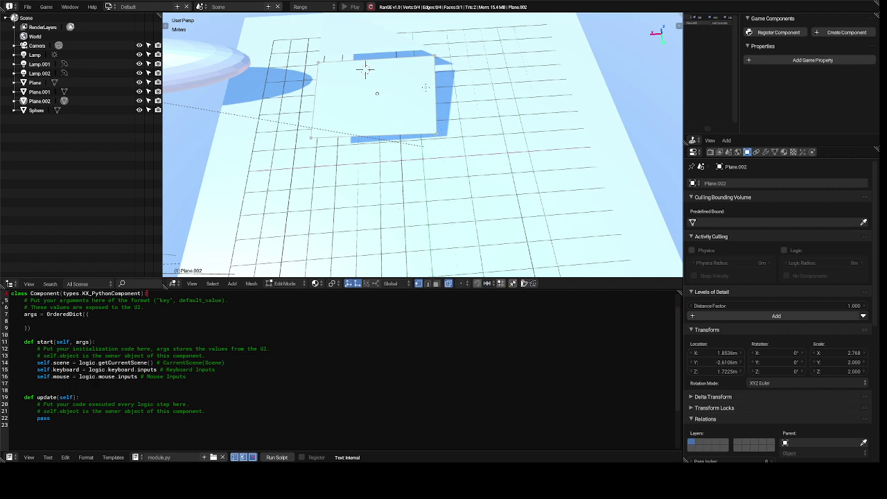
click(436, 131)
right_click(436, 131)
key(g)
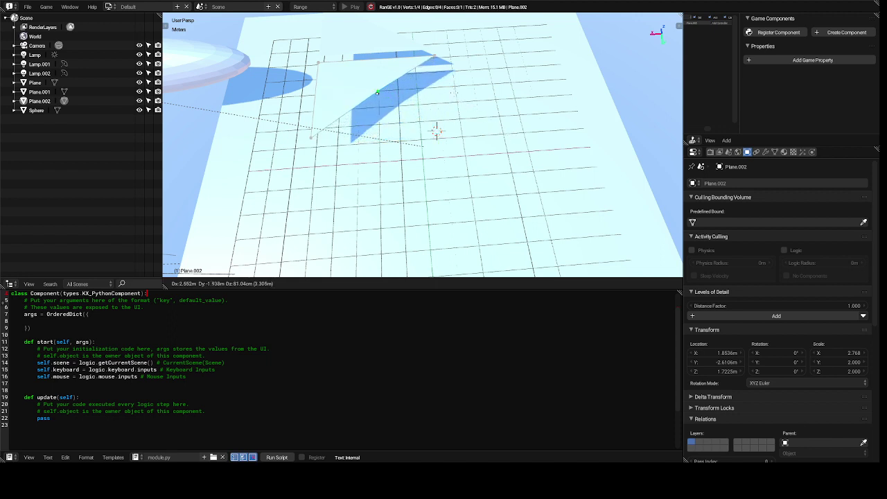
key(Return)
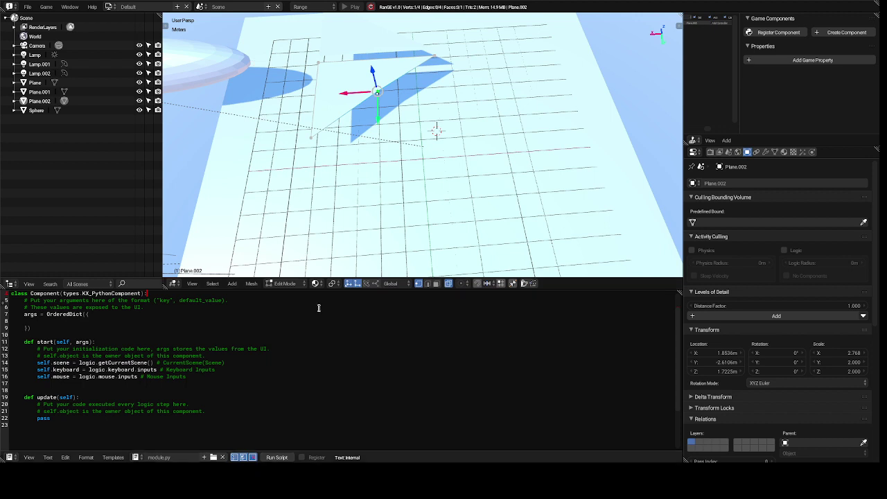
click(276, 283)
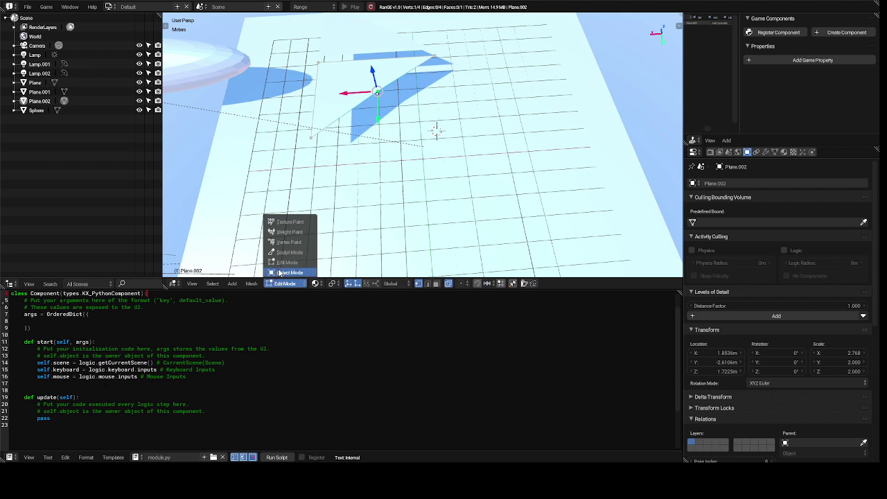
click(284, 272)
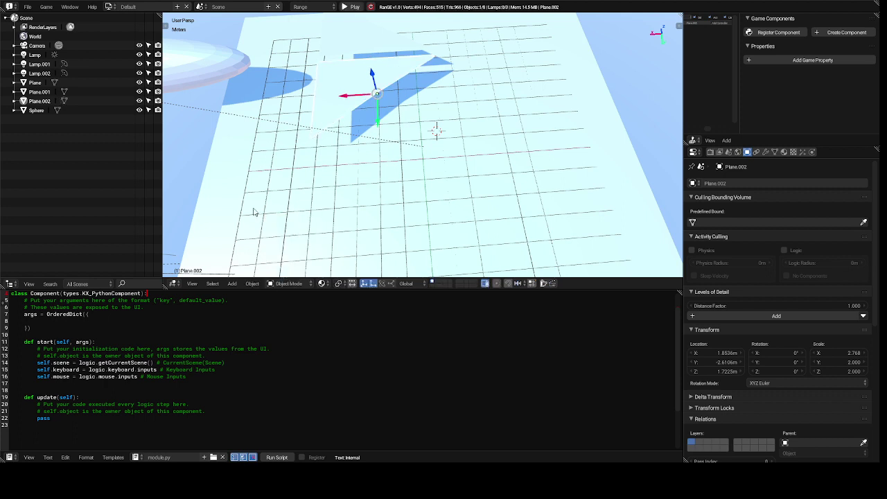
Give the duplicated triangular plane a new material with a bright yellow-green diffuse colour.
right_click(205, 65)
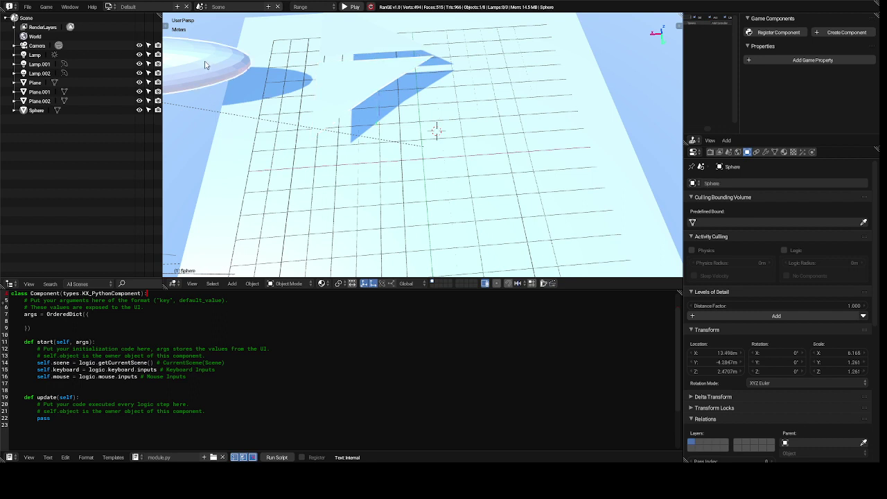
right_click(328, 94)
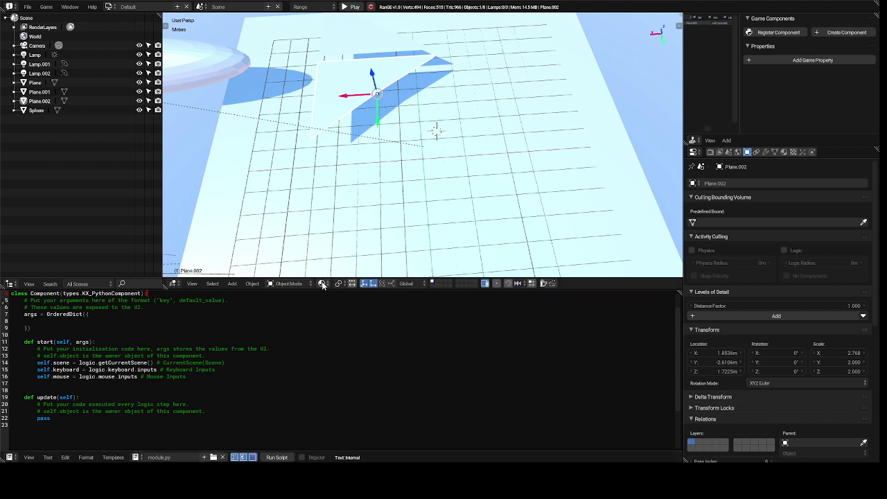
click(322, 284)
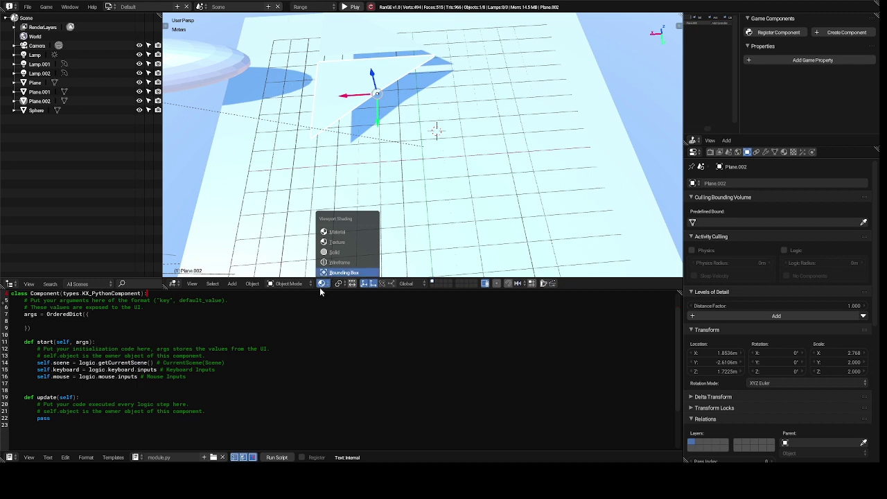
click(323, 287)
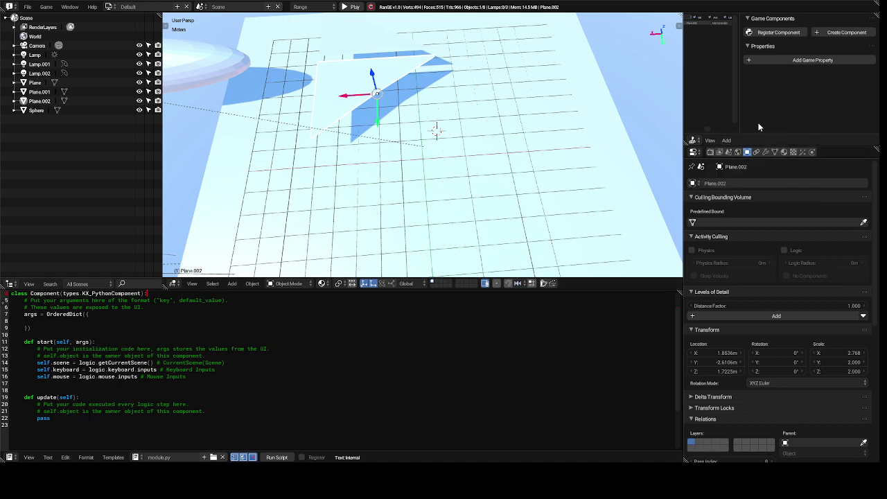
click(784, 152)
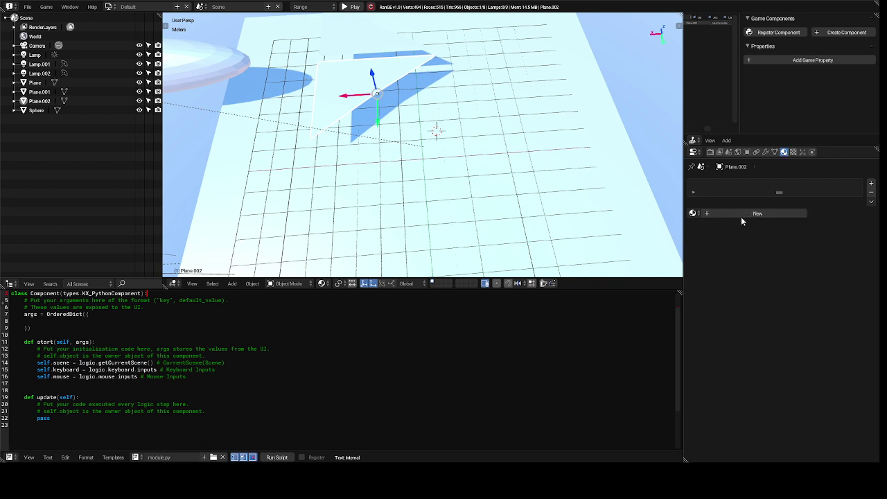
click(741, 216)
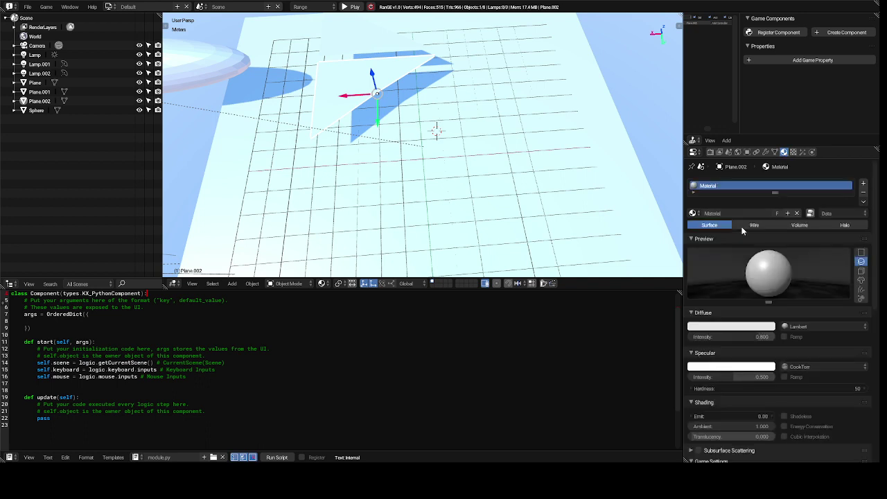
click(737, 332)
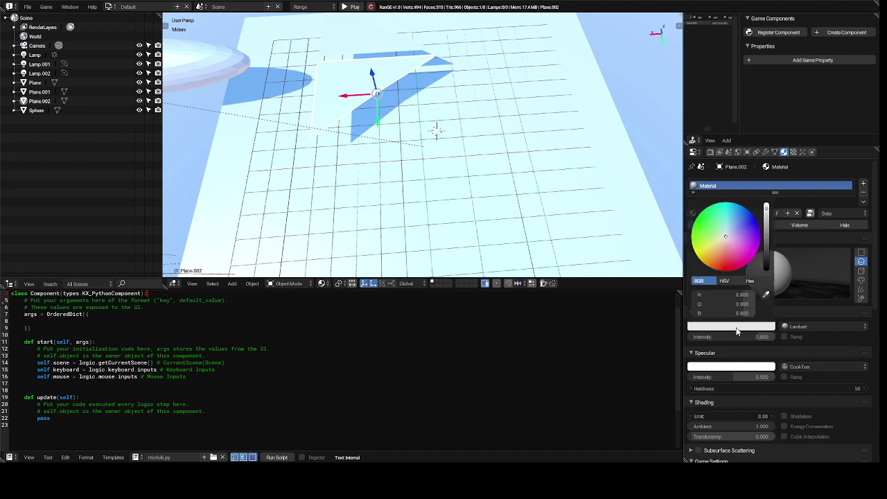
click(706, 231)
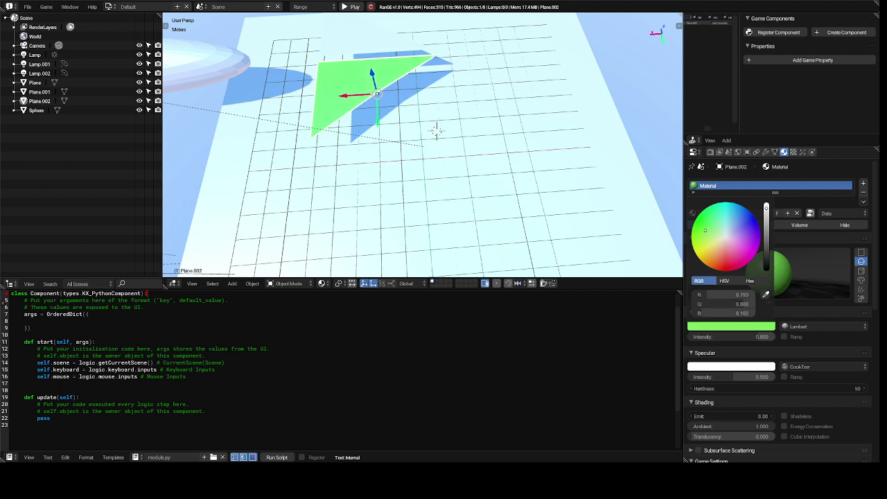
mouse_move(706, 228)
mouse_down()
mouse_move(702, 216)
mouse_move(692, 242)
mouse_up()
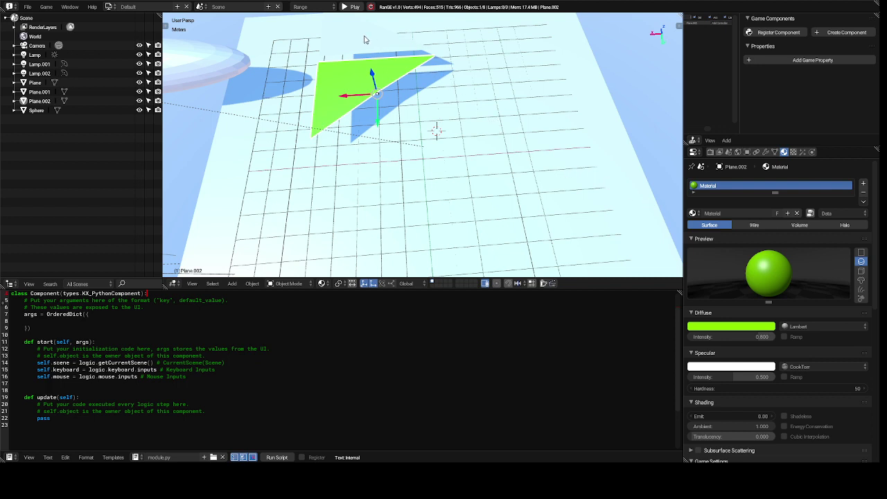
Assign the existing bright green material named Material to the original triangular wing plane.
right_click(365, 40)
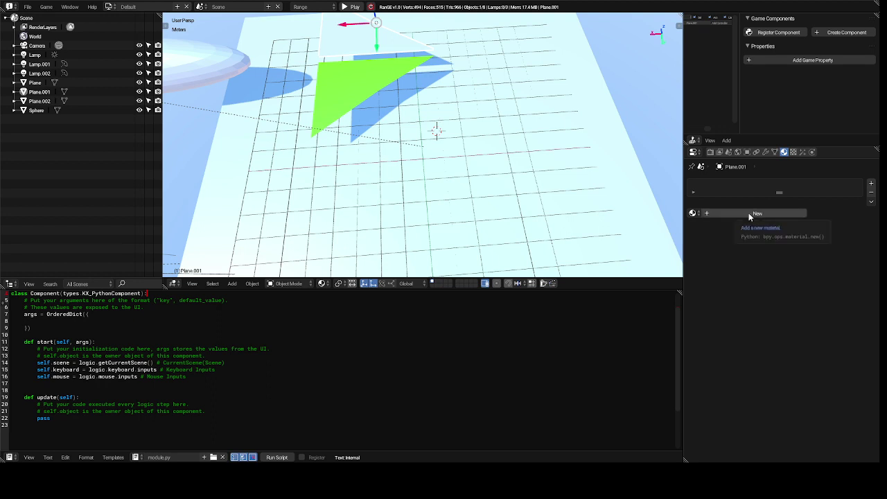
click(749, 213)
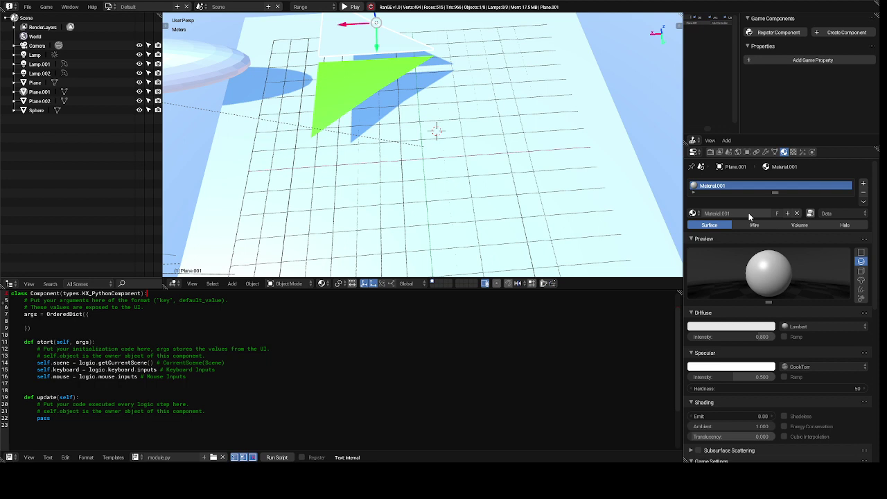
click(753, 326)
click(691, 214)
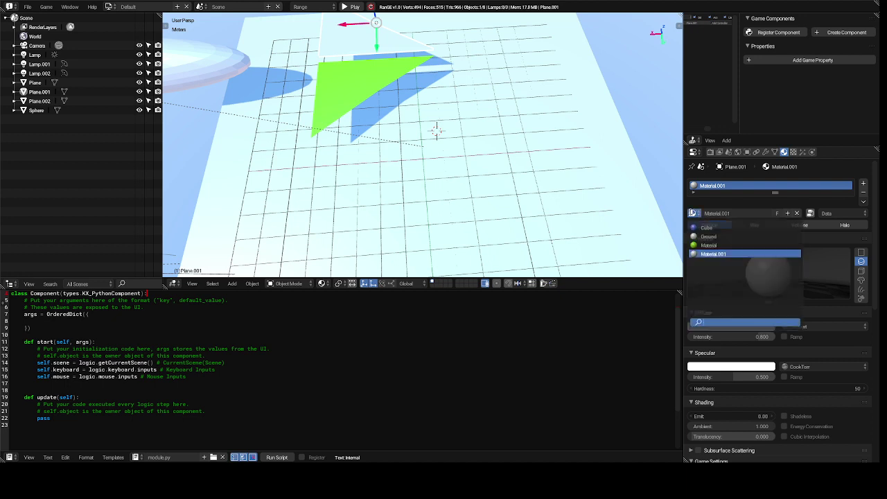
click(706, 245)
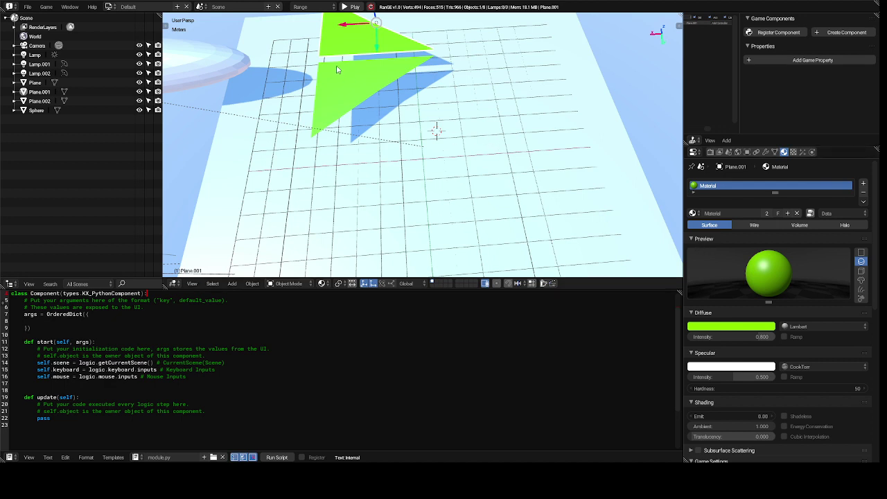
Select the stretched sphere body and assign the existing green material named Material to it.
click(228, 64)
right_click(201, 65)
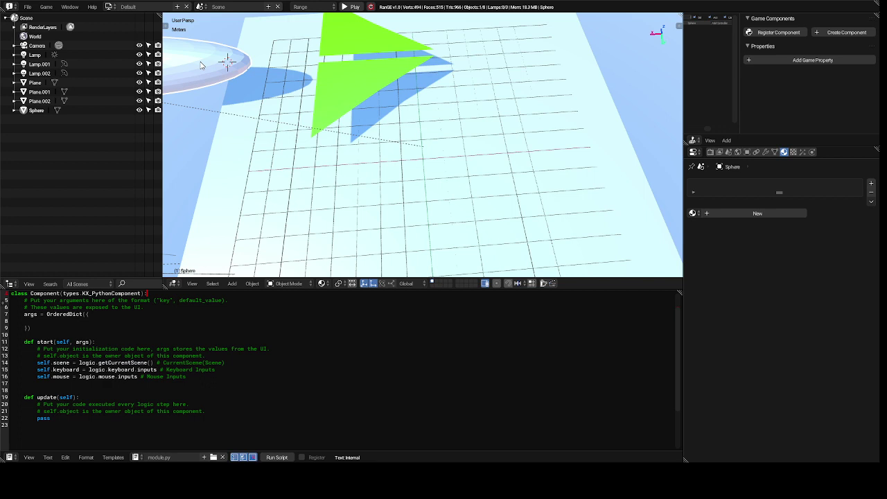
click(692, 212)
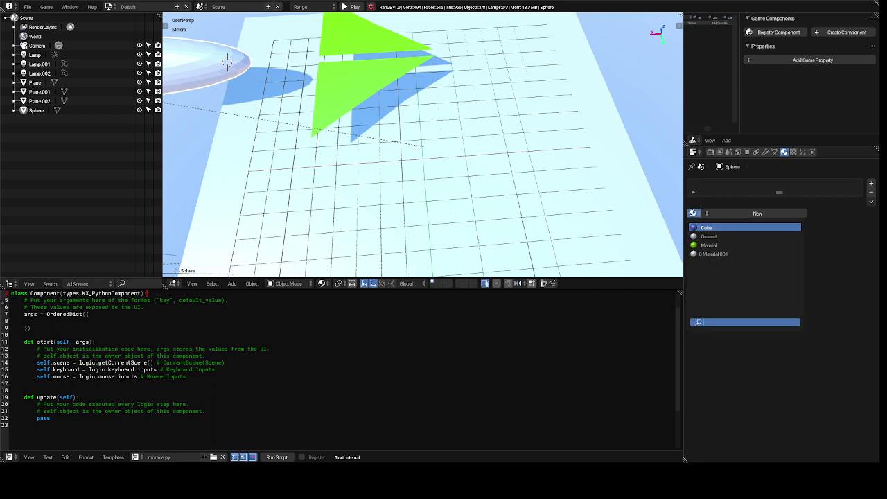
click(709, 245)
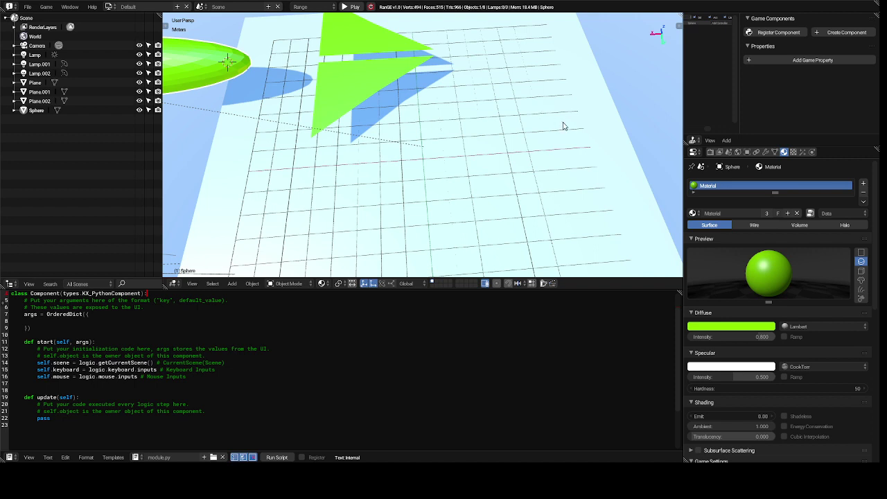
Move the ellipsoid body about 9.1 m along negative X, back over the two wing planes.
key(g)
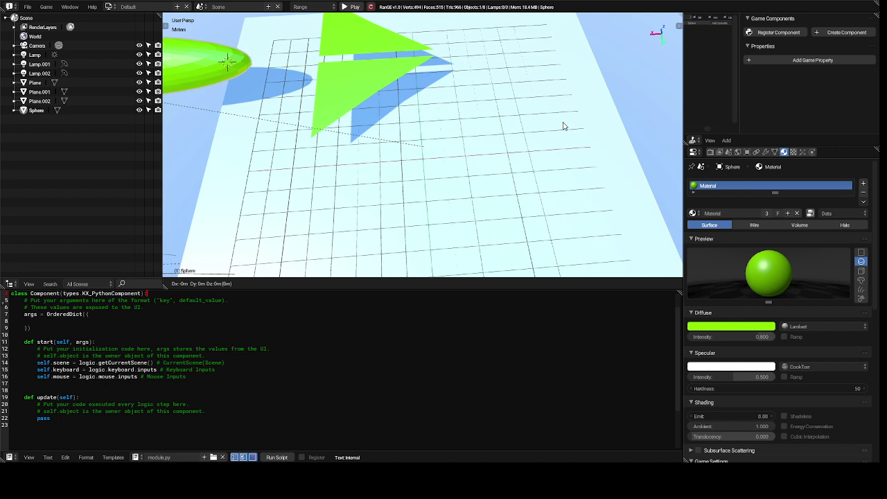
key(x)
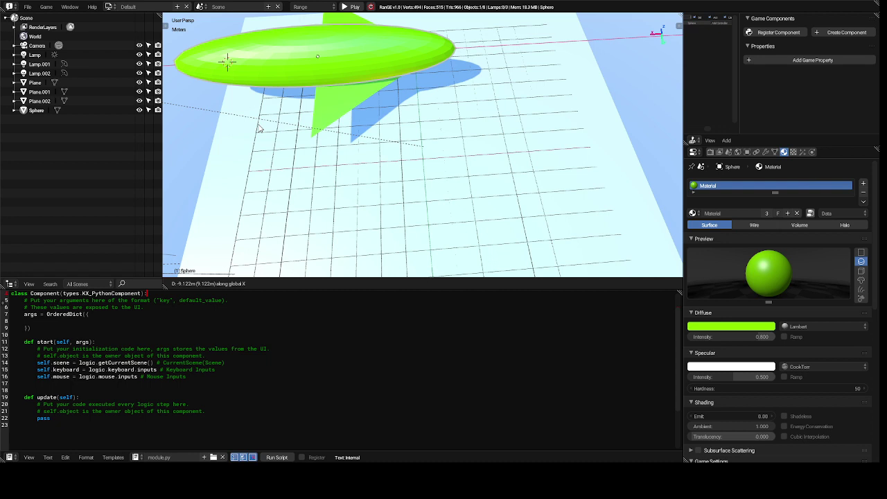
click(259, 128)
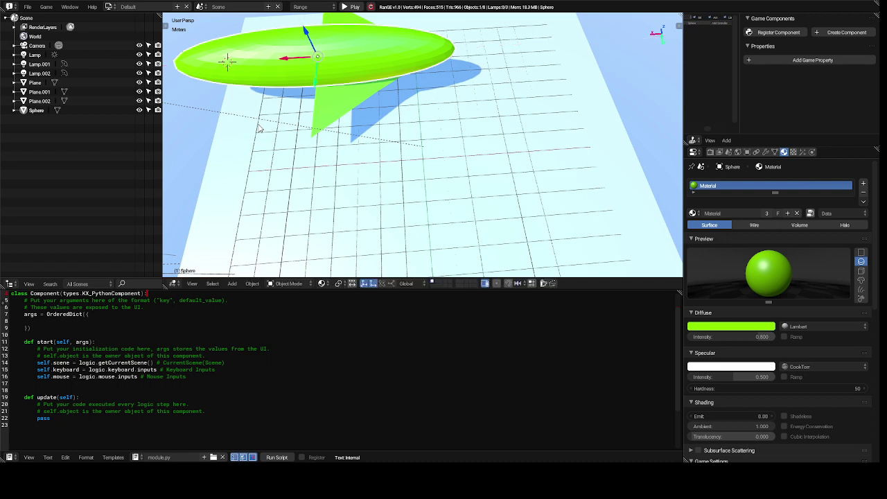
Adjust the ellipsoid's position along the Y axis to centre it between the two wings.
middle_drag(260, 128, 259, 128)
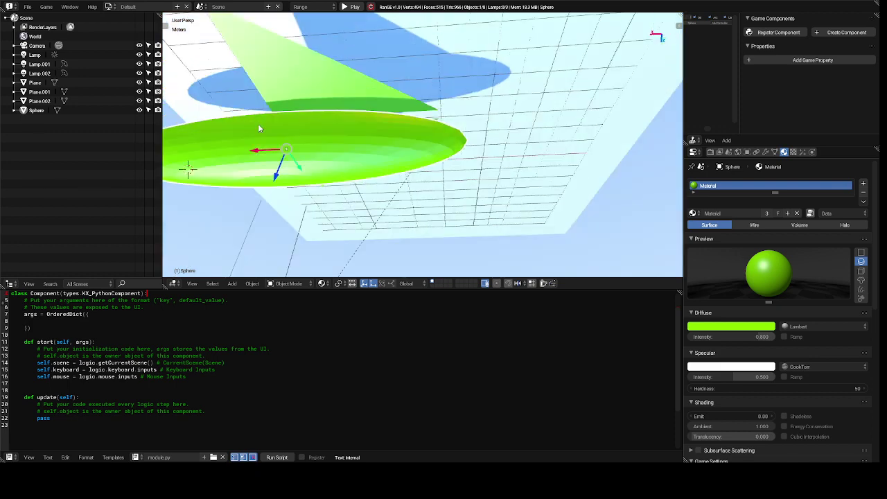
middle_drag(259, 128, 259, 128)
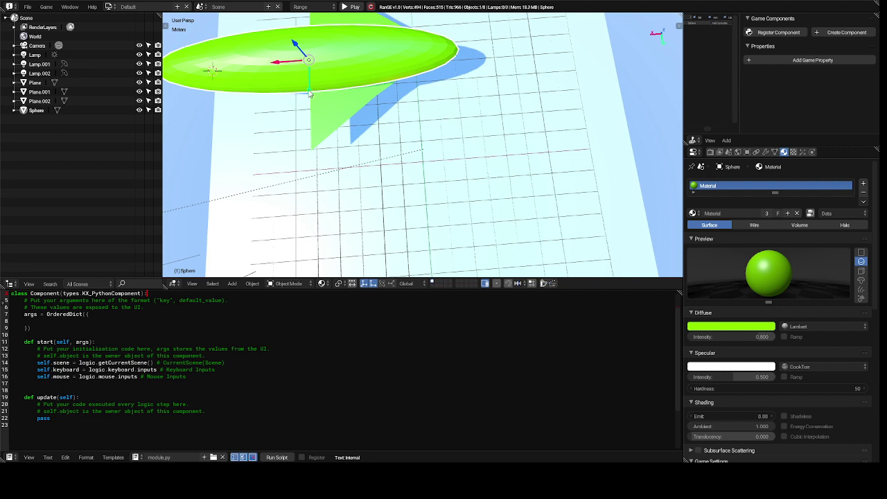
drag(308, 93, 309, 85)
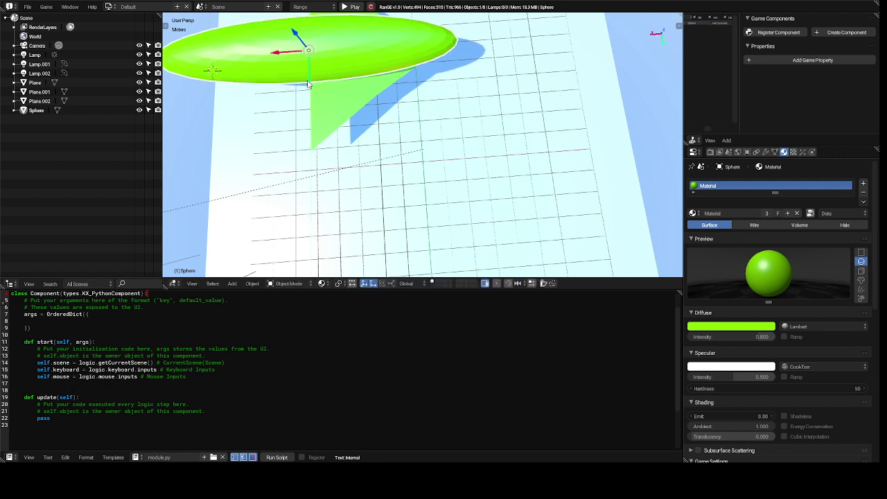
mouse_move(308, 84)
middle_down()
mouse_move(325, 90)
mouse_move(309, 84)
middle_up()
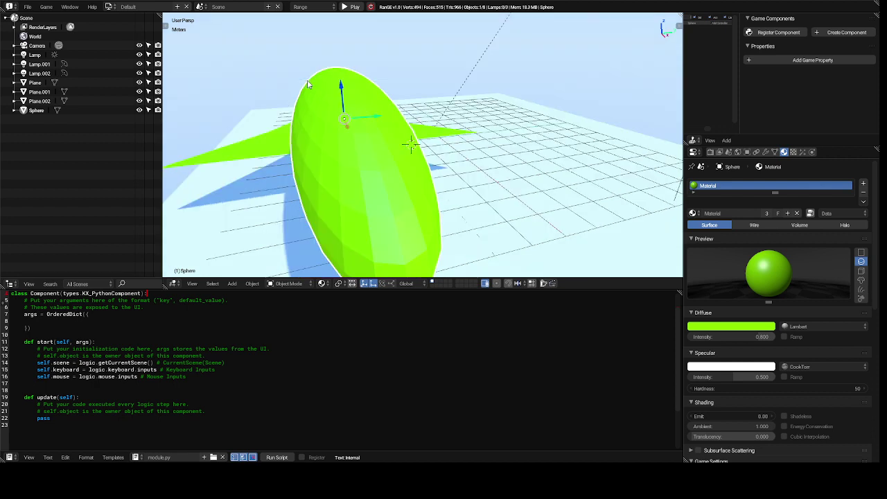
middle_drag(308, 84, 308, 84)
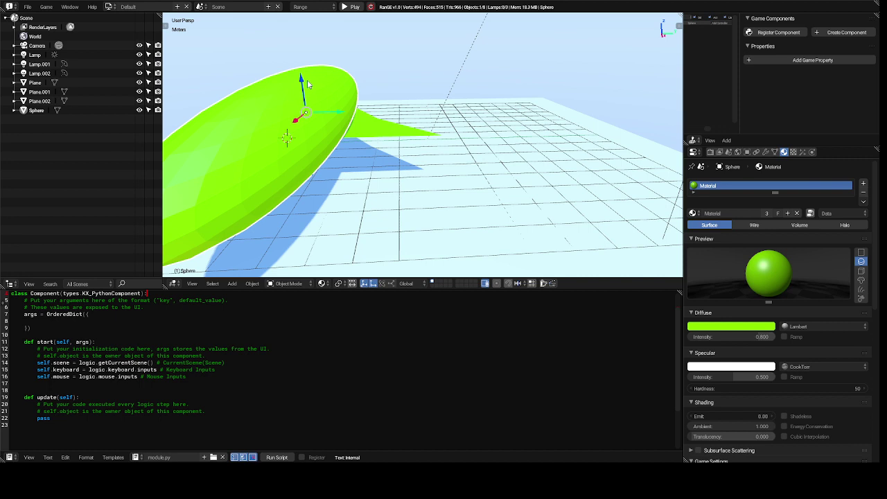
middle_drag(308, 83, 308, 84)
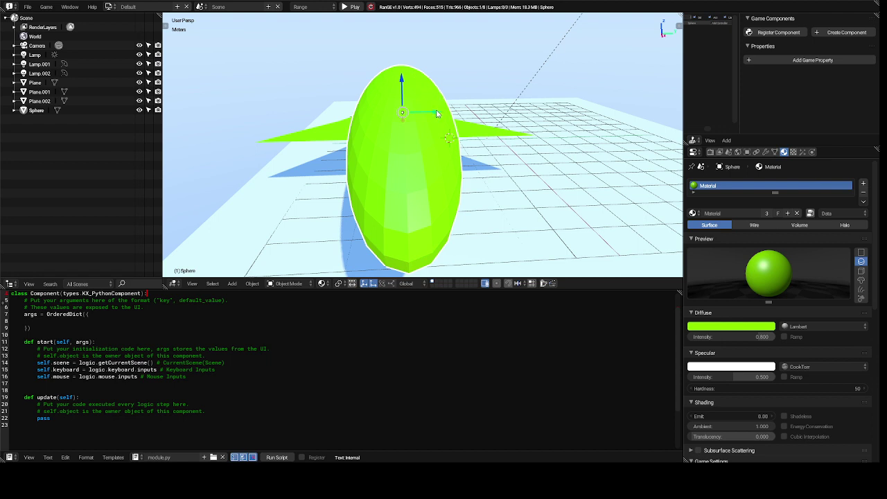
drag(437, 113, 438, 114)
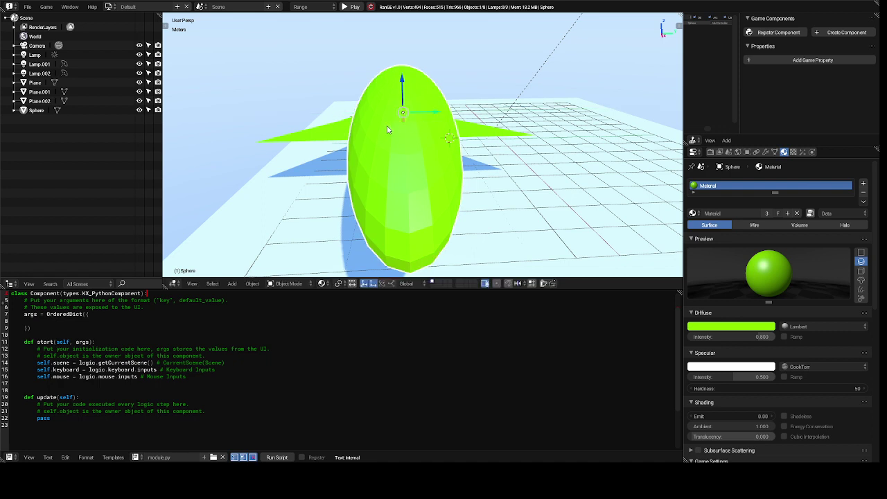
Join the ellipsoid, the original wing plane and the ground plane into one object.
shift+right_click(330, 136)
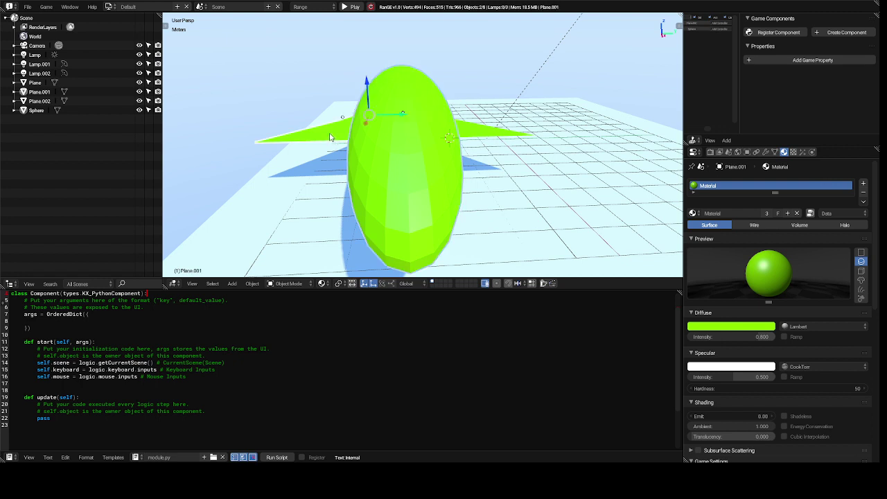
shift+right_click(480, 136)
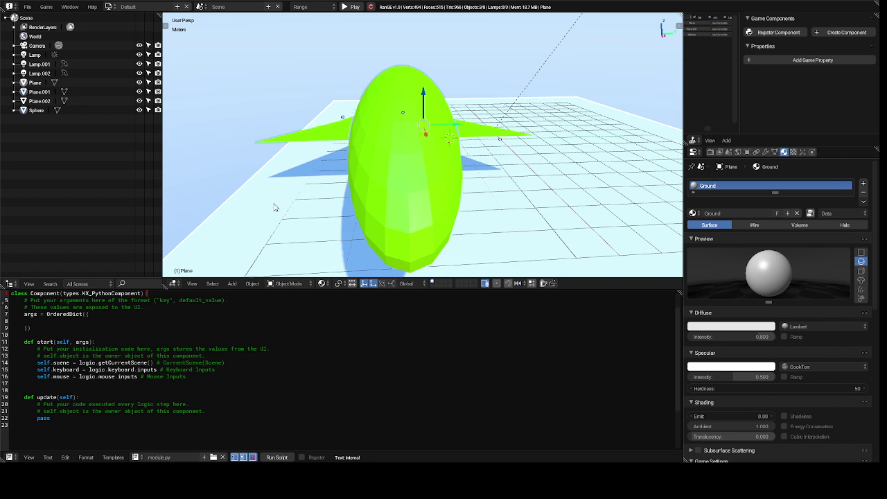
key(t)
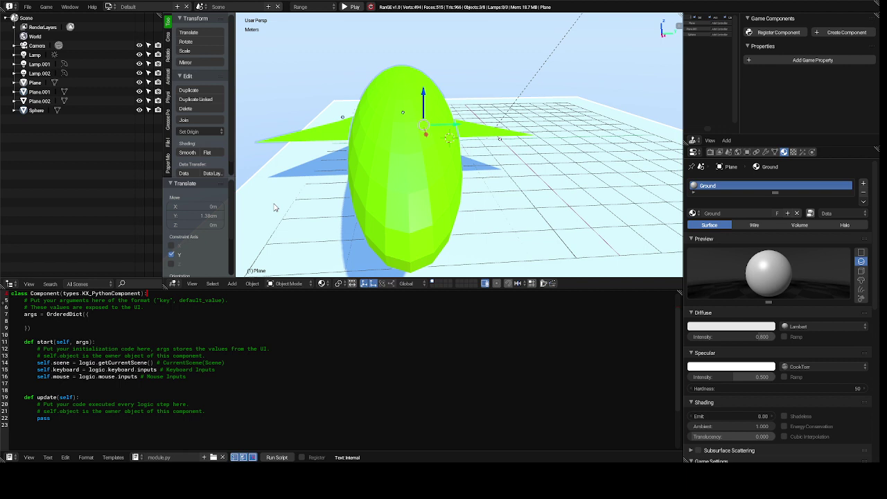
click(197, 121)
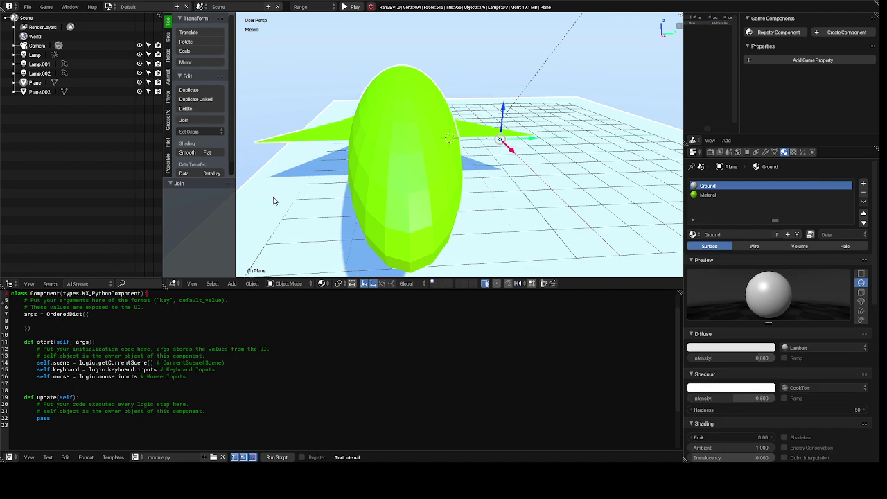
Try the Geometry to Origin transform on the joined object, and undo it.
click(252, 286)
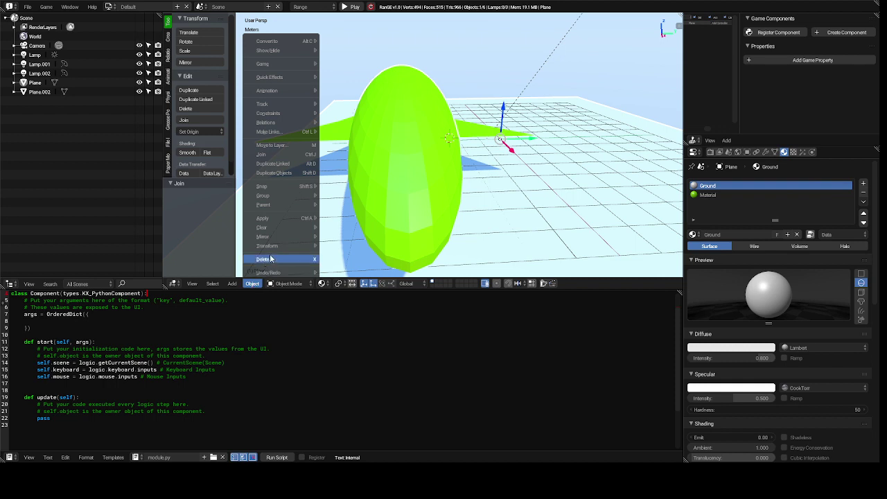
mouse_move(309, 243)
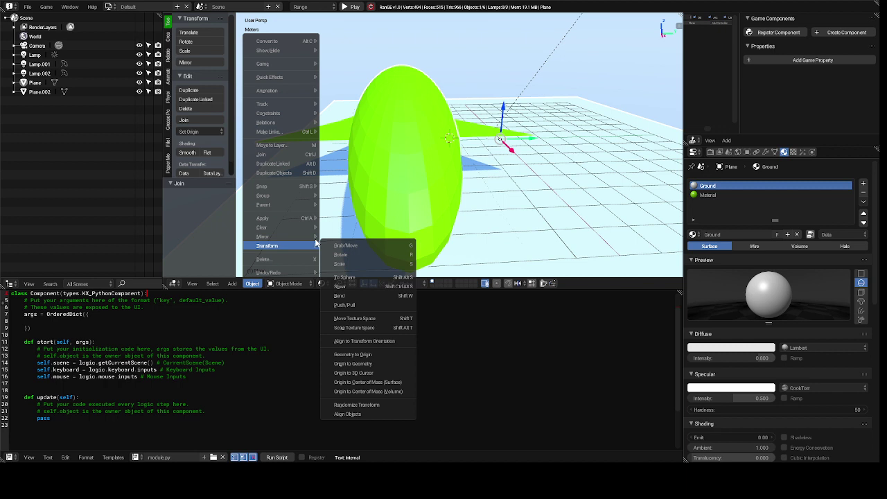
key(Escape)
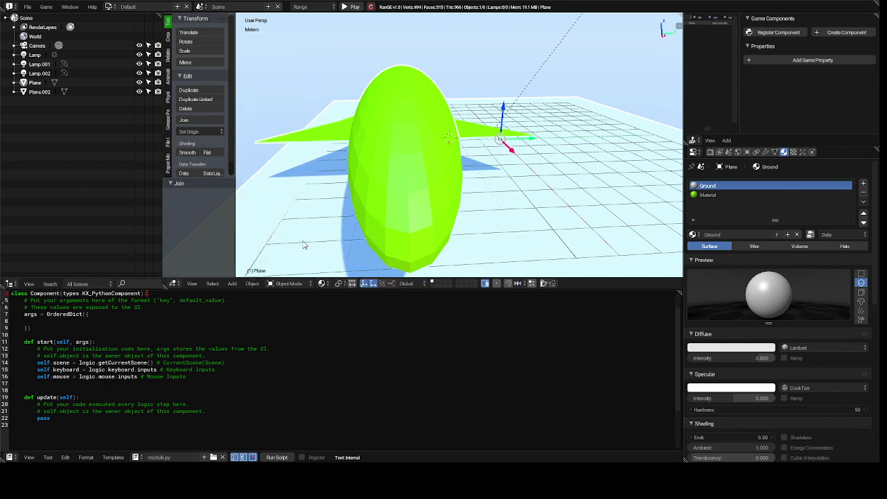
click(252, 284)
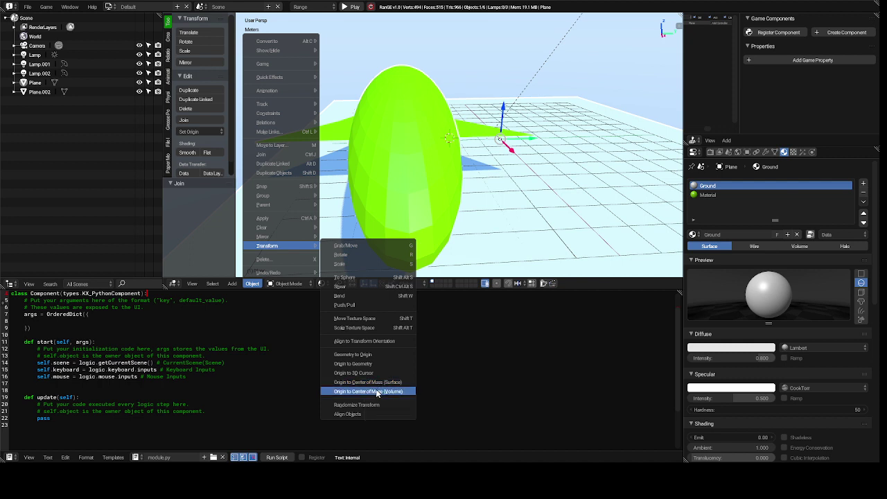
click(368, 354)
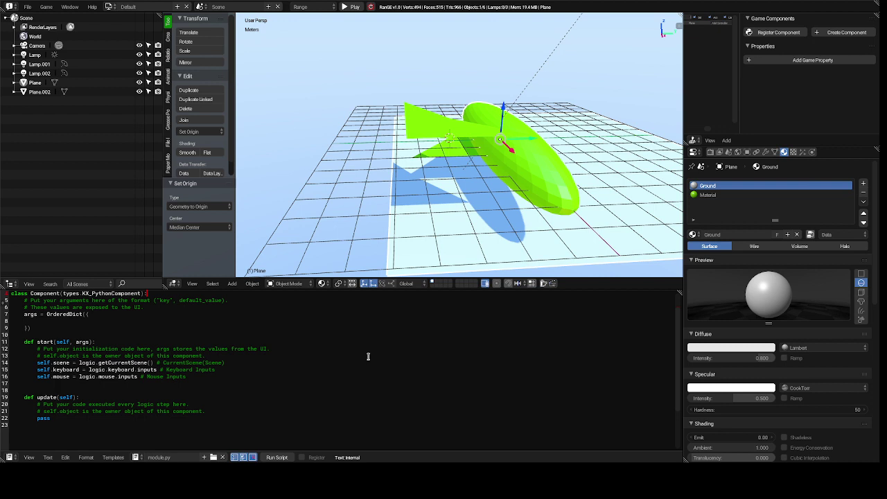
key(ctrl+z)
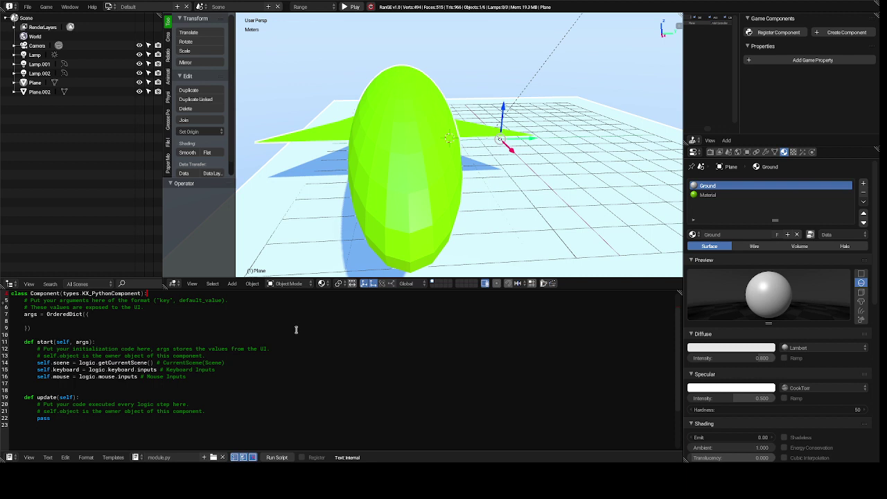
Set the joined object's origin with Origin to Geometry.
click(252, 284)
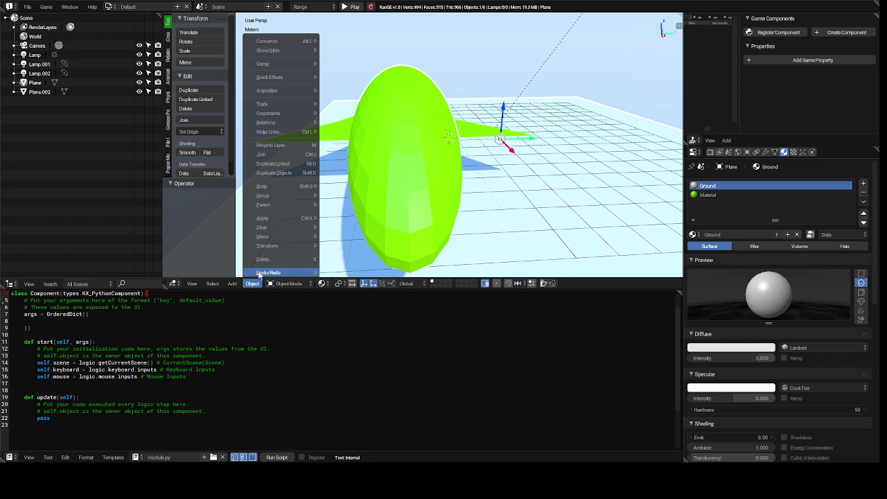
mouse_move(264, 273)
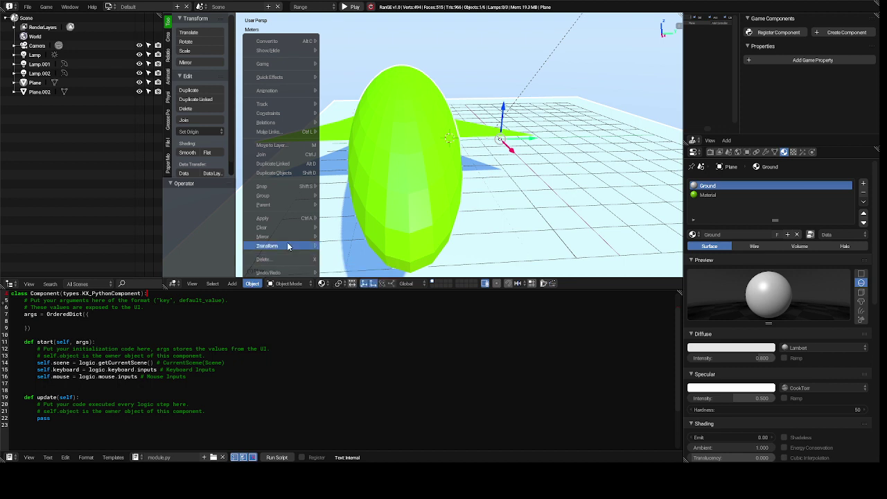
mouse_move(289, 226)
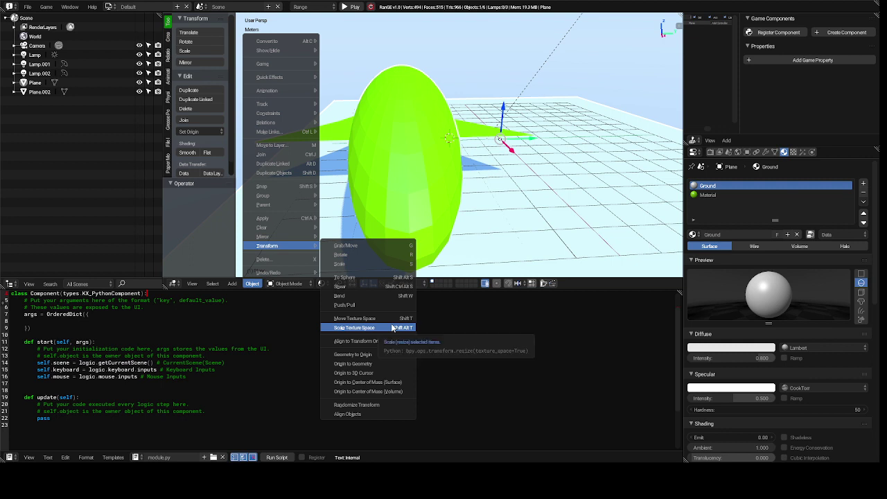
click(378, 363)
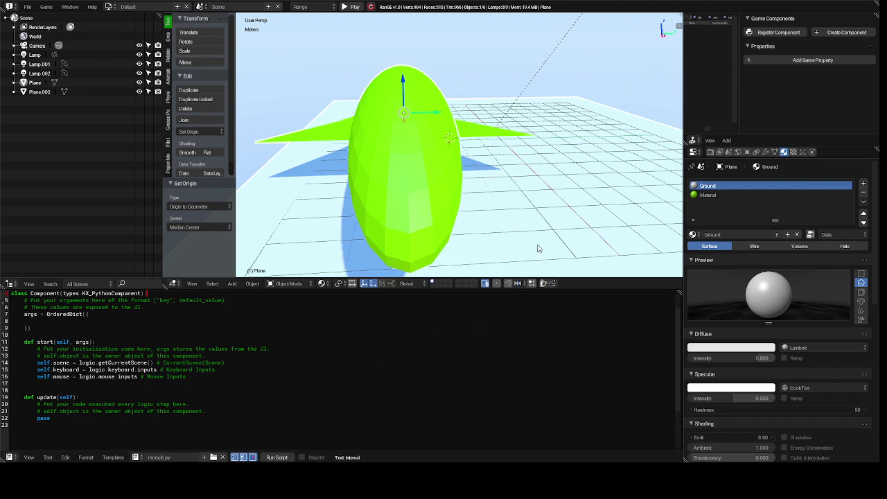
Switch to the Game Logic screen layout and add an Always sensor and an And controller to the joined aircraft object.
mouse_move(539, 248)
middle_down()
mouse_move(617, 237)
mouse_move(539, 248)
middle_up()
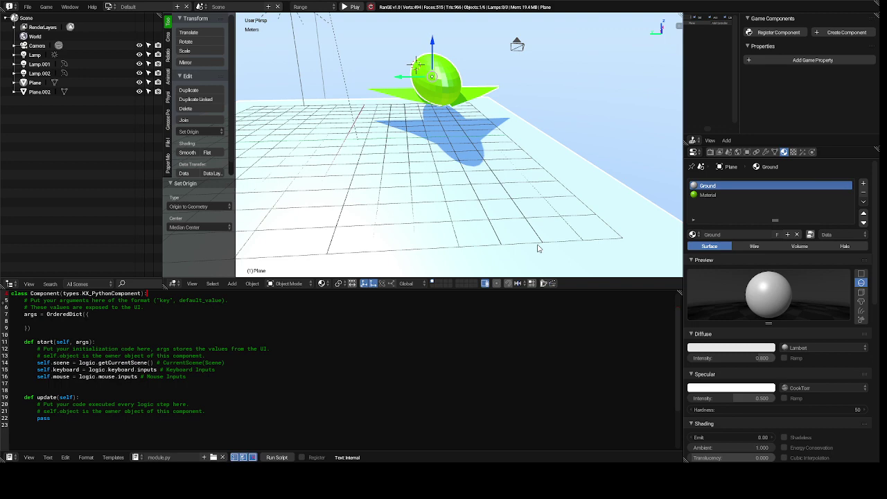
middle_drag(539, 248, 538, 248)
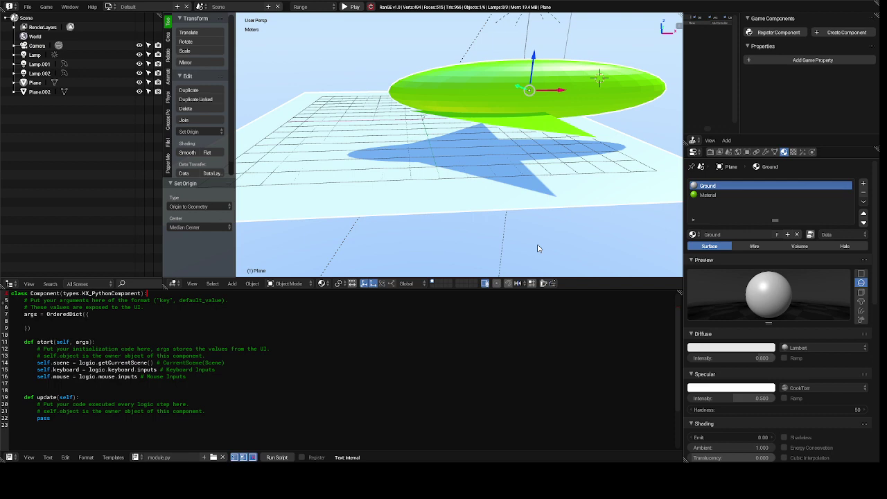
middle_drag(538, 248, 538, 248)
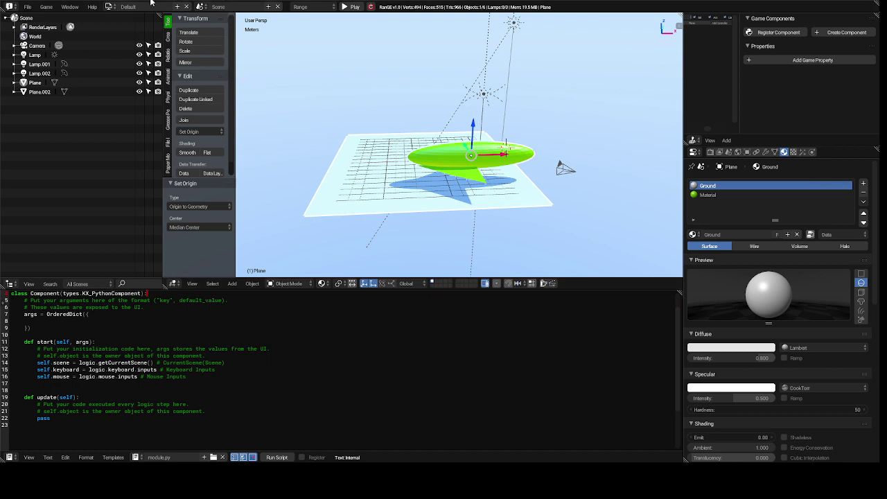
click(108, 7)
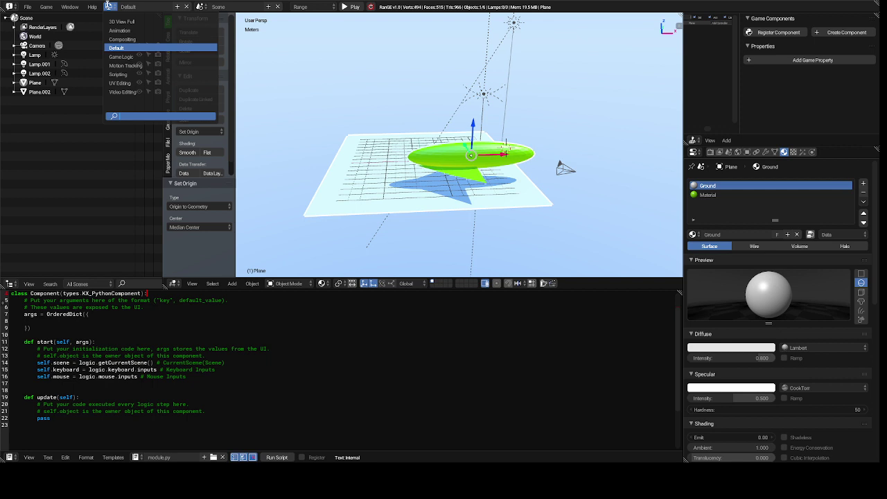
click(138, 57)
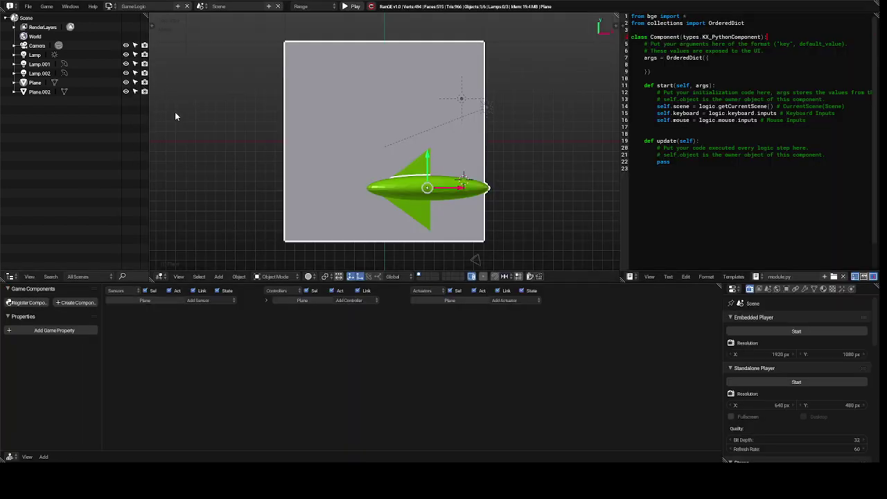
click(219, 301)
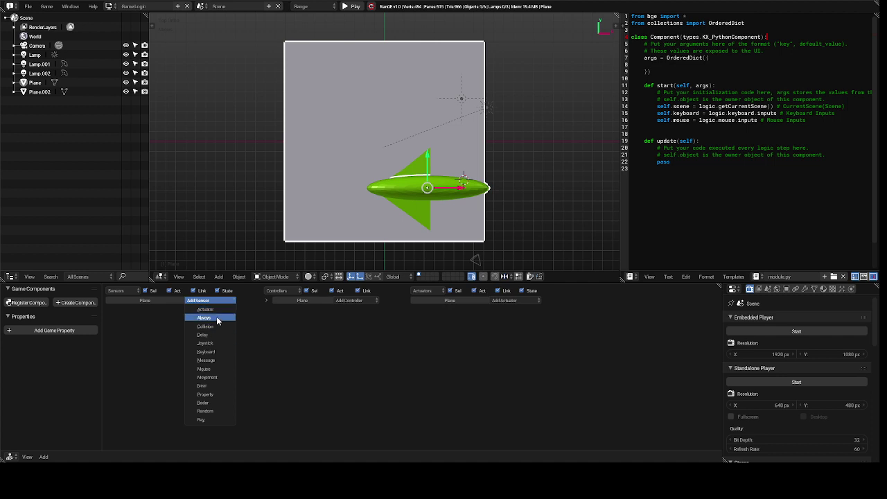
click(218, 319)
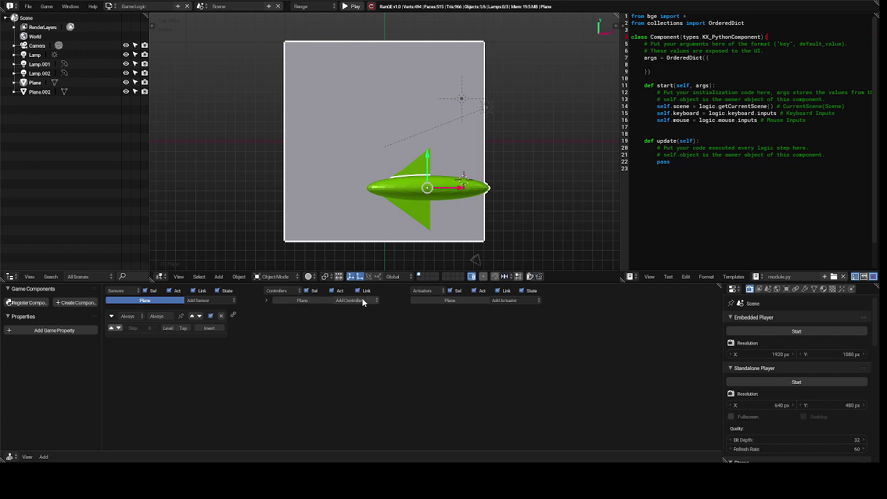
click(360, 301)
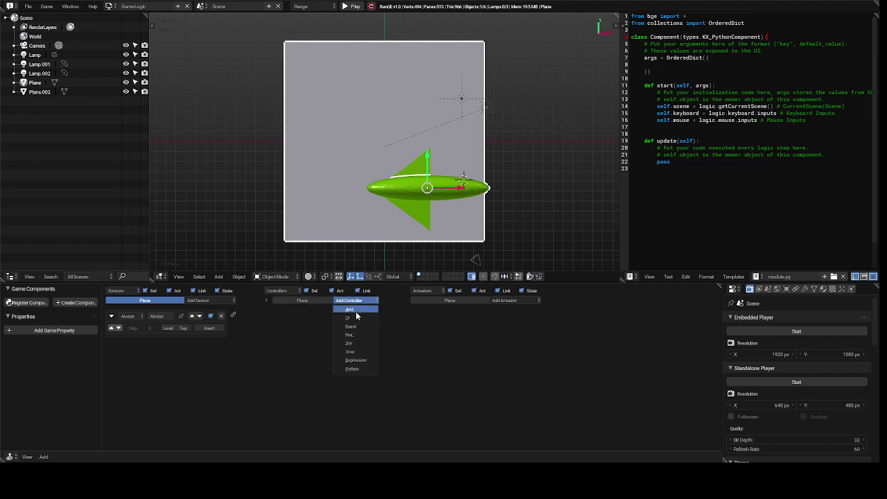
click(355, 310)
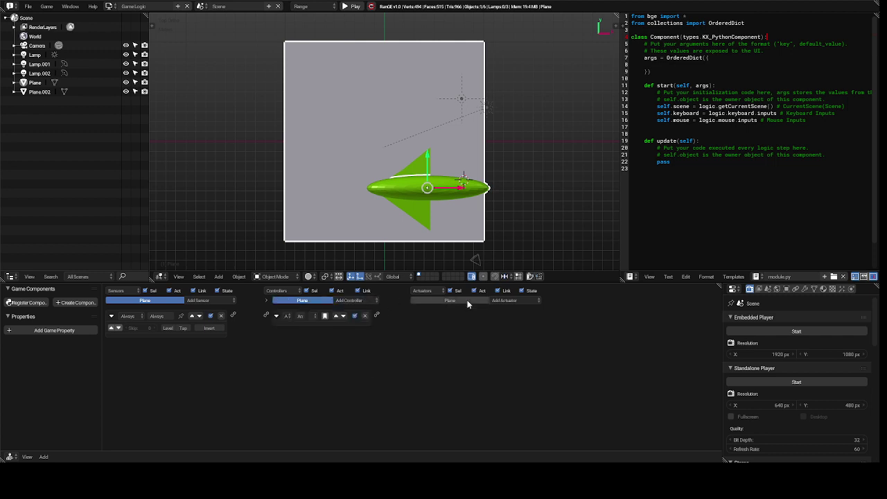
click(508, 302)
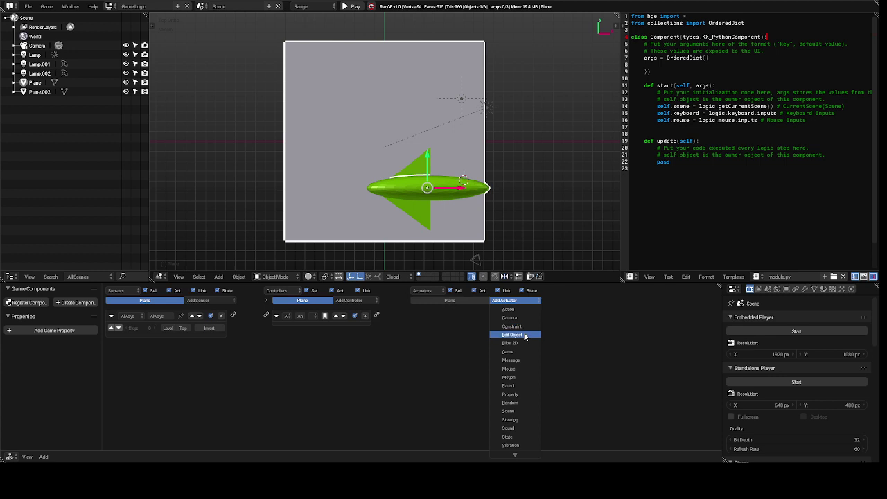
click(520, 368)
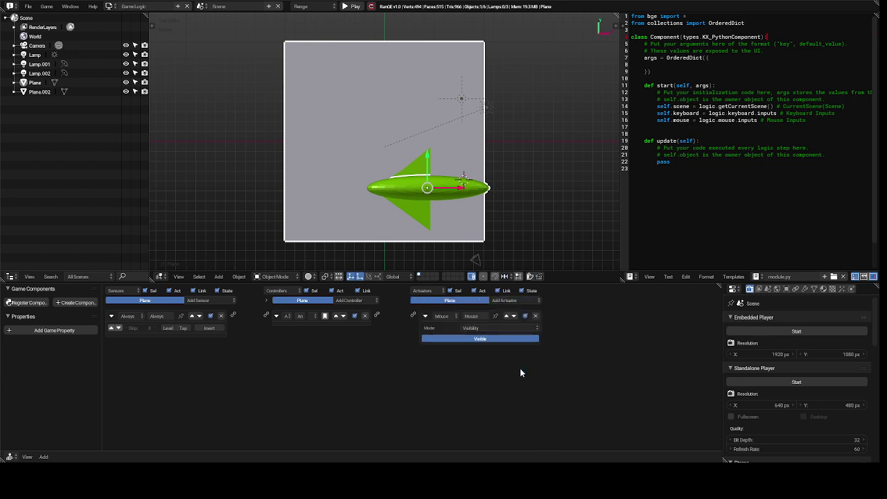
click(535, 316)
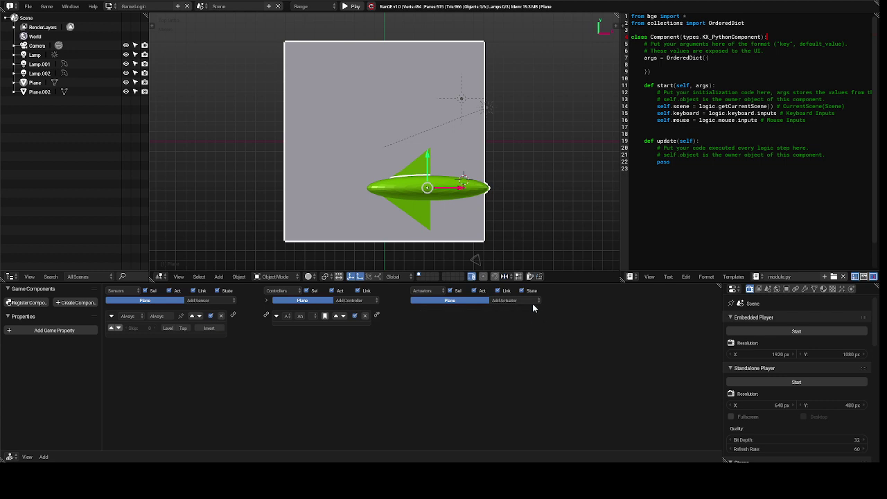
Add a Motion actuator of type Character Motion and set its X location to -0.30.
click(526, 299)
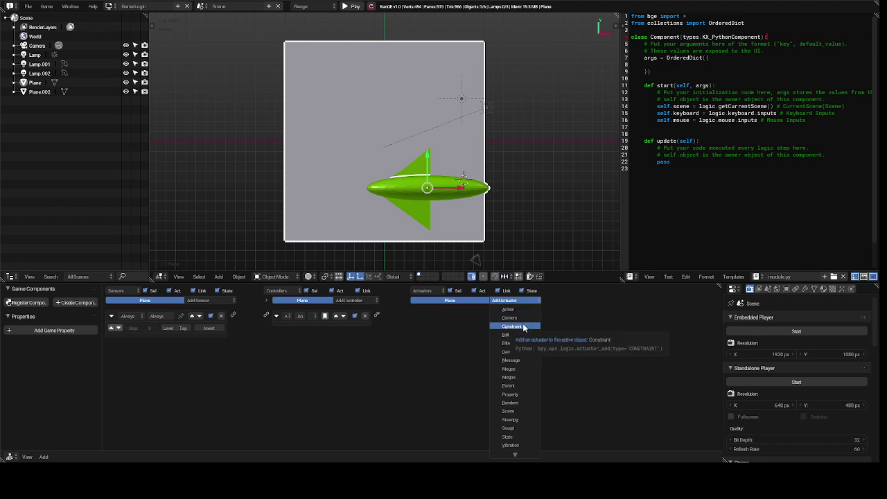
click(528, 378)
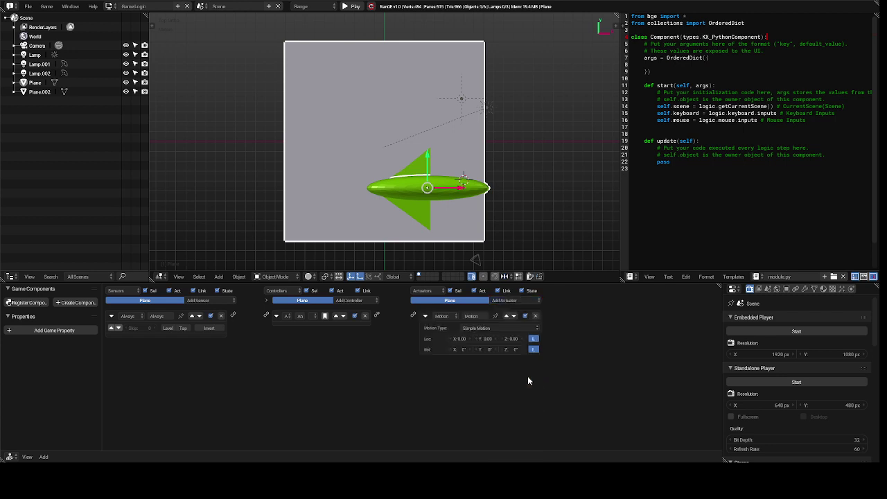
click(508, 331)
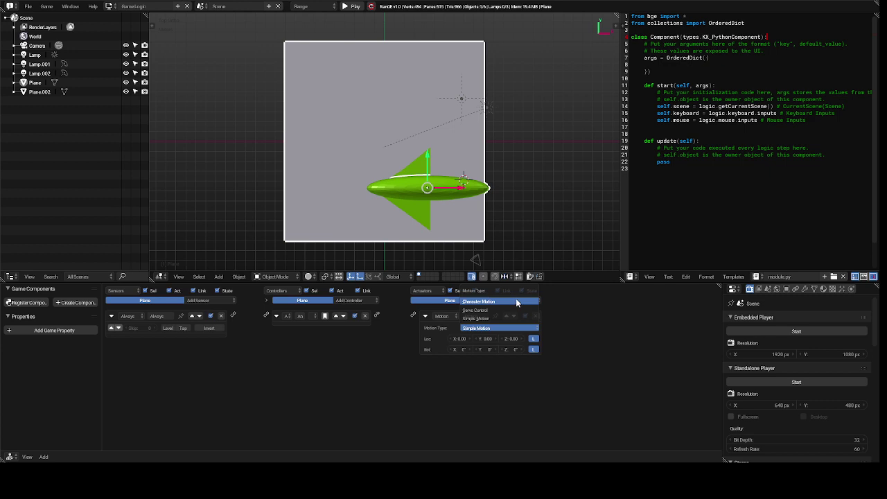
click(515, 299)
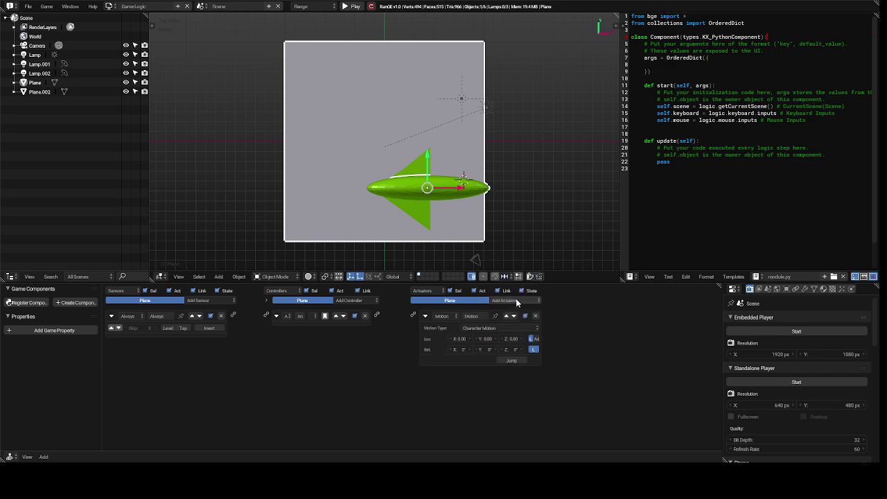
click(452, 339)
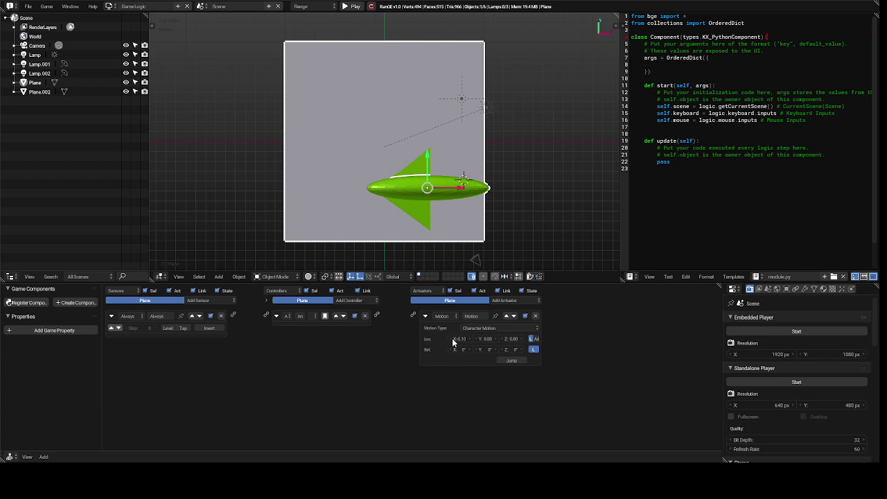
click(453, 339)
click(453, 339)
Link the Motion actuator and the Always sensor to the And controller, and test-run the game in the viewport.
drag(414, 317, 378, 314)
drag(234, 316, 267, 317)
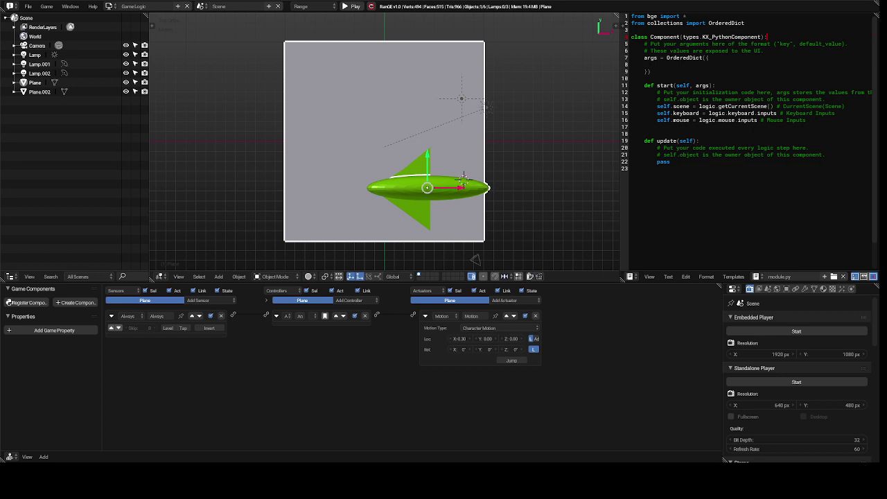
key(p)
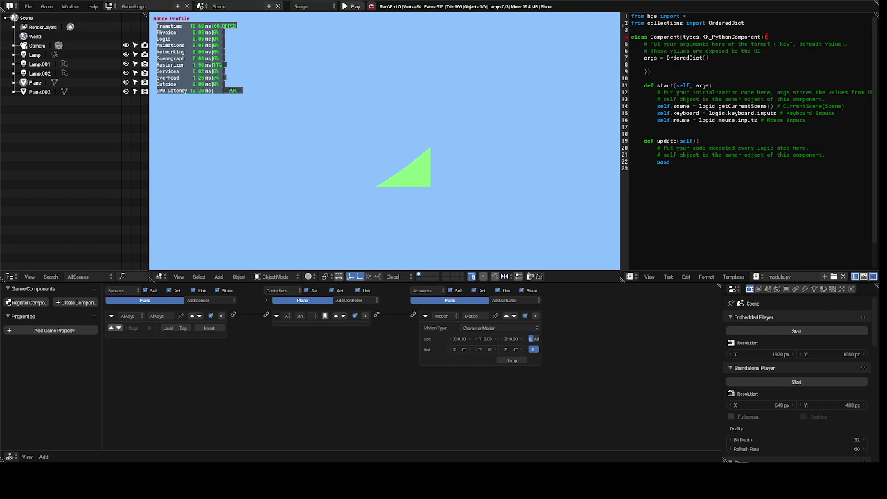
key(Escape)
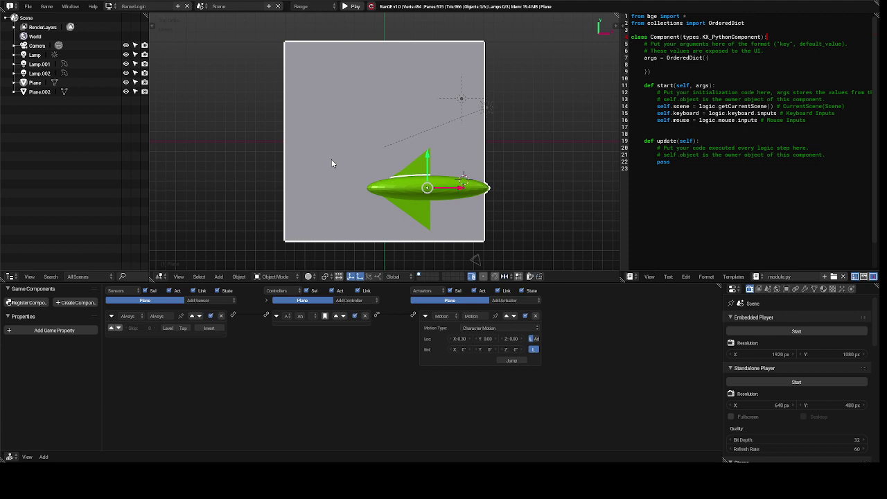
Return to the Default screen layout and join the remaining separate wing, Plane.002, into the main aircraft object.
shift+click(419, 168)
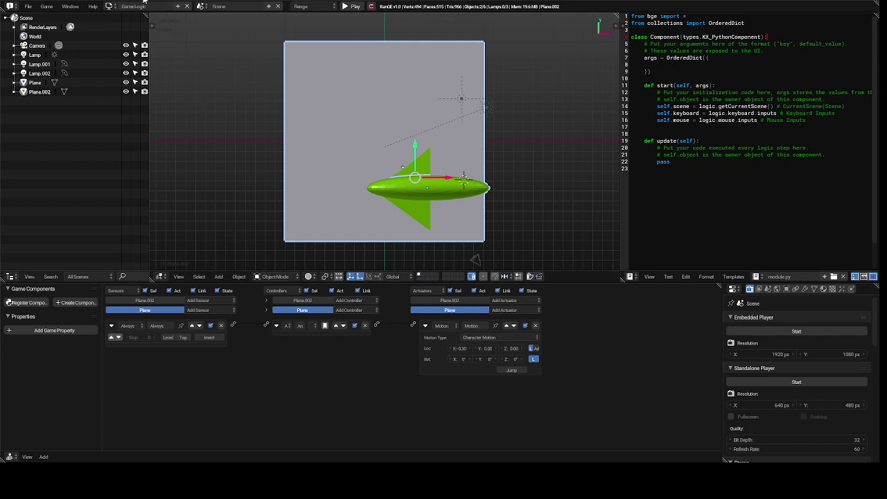
click(109, 5)
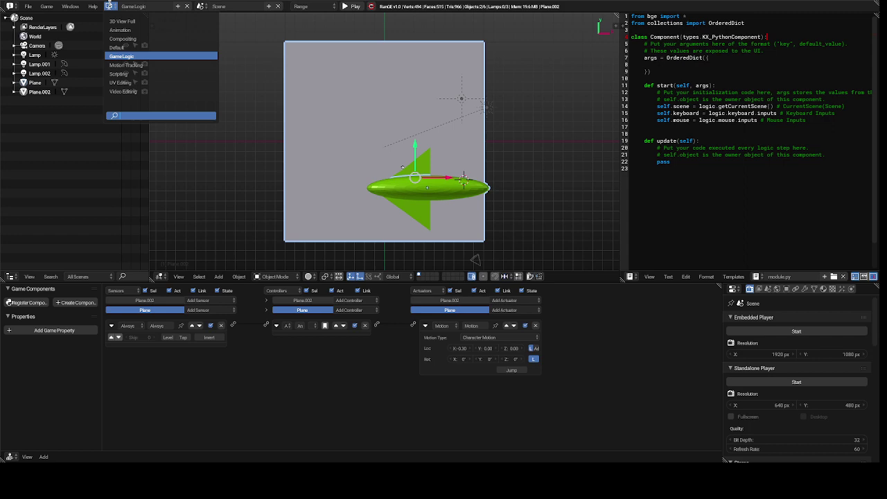
click(130, 47)
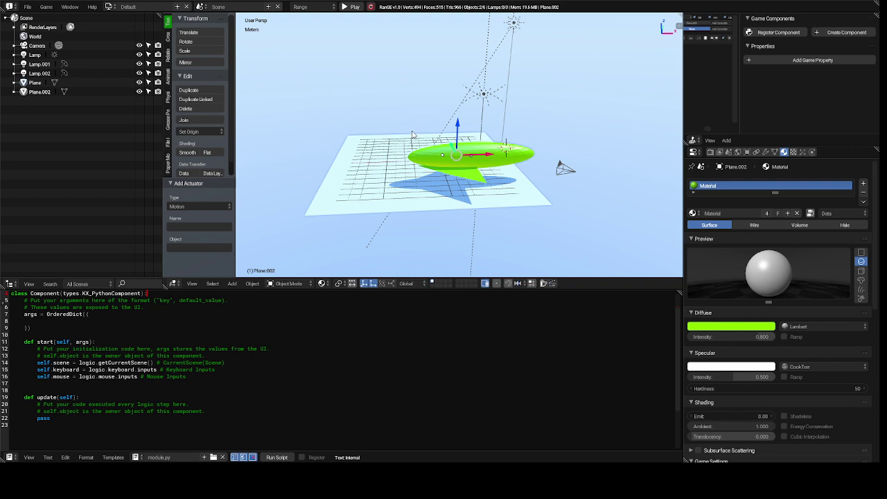
mouse_move(412, 133)
middle_down()
mouse_move(360, 140)
mouse_move(412, 133)
middle_up()
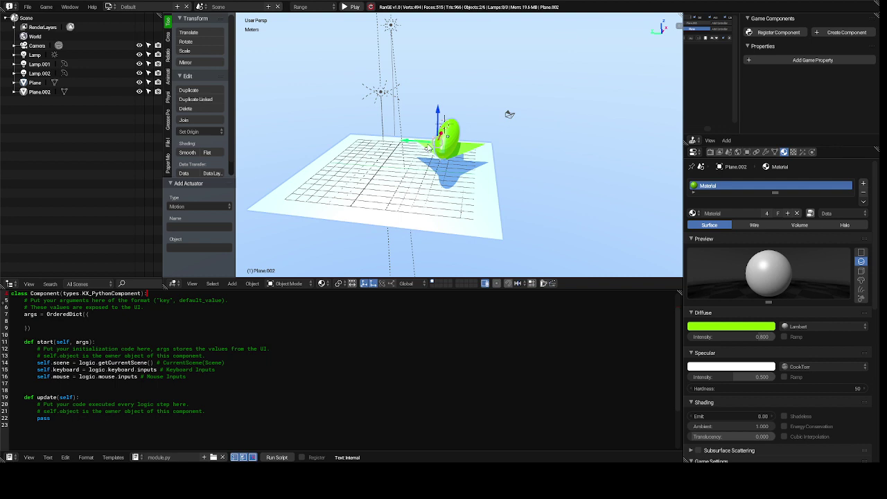
right_click(428, 147)
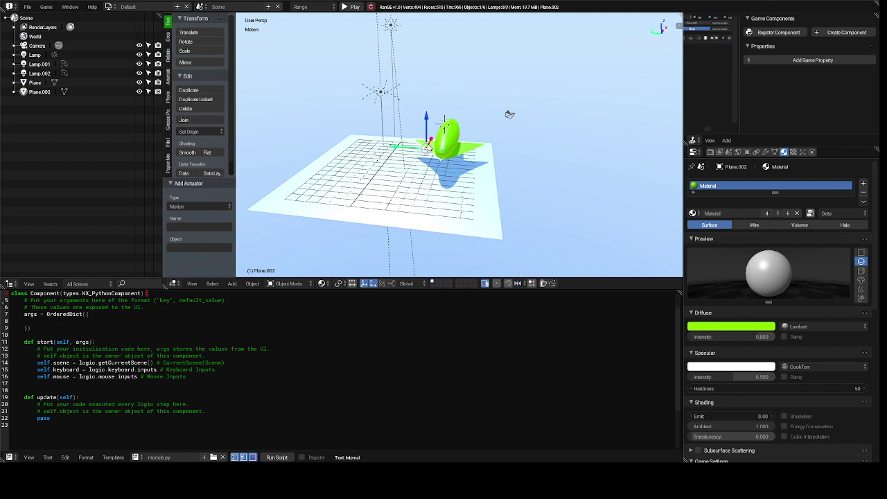
shift+right_click(466, 151)
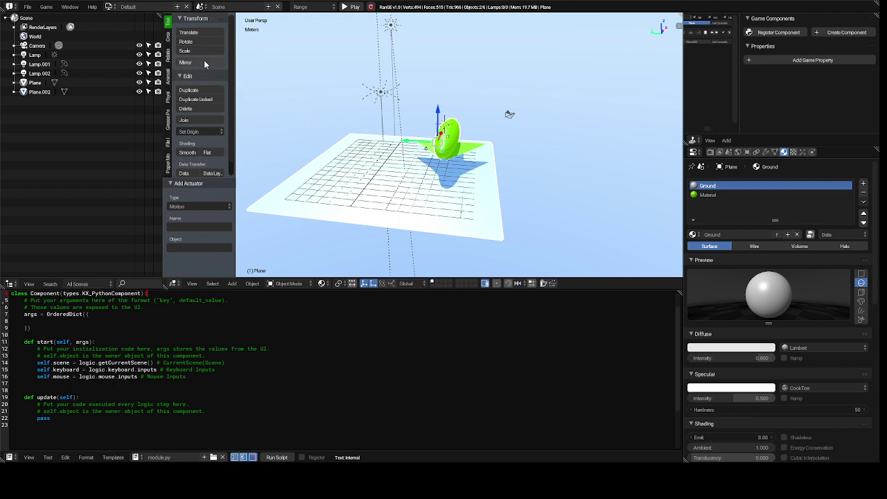
click(185, 120)
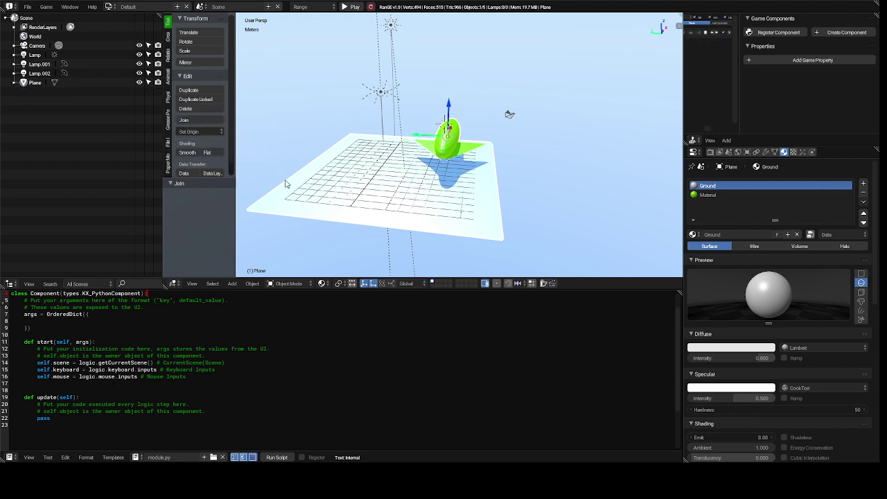
In Edit Mode, delete the ground plane's four corner vertices from the joined aircraft mesh.
click(273, 285)
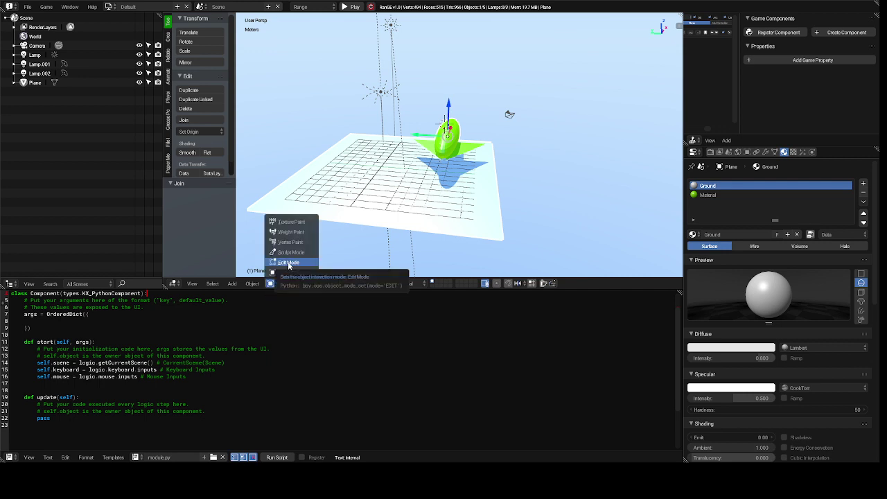
click(289, 263)
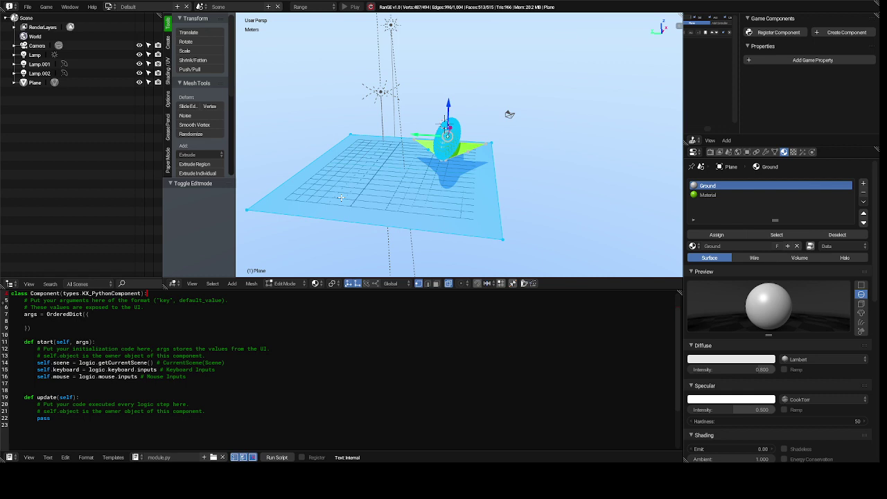
right_click(245, 210)
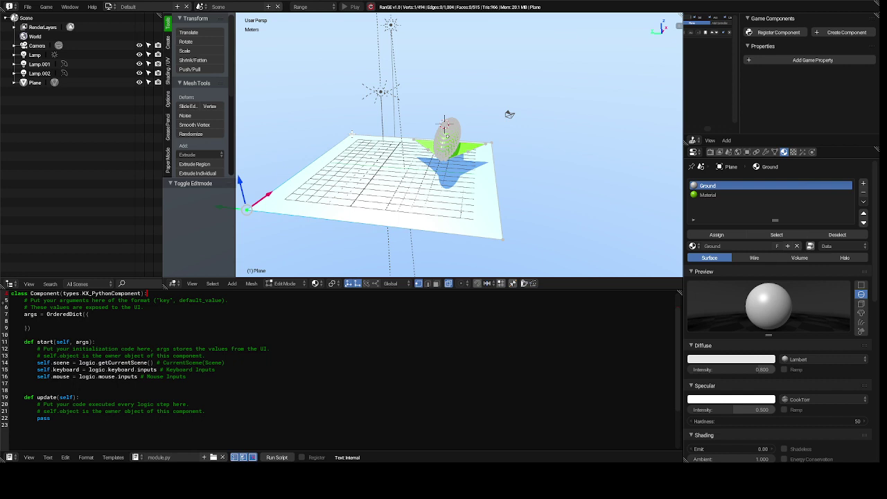
ctrl+right_click(352, 133)
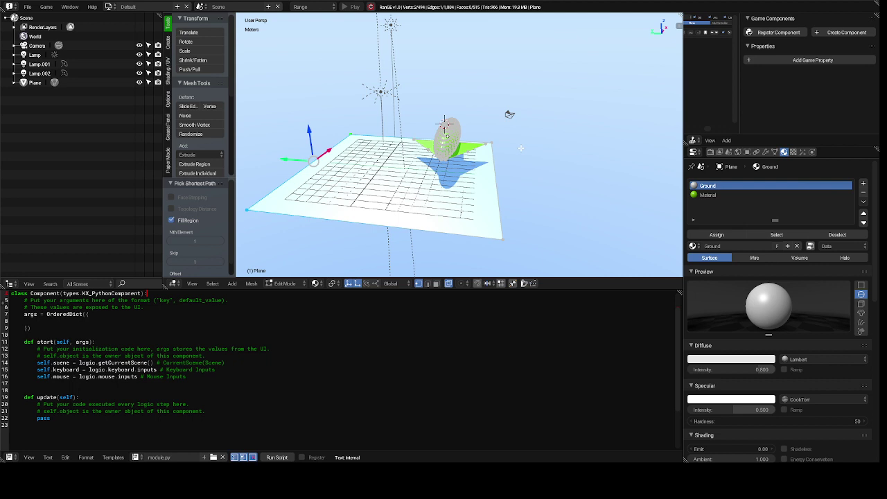
middle_drag(521, 148, 522, 148)
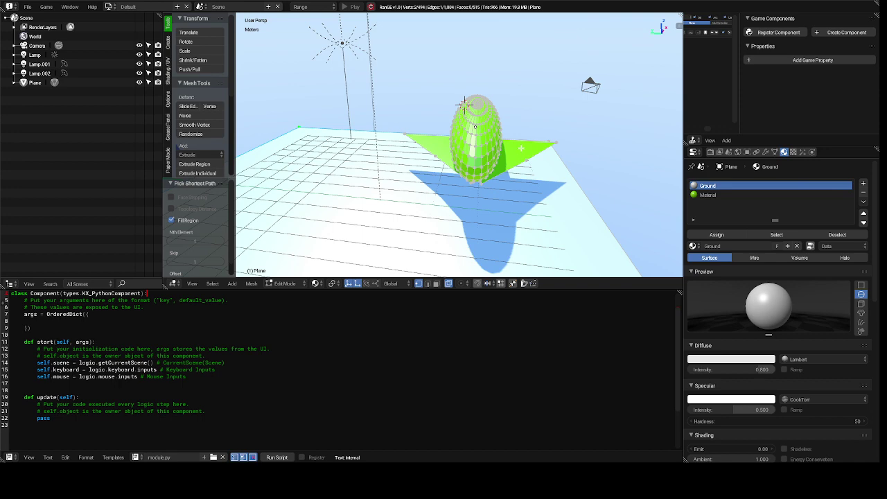
middle_drag(521, 147, 521, 148)
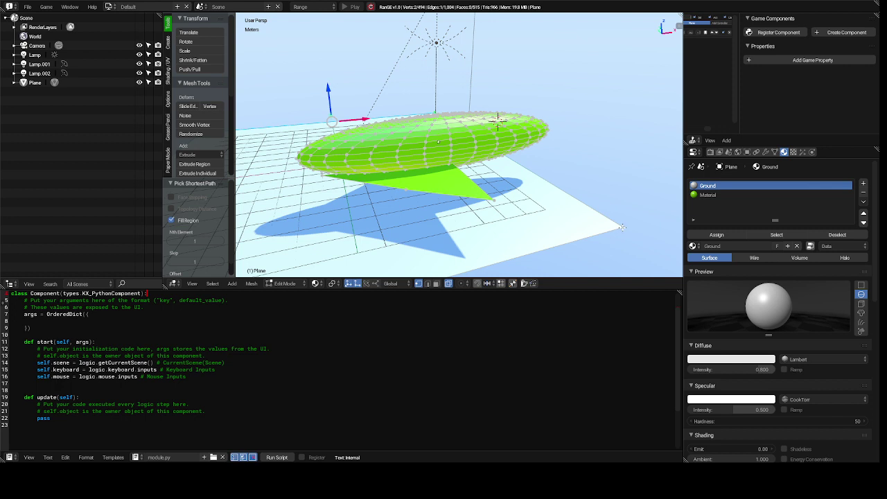
shift+right_click(624, 227)
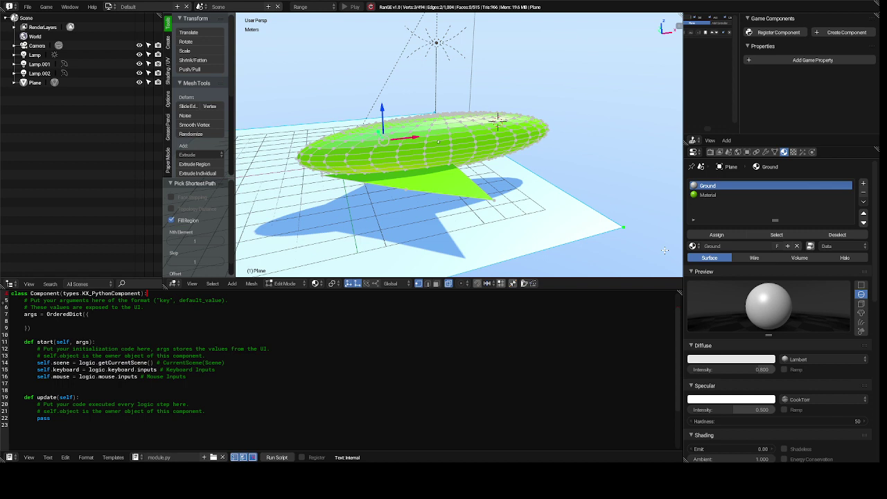
key(KP_8)
middle_drag(664, 251, 664, 250)
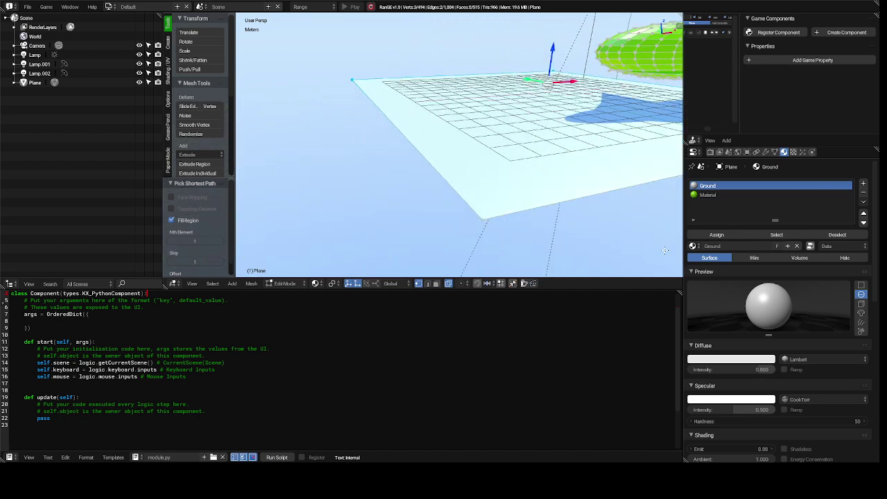
shift+click(481, 219)
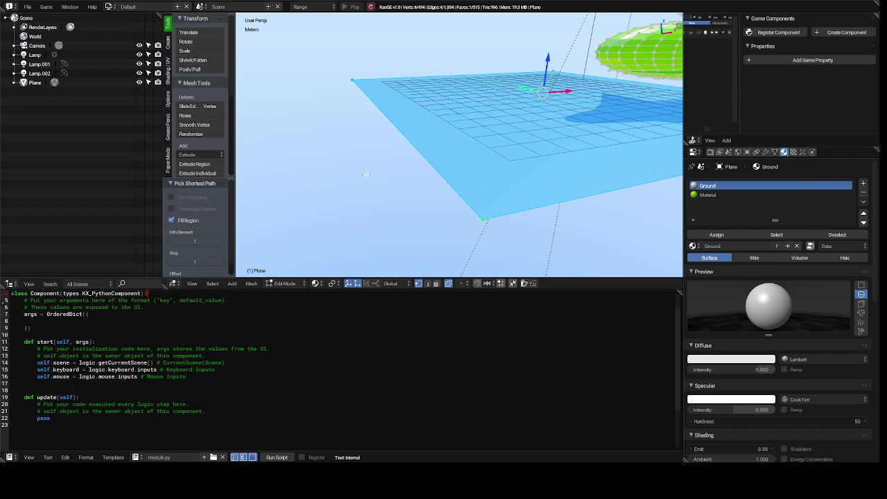
key(x)
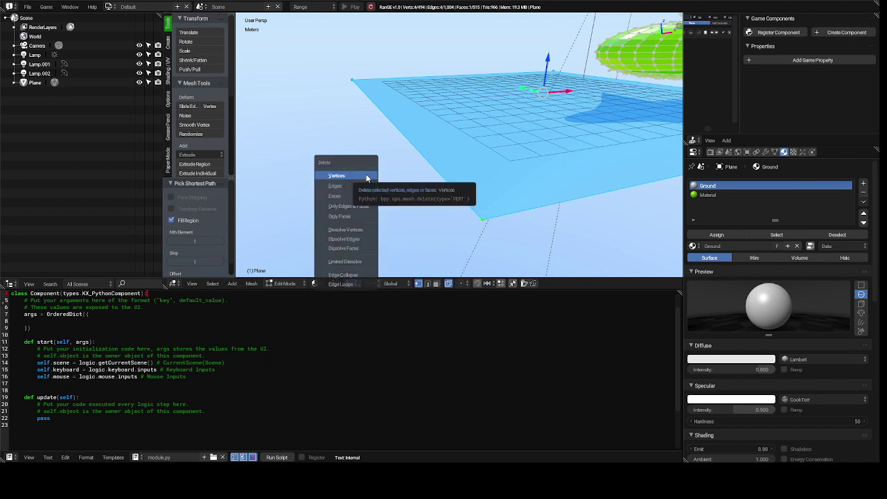
click(366, 176)
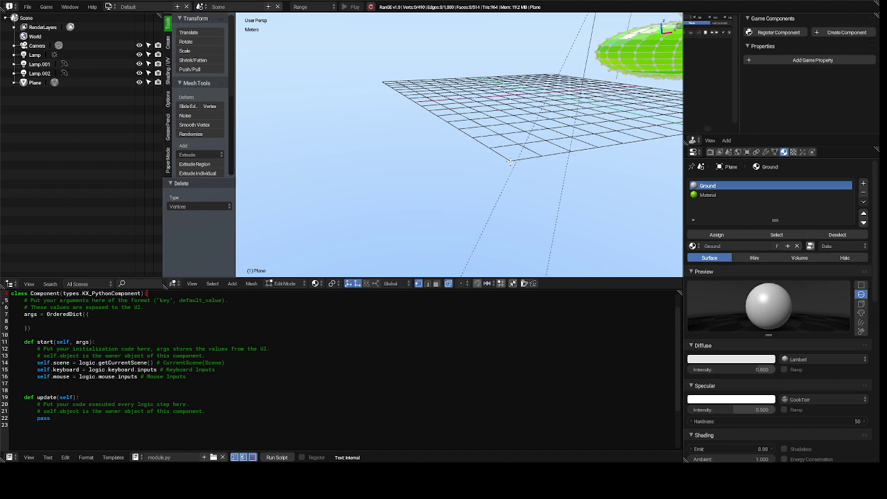
Return to Object Mode and examine the aircraft from several angles.
middle_drag(511, 162, 510, 161)
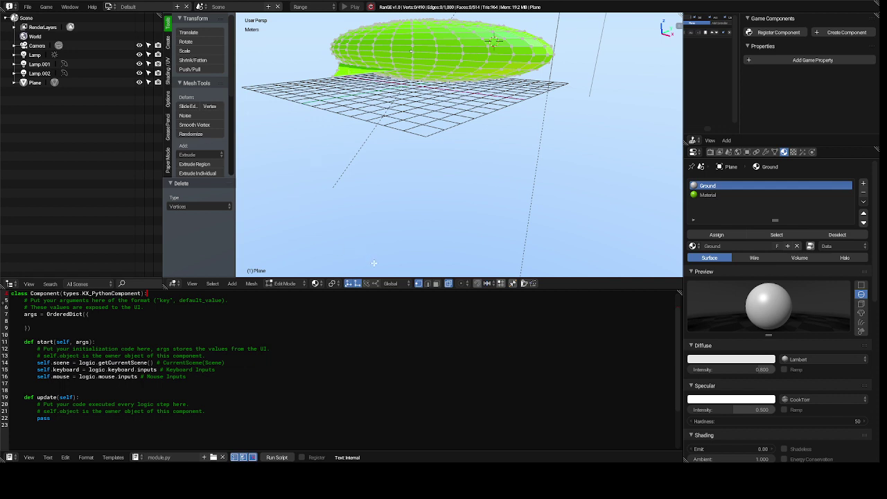
click(285, 284)
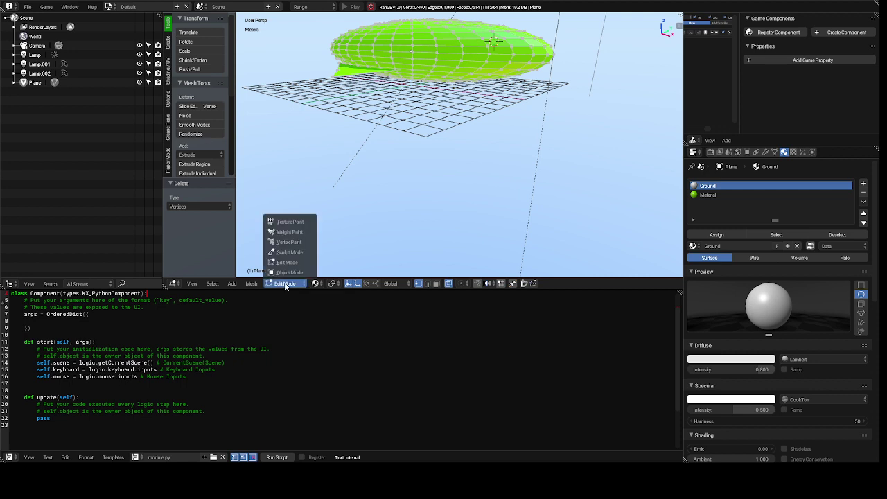
click(290, 274)
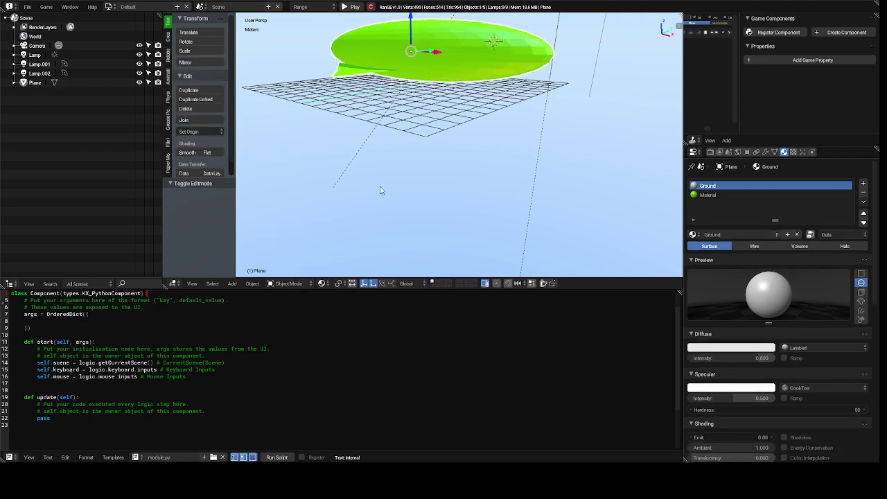
middle_drag(380, 190, 380, 190)
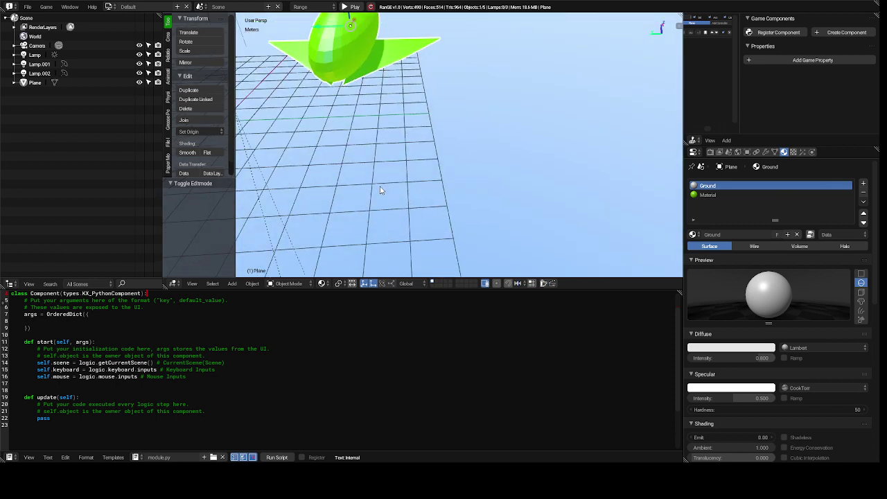
middle_drag(380, 190, 380, 190)
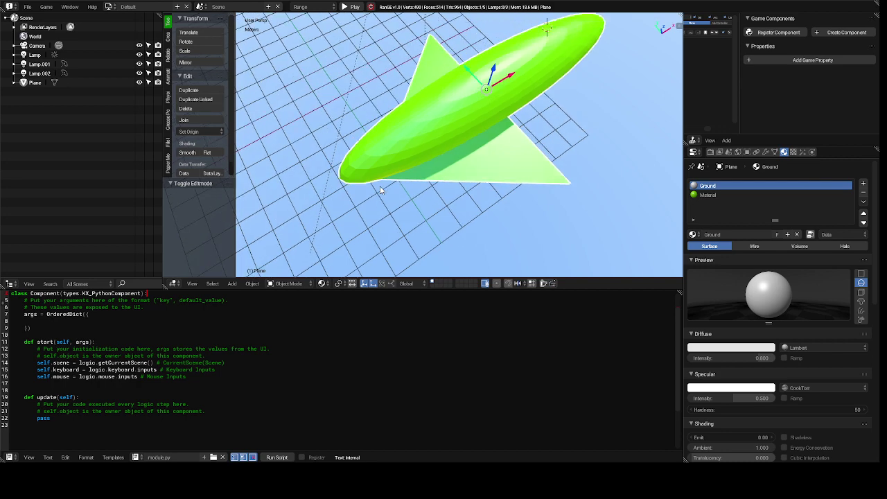
scroll(380, 190, up, 1)
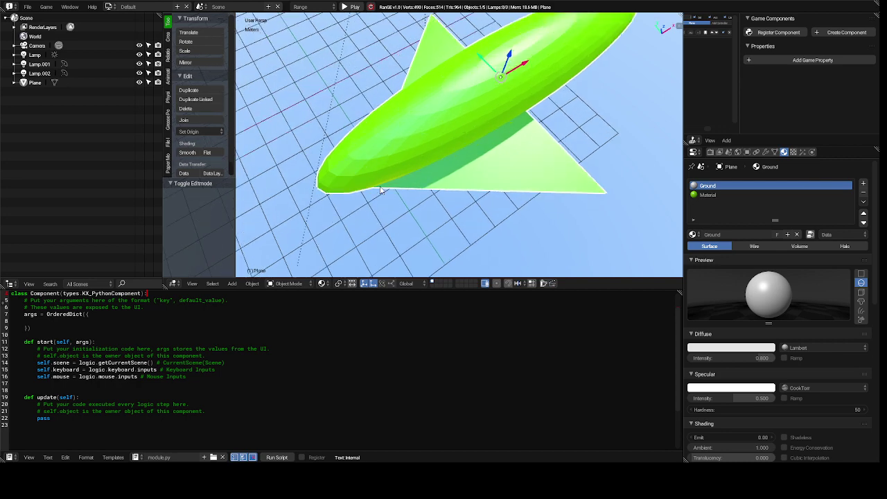
scroll(379, 190, down, 6)
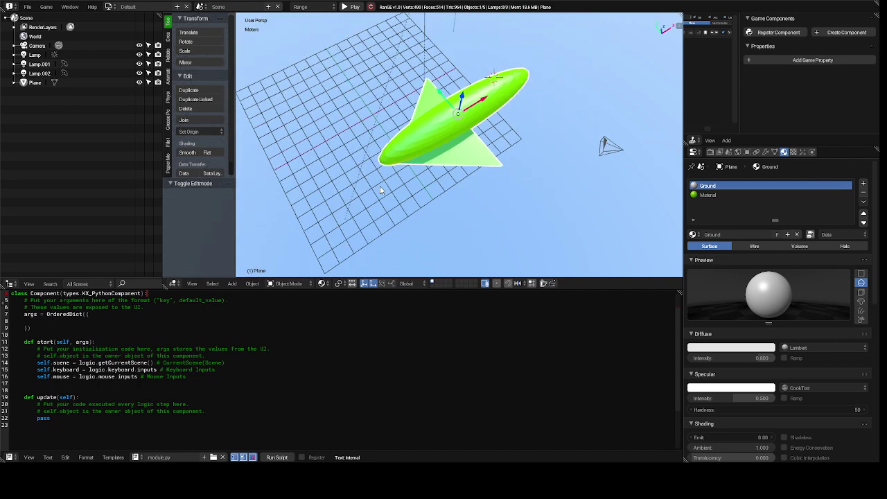
scroll(380, 190, down, 4)
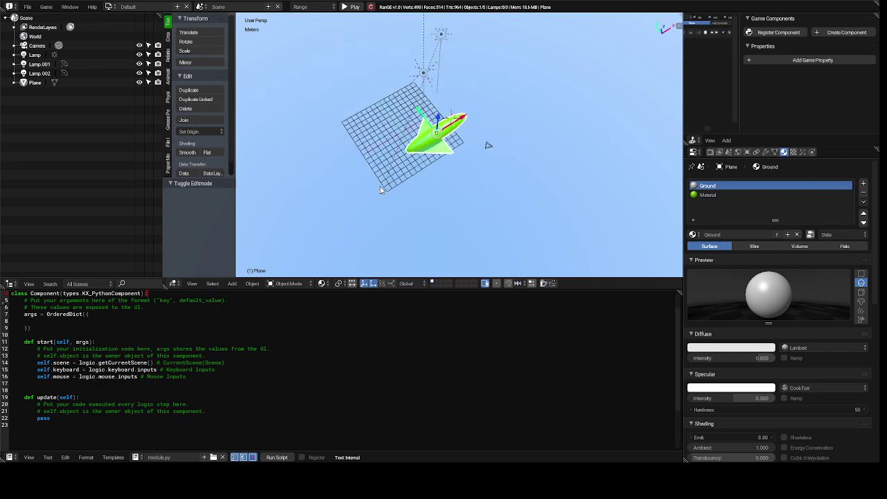
scroll(379, 190, down, 1)
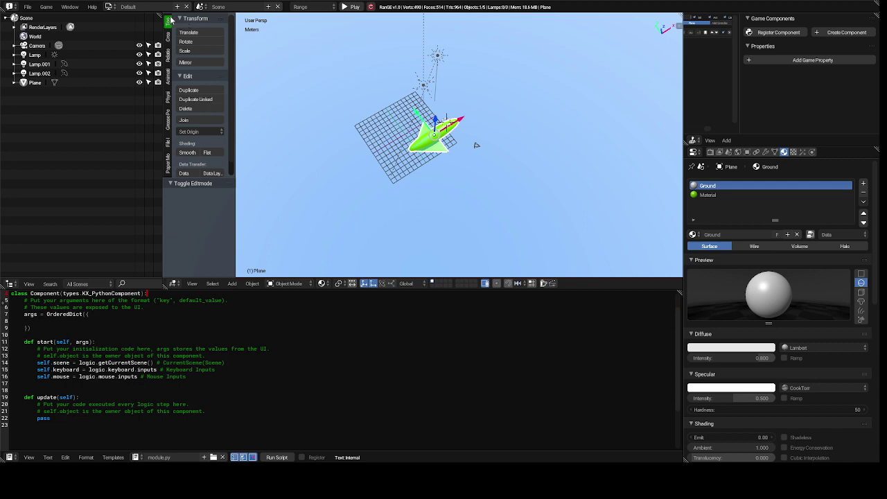
Switch to the Game Logic screen layout, test-run the game in the viewport, and stop it.
click(109, 8)
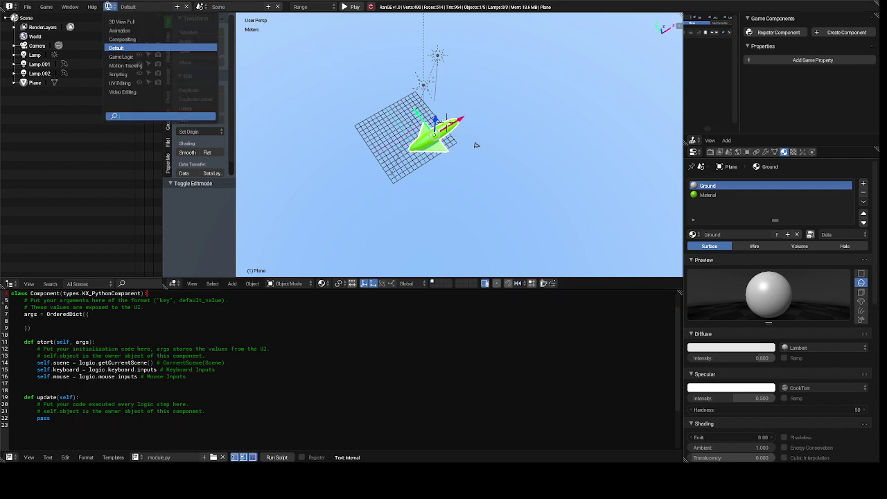
click(131, 56)
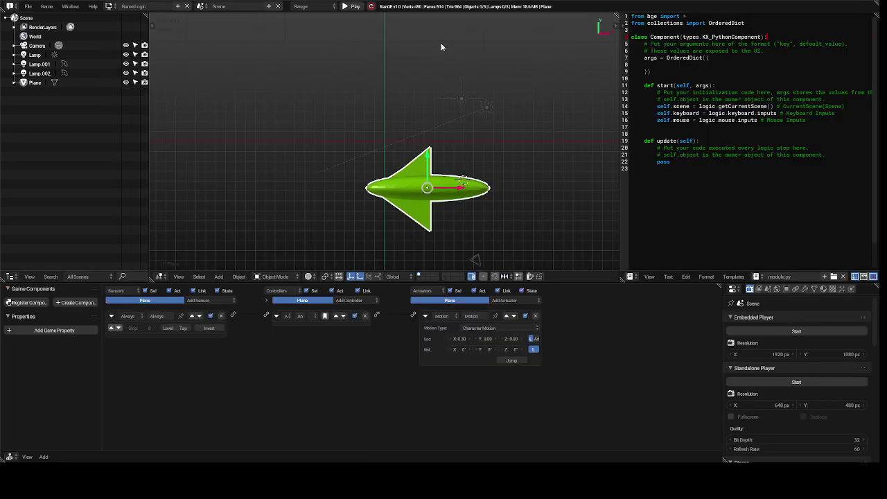
key(p)
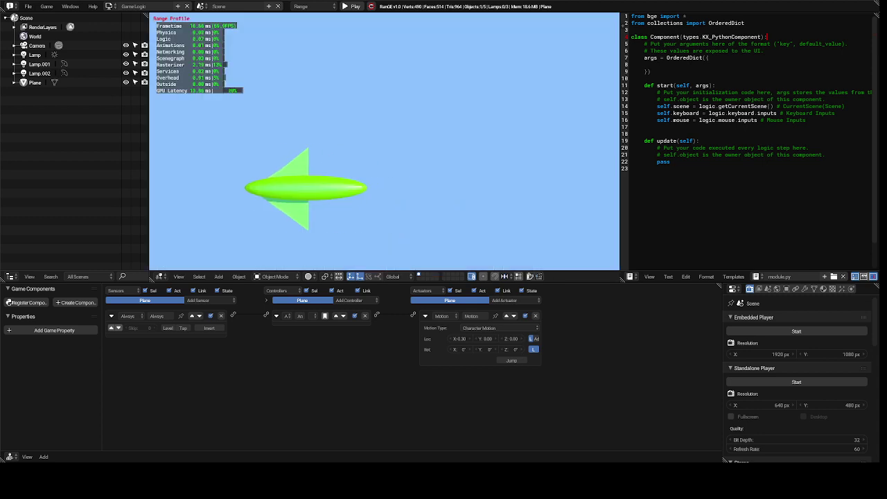
key(Escape)
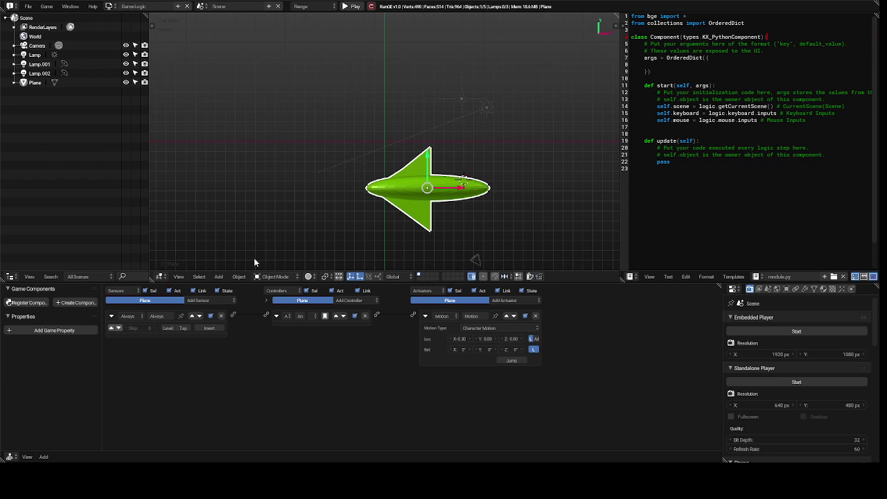
Add two Keyboard sensors to the aircraft and assign Right Shift to the first and Down Arrow to the second.
click(208, 303)
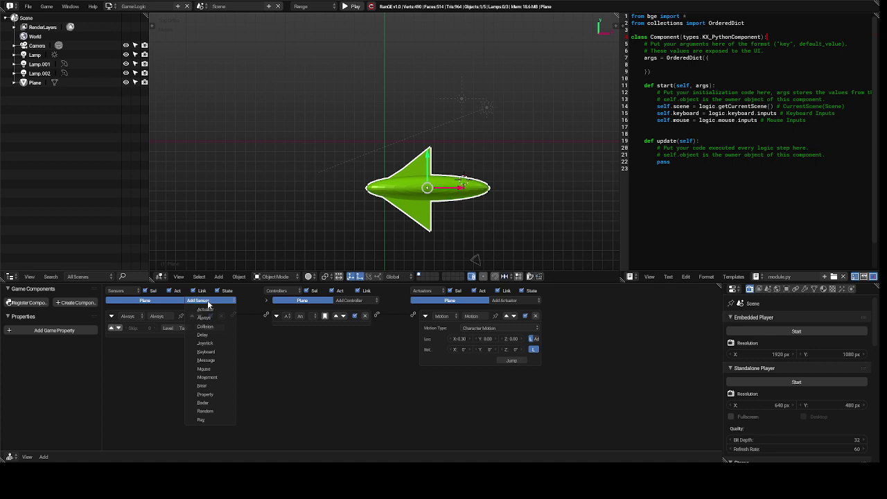
click(210, 352)
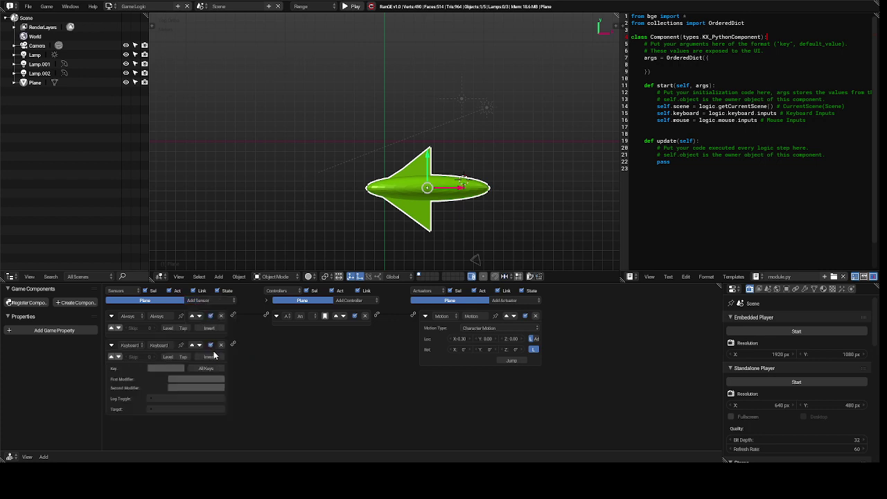
click(222, 301)
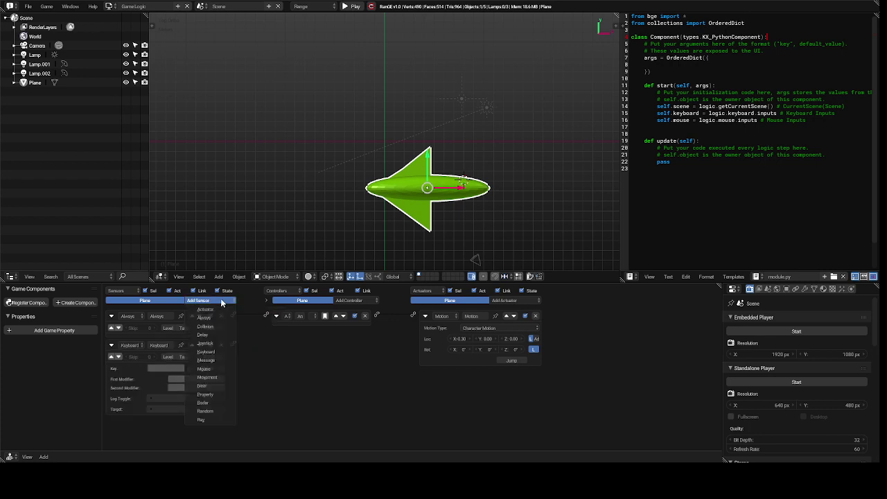
click(212, 354)
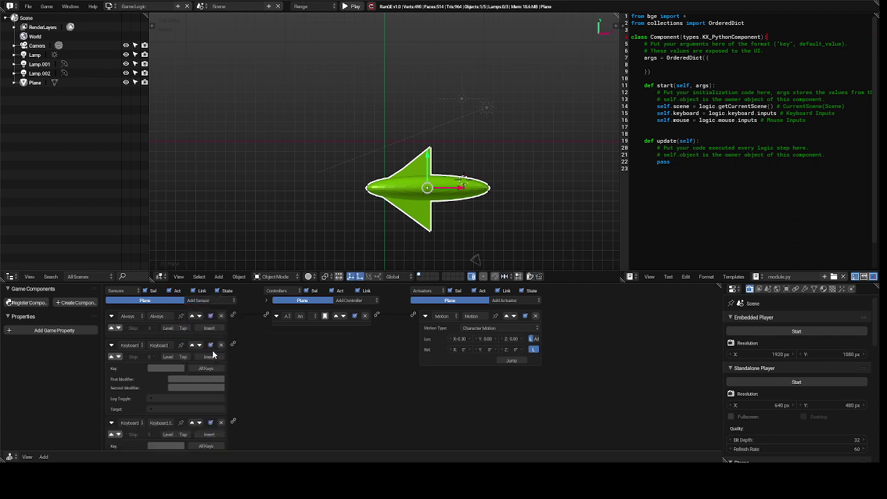
click(166, 368)
click(171, 446)
Add two more And controllers to the aircraft's logic bricks.
click(360, 303)
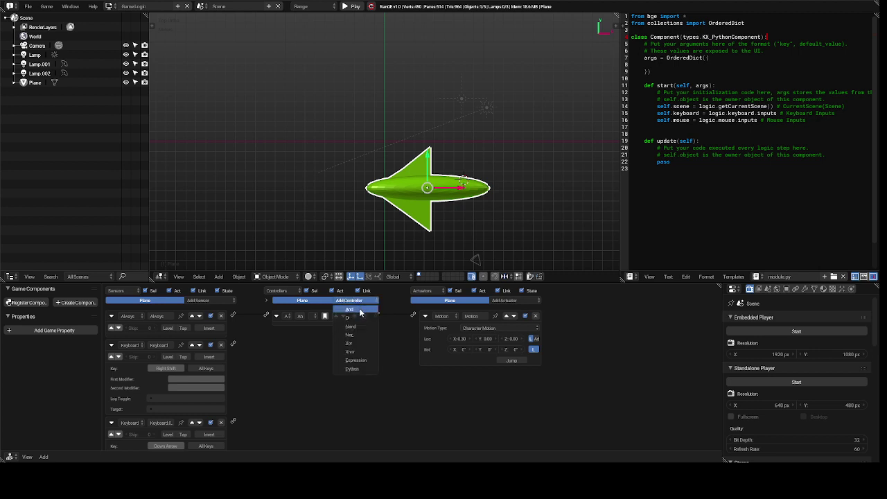
click(359, 309)
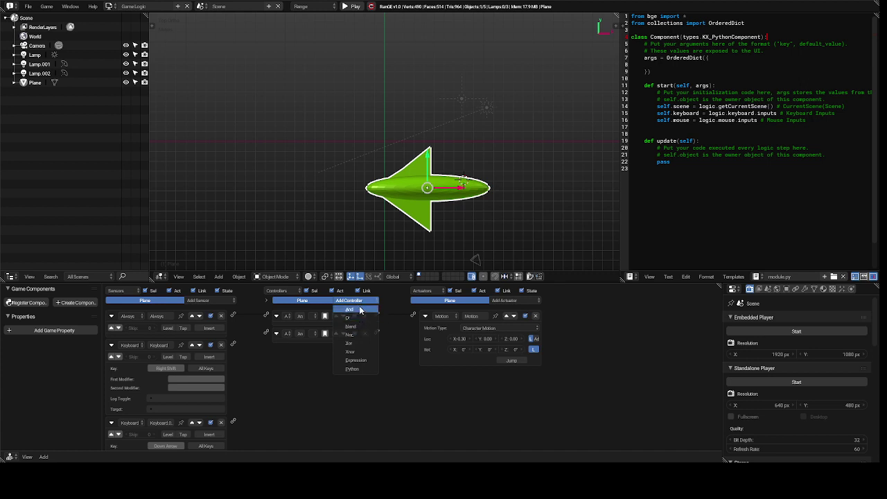
click(360, 310)
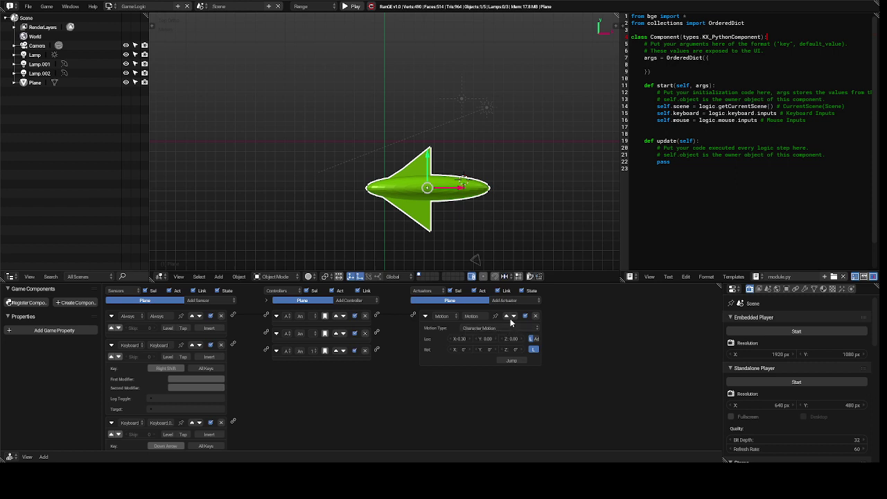
Add two more Motion actuators to the aircraft and set the motion type of both to Character Motion.
click(426, 316)
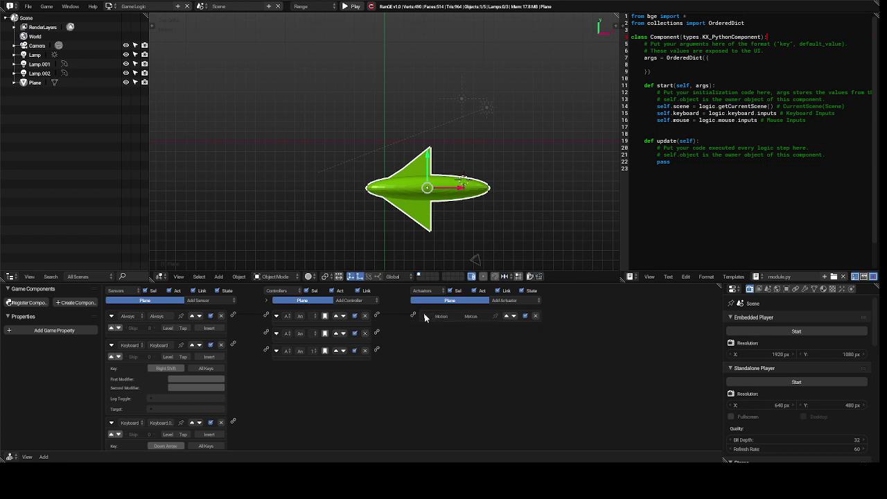
click(513, 302)
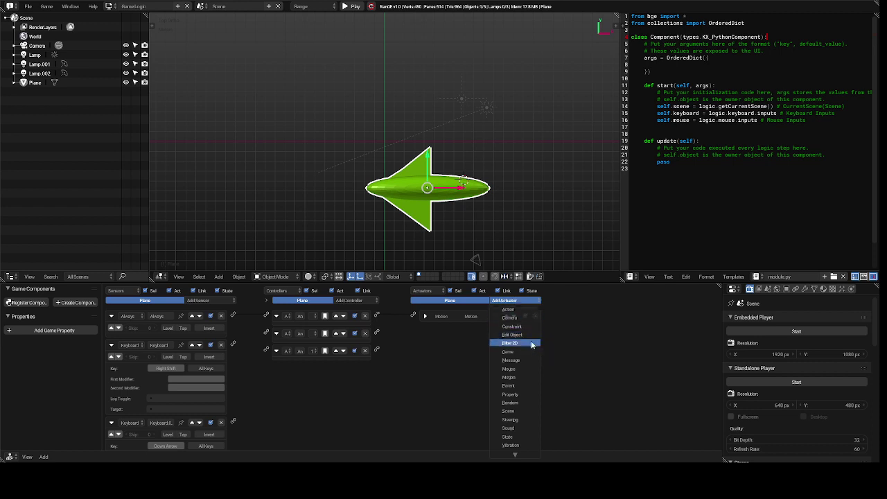
click(513, 377)
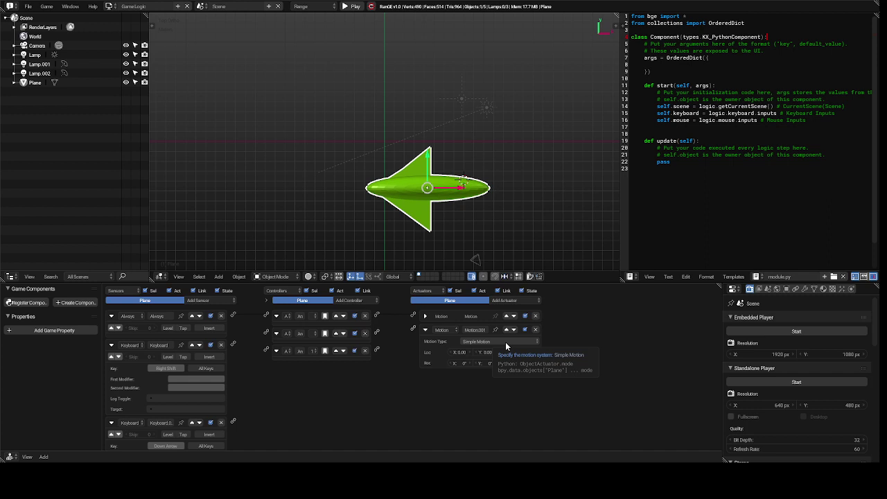
click(507, 343)
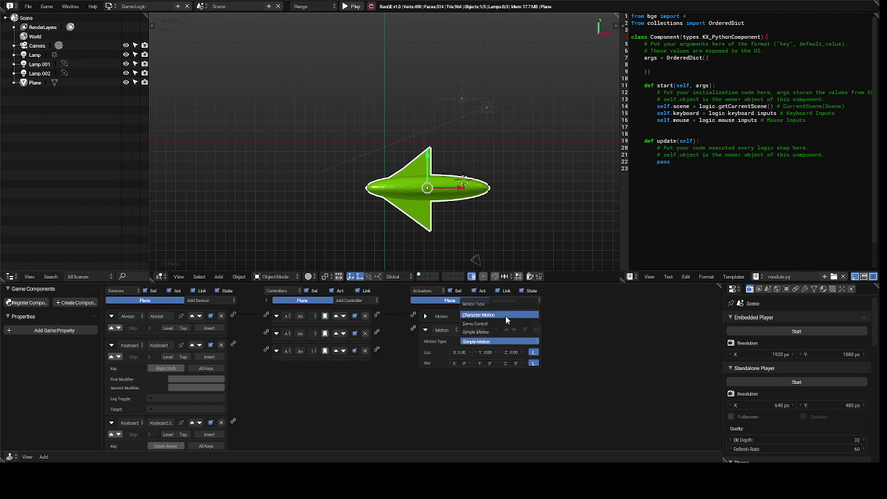
click(506, 317)
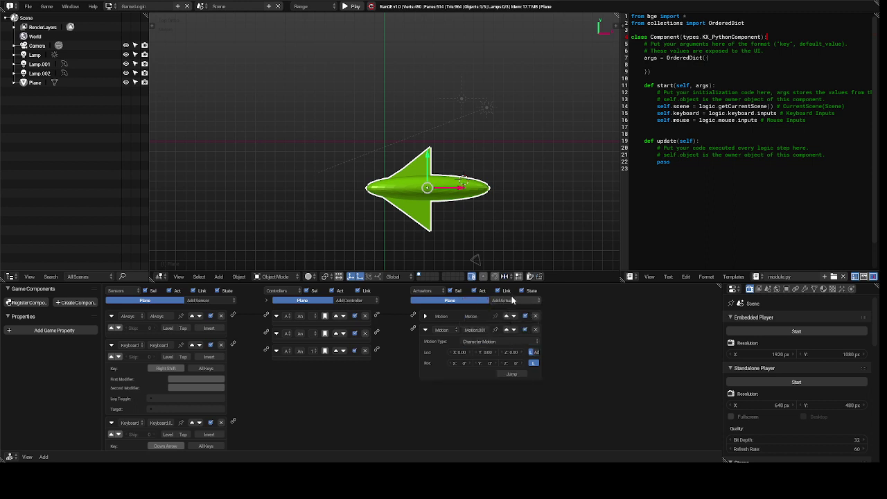
click(514, 301)
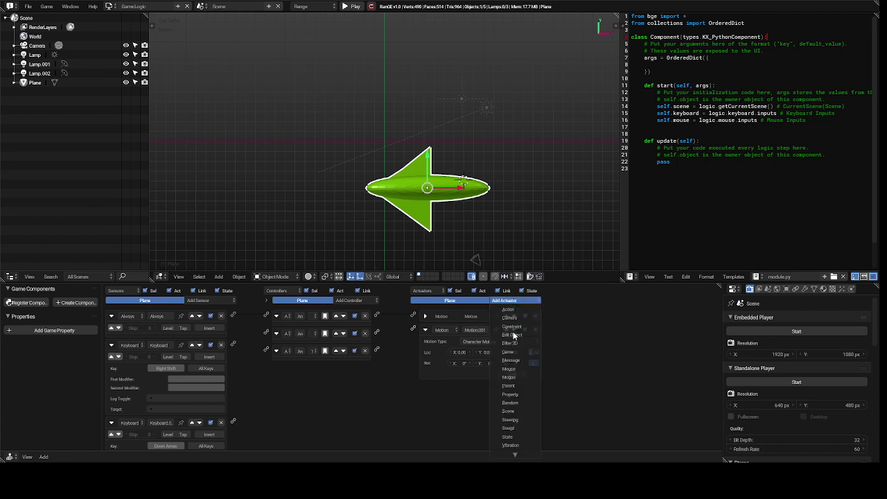
click(521, 378)
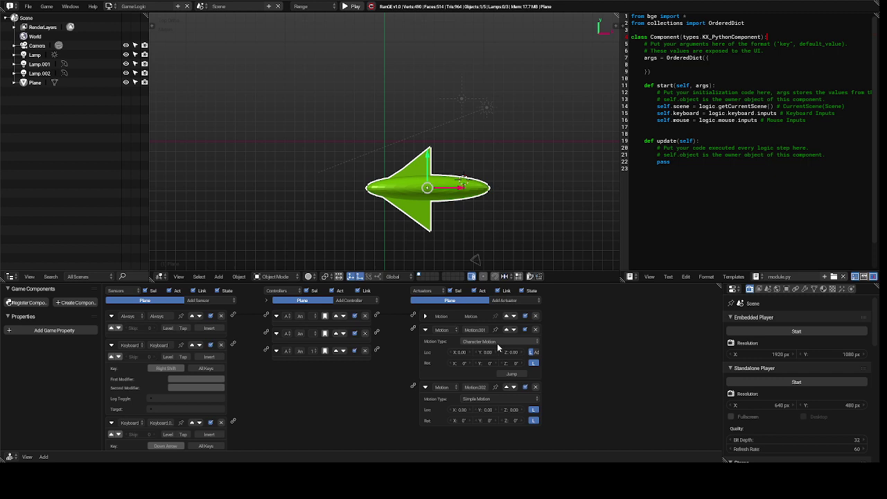
click(493, 400)
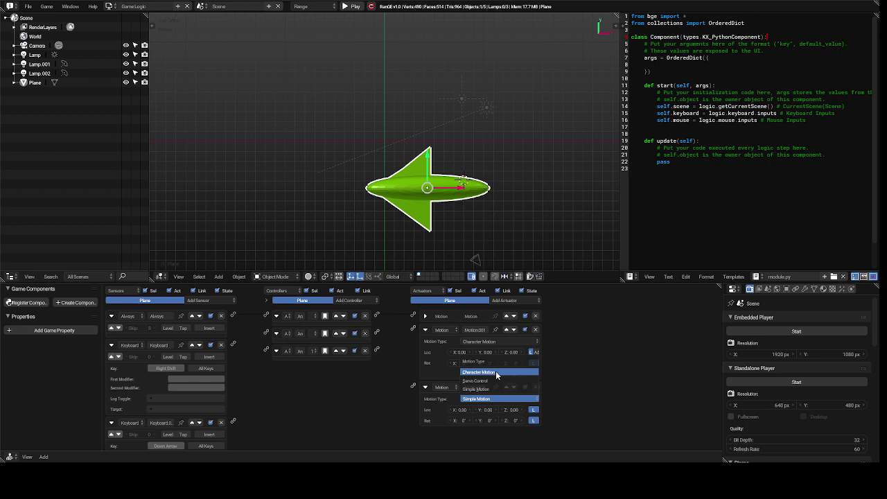
click(497, 373)
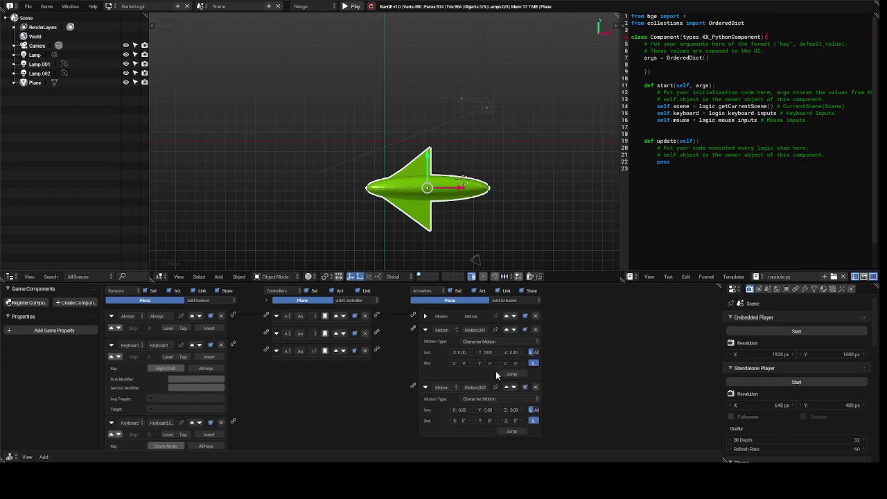
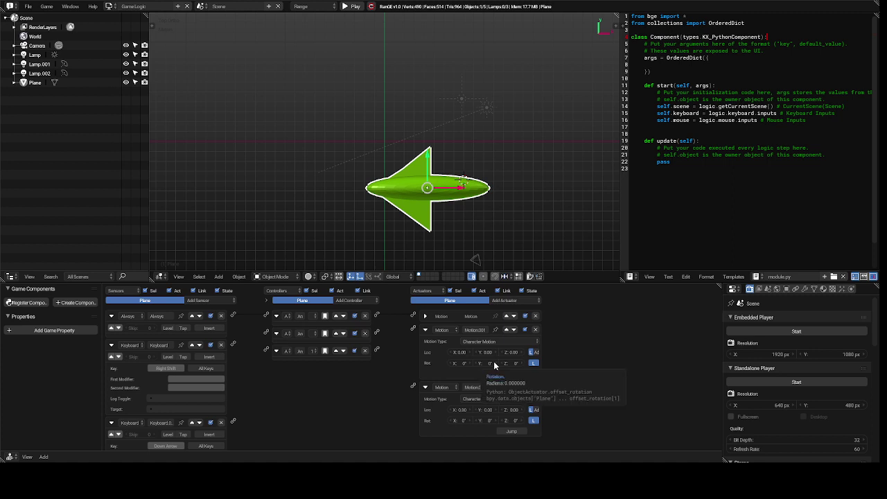
Set the second Motion actuator's Y rotation to 0.1° and link the second and third And controllers to the second and third Motion actuators.
click(493, 361)
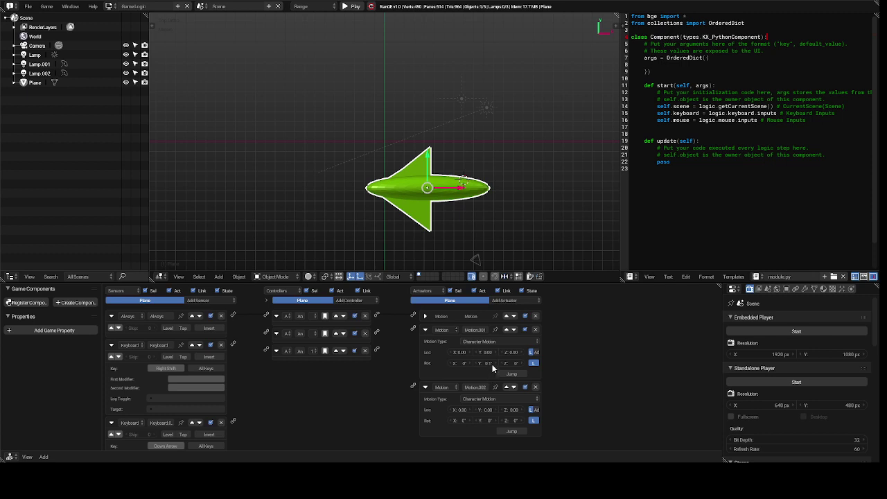
click(476, 425)
drag(413, 330, 377, 333)
drag(382, 348, 414, 386)
click(427, 387)
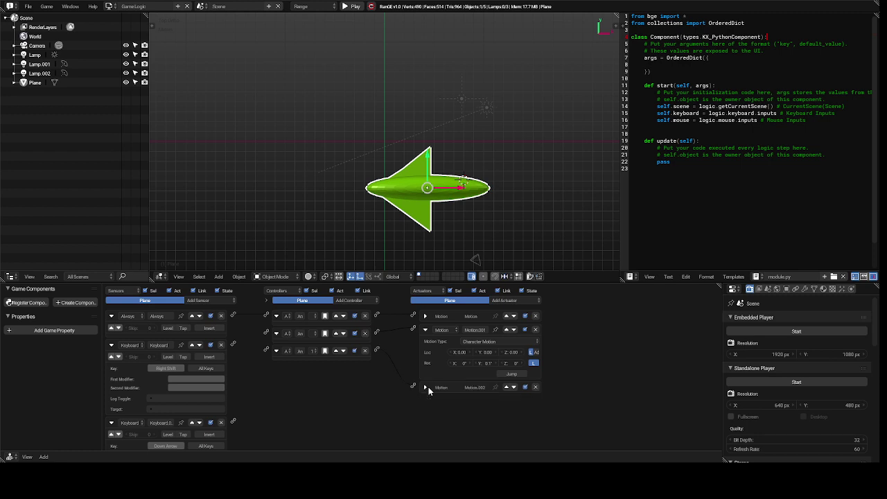
click(426, 330)
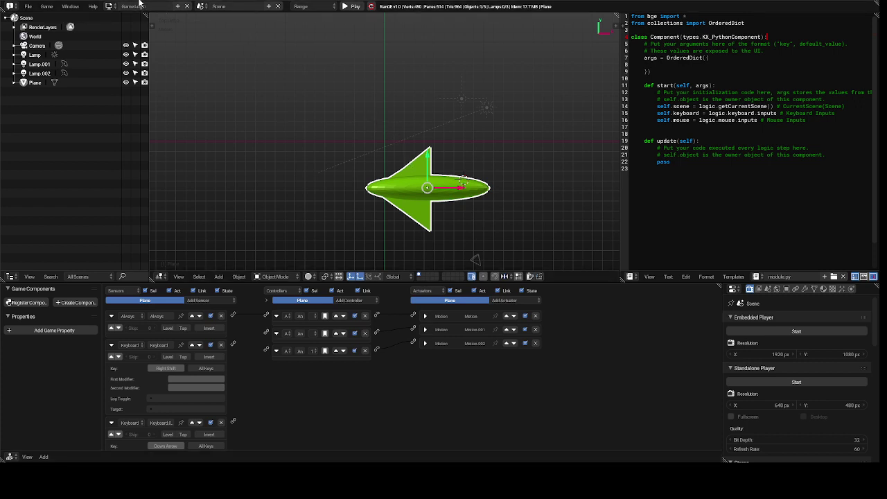
Switch to the Default screen layout, turn the view to the aircraft's side, and hide the viewport's tool shelf.
click(112, 7)
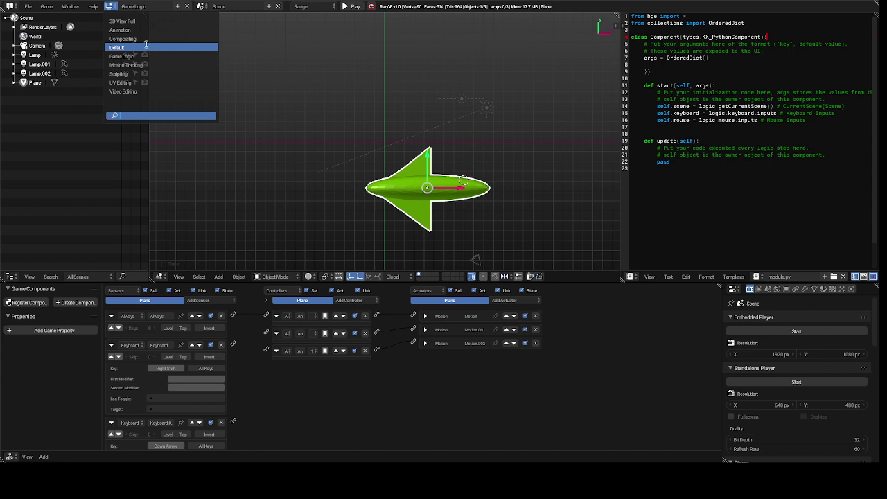
click(147, 46)
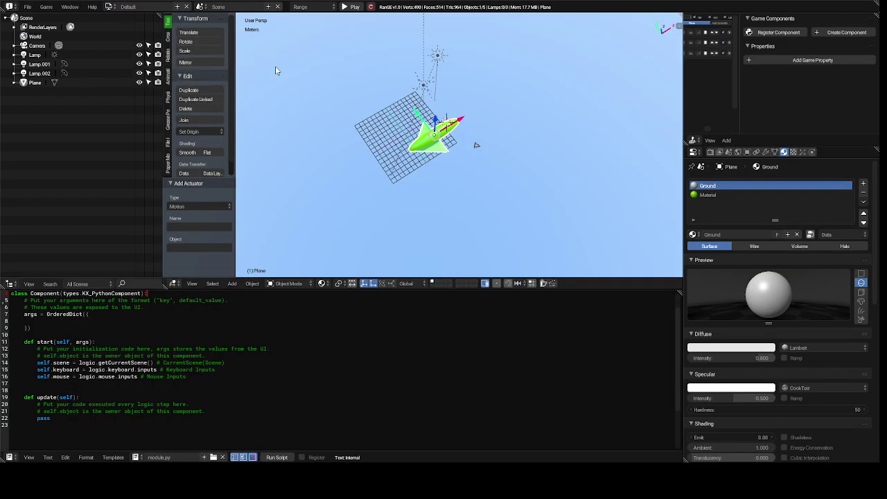
middle_drag(330, 84, 331, 54)
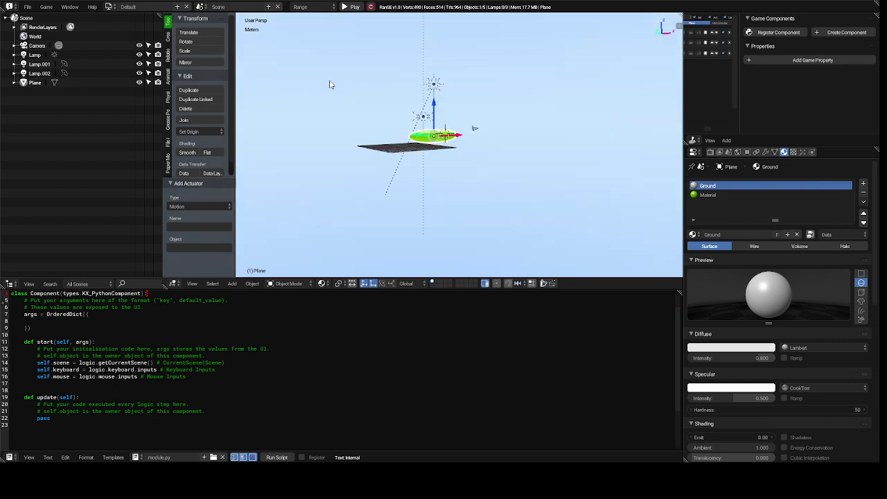
middle_drag(330, 84, 330, 85)
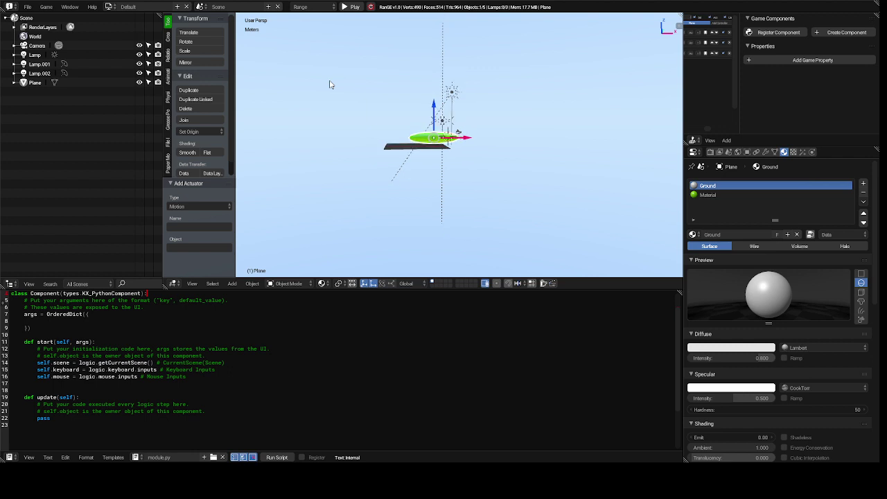
middle_drag(329, 84, 330, 84)
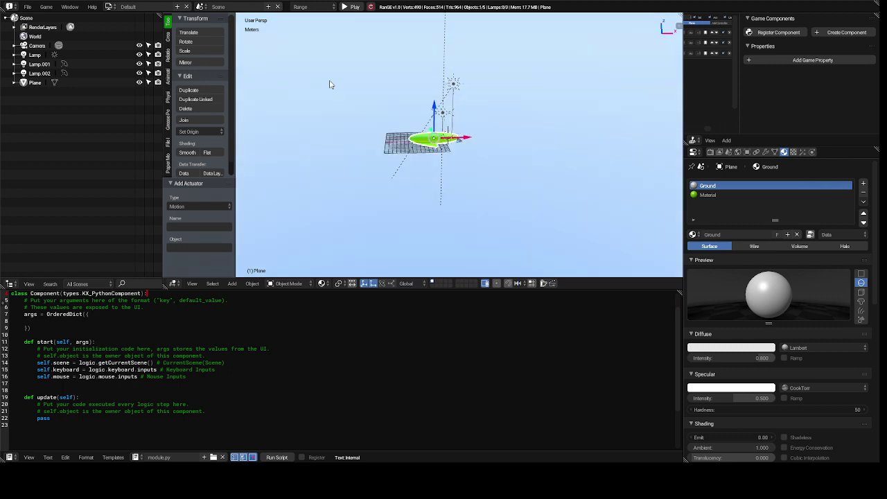
key(t)
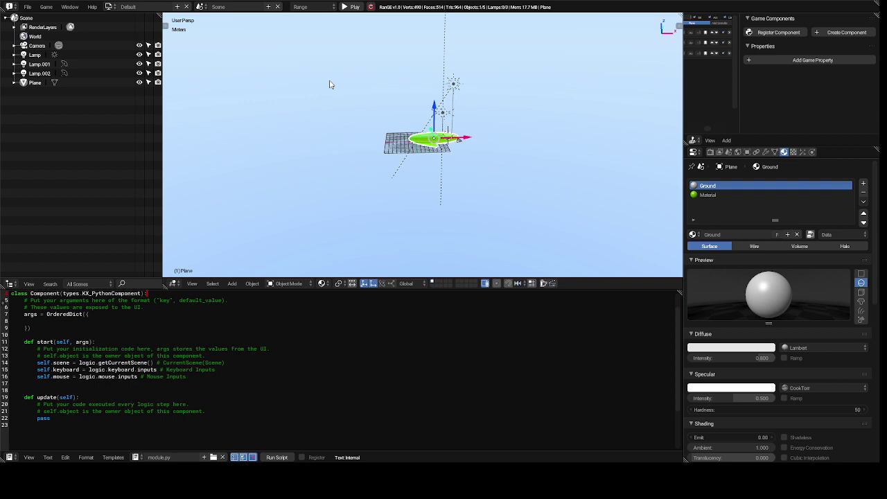
Test-run the game in the viewport and stop it.
key(KP_6)
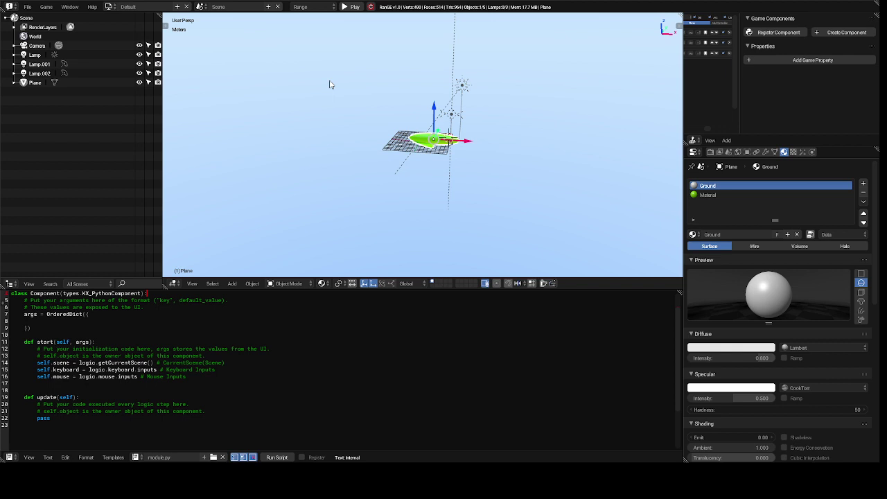
key(p)
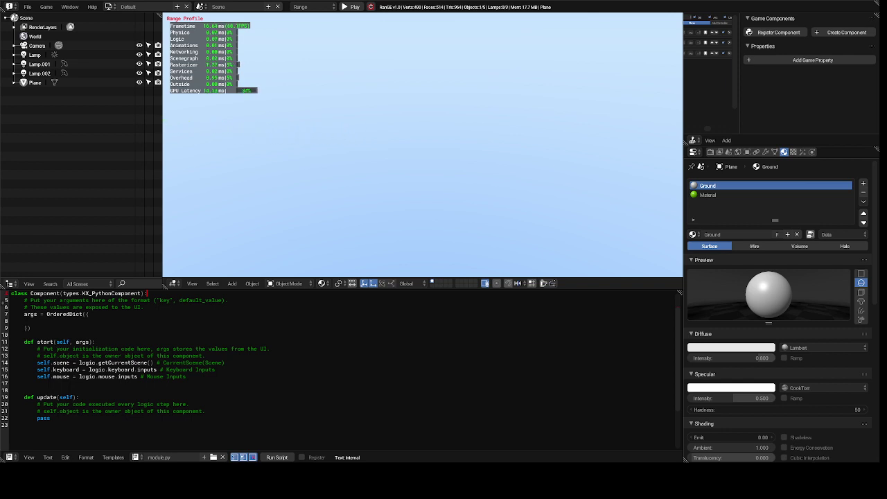
key(Escape)
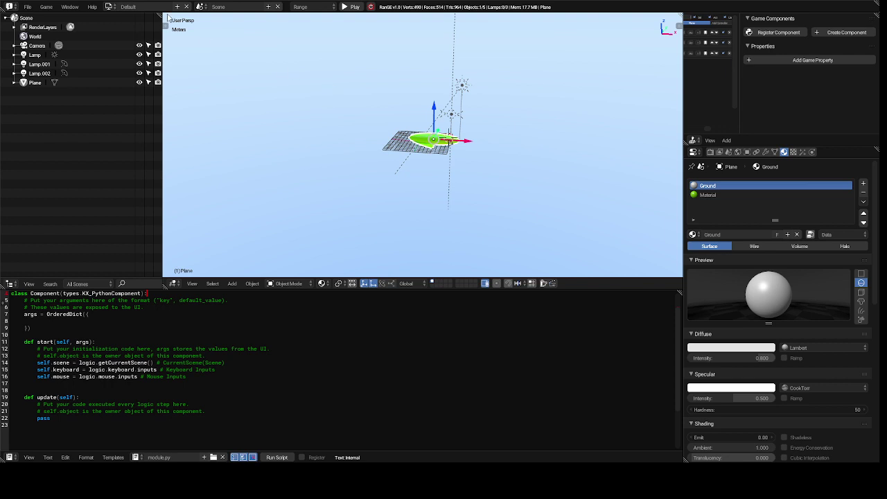
Return to the Game Logic layout and link the two Keyboard sensors to the second and third And controllers.
click(108, 6)
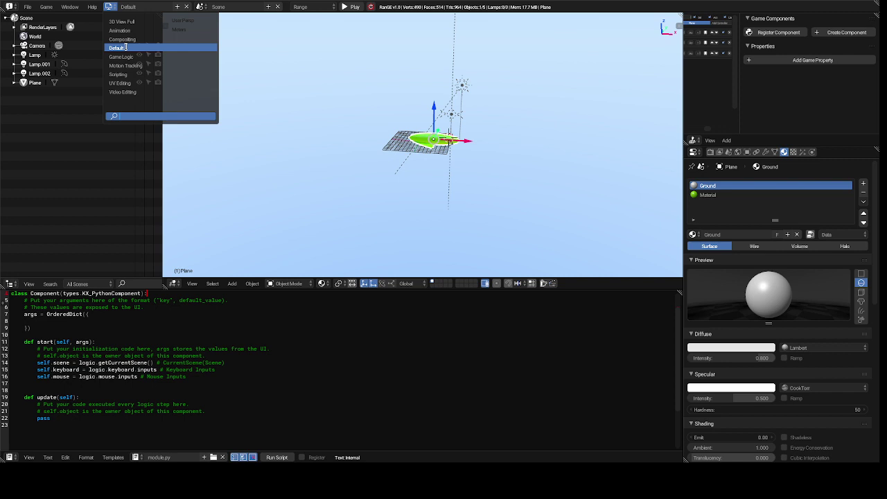
click(121, 56)
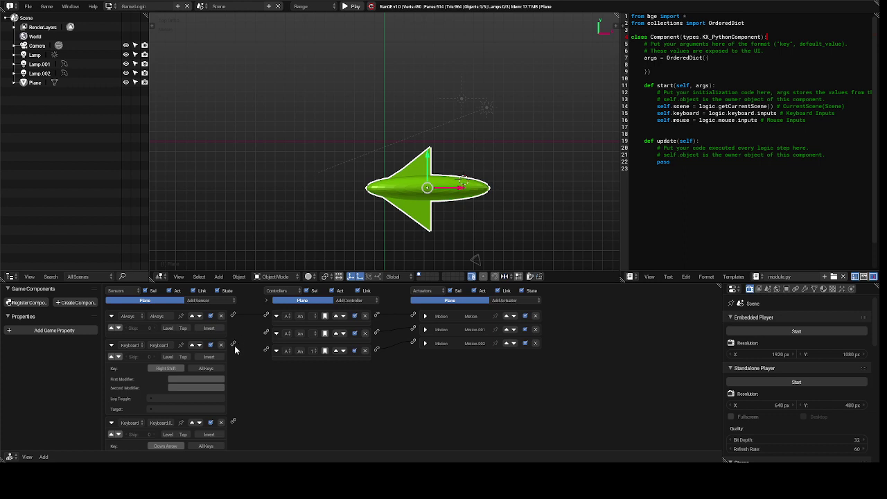
mouse_move(234, 345)
mouse_down()
mouse_move(267, 326)
mouse_move(274, 337)
mouse_move(236, 354)
mouse_move(236, 347)
mouse_up()
drag(266, 350, 251, 376)
drag(230, 424, 234, 423)
In the Default layout, move the aircraft along the X axis well beyond the grid and test-run the game from there.
click(111, 6)
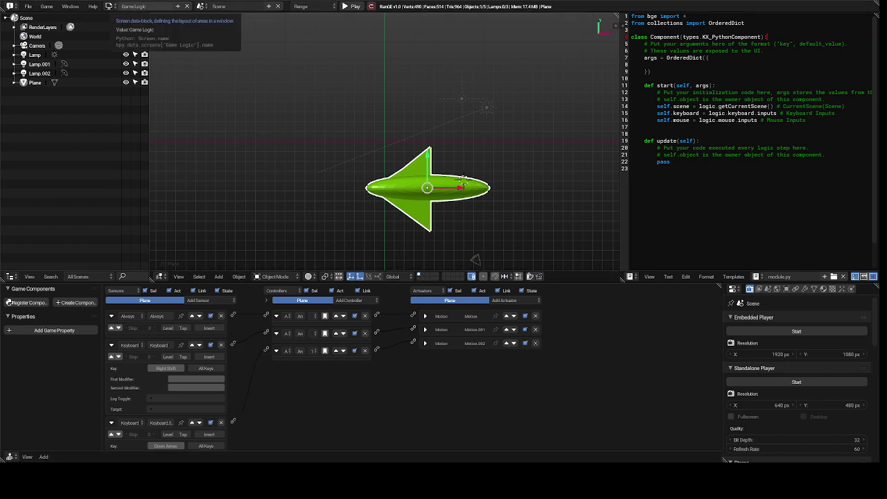
click(111, 7)
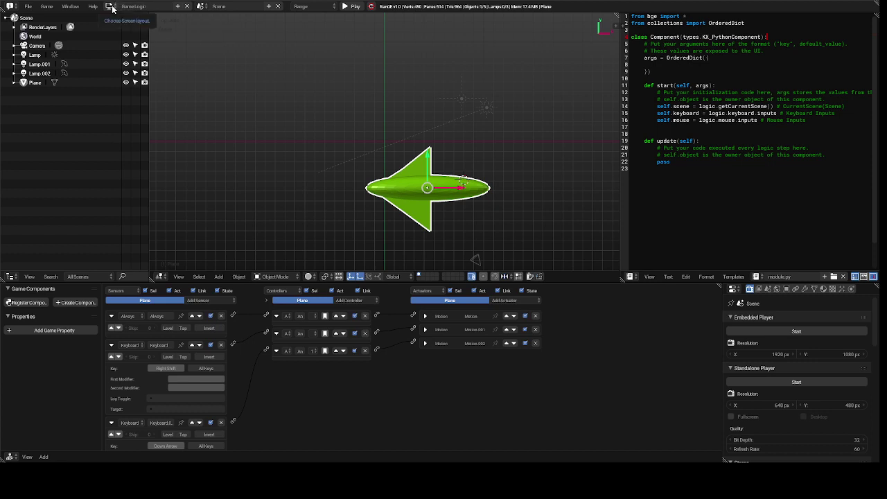
click(111, 6)
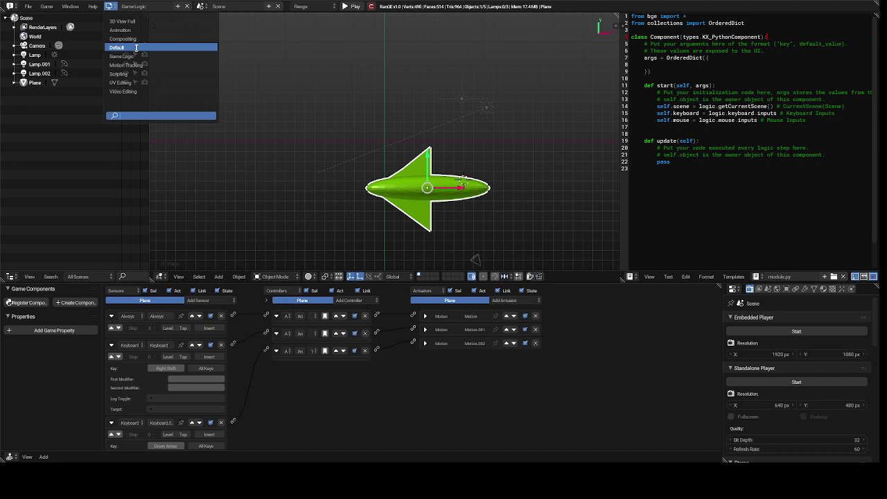
click(136, 47)
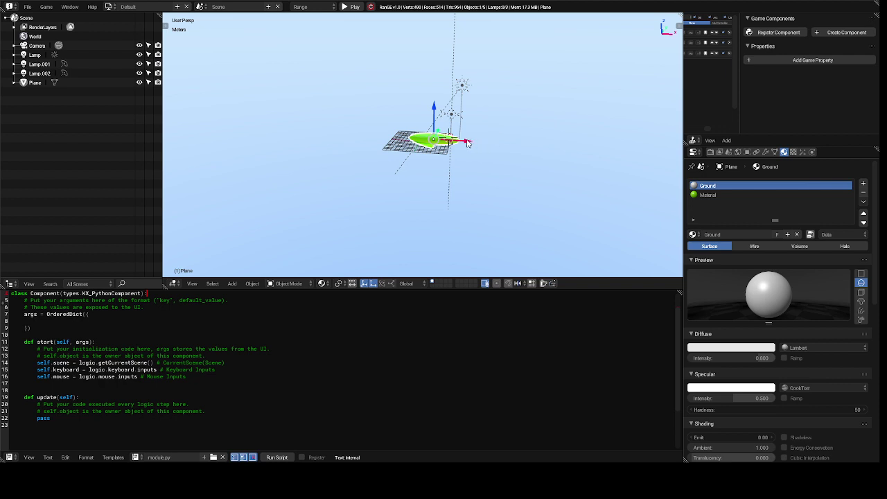
drag(468, 144, 666, 162)
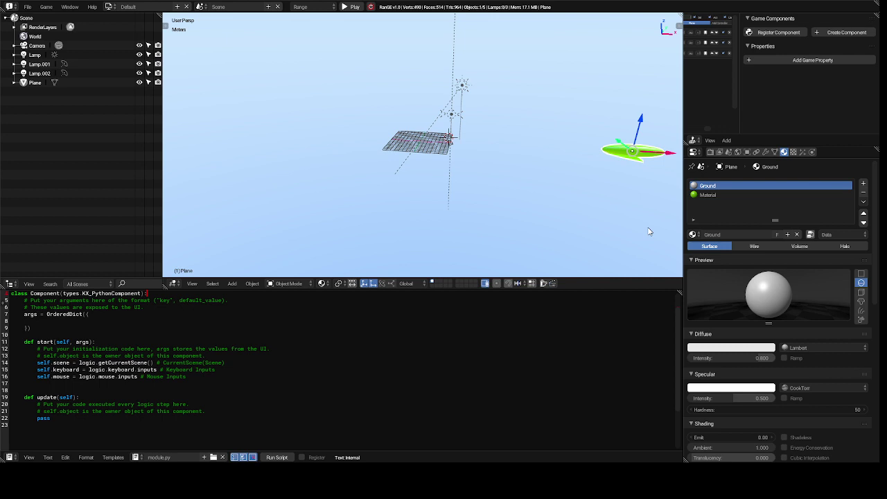
key(p)
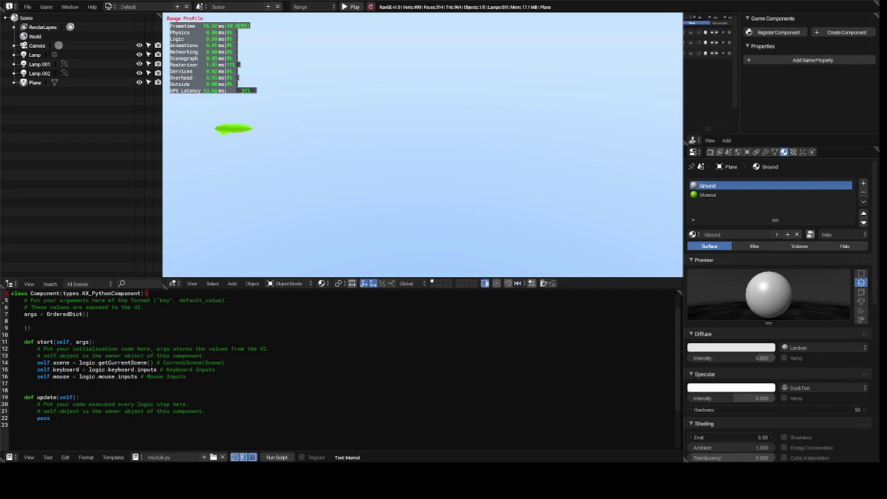
key(Escape)
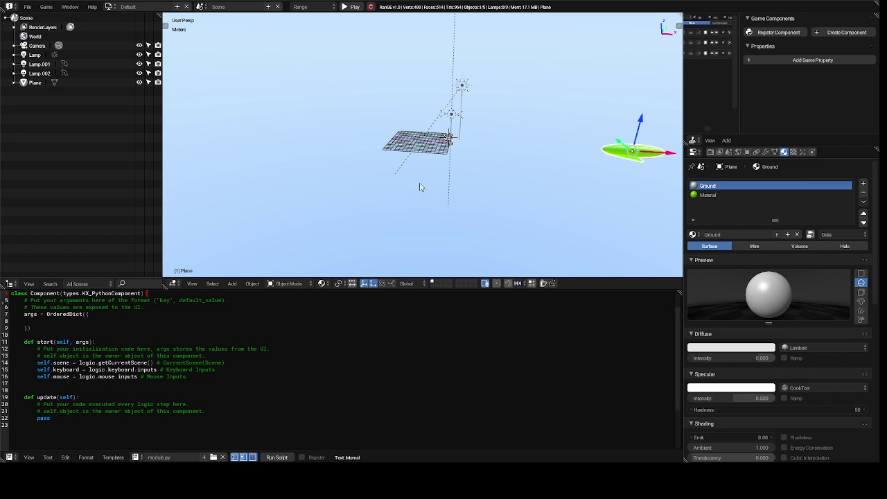
Return to the Game Logic layout and reassign the first Keyboard sensor to Up Arrow.
click(108, 7)
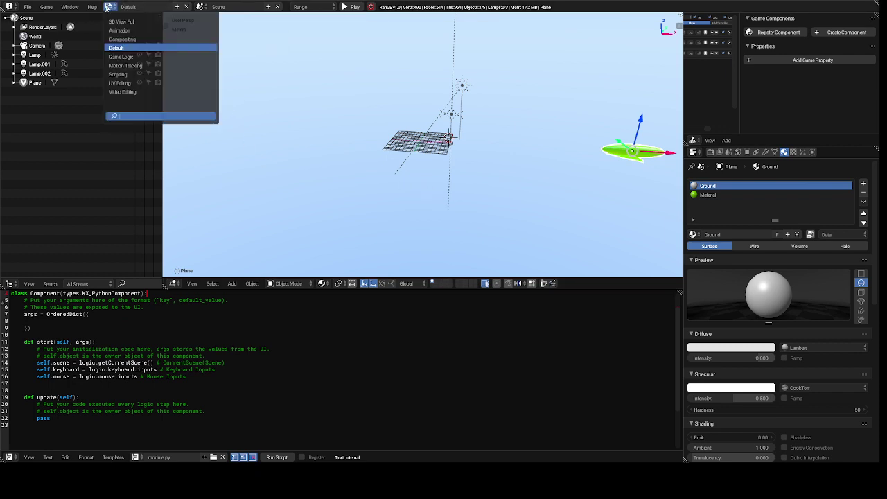
click(120, 56)
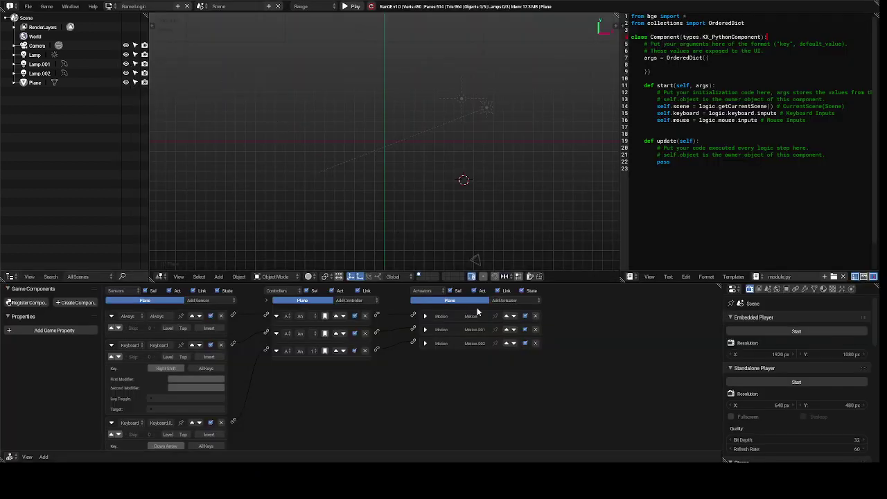
click(425, 330)
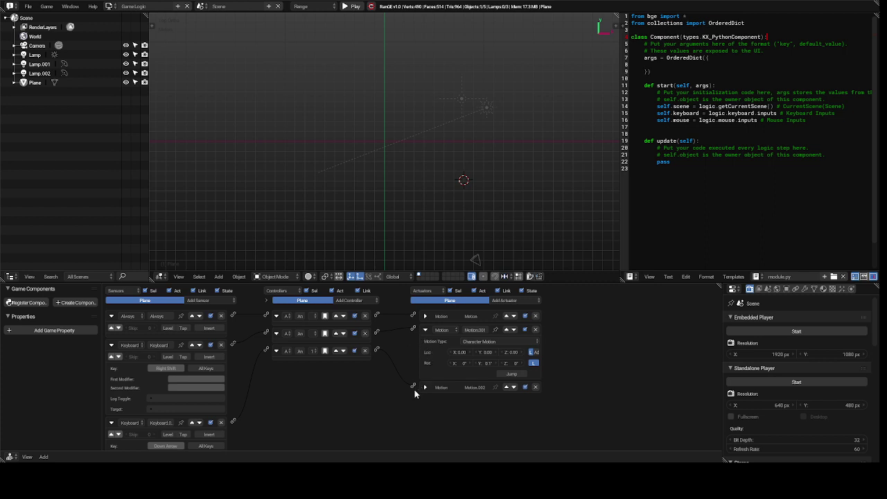
drag(377, 350, 414, 386)
click(169, 369)
key(Up)
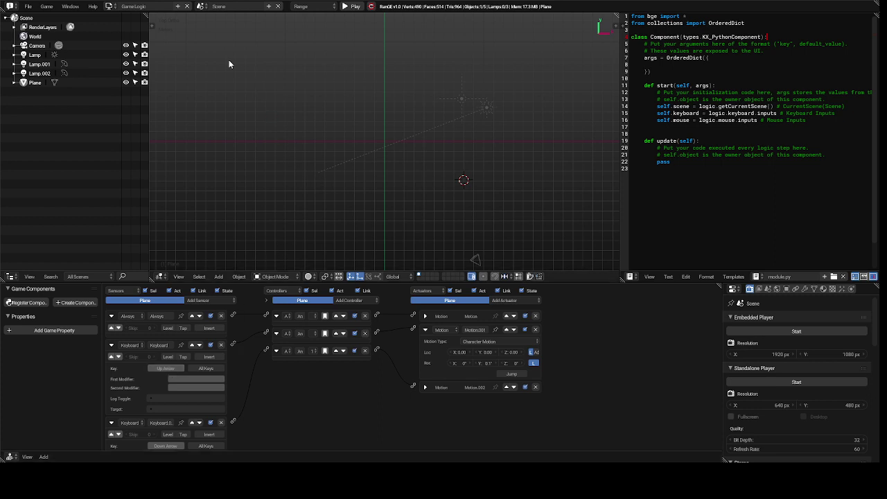
Switch to the Default layout, test-run the game in the viewport and stop it.
click(109, 7)
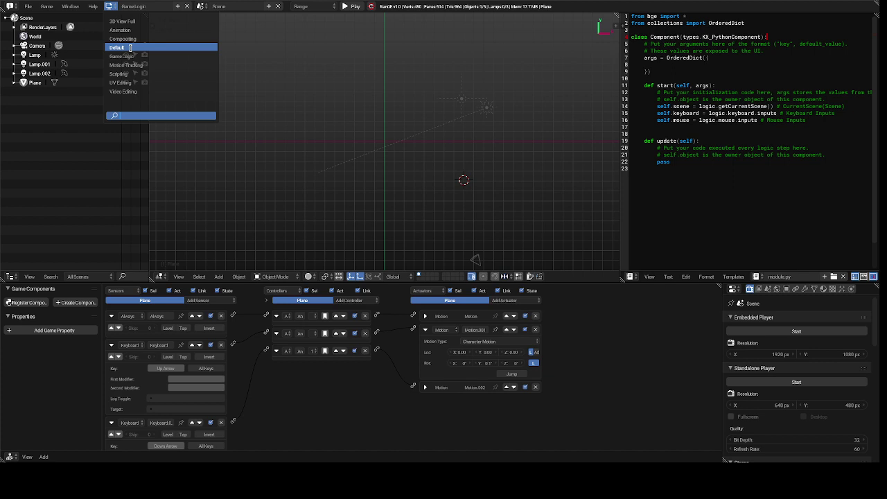
click(130, 47)
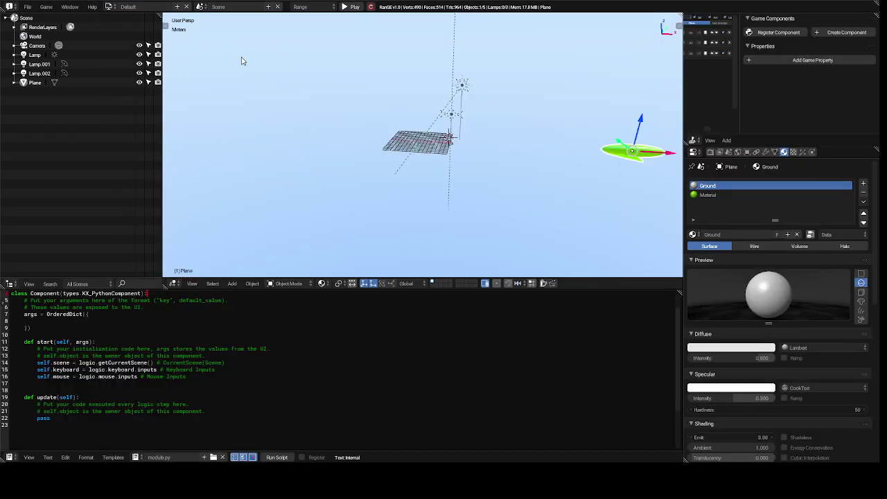
key(p)
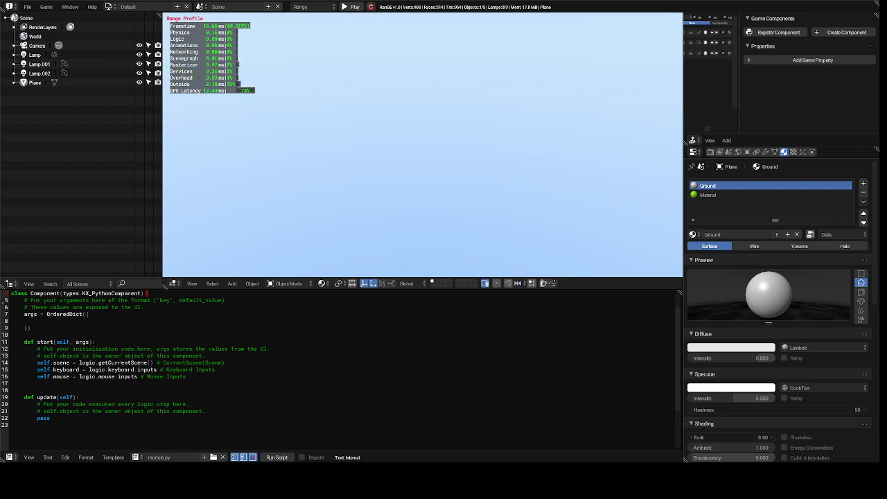
key(Escape)
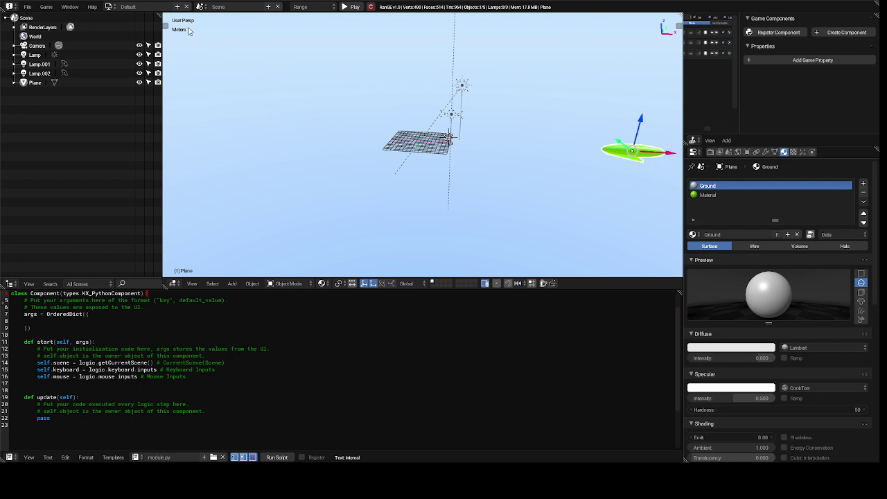
Return to the Game Logic layout, increase the second Motion actuator's Y rotation and review the third Motion actuator's settings.
click(109, 7)
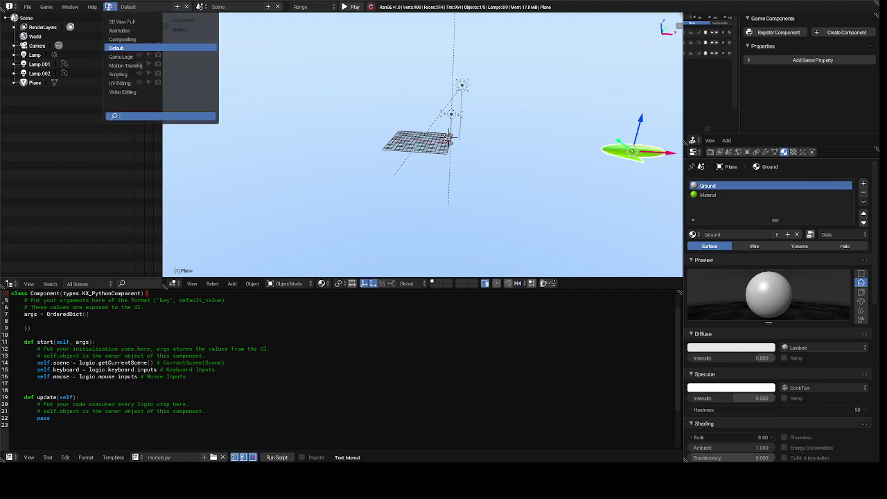
click(136, 57)
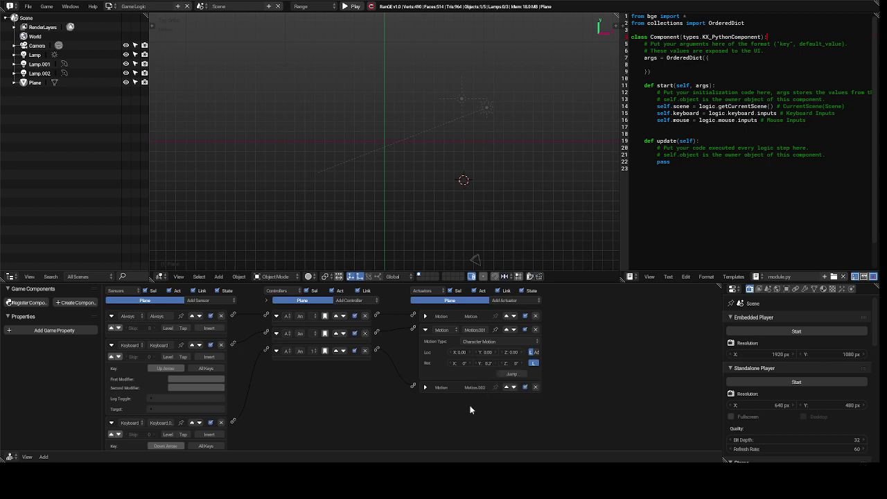
click(425, 388)
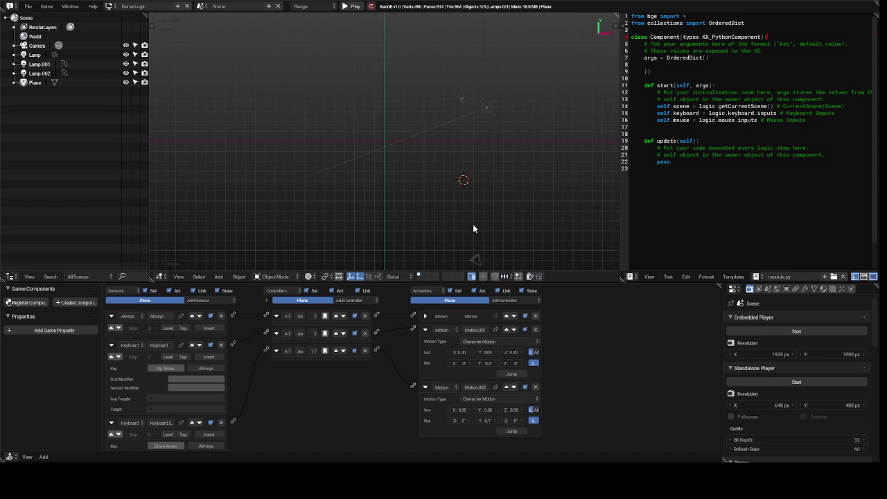
click(425, 387)
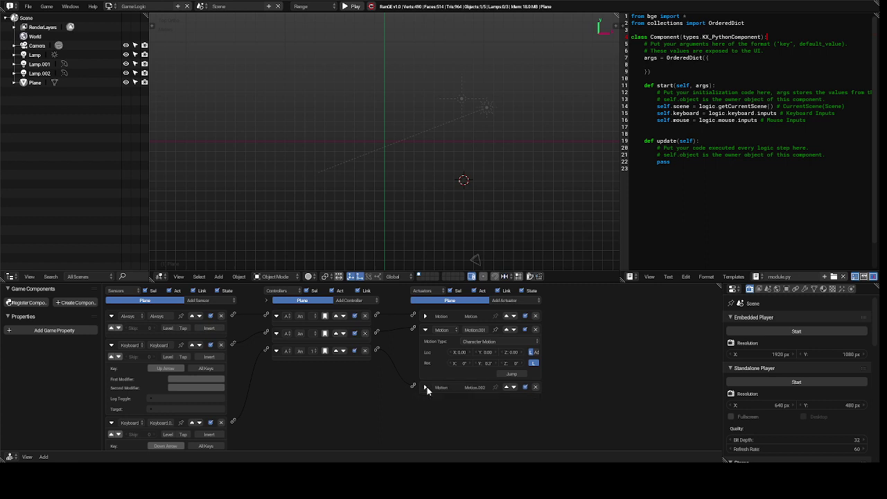
Collapse the second Motion actuator and both Keyboard sensors in the logic editor.
click(427, 331)
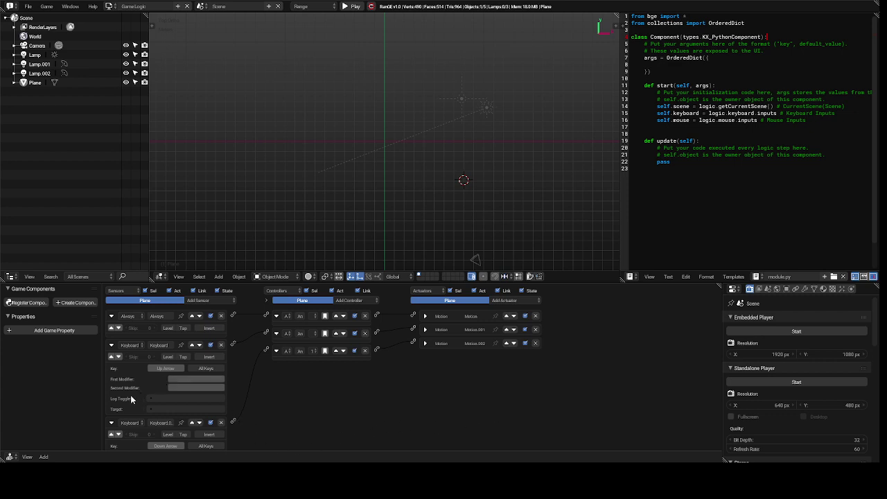
click(110, 424)
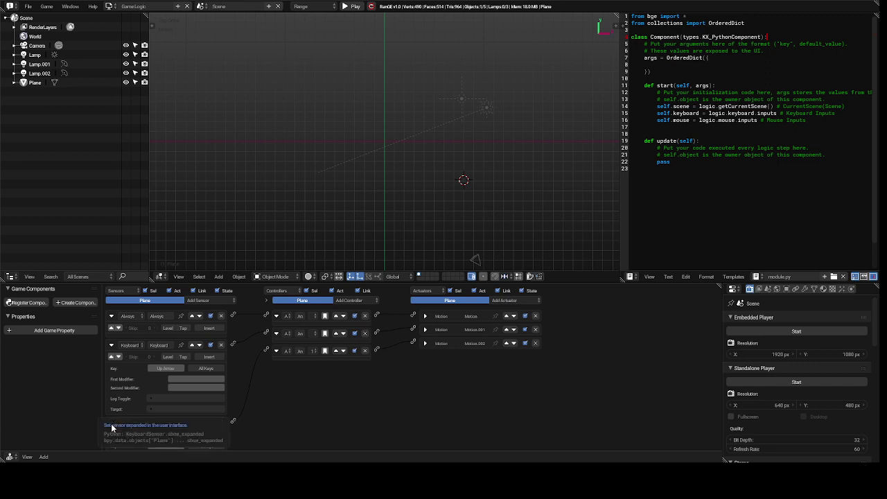
click(111, 346)
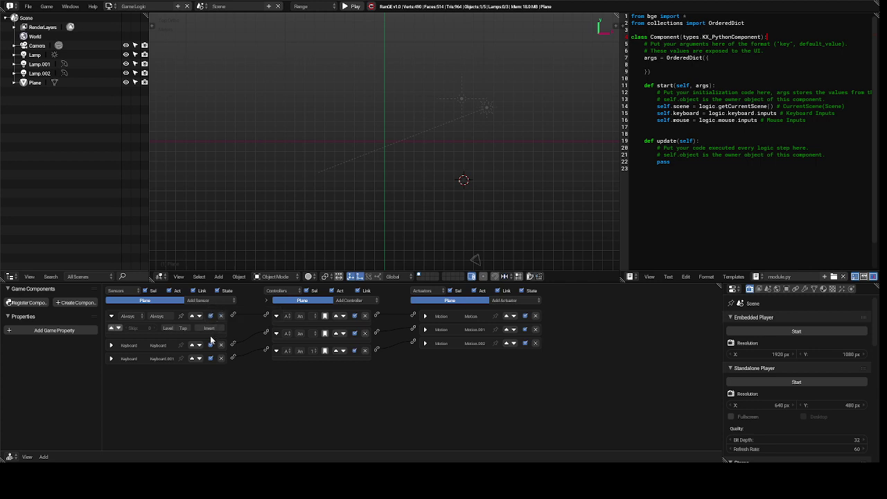
Add two more Keyboard sensors, assign Right Arrow to the first and a key to the second, and collapse both.
click(212, 300)
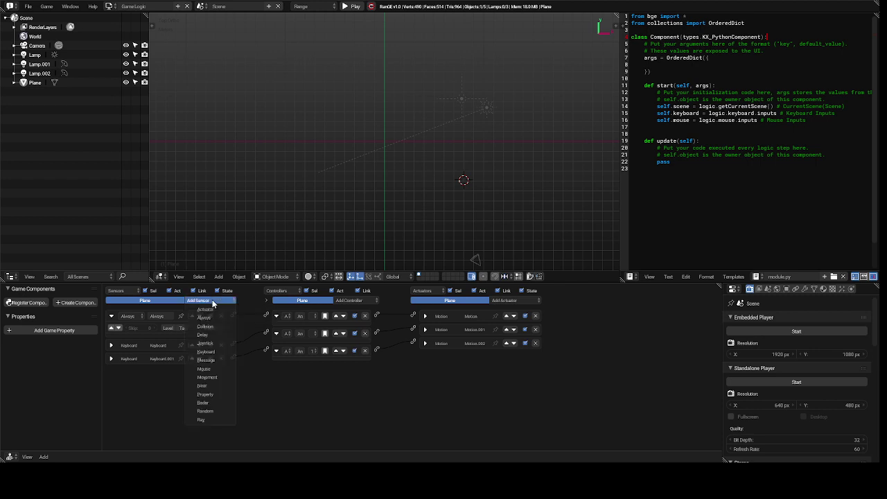
click(212, 352)
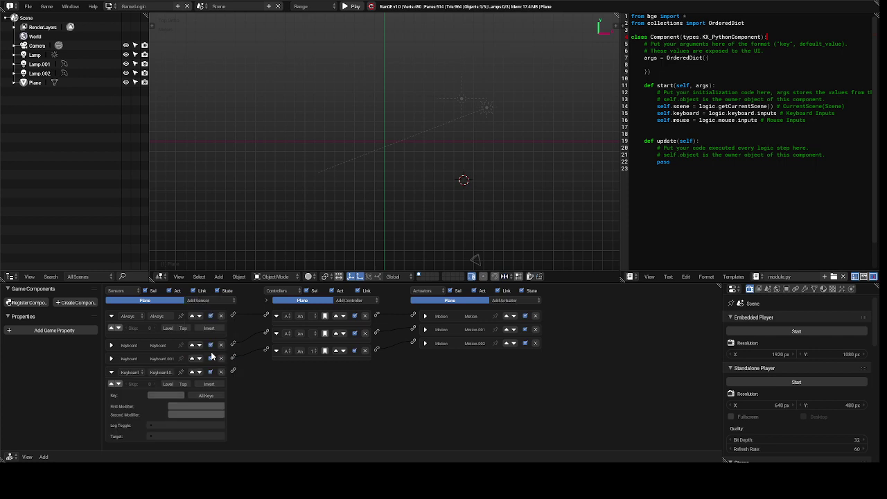
click(211, 303)
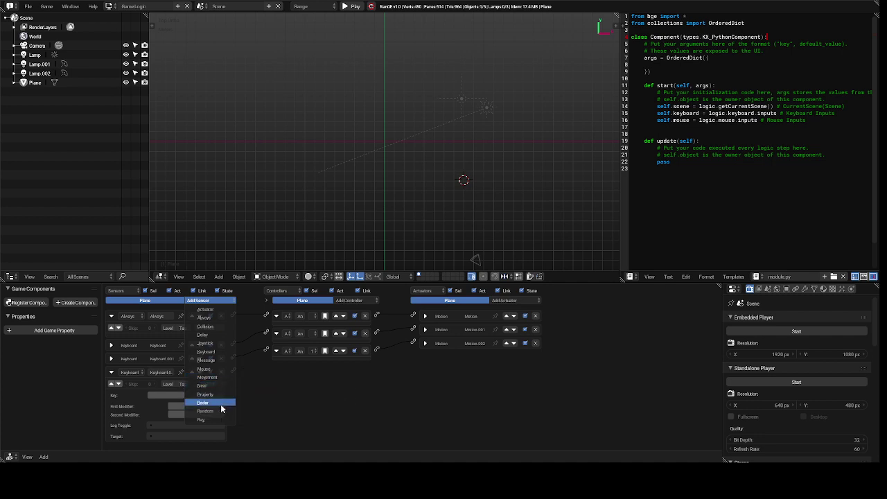
click(219, 353)
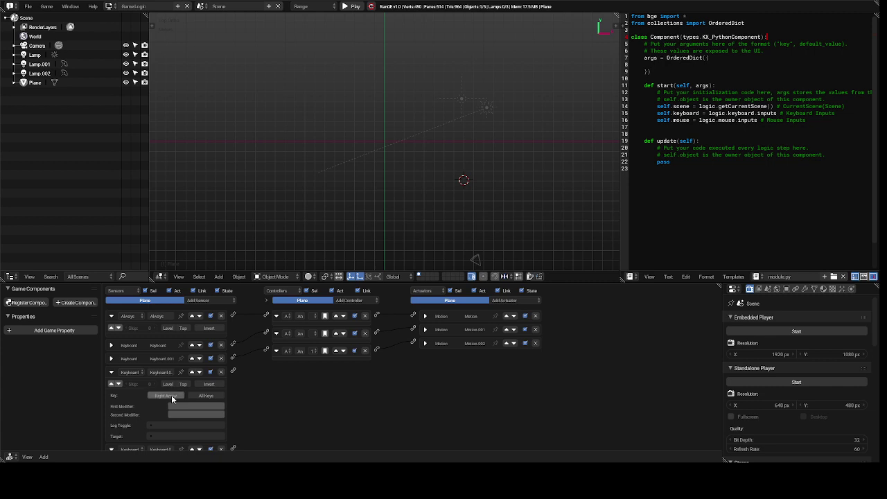
click(112, 372)
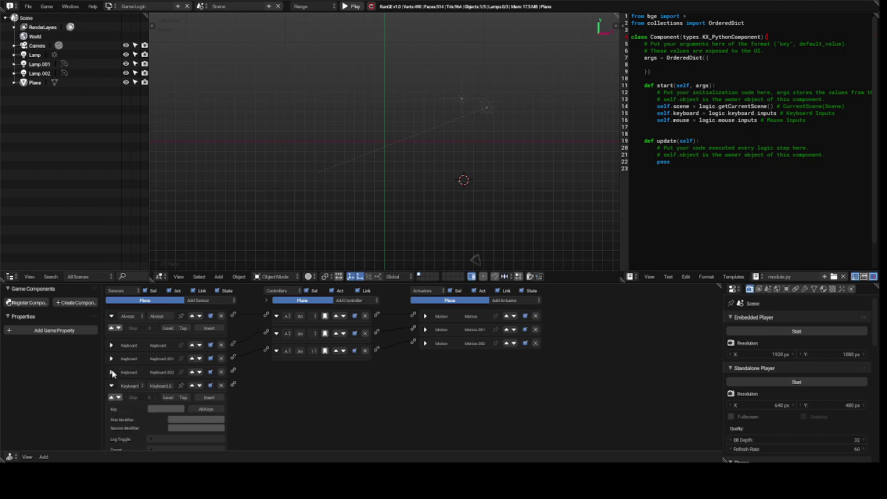
click(169, 413)
click(111, 386)
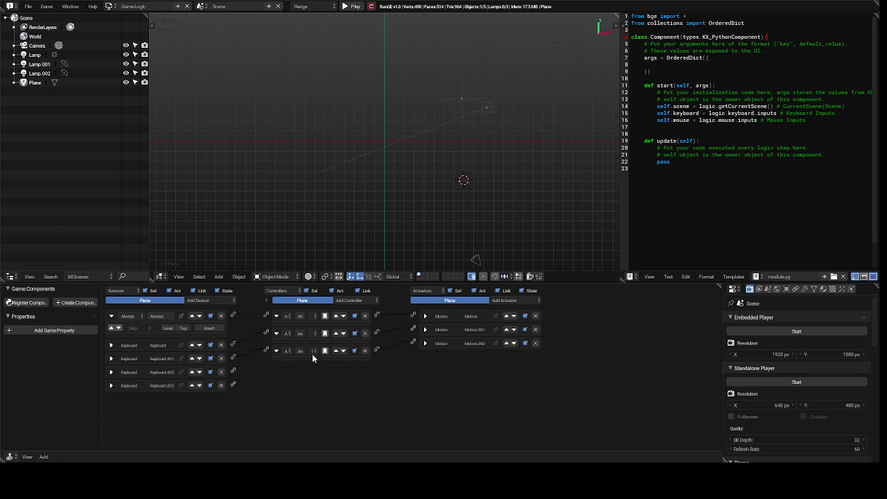
Add a fourth Motion actuator, change its type to Character Motion and set its Z rotation to 0.3°.
click(517, 302)
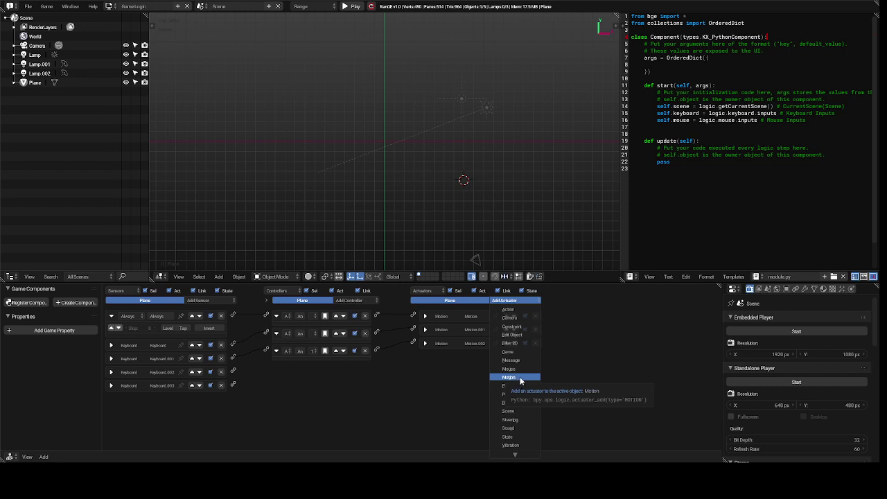
click(521, 380)
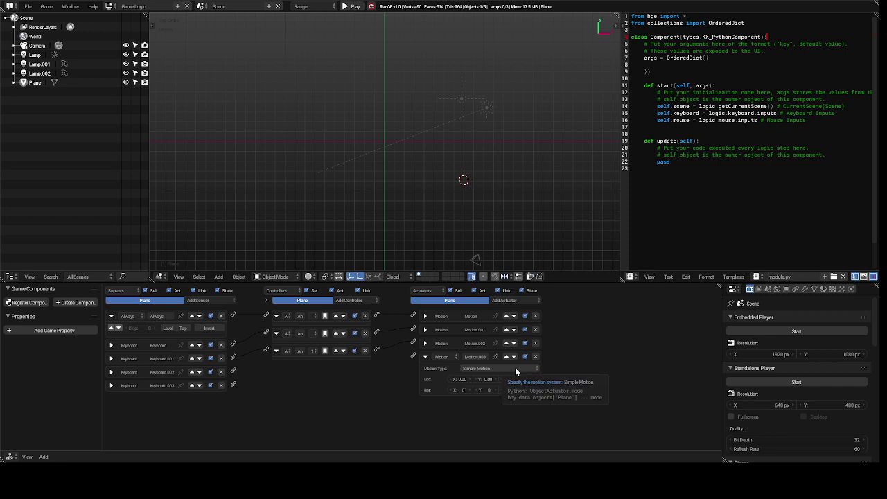
click(515, 368)
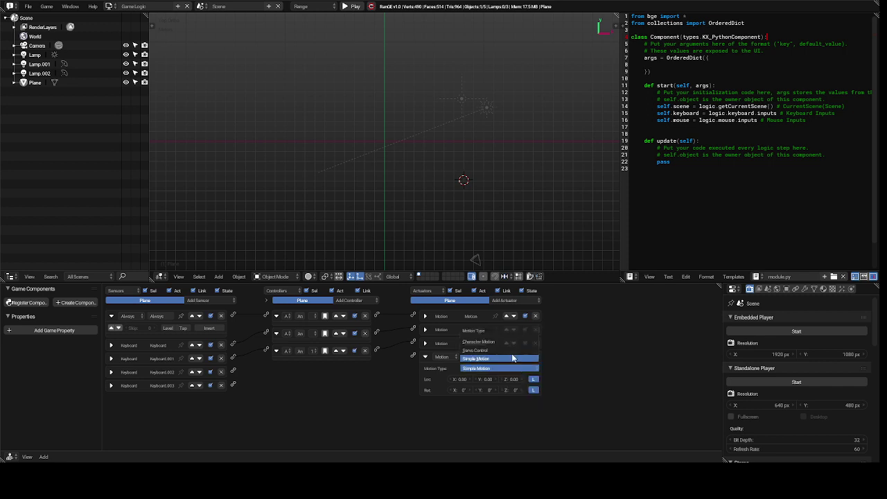
click(511, 342)
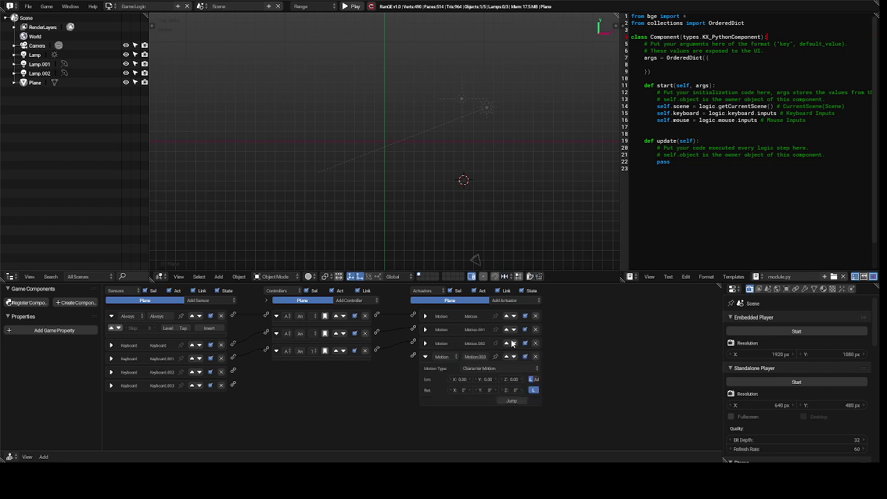
click(519, 388)
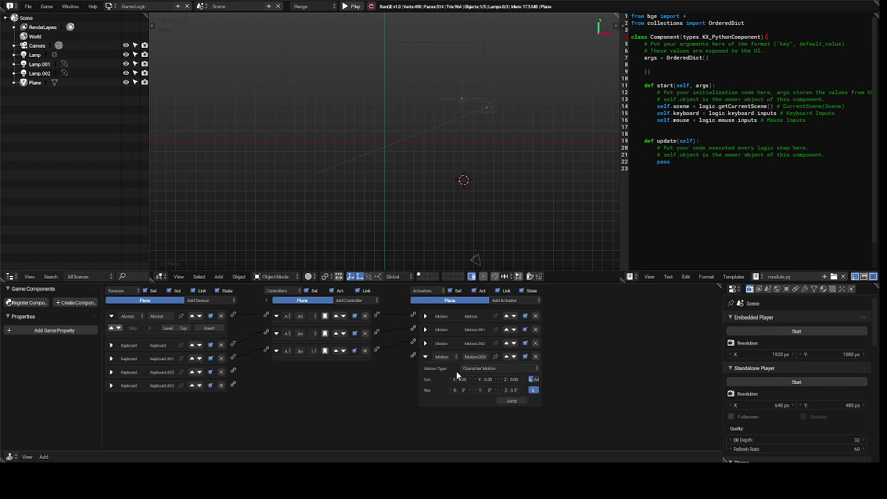
click(505, 390)
mouse_move(505, 390)
mouse_down()
mouse_move(496, 390)
mouse_move(505, 396)
mouse_up()
click(504, 391)
click(521, 389)
Add a fifth Motion actuator, change its type to Character Motion and set its Z rotation to -0.3°.
click(509, 301)
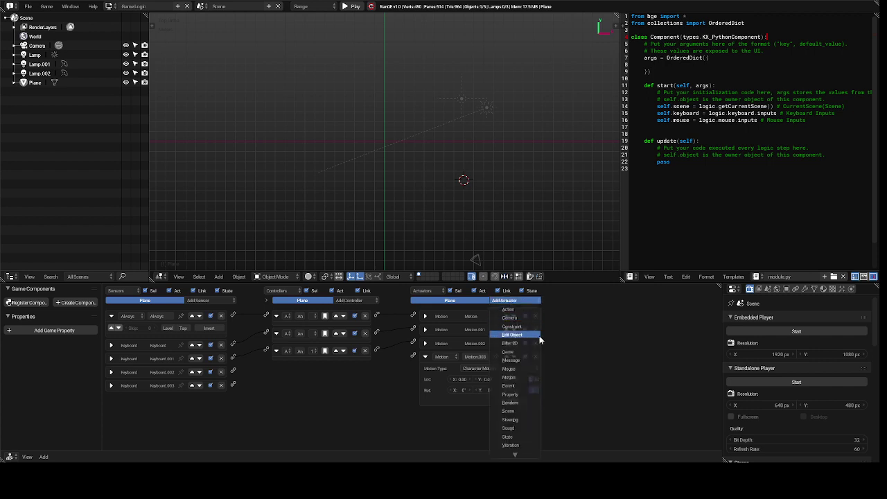
click(519, 379)
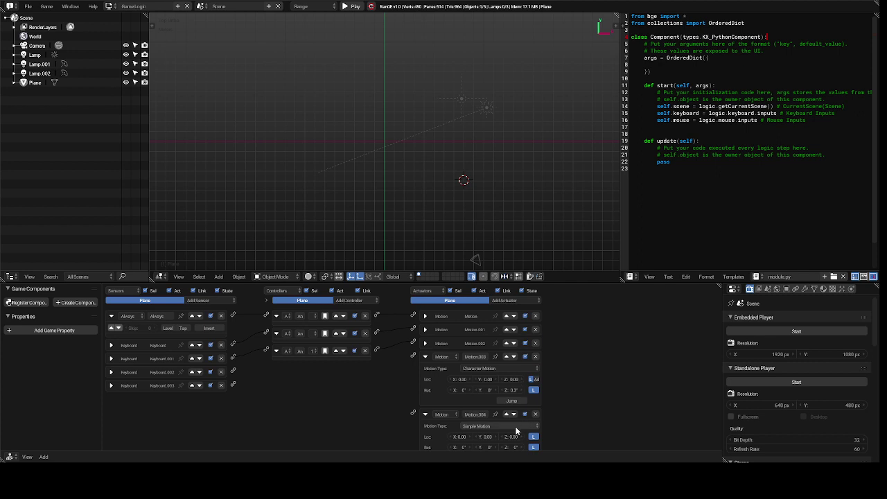
click(515, 427)
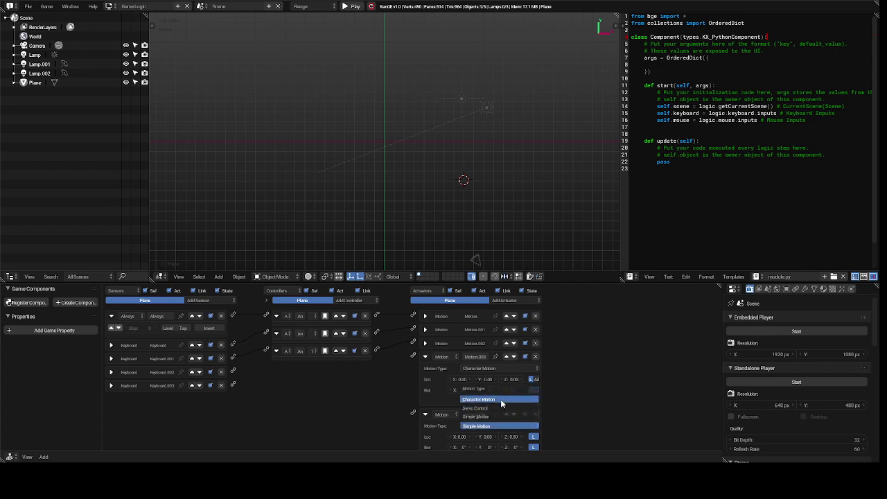
click(502, 400)
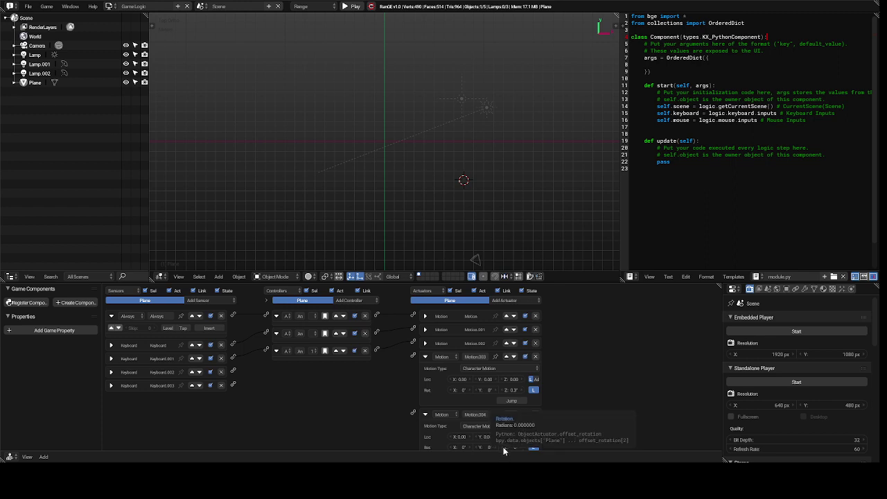
drag(503, 448, 504, 451)
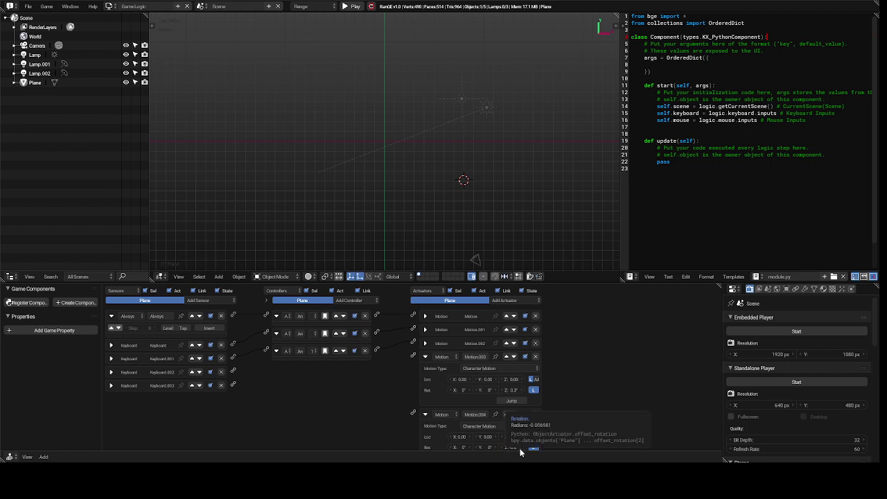
click(522, 448)
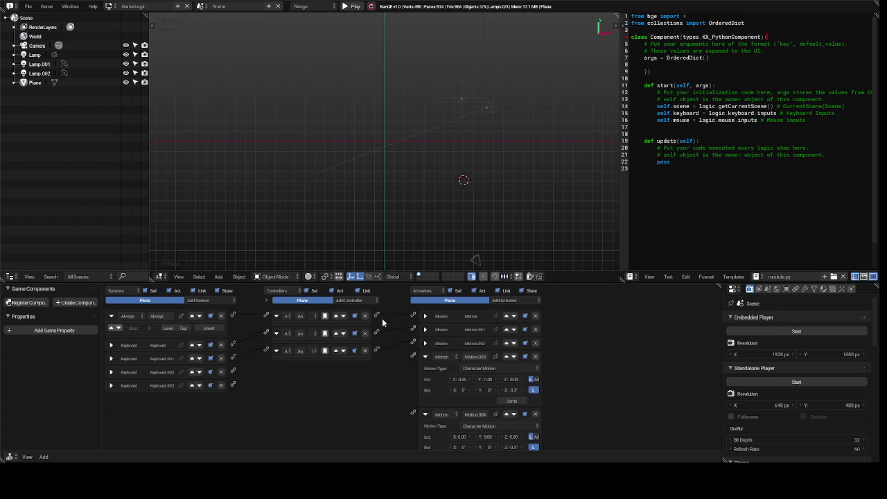
Add two more And controllers to the aircraft.
click(351, 301)
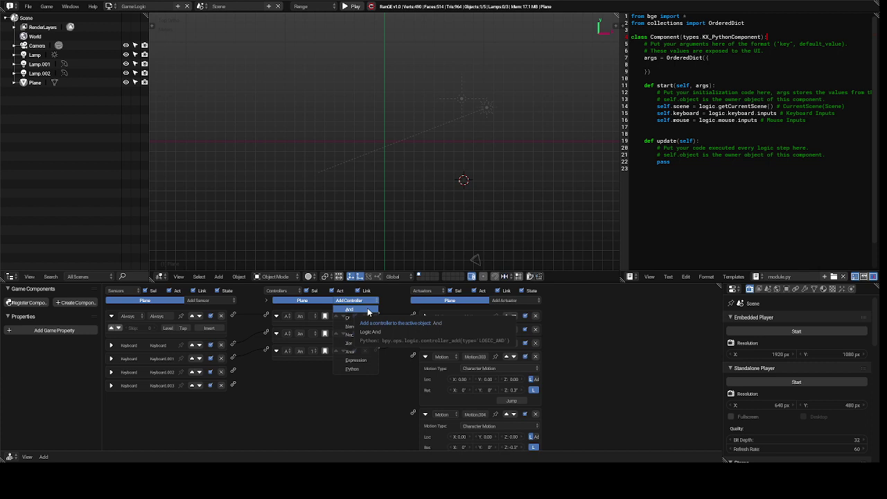
click(368, 312)
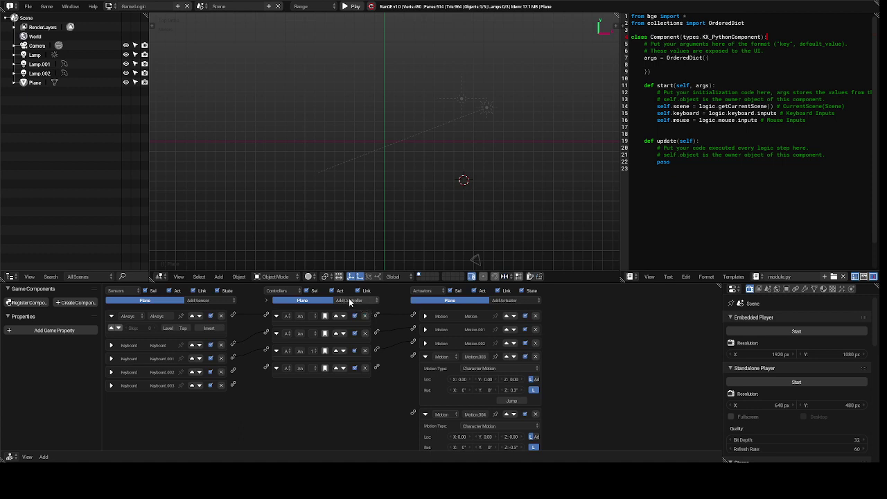
click(350, 301)
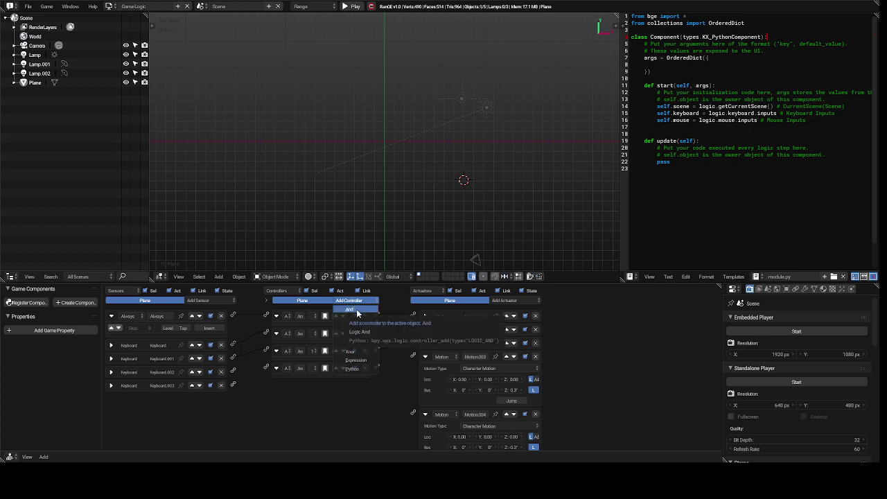
click(357, 314)
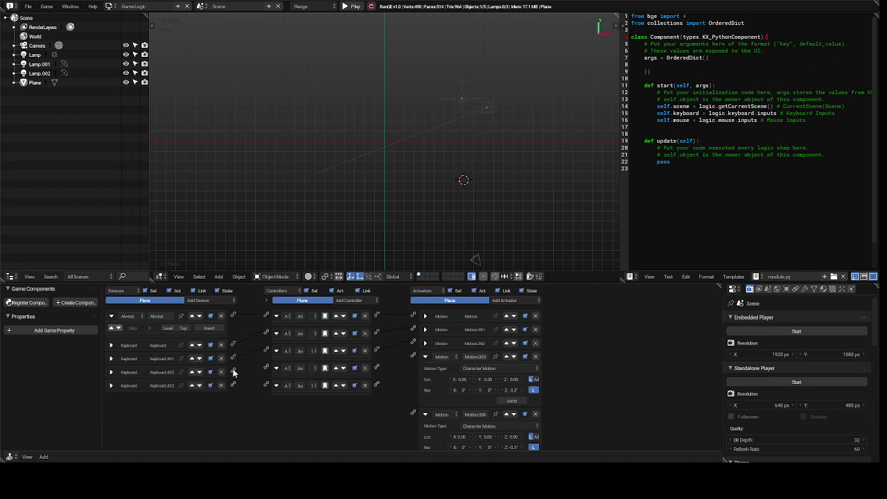
Link the third and fourth Keyboard sensors through the fourth and fifth And controllers to the fourth and fifth Motion actuators.
drag(234, 372, 267, 386)
drag(377, 387, 413, 415)
drag(377, 369, 416, 361)
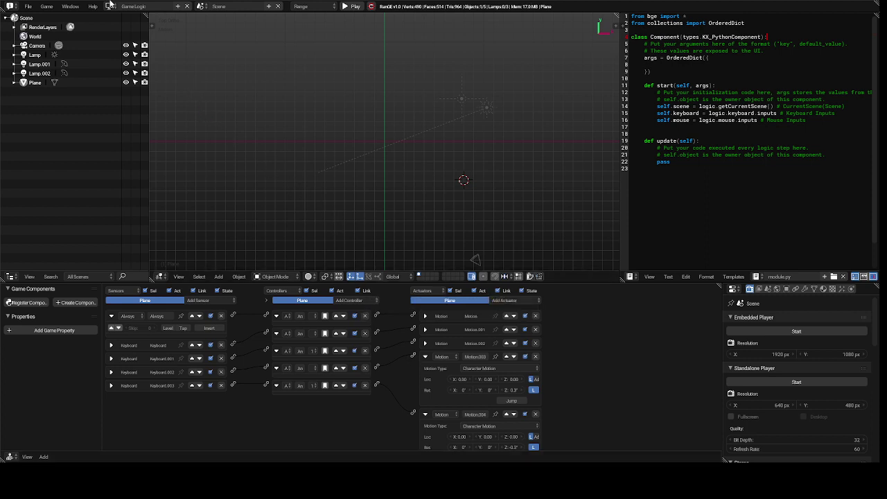
Switch to the Default screen layout and run the game to test the aircraft's flight controls, stopping it after the check.
click(111, 7)
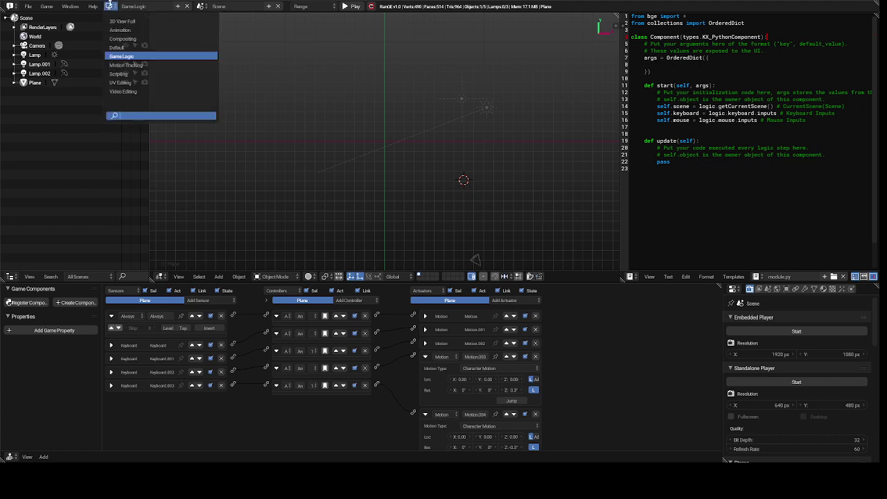
click(168, 46)
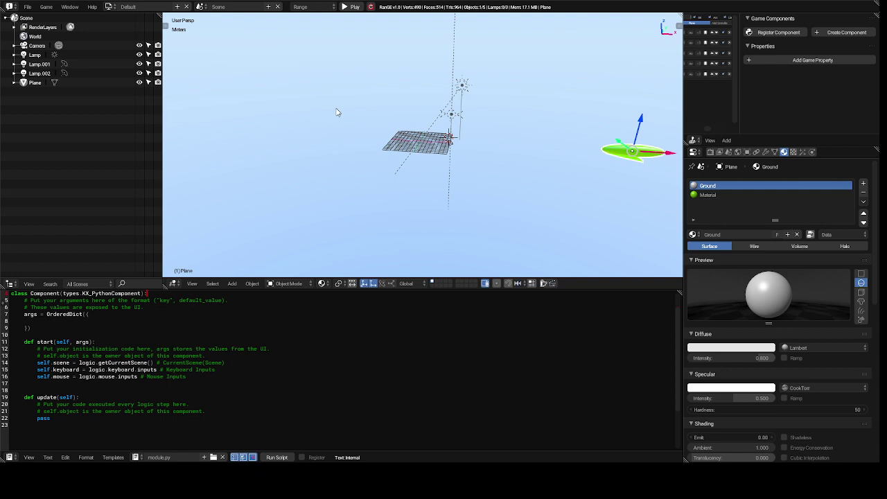
key(KP_4)
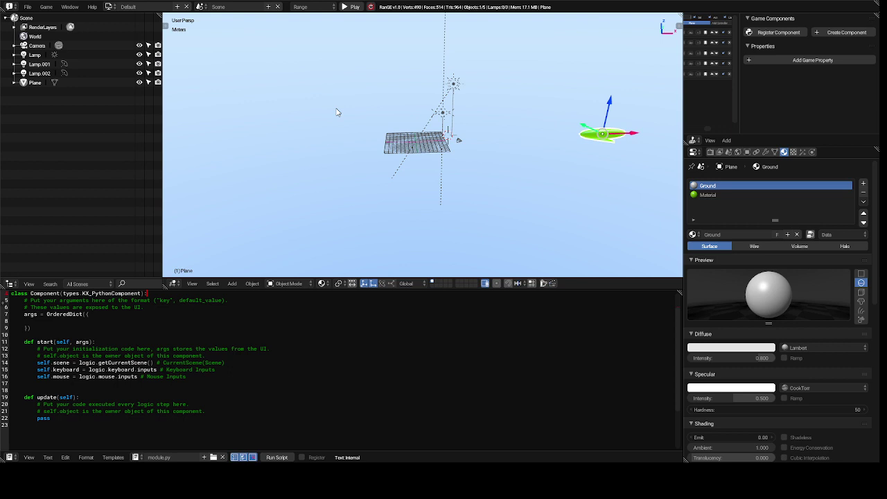
key(KP_2)
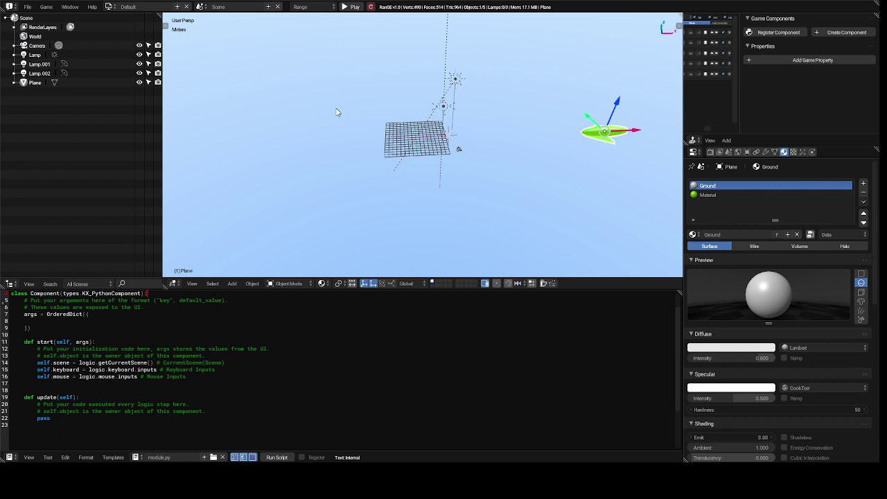
key(p)
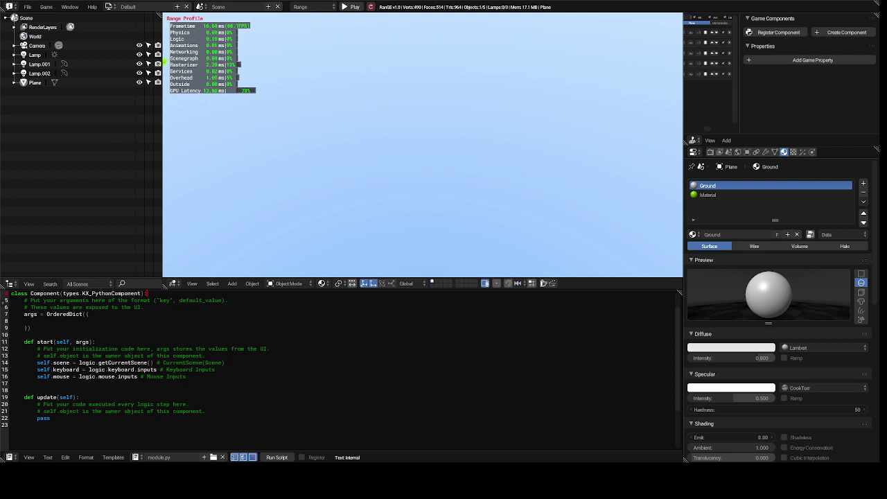
key(Escape)
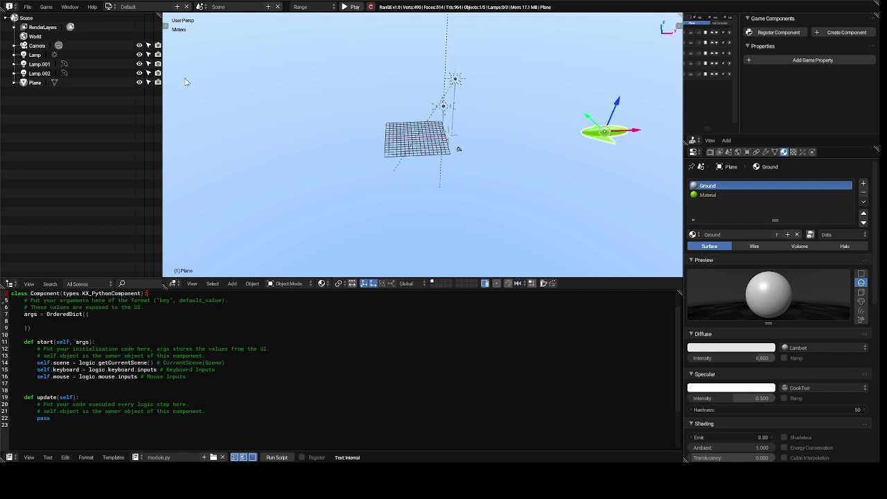
Return to the Game Logic layout and set the fourth Motion actuator's Z rotation to 0.6°.
click(110, 7)
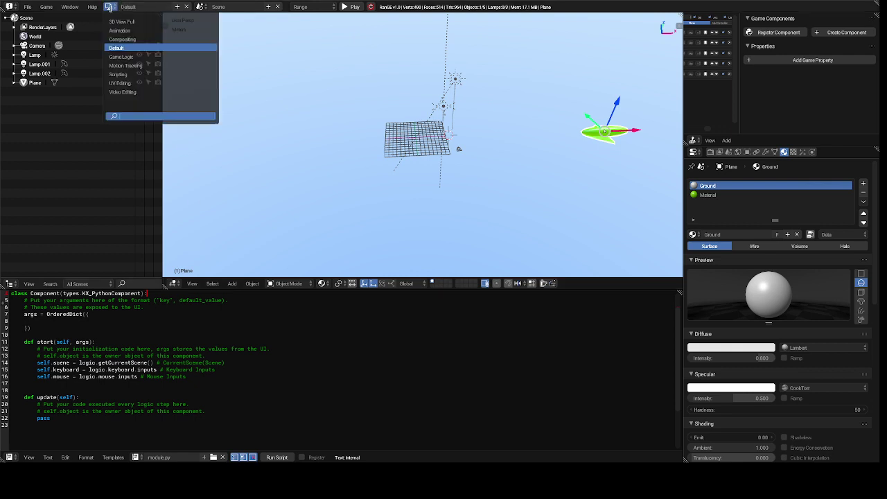
click(135, 57)
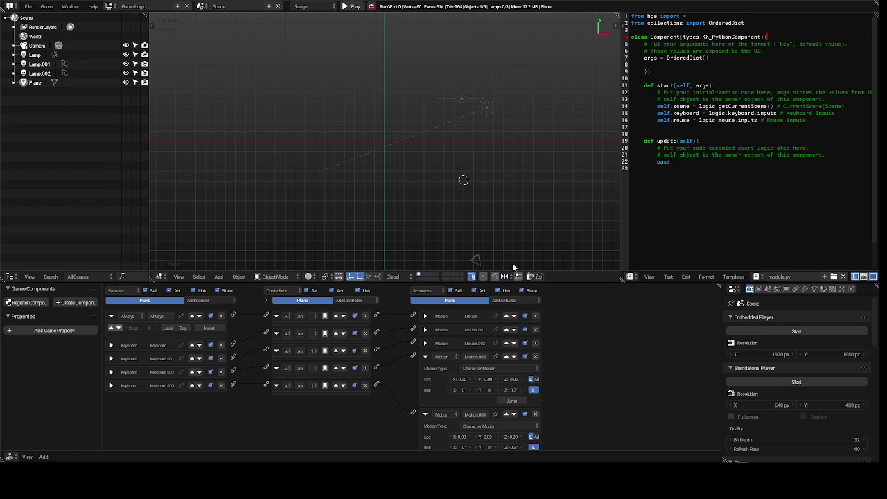
click(521, 390)
Test the aircraft's faster yaw by running and stopping the game twice in the Default layout.
click(110, 7)
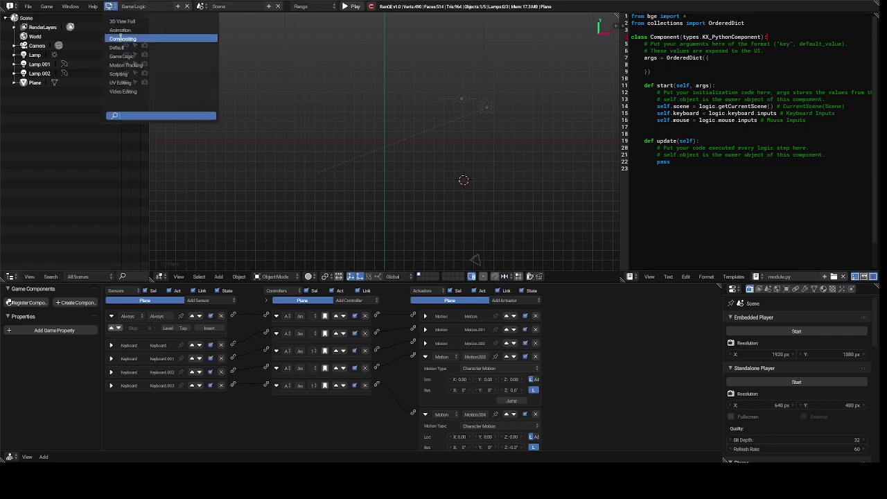
click(127, 47)
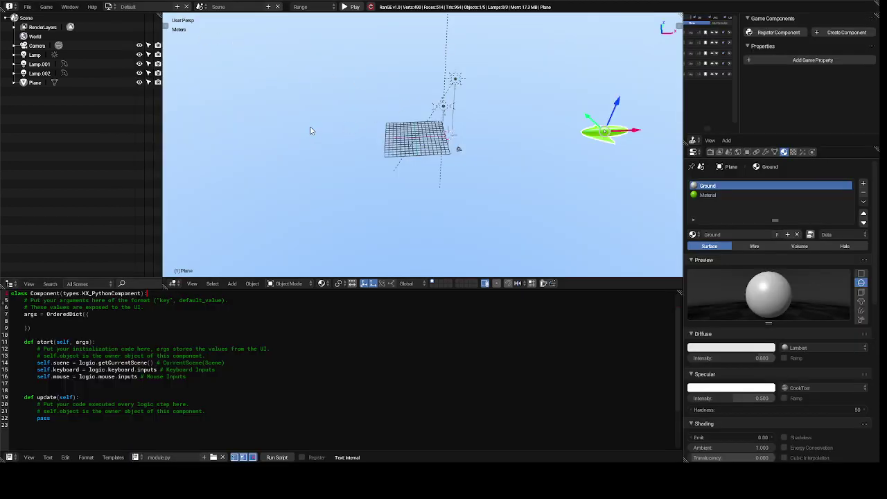
key(p)
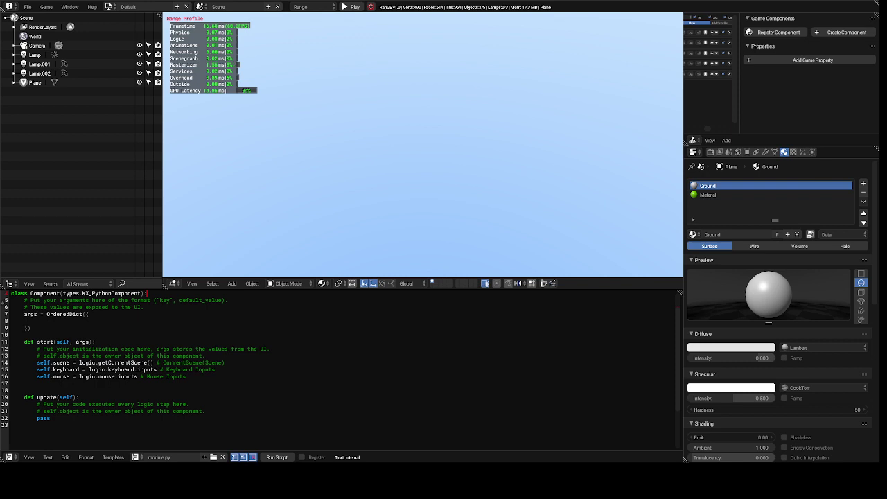
key(Escape)
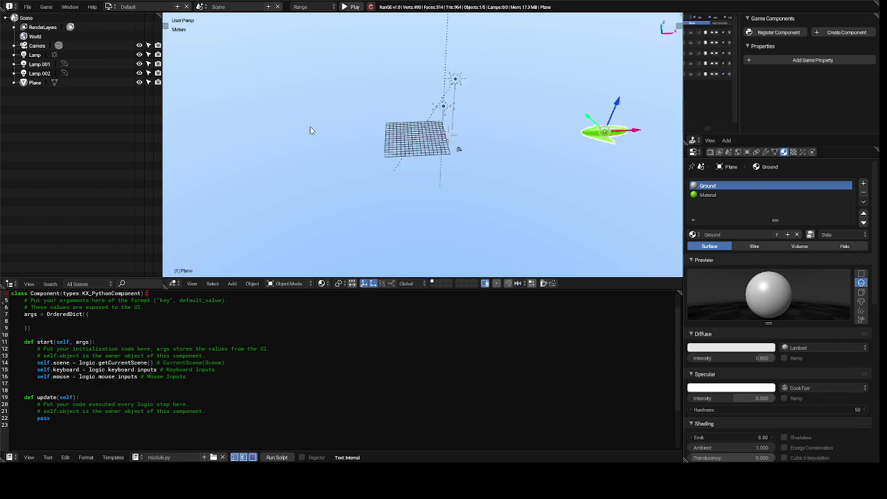
scroll(310, 131, down, 5)
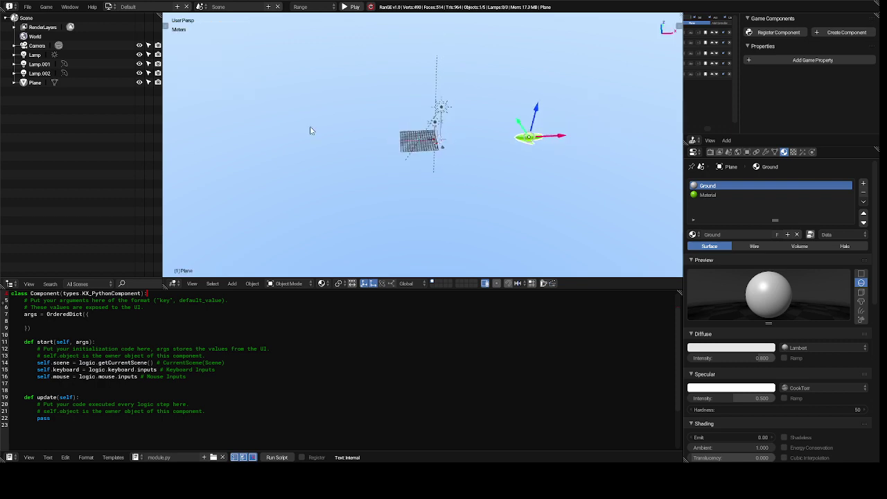
scroll(311, 131, down, 3)
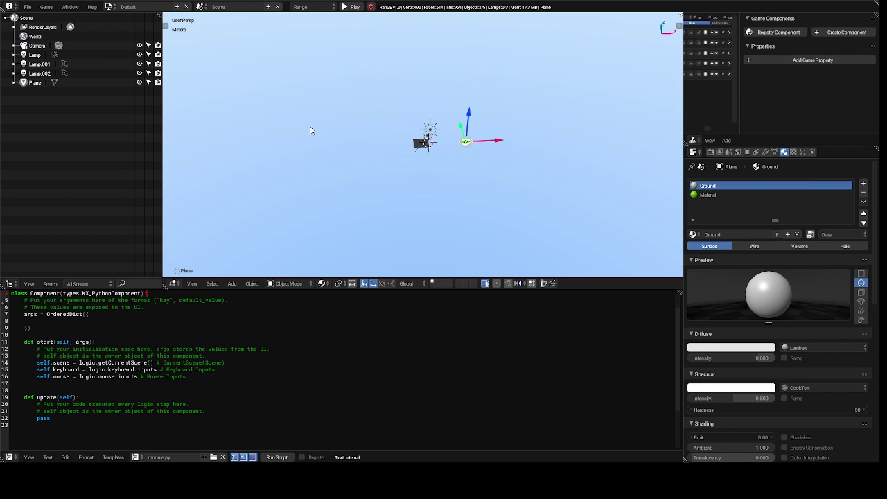
key(p)
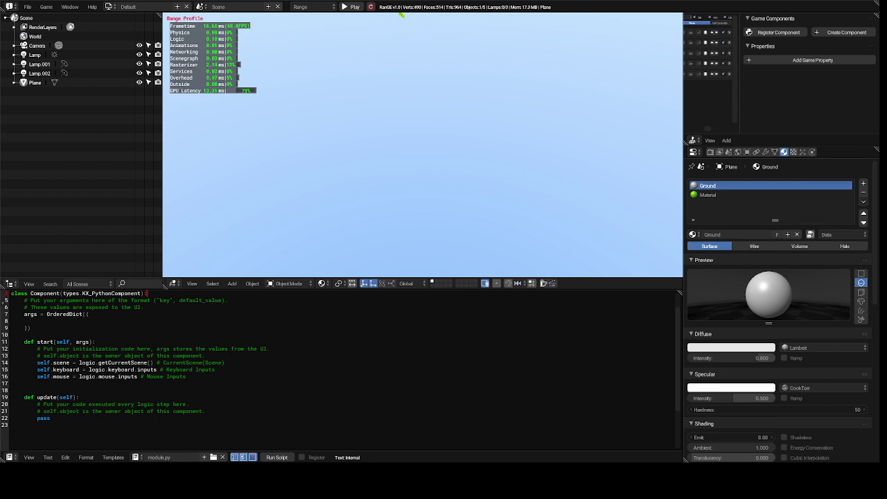
key(Escape)
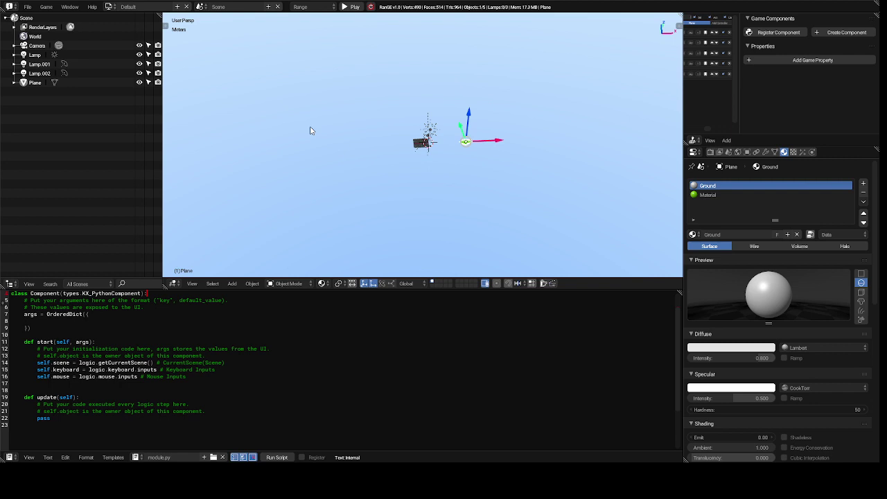
Switch the aircraft from Object Mode to Edit Mode.
key(KP_6)
key(KP_6)
key(KP_6)
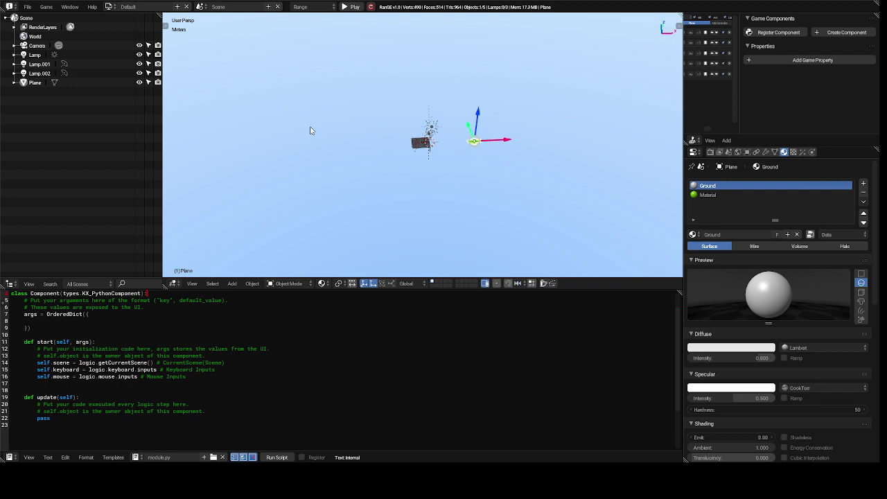
scroll(310, 130, up, 4)
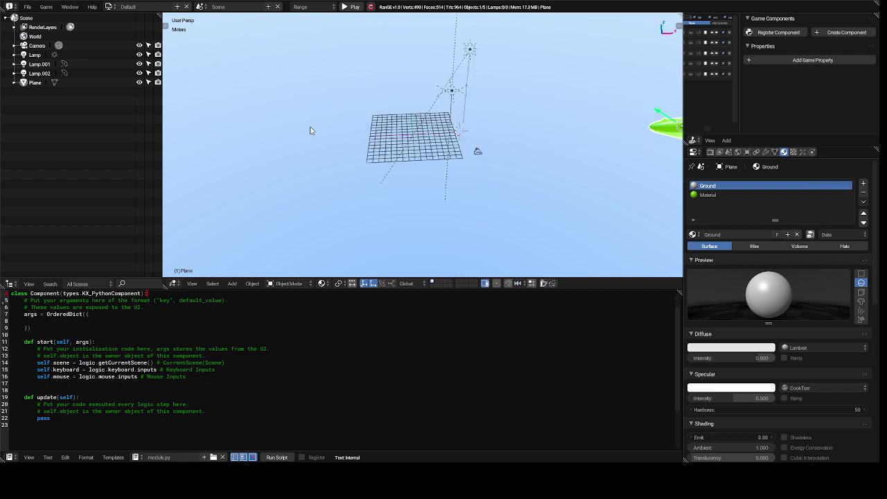
scroll(311, 130, up, 2)
key(KP_4)
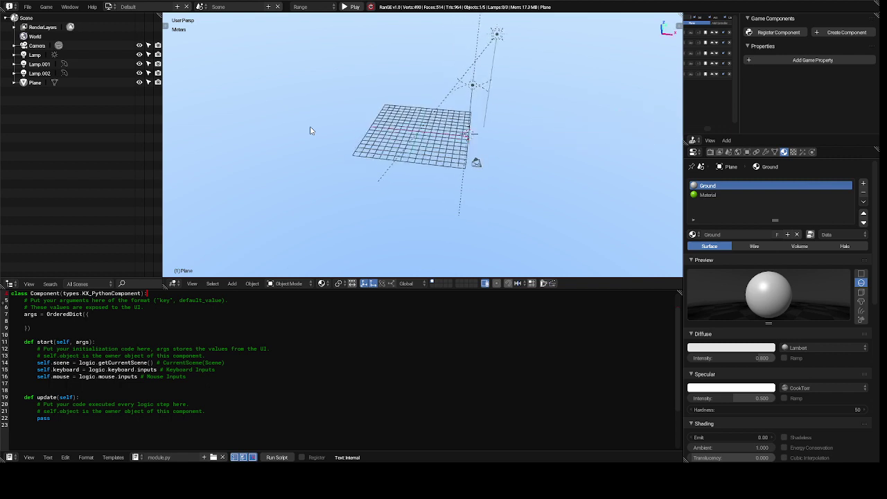
key(KP_4)
key(KP_4)
key(KP_4)
key(KP_4)
key(KP_4)
key(KP_4)
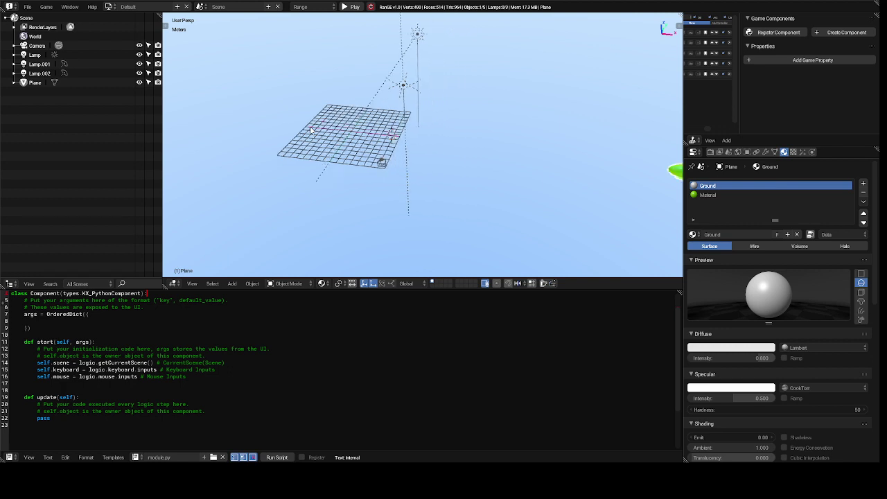
key(KP_4)
key(KP_4)
key(KP_4)
key(KP_4)
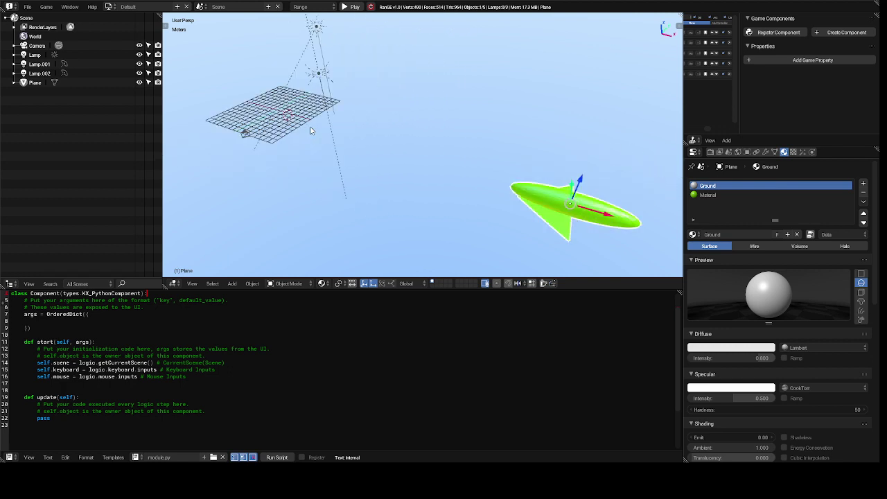
key(KP_4)
key(KP_4)
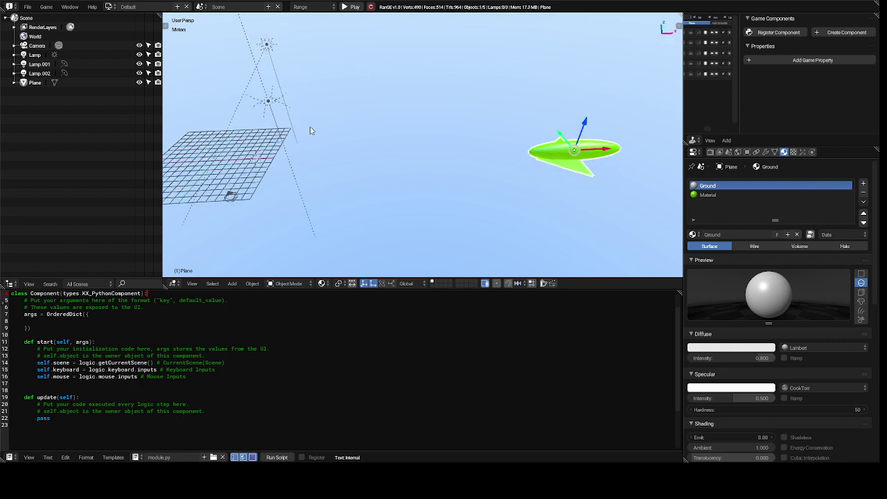
key(KP_2)
key(KP_4)
key(KP_4)
key(KP_4)
key(KP_4)
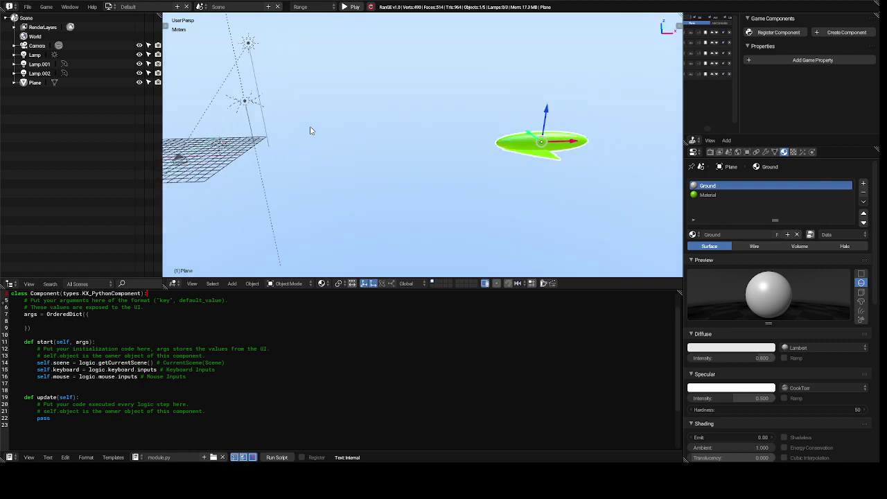
key(KP_4)
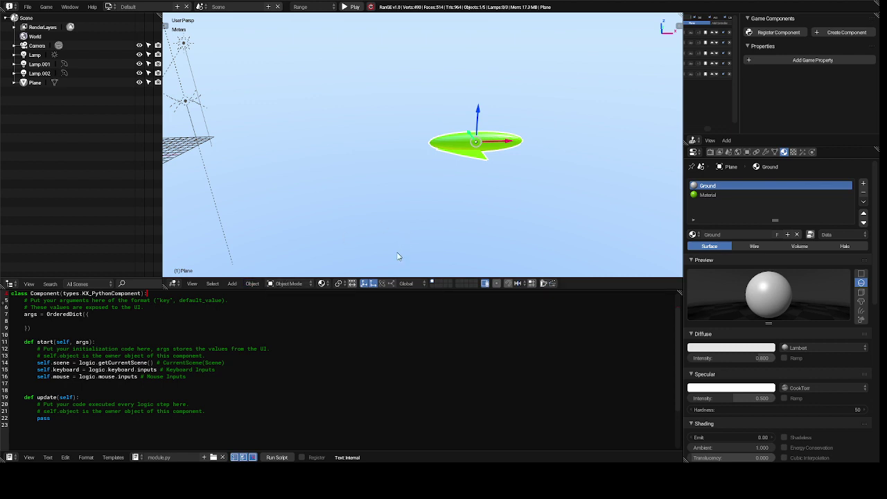
click(287, 284)
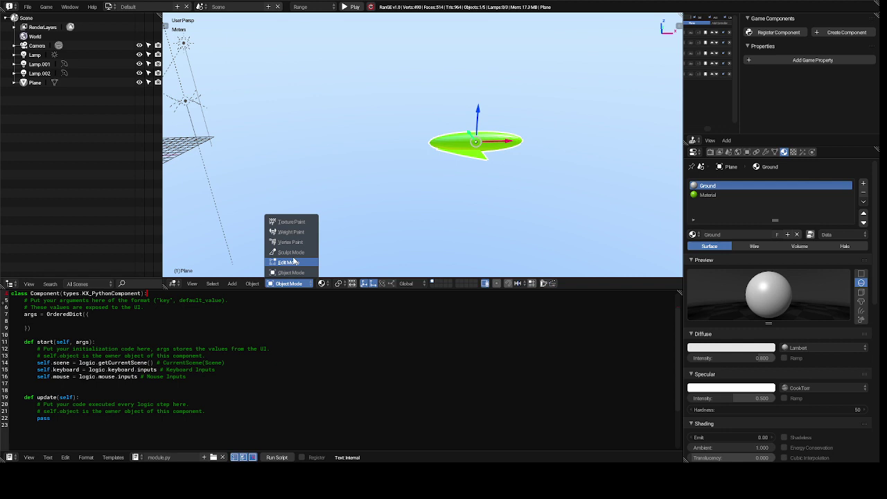
click(292, 262)
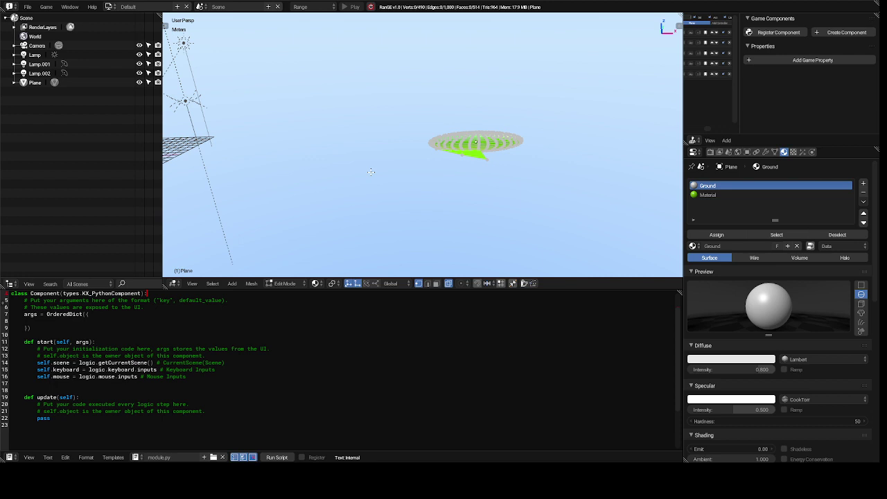
Lasso-select a patch of vertices on the upper front of the aircraft's fuselage.
scroll(371, 172, up, 6)
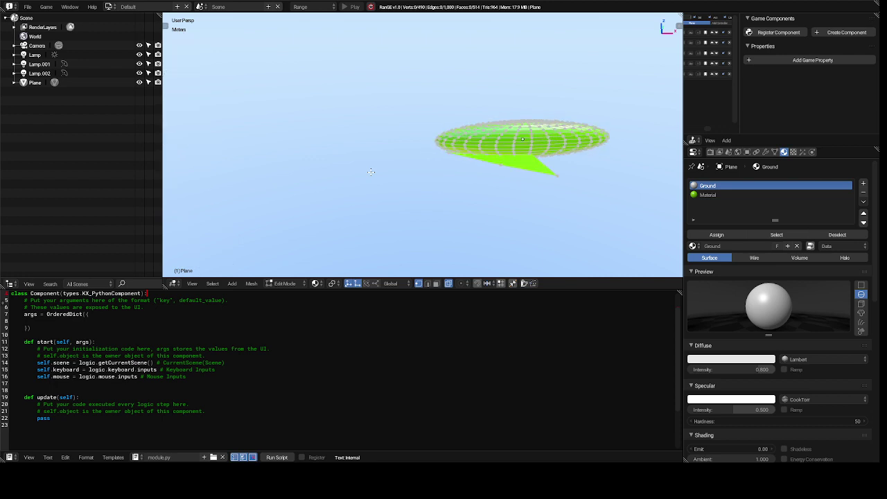
scroll(370, 172, up, 2)
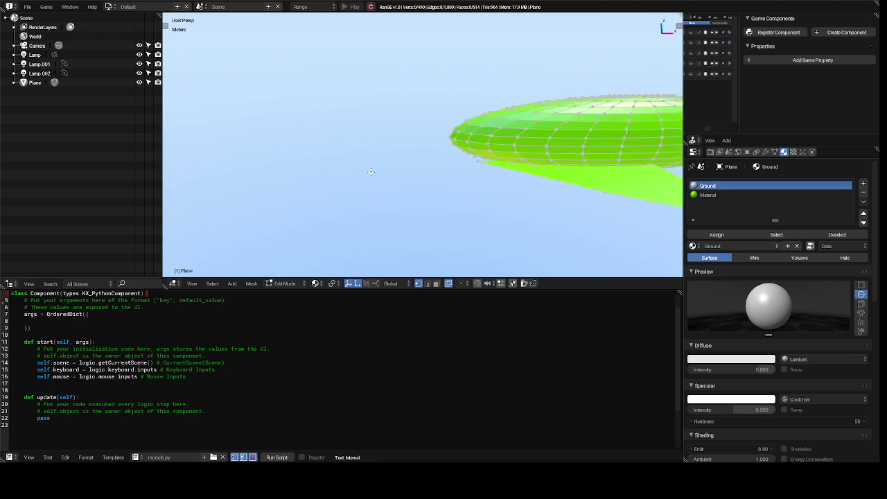
ctrl+scroll(371, 172, down, 8)
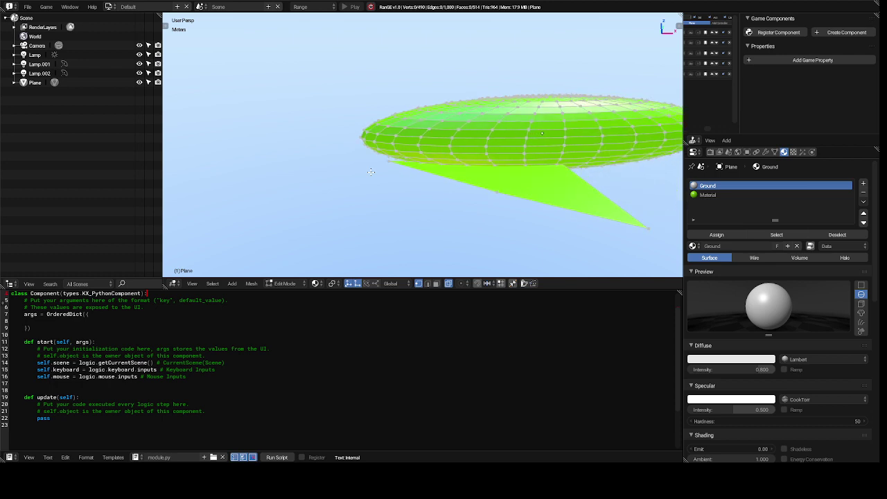
ctrl+scroll(371, 172, down, 2)
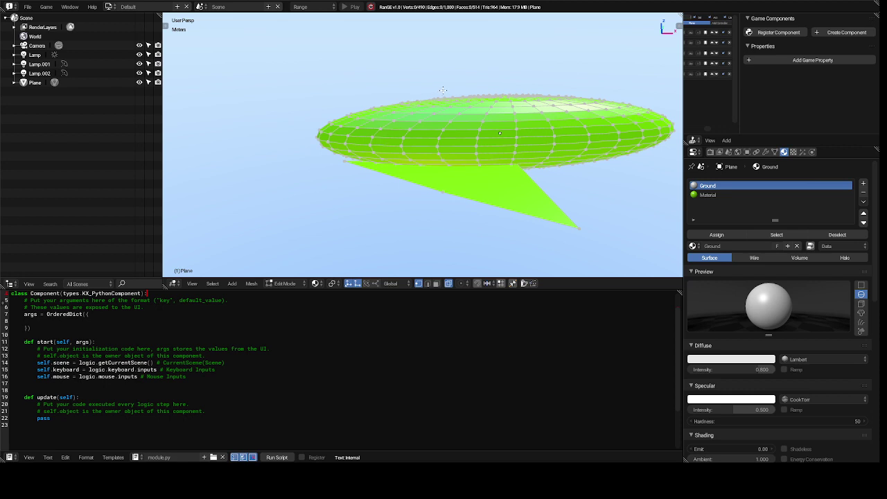
mouse_move(443, 90)
ctrl+mouse_down()
mouse_move(399, 94)
mouse_move(389, 108)
mouse_move(473, 91)
ctrl+mouse_up()
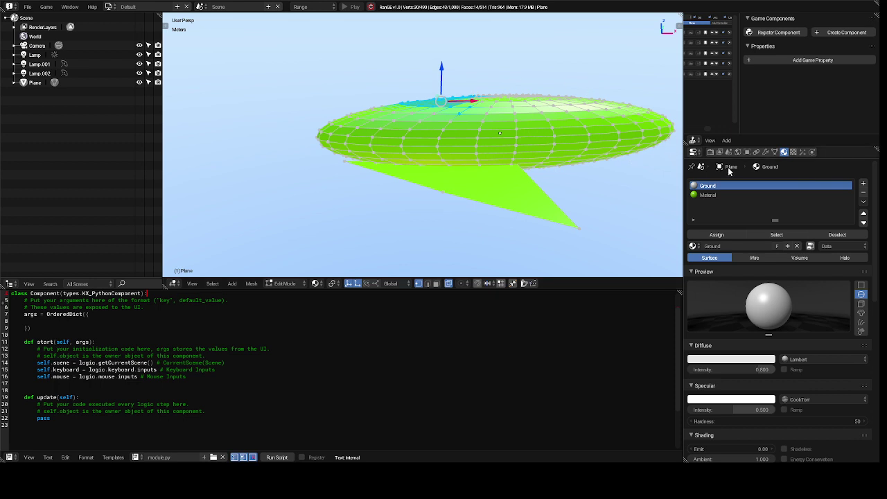
Add a Mask modifier to the aircraft.
click(775, 152)
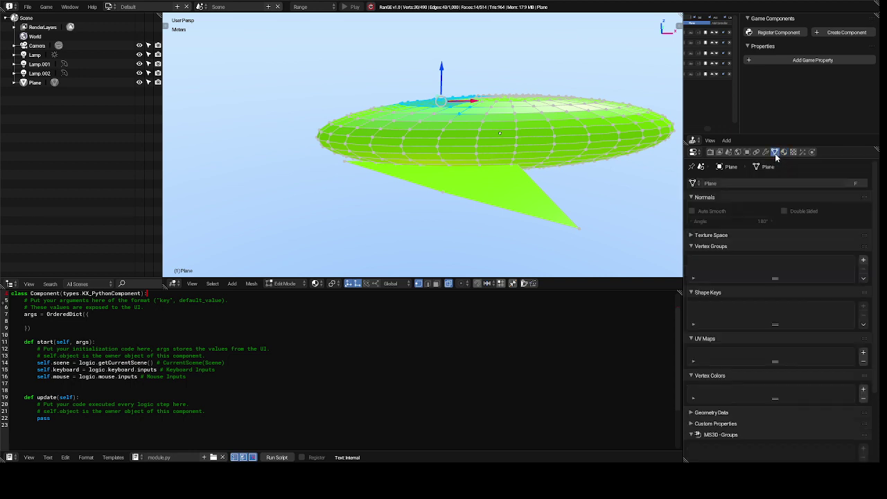
click(766, 152)
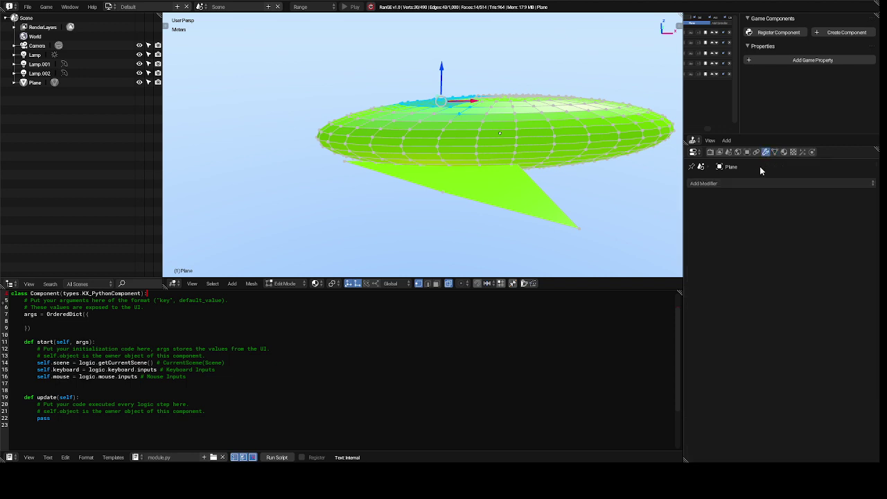
click(758, 182)
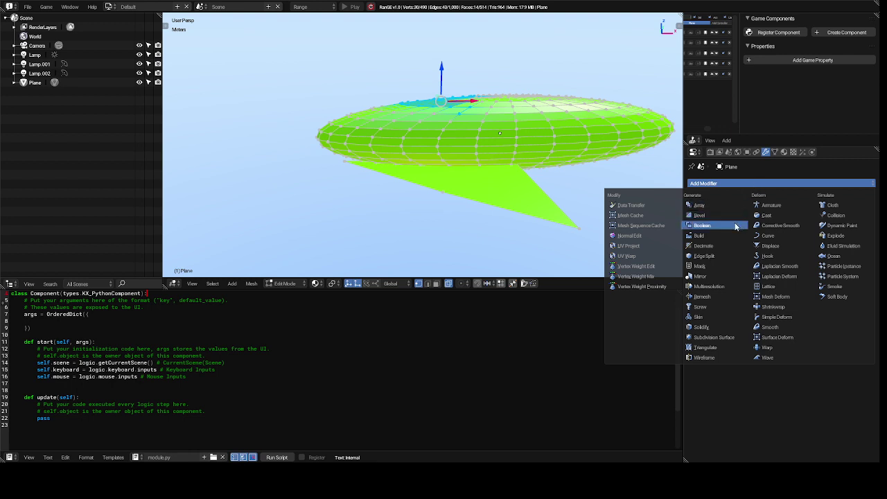
click(721, 267)
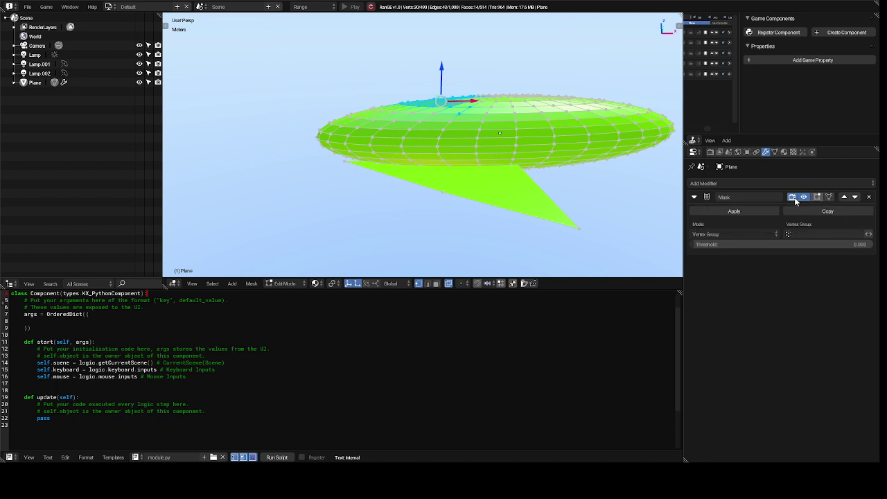
Set the Mask modifier's threshold to 1.000.
click(756, 244)
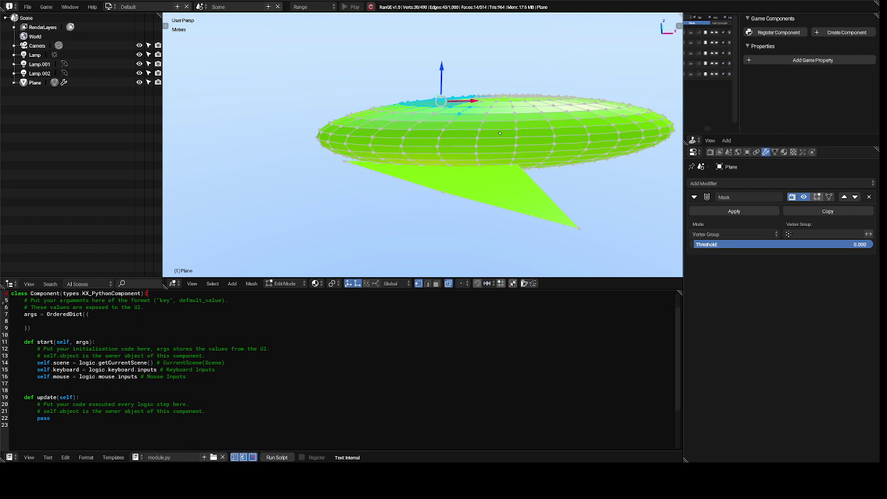
drag(756, 245, 833, 245)
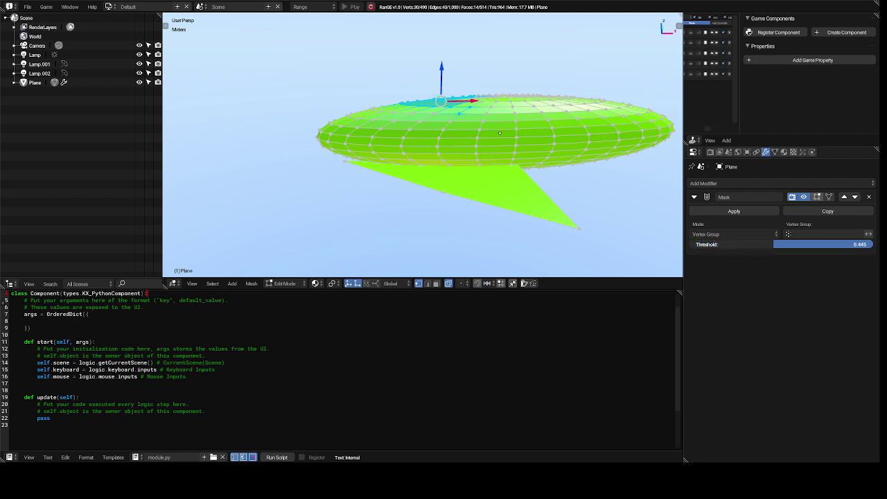
drag(774, 244, 872, 245)
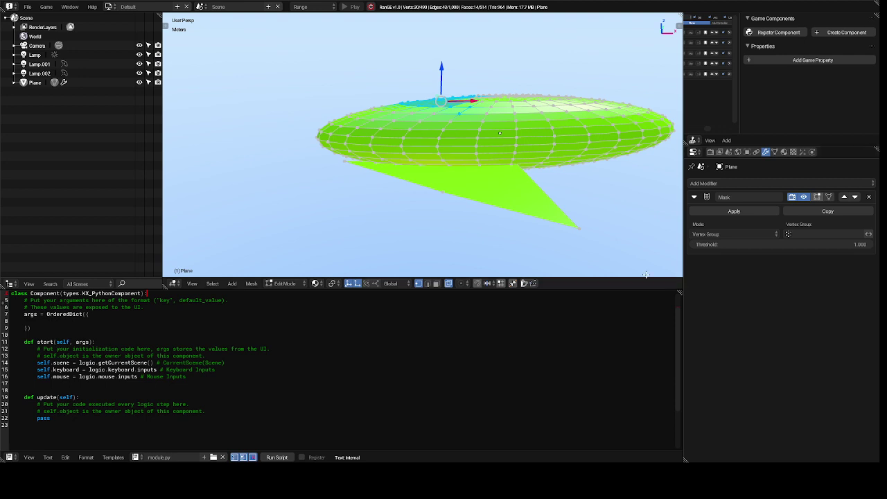
Extend the vertex selection on the upper front of the fuselage by the next two rows of vertices.
middle_drag(645, 275, 645, 275)
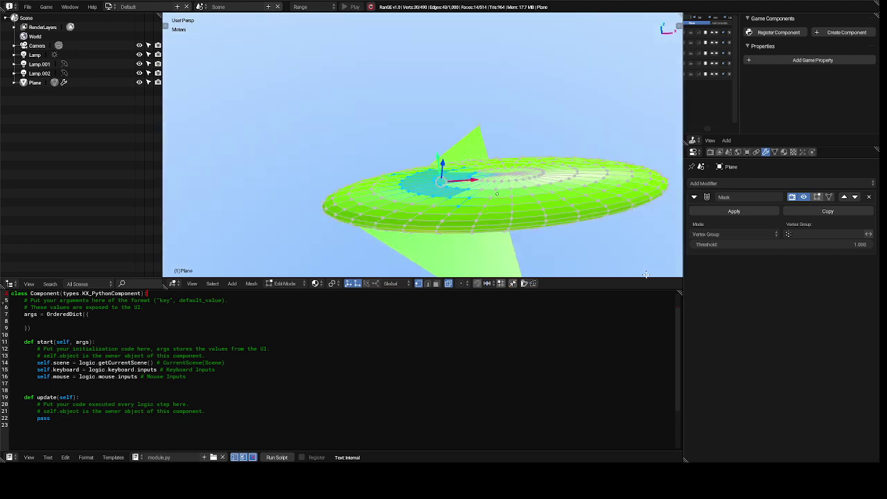
middle_drag(645, 275, 645, 275)
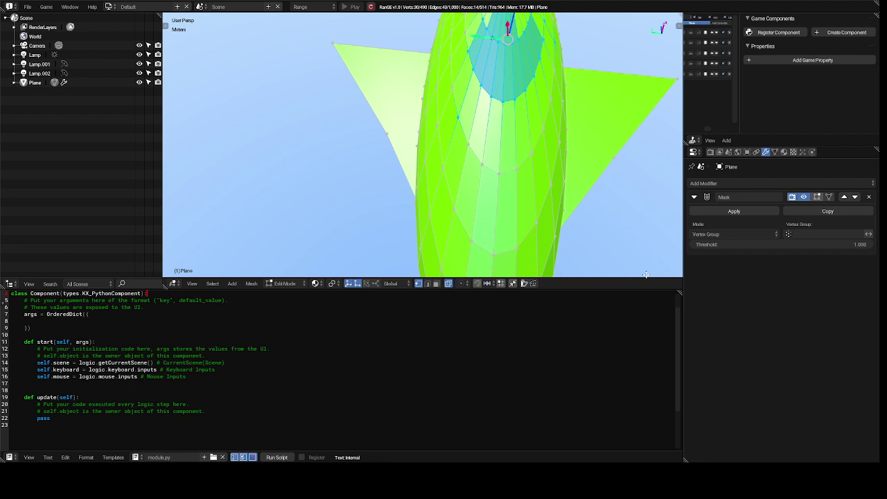
middle_drag(646, 275, 645, 275)
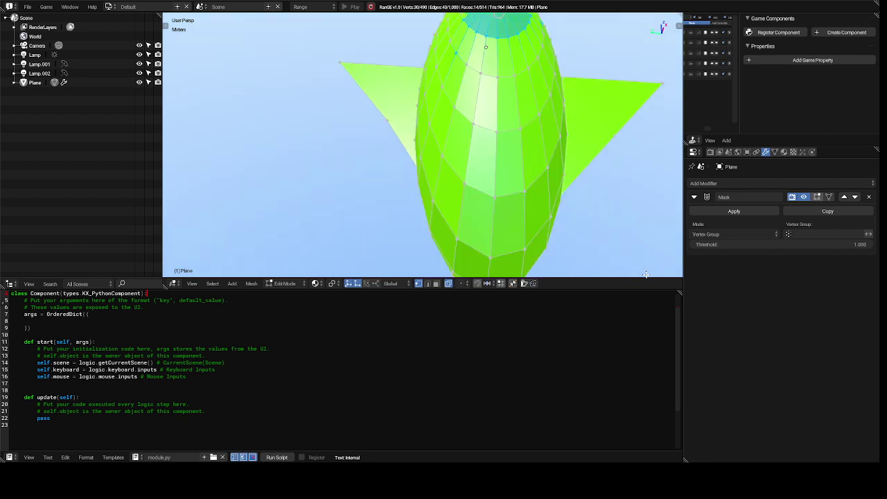
middle_drag(645, 274, 645, 275)
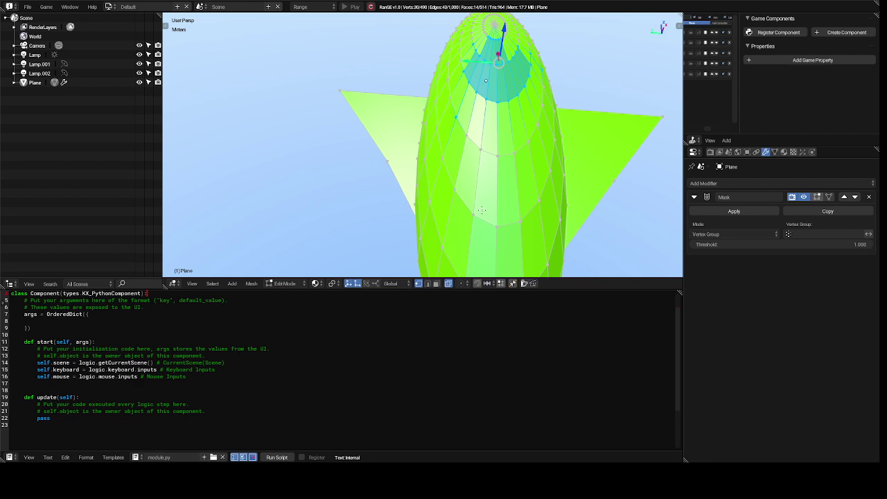
shift+click(450, 96)
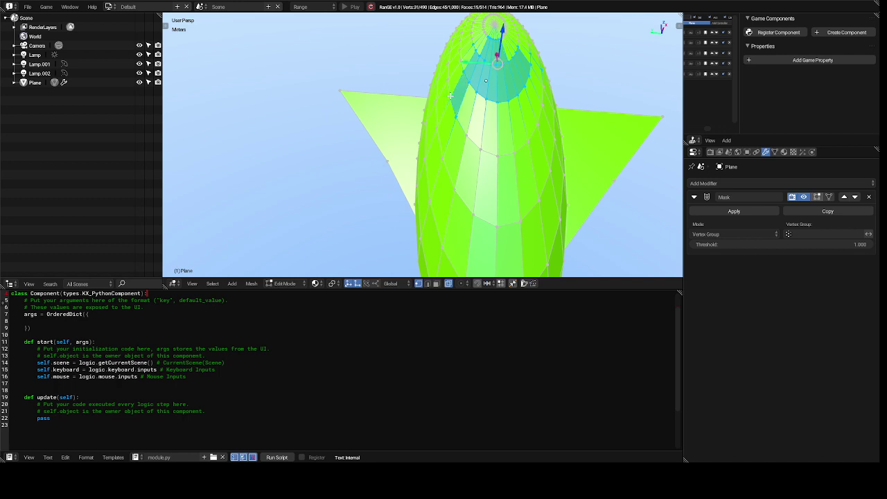
shift+click(471, 135)
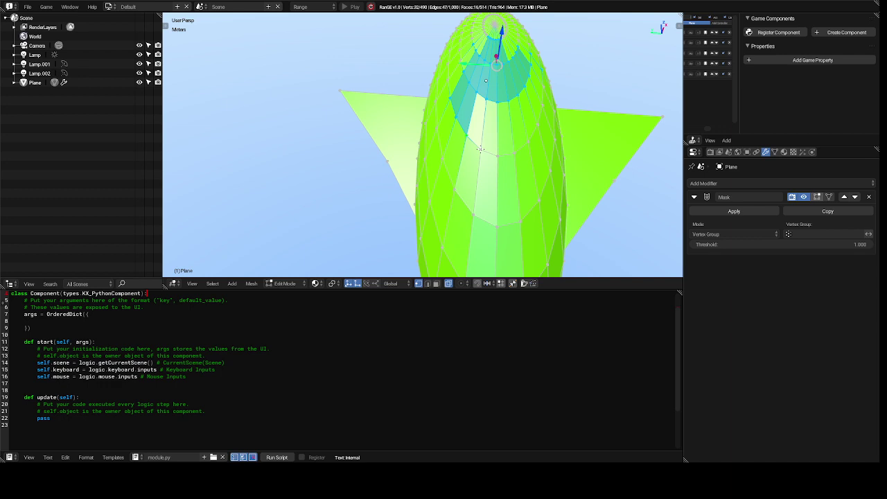
shift+click(479, 149)
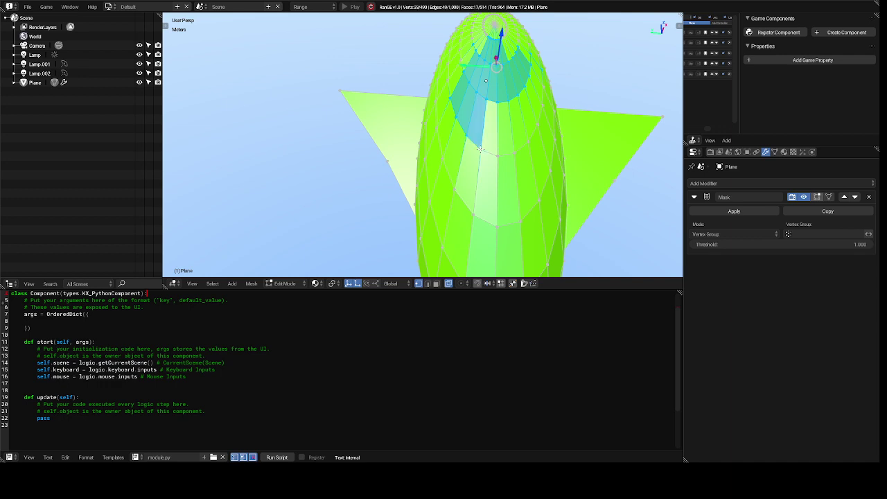
shift+click(496, 154)
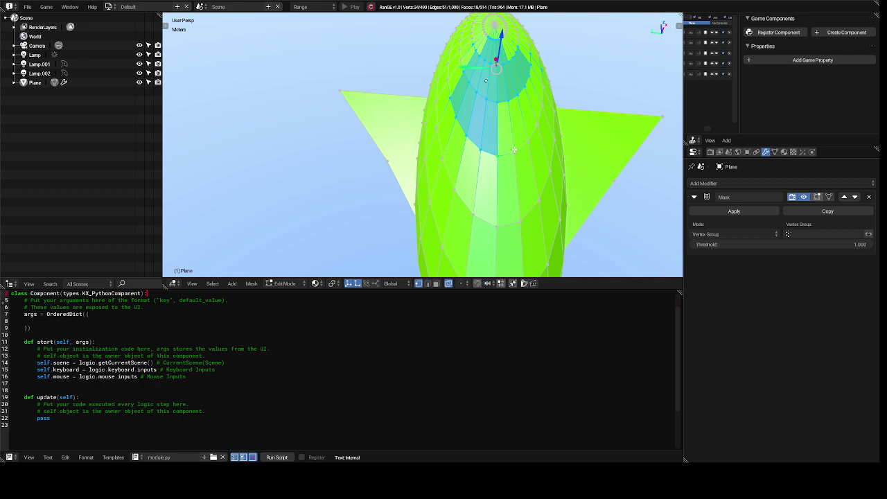
shift+click(514, 151)
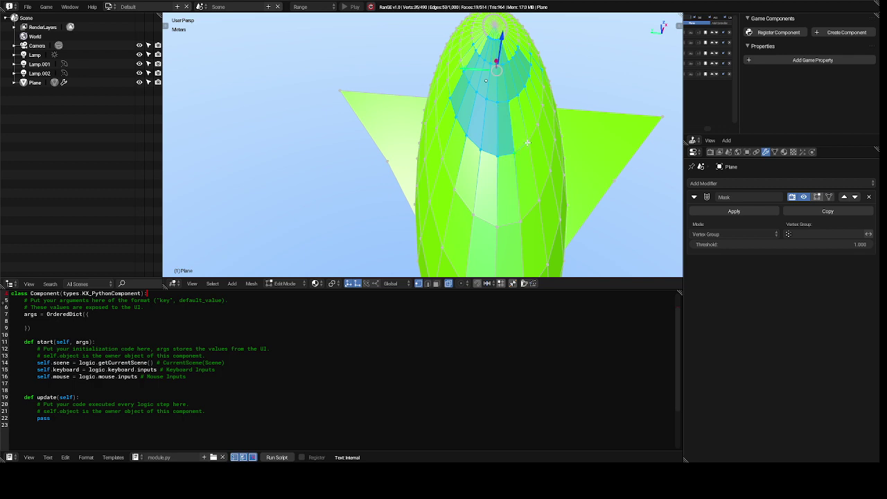
shift+click(528, 142)
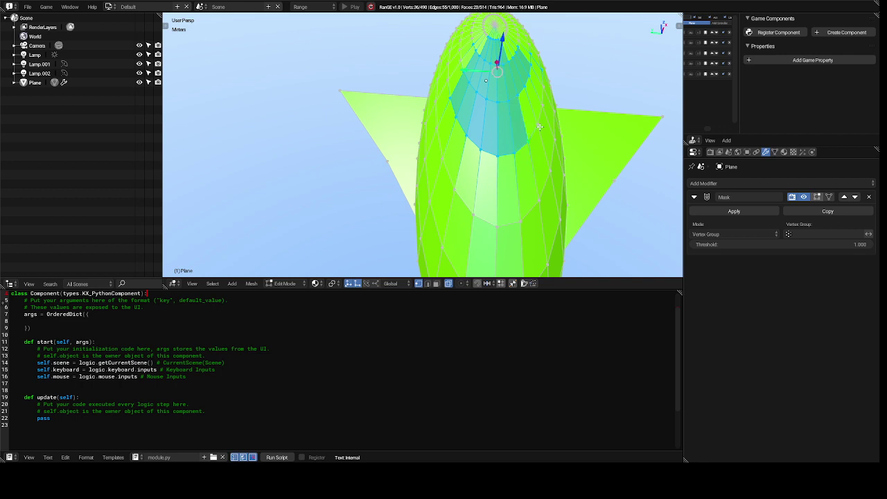
shift+click(540, 127)
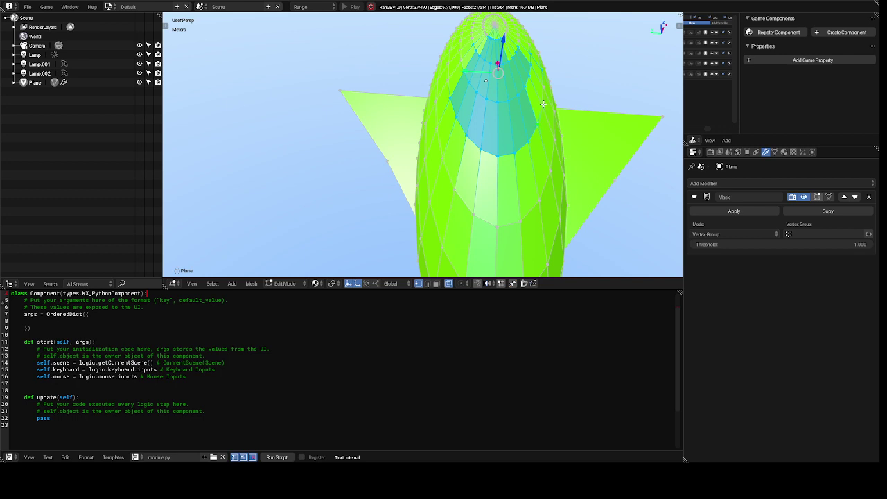
shift+click(543, 104)
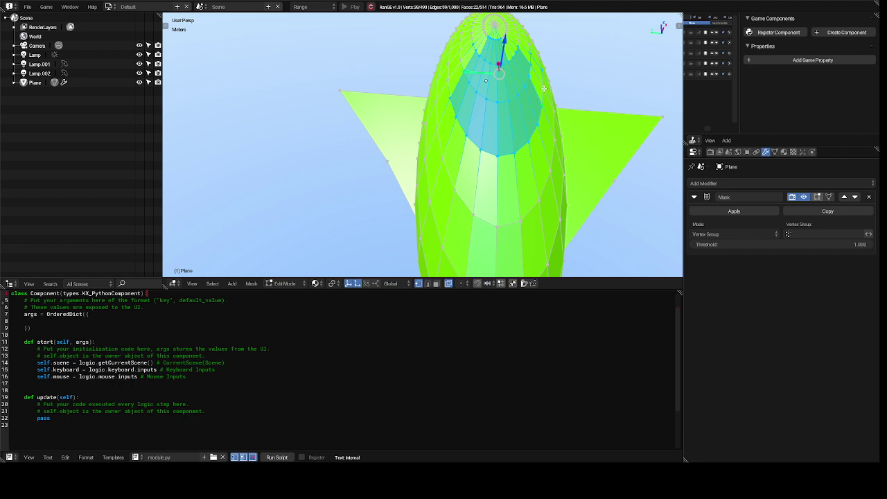
shift+right_click(544, 88)
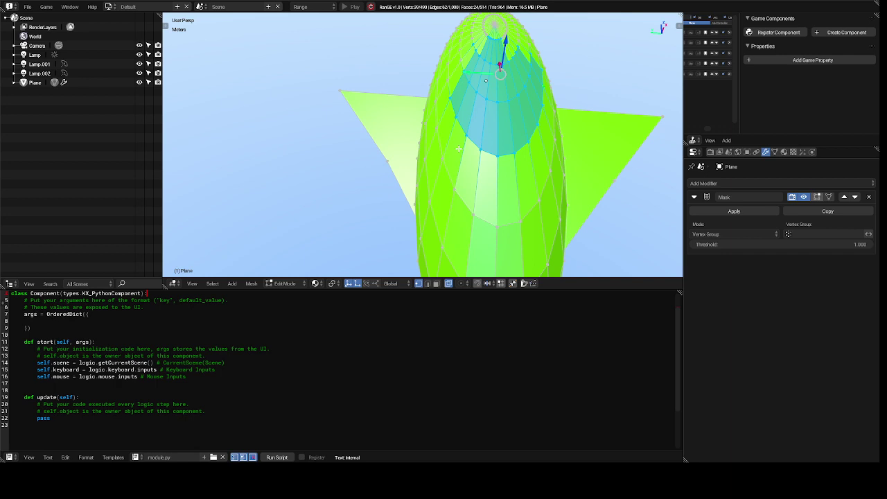
mouse_move(459, 148)
ctrl+mouse_down()
mouse_move(431, 163)
mouse_move(466, 208)
mouse_move(460, 220)
mouse_move(477, 228)
mouse_move(547, 231)
mouse_move(559, 161)
ctrl+mouse_up()
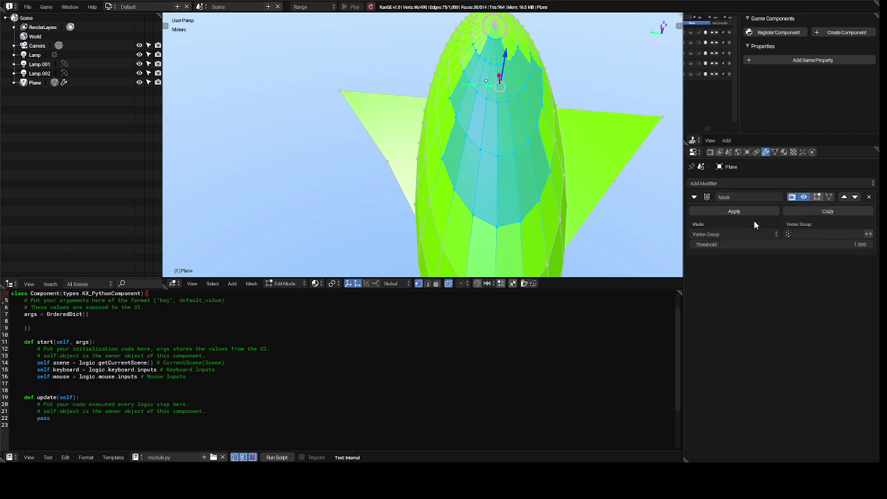
click(790, 236)
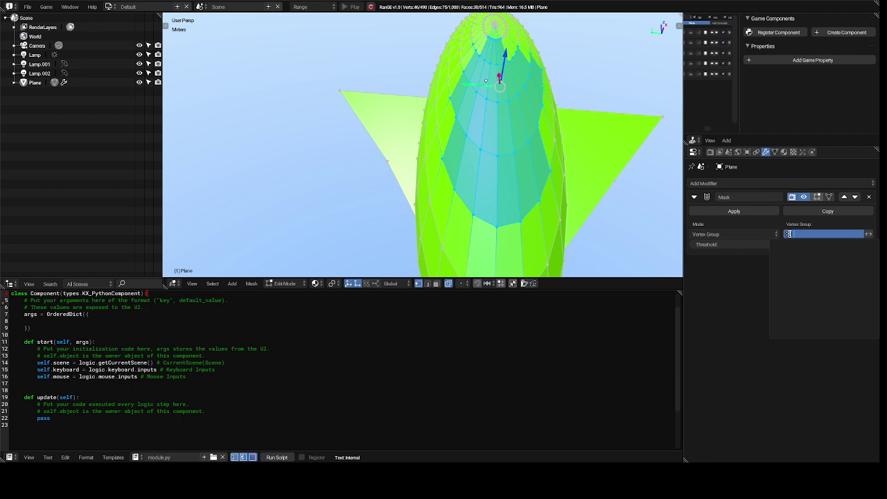
click(742, 283)
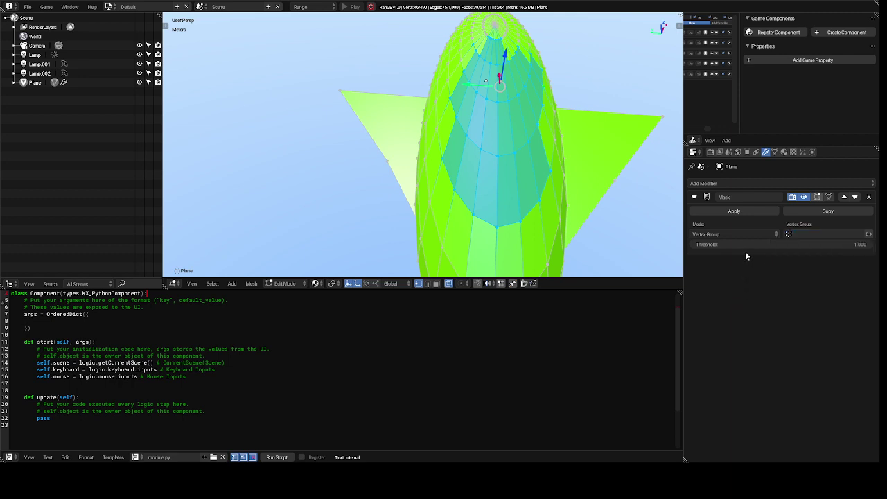
click(729, 201)
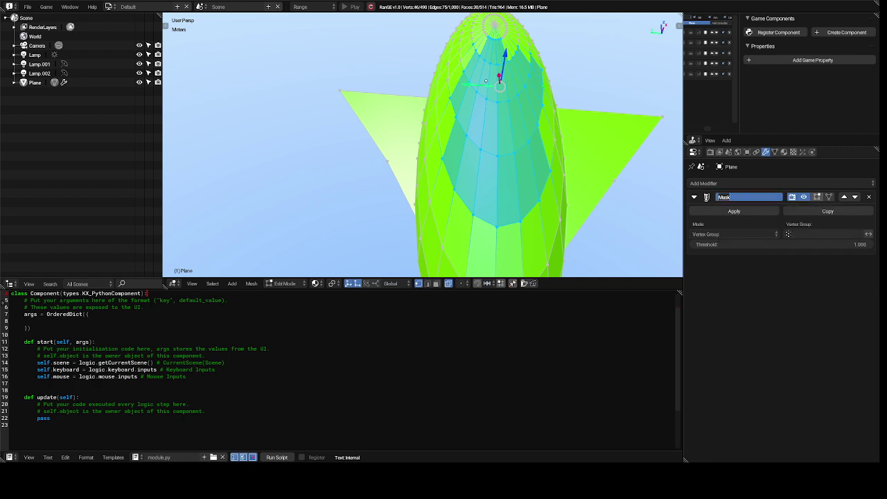
click(709, 201)
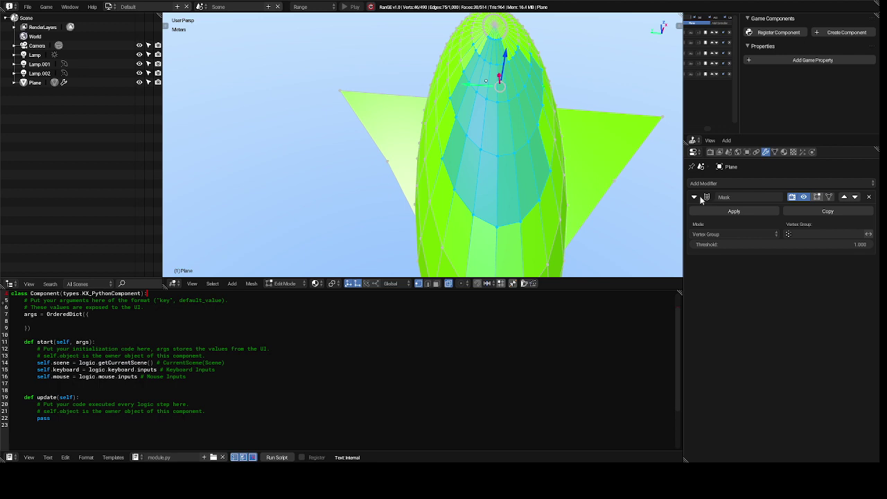
click(694, 198)
click(693, 198)
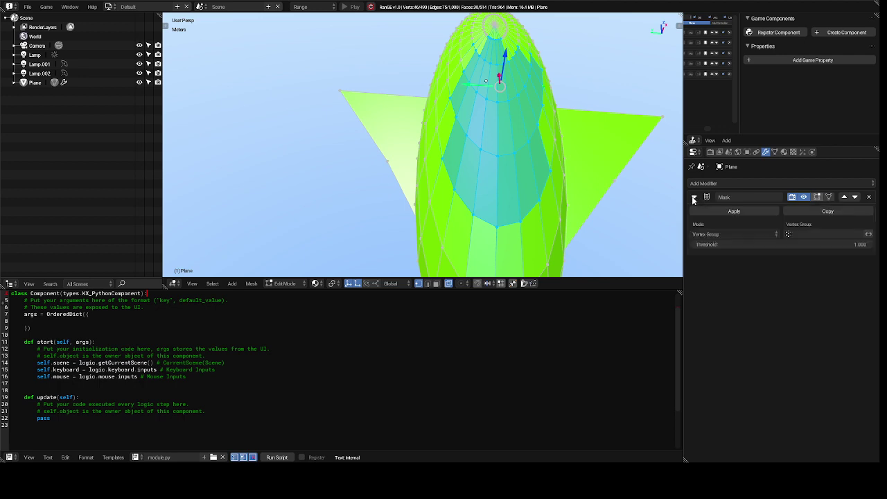
Toggle the Mask modifier's Edit Mode display on and off, enable its edit cage option, and check for available vertex groups.
click(819, 198)
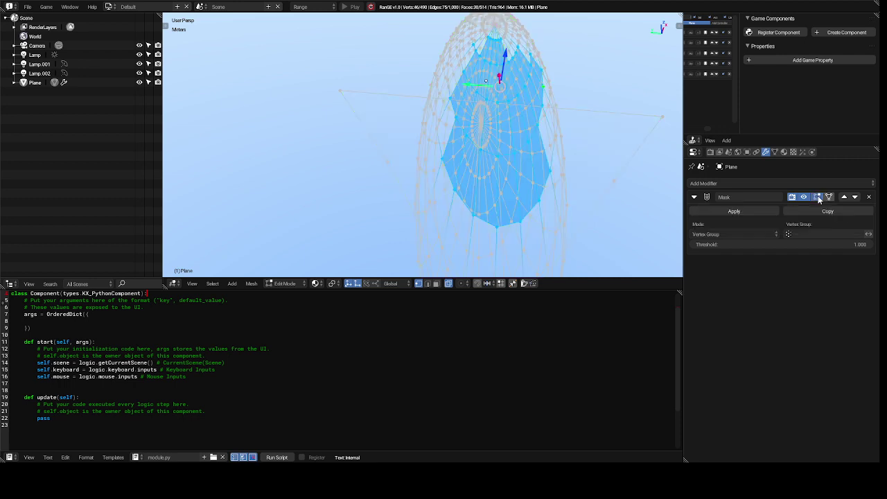
click(819, 198)
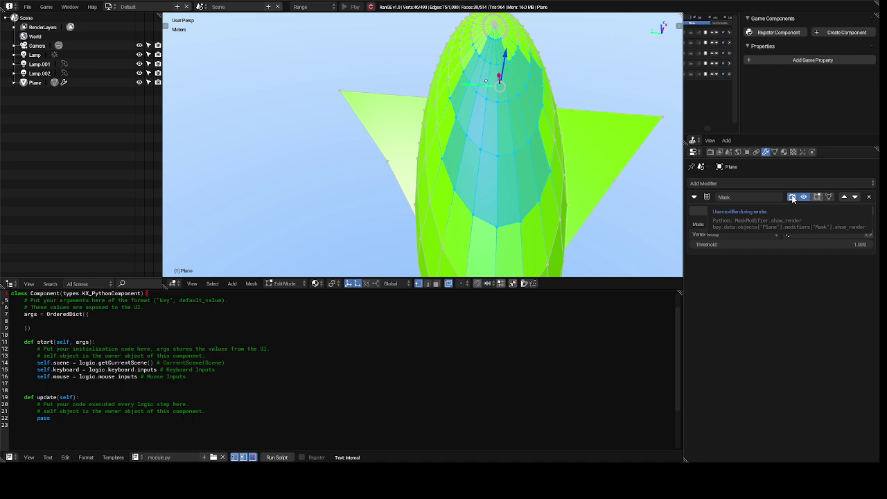
click(829, 198)
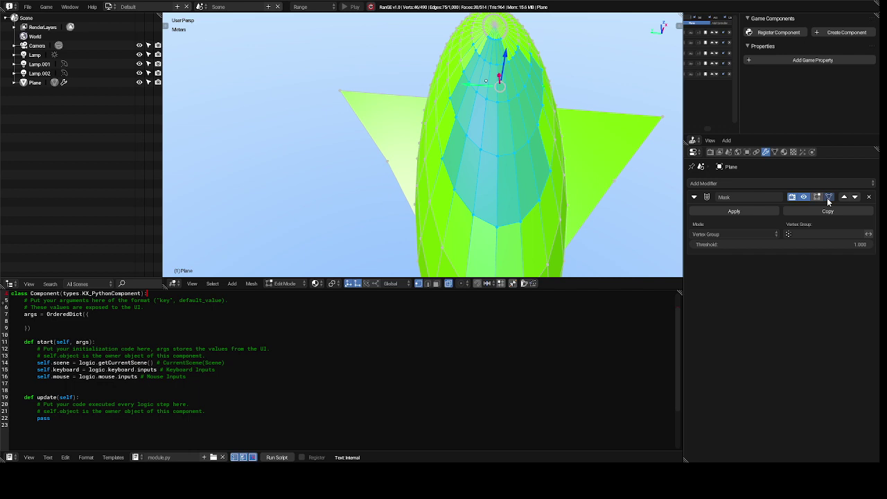
click(813, 234)
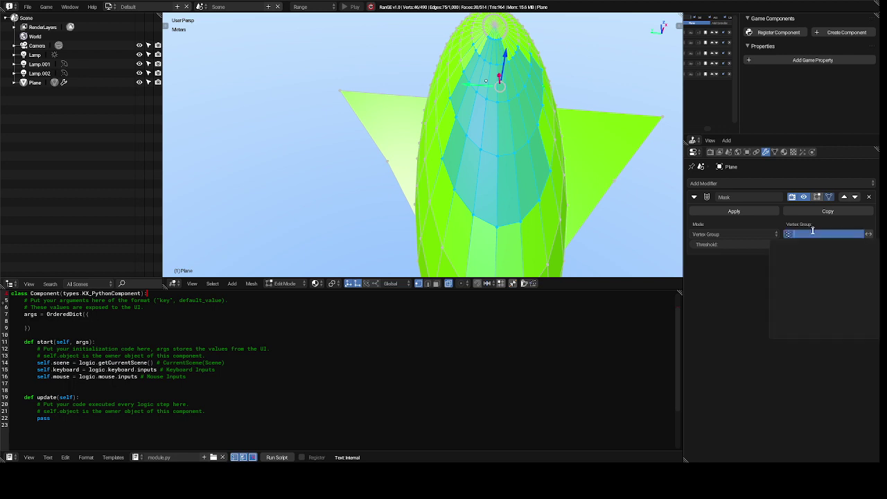
click(736, 313)
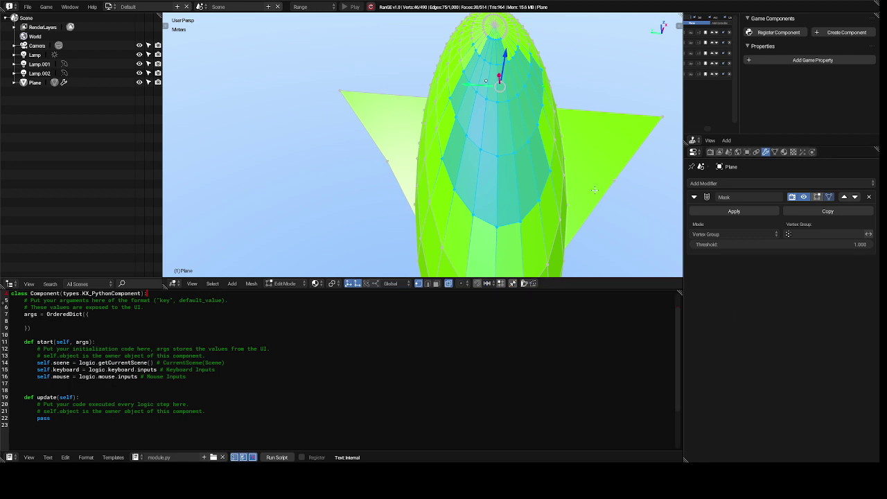
Deselect all vertices and remove the Mask modifier from the aircraft.
key(a)
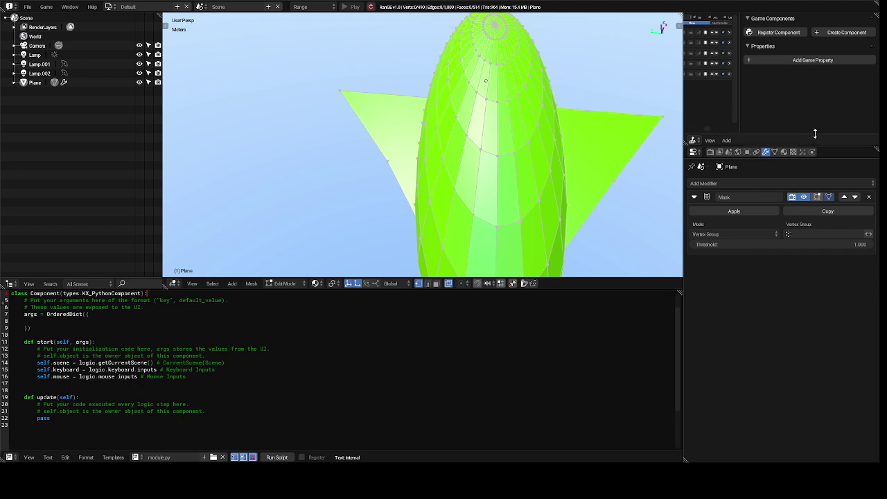
click(871, 197)
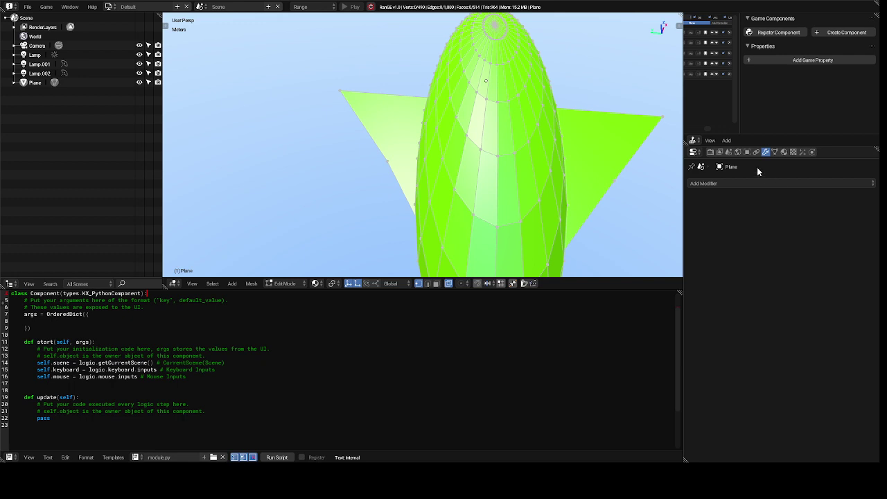
Show the aircraft's object properties and lasso-select a canopy-shaped patch of vertices on the upper front of the fuselage.
click(693, 142)
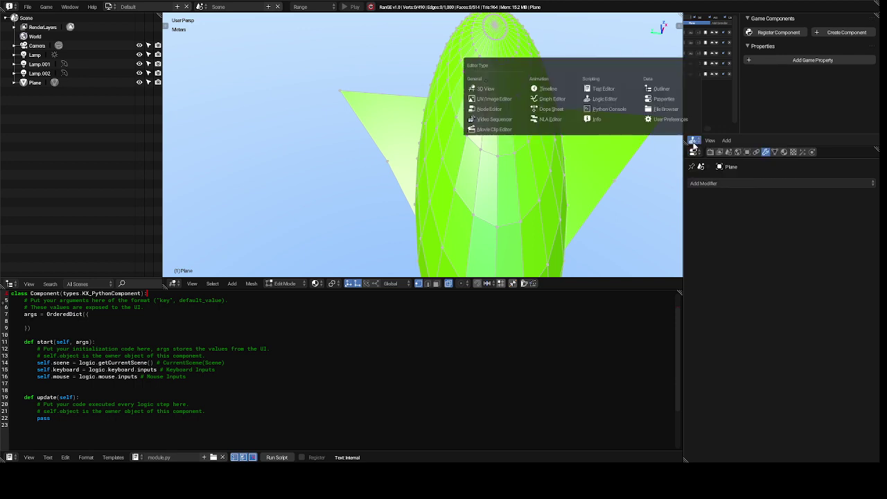
click(747, 152)
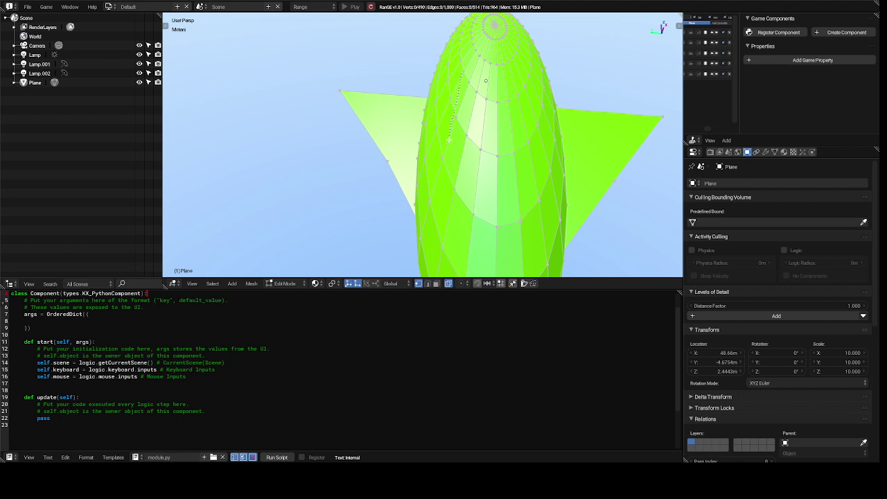
click(438, 179)
click(487, 250)
key(Return)
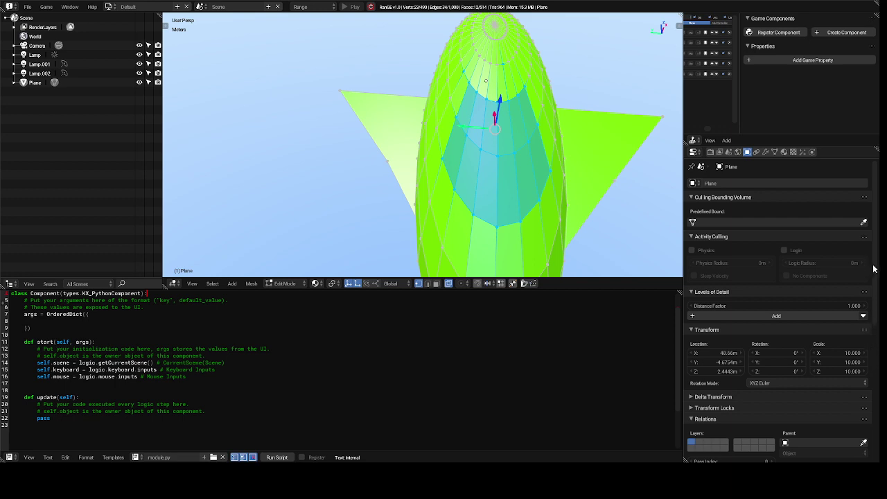
Look through the aircraft's object properties, from the culling and levels of detail settings down to the MS3D model settings.
scroll(875, 268, down, 2)
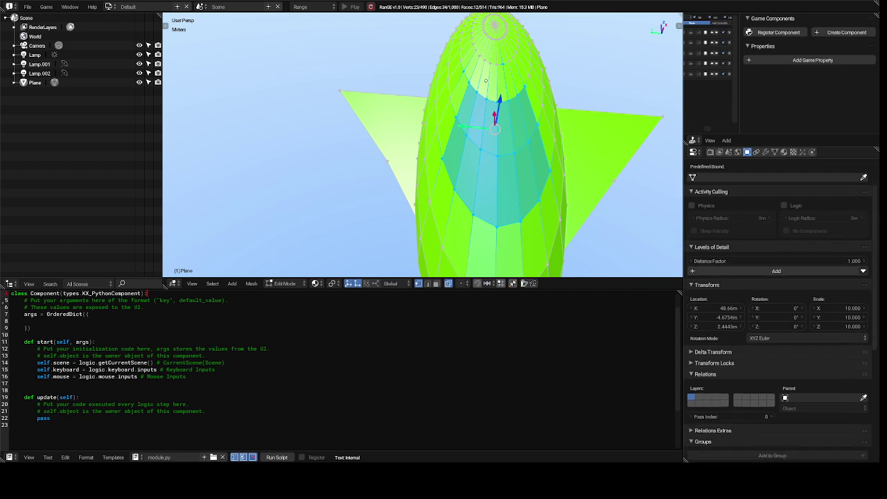
scroll(874, 271, down, 1)
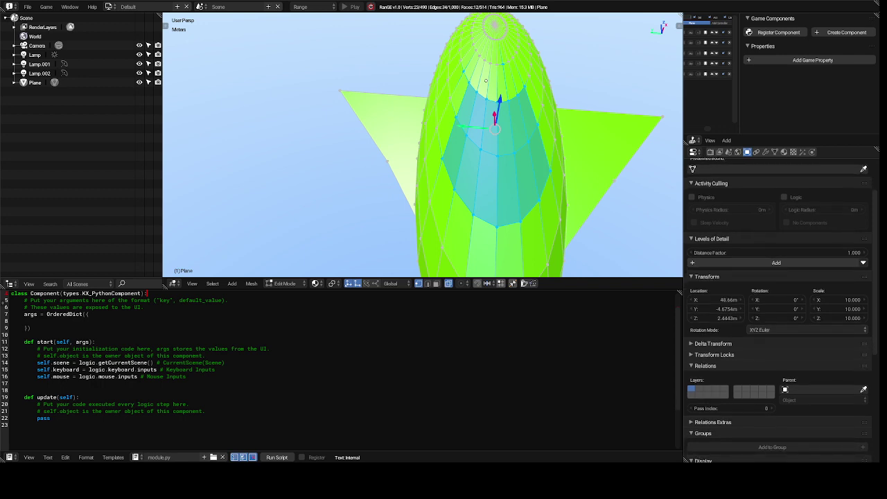
scroll(875, 271, down, 1)
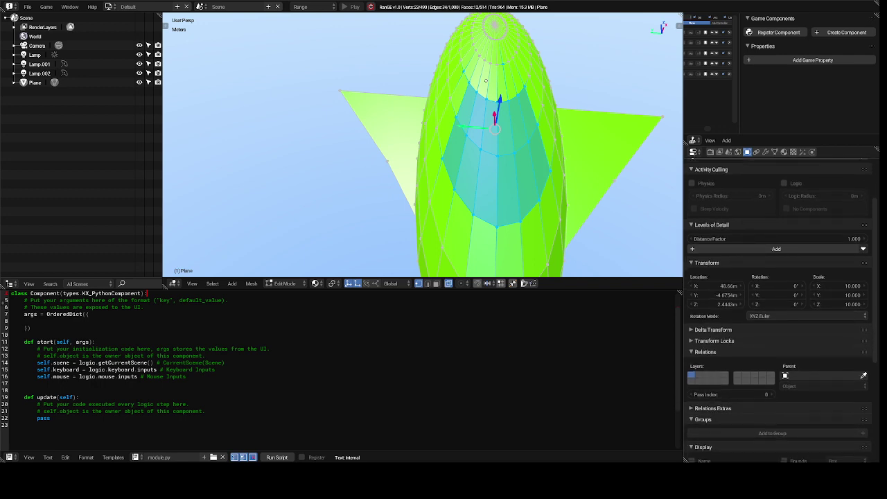
scroll(874, 271, down, 2)
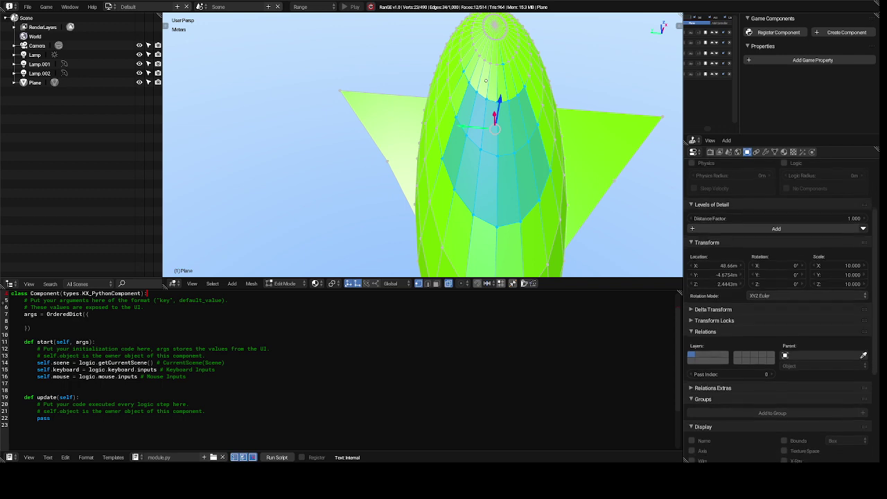
scroll(781, 309, down, 3)
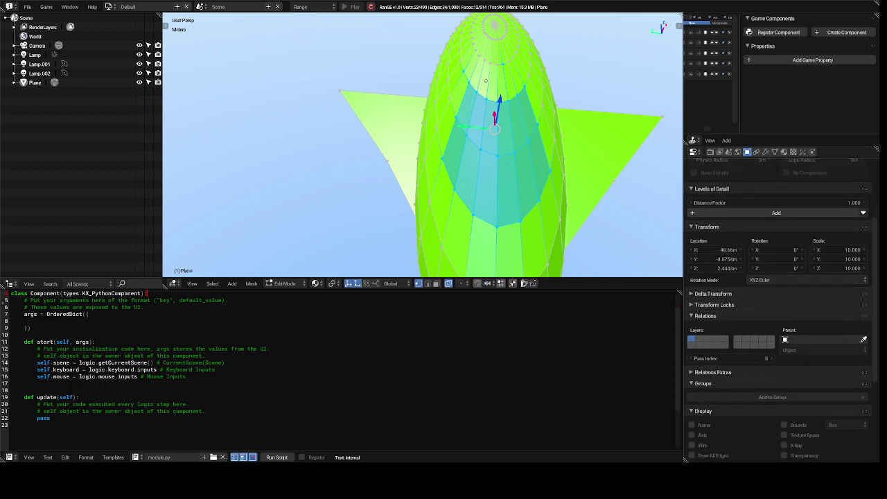
scroll(781, 309, down, 2)
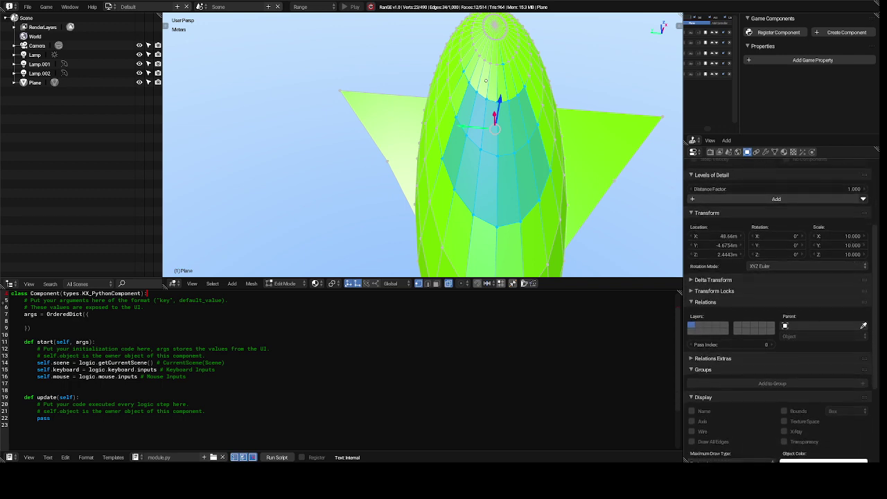
scroll(781, 310, down, 4)
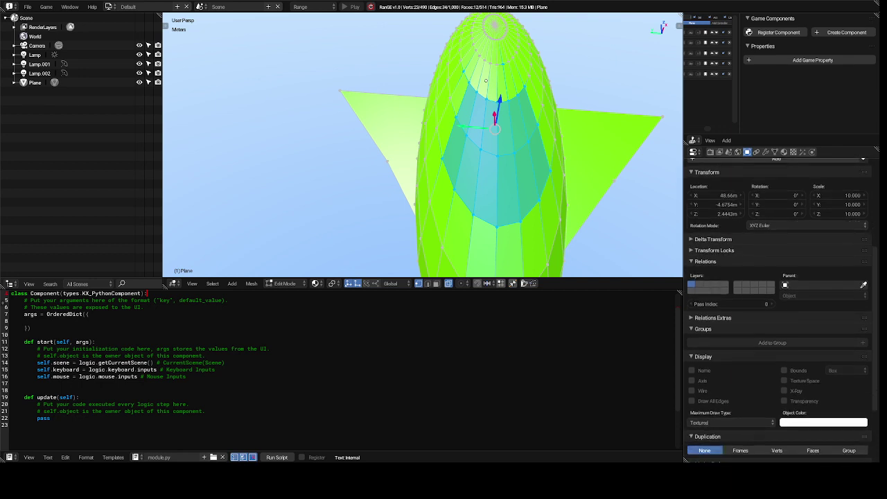
scroll(781, 309, down, 5)
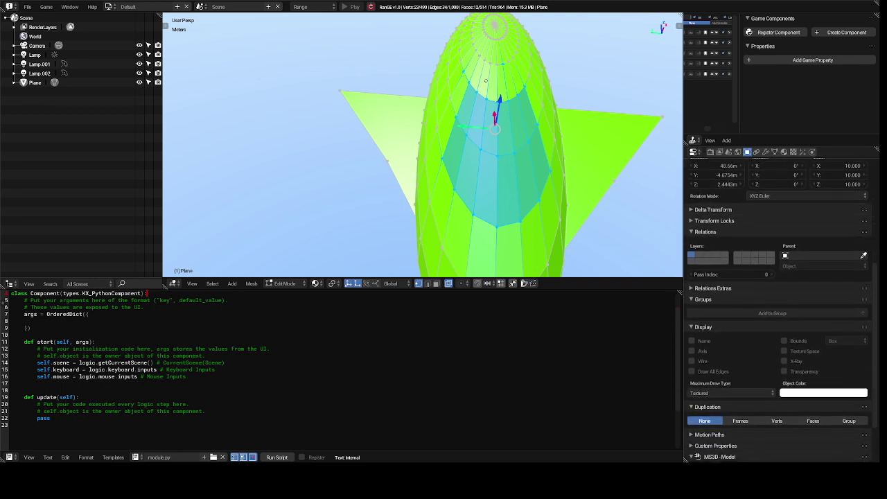
scroll(781, 309, down, 4)
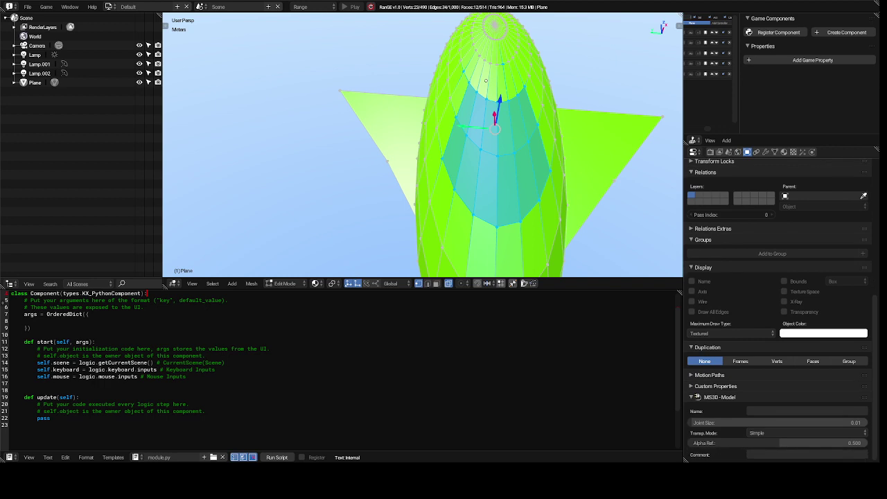
scroll(780, 309, up, 1)
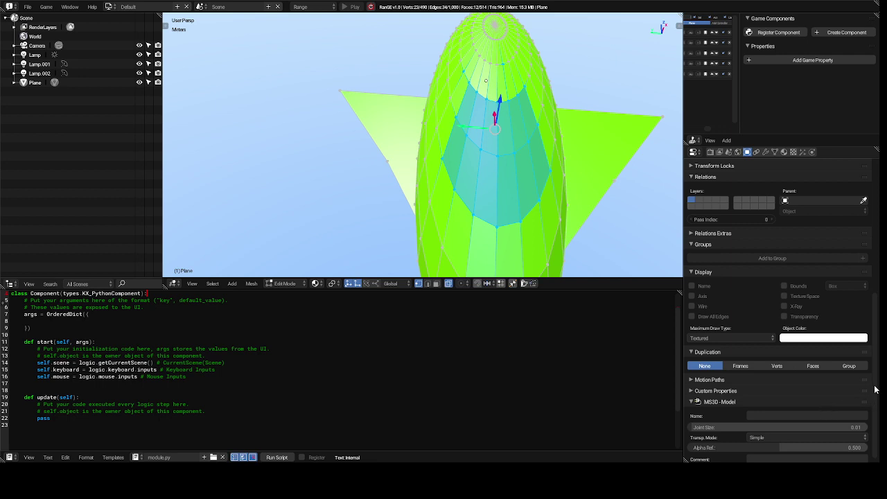
scroll(875, 390, down, 1)
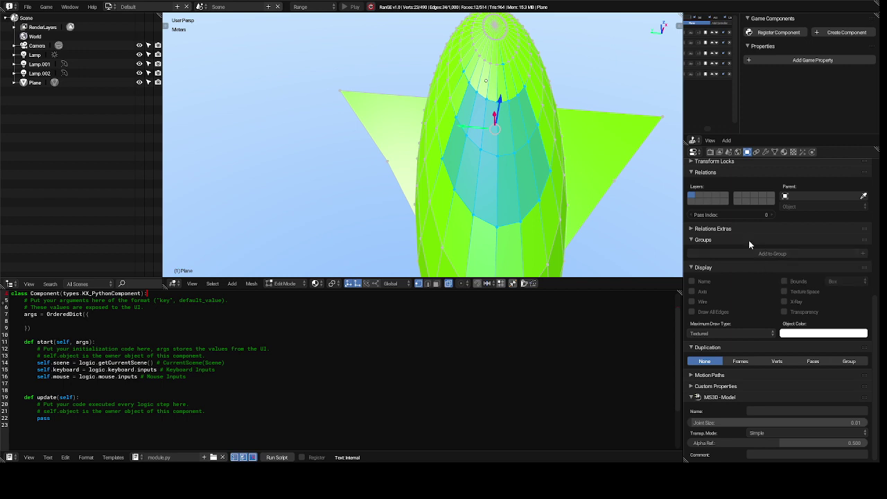
Collapse the Groups, Display and Duplication sections of the aircraft's object properties.
click(696, 239)
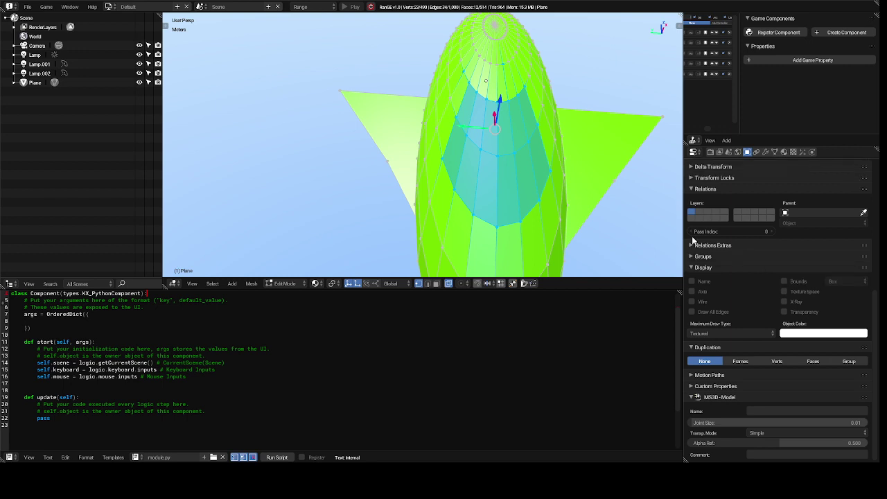
click(694, 269)
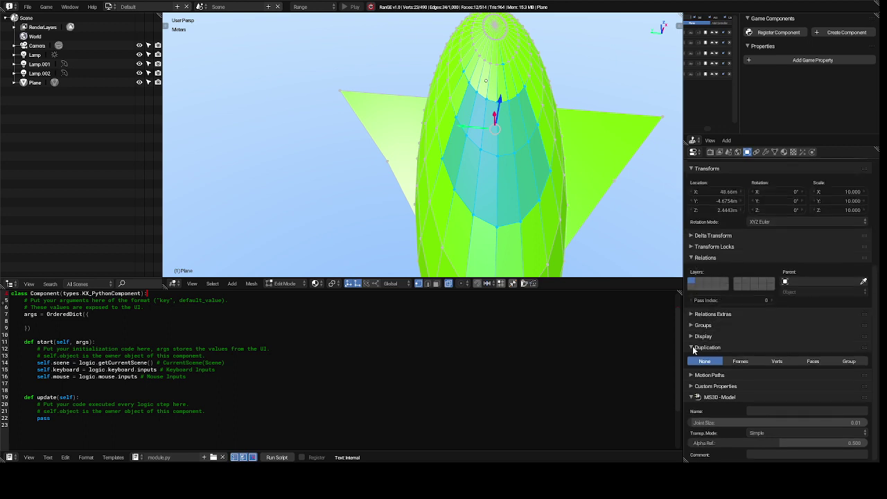
click(692, 349)
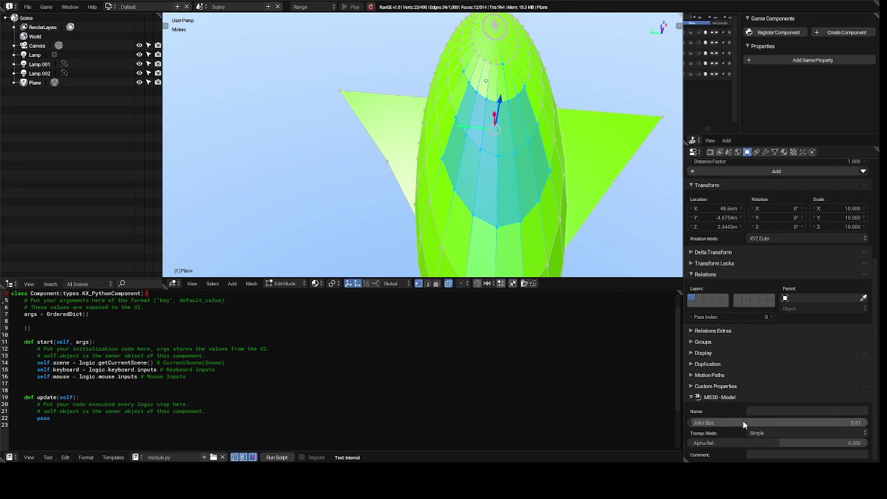
Set the MS3D model's joint size to 6.52, raise its alpha reference, and collapse the MS3D model section.
drag(743, 421, 859, 421)
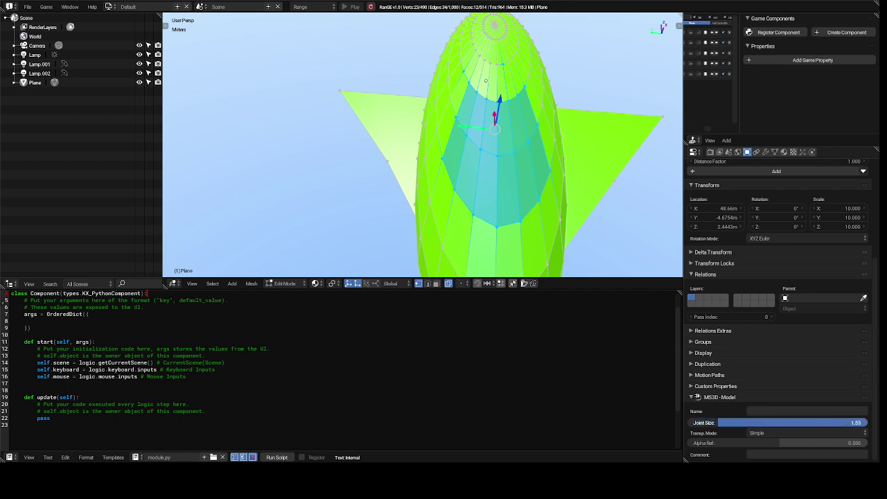
drag(718, 422, 807, 421)
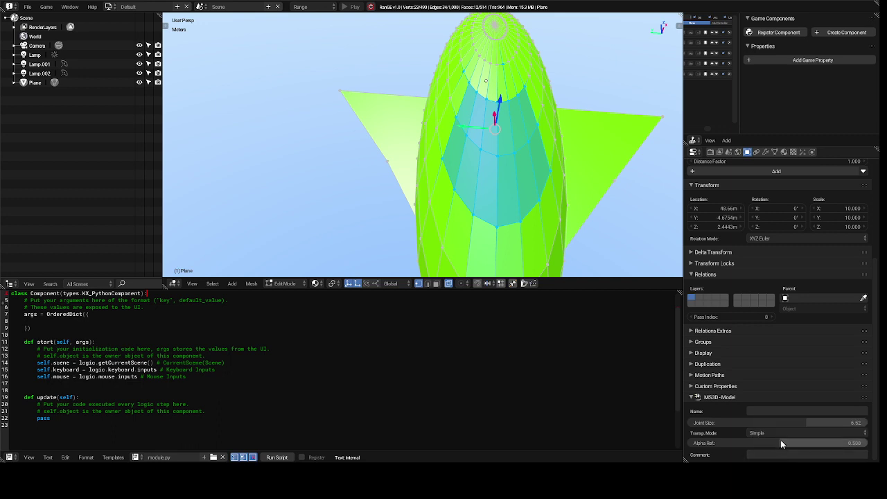
drag(782, 443, 860, 444)
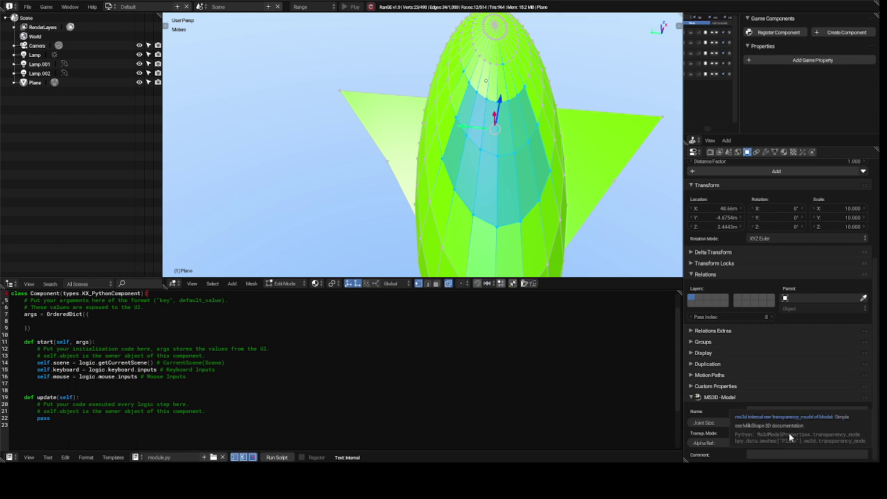
click(691, 397)
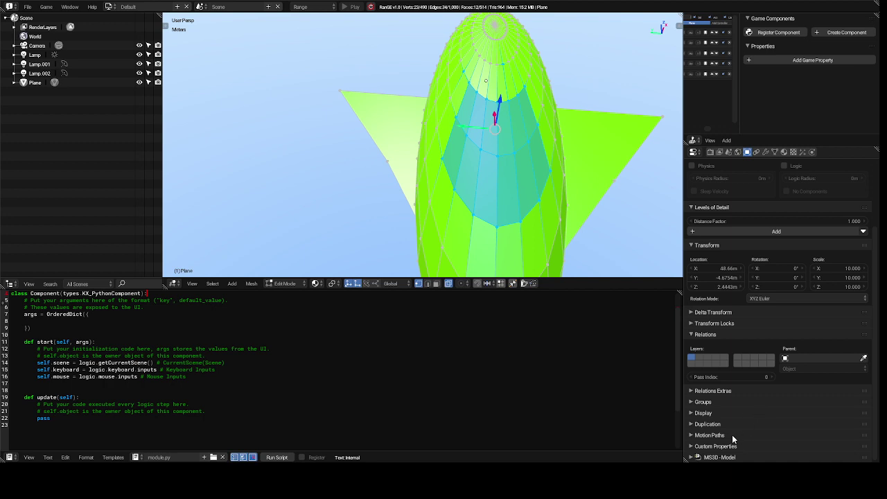
Expand the aircraft's Display settings and enable Transparency for the object.
click(698, 414)
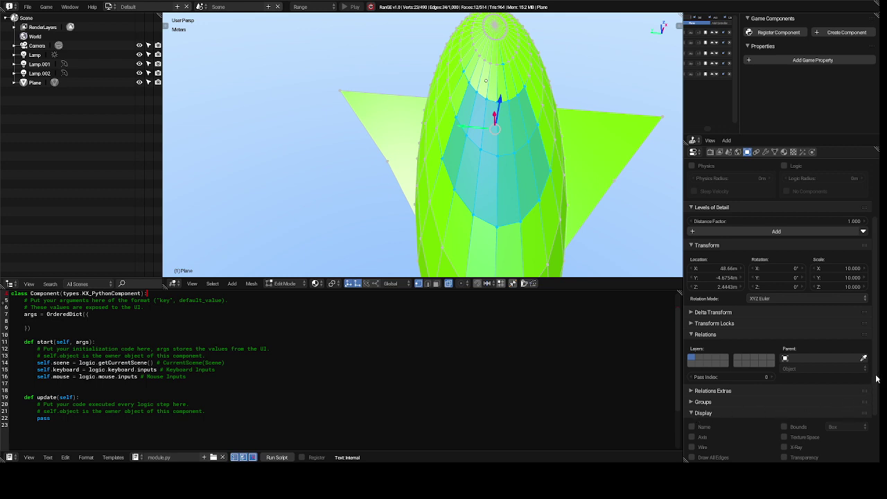
scroll(876, 380, down, 3)
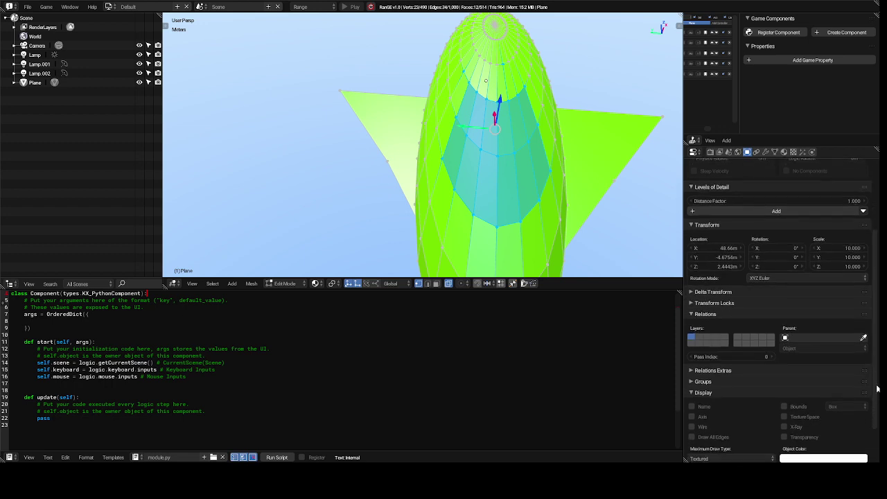
scroll(876, 379, down, 2)
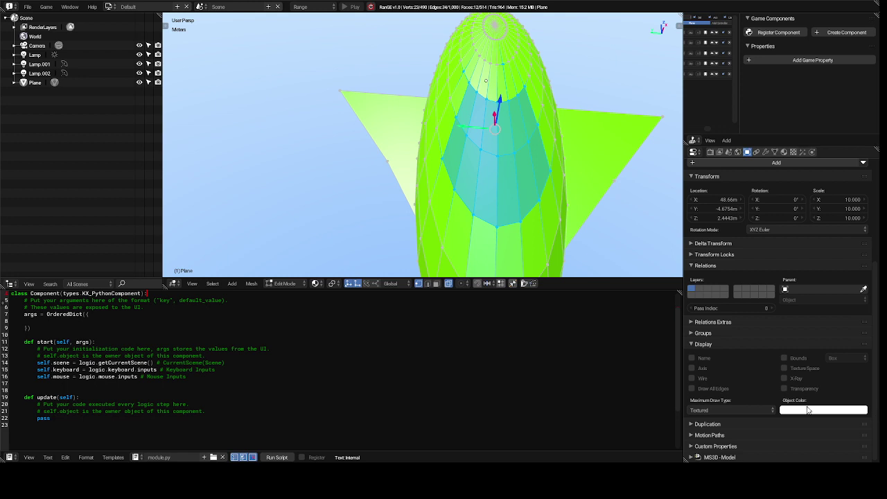
click(765, 411)
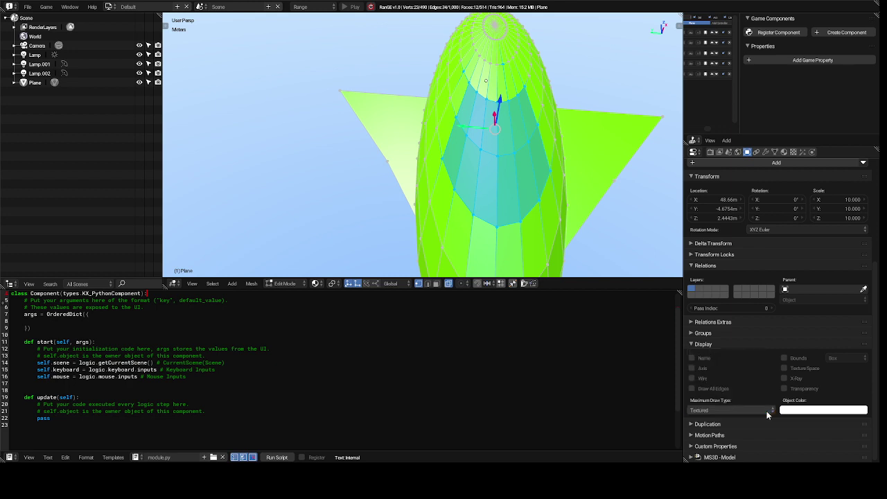
click(771, 409)
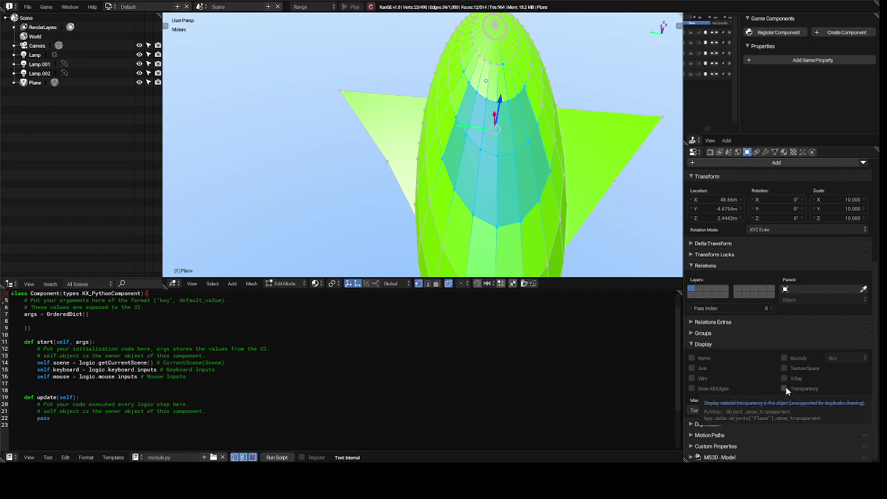
click(785, 389)
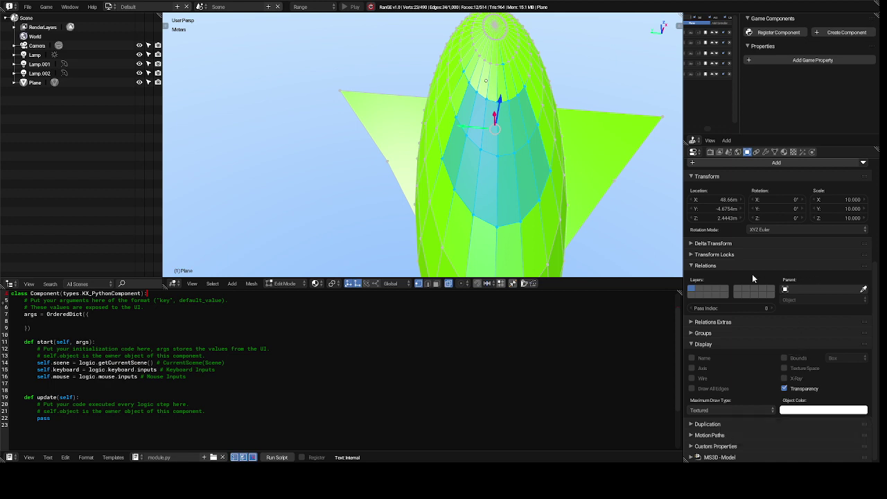
Add a level of detail to the aircraft and check its object choices without assigning one.
click(788, 161)
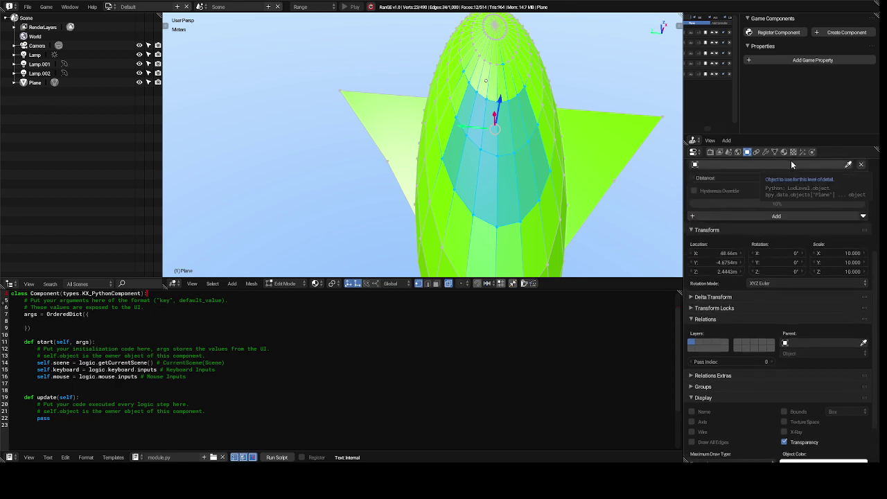
click(742, 165)
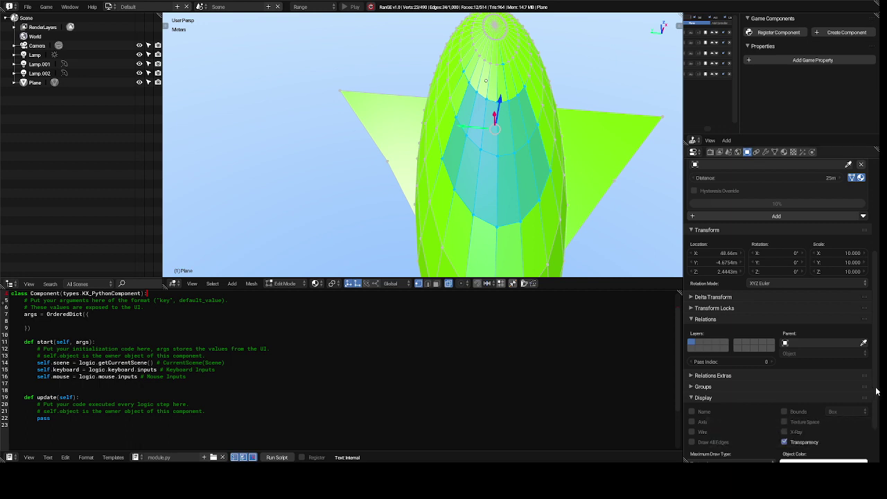
Try the Solid and Wire maximum draw types on the aircraft, then restore Textured.
scroll(875, 392, down, 3)
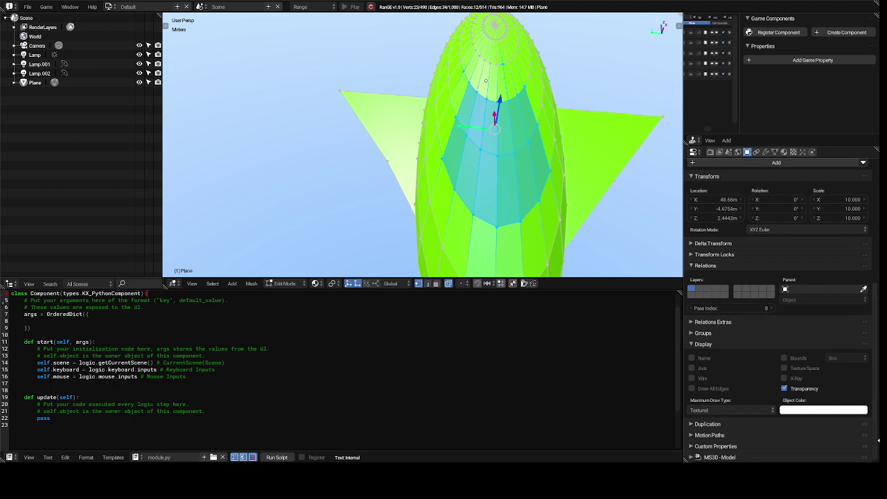
click(763, 410)
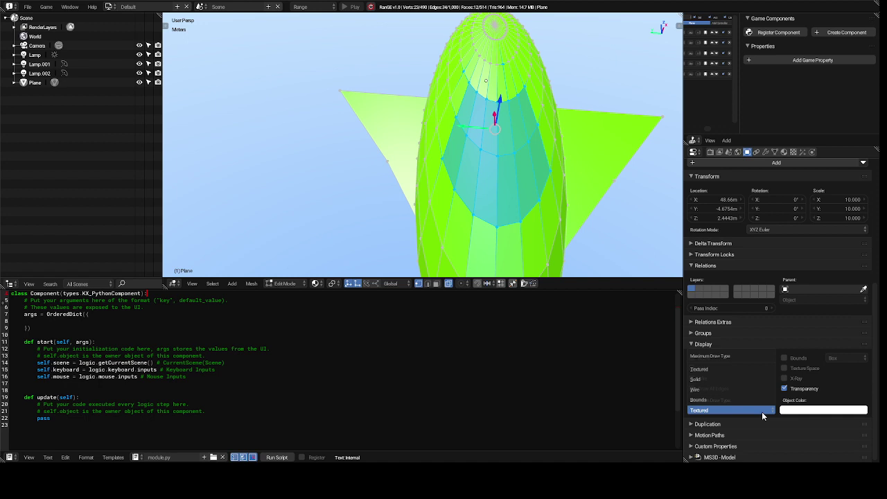
click(733, 378)
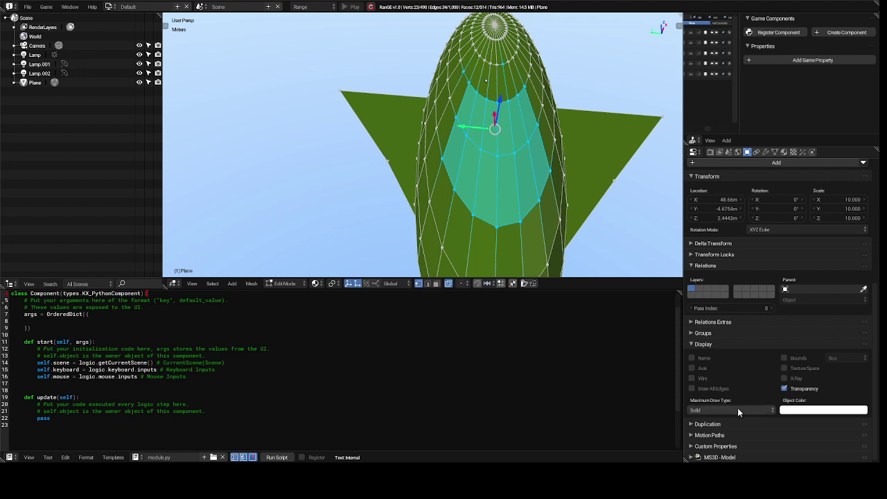
click(738, 410)
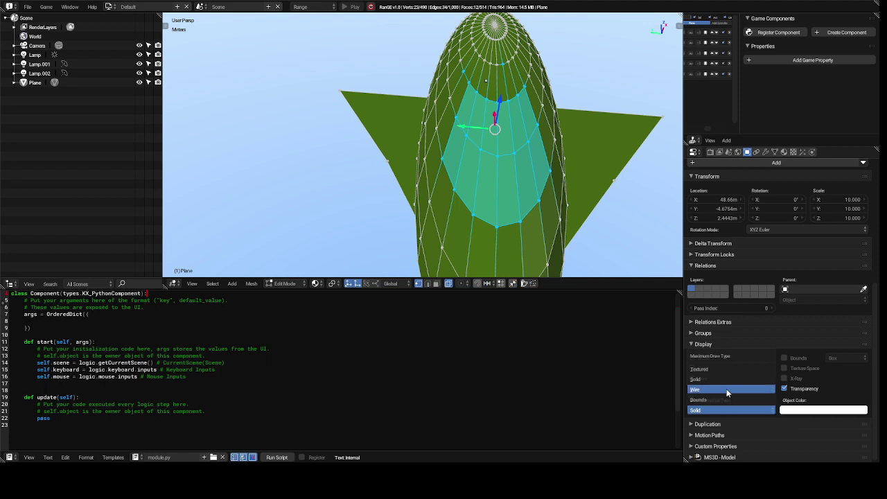
click(726, 389)
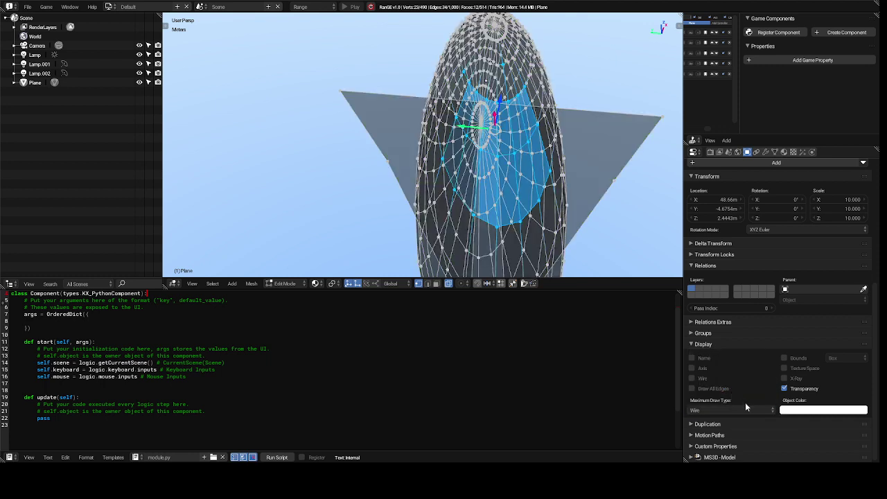
click(748, 409)
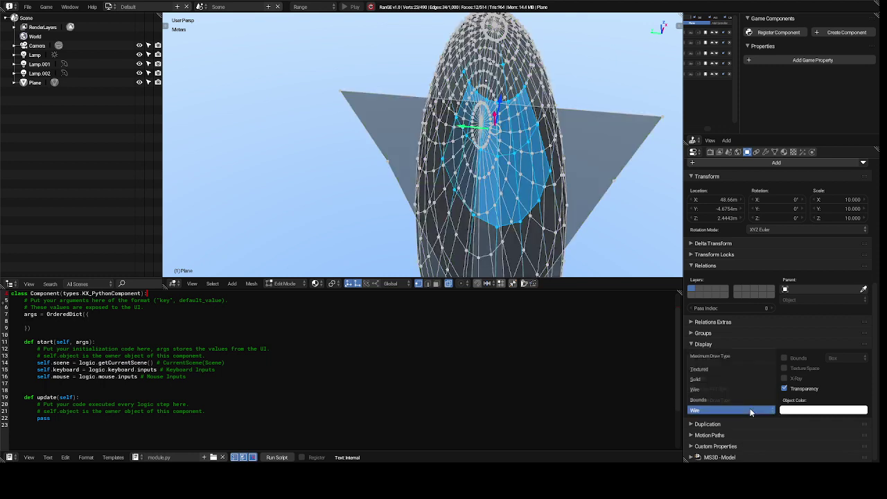
click(726, 369)
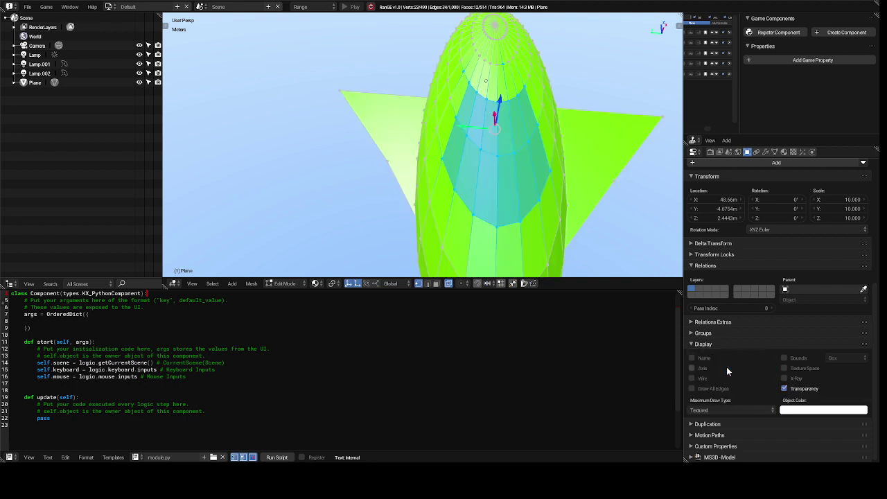
Change the aircraft's object color to blue.
click(813, 412)
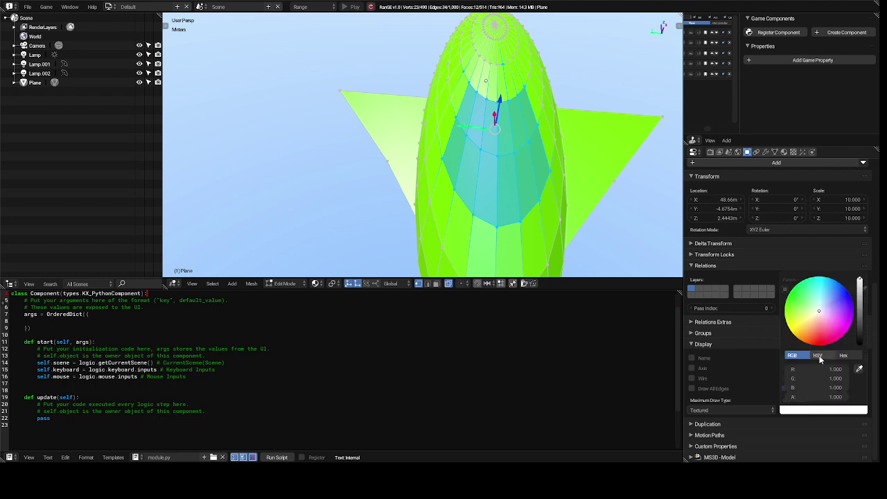
drag(837, 288, 841, 294)
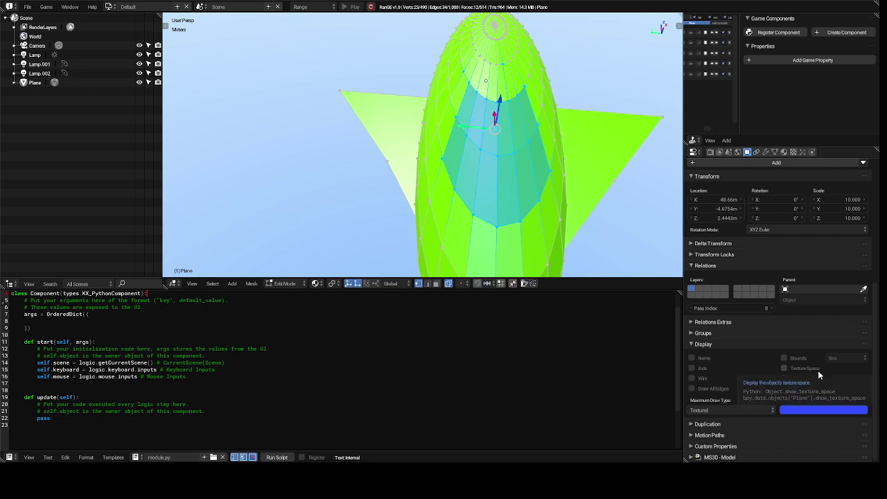
Set the aircraft's display bounds type to Cylinder and try its X-Ray option.
click(839, 359)
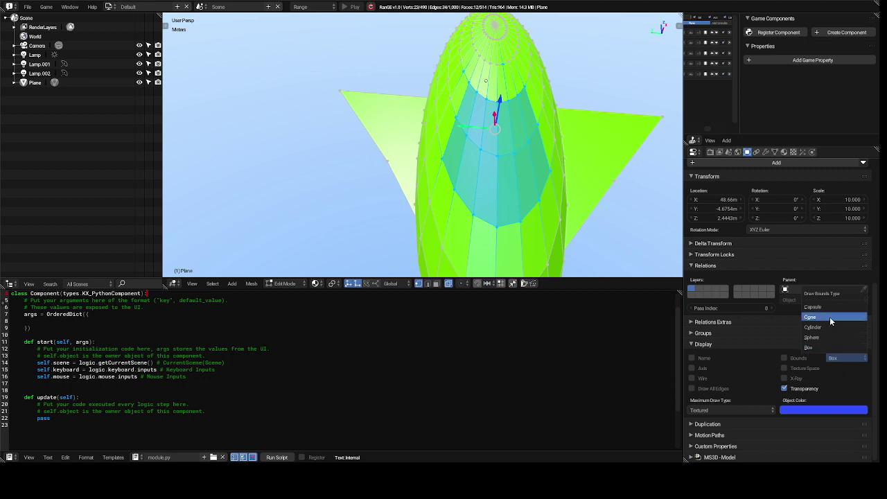
click(830, 328)
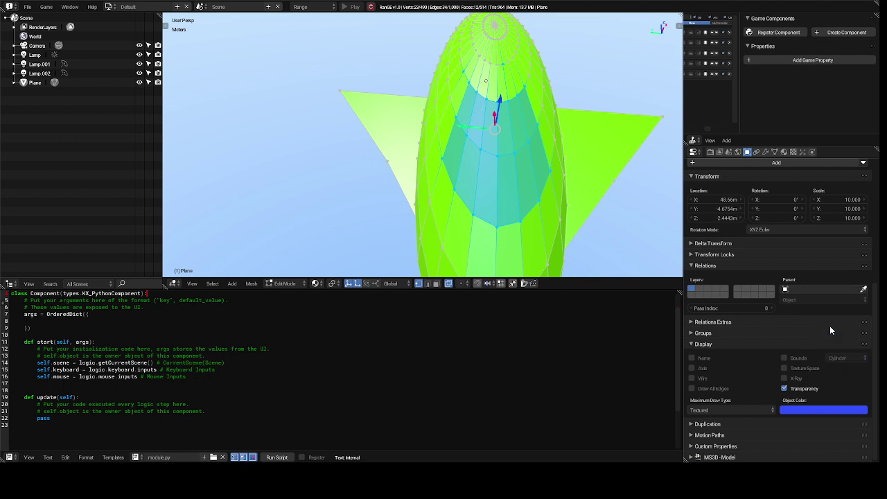
click(784, 379)
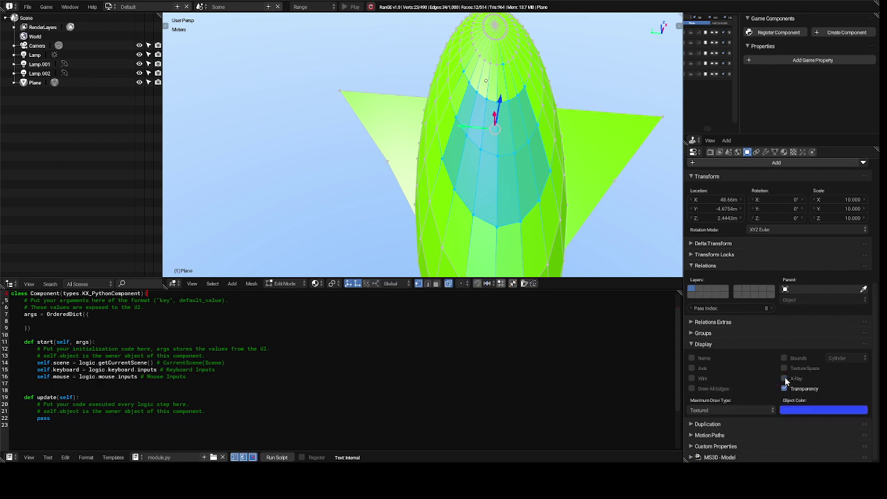
click(785, 378)
Pin the aircraft's object properties and release the pin again.
scroll(878, 379, up, 1)
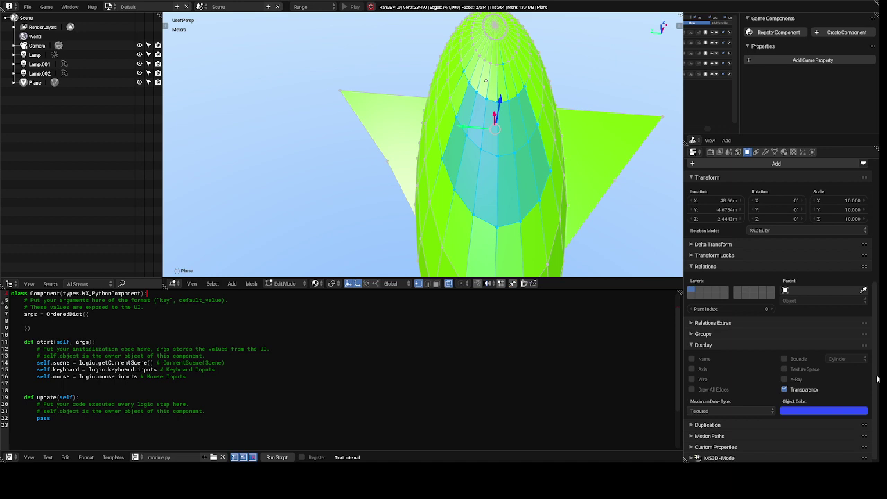
scroll(877, 379, up, 1)
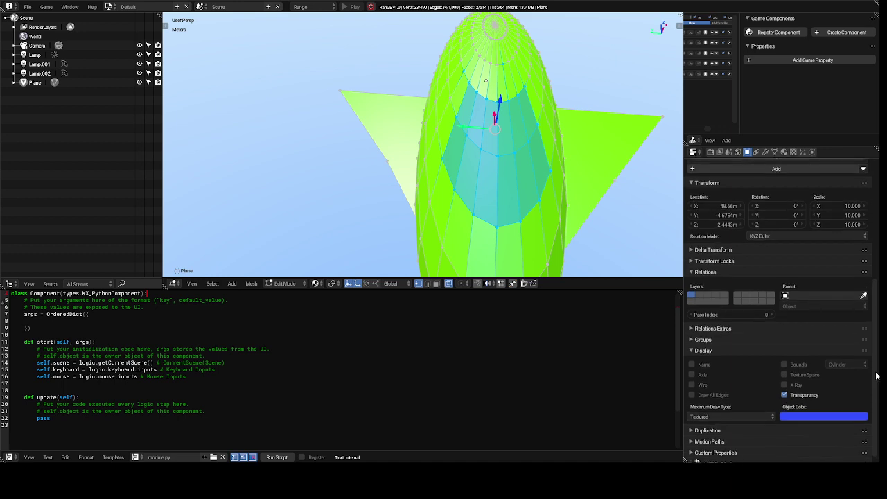
drag(877, 372, 871, 215)
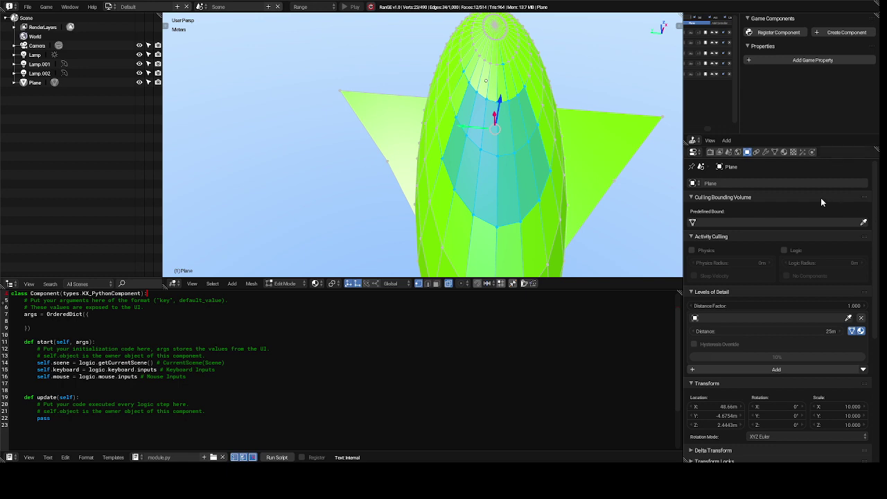
click(691, 167)
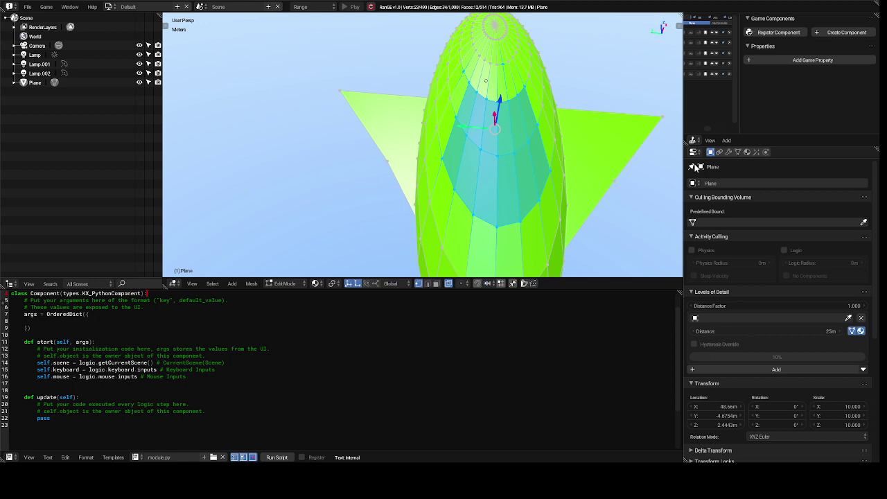
click(693, 167)
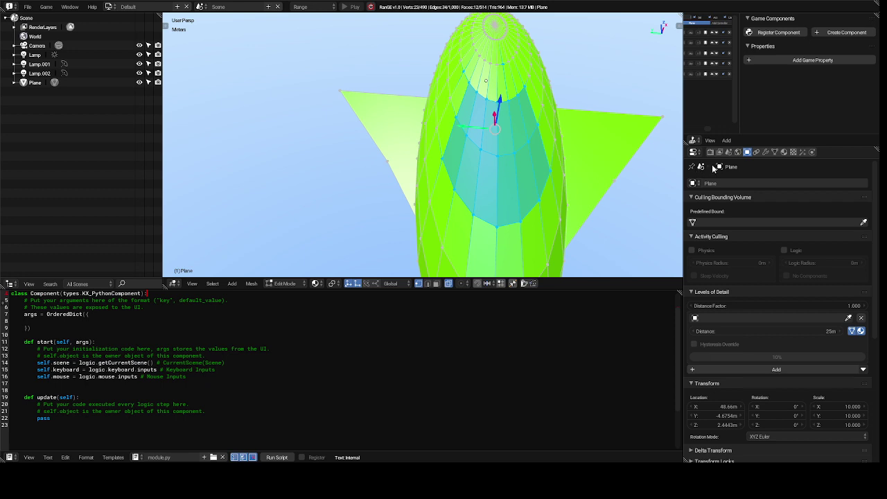
Examine the available modifier types, the aircraft's mesh data settings and its material slots.
click(766, 153)
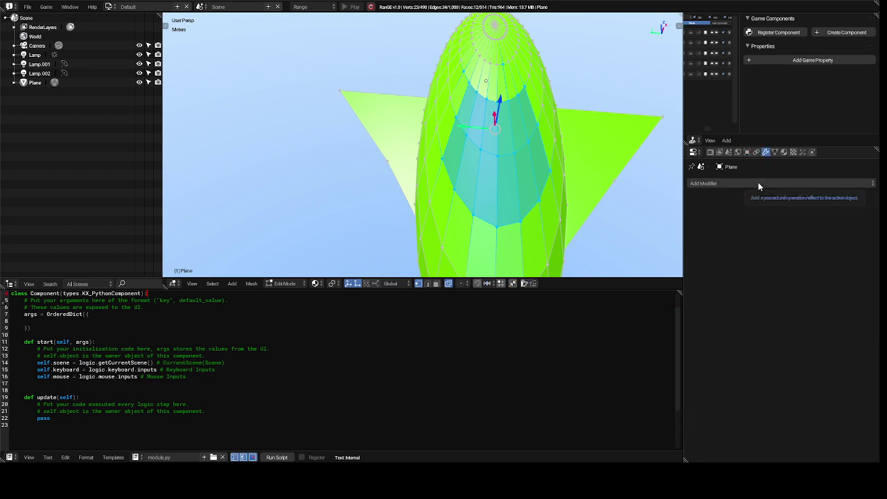
click(759, 183)
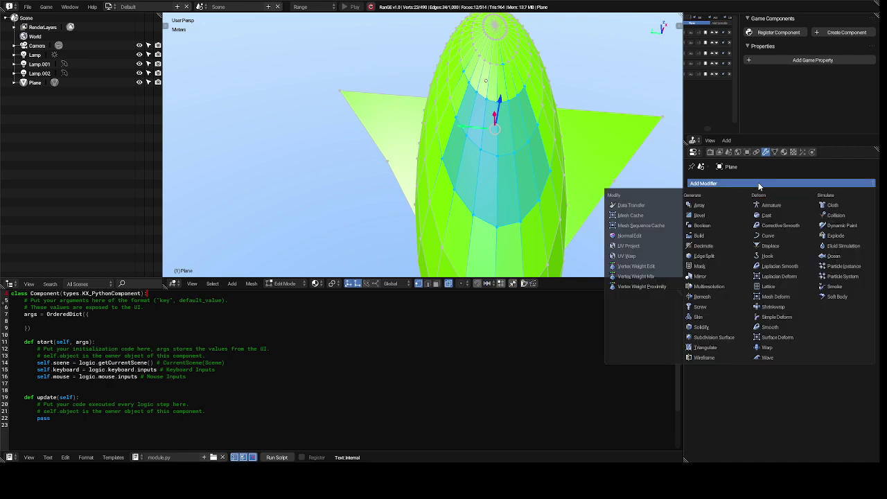
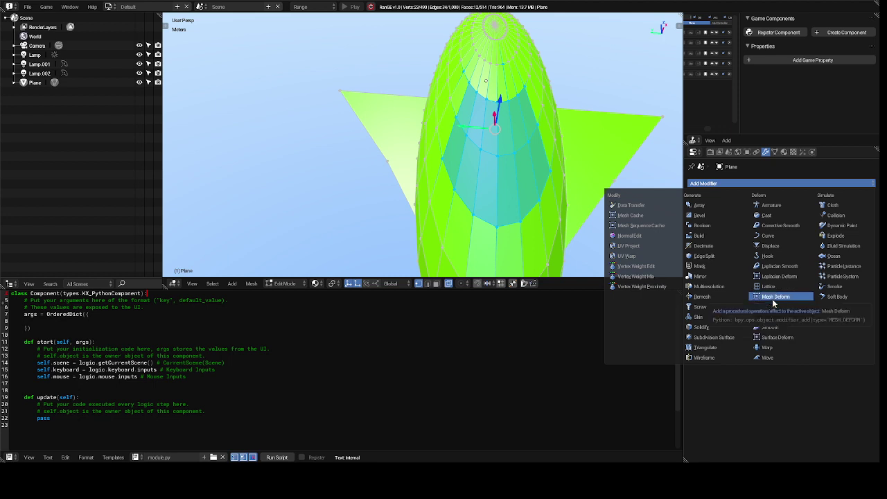
click(775, 153)
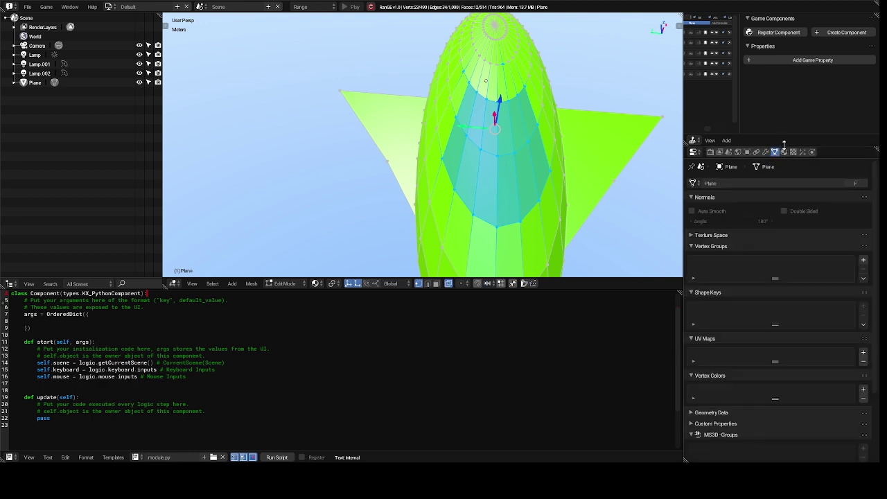
click(784, 151)
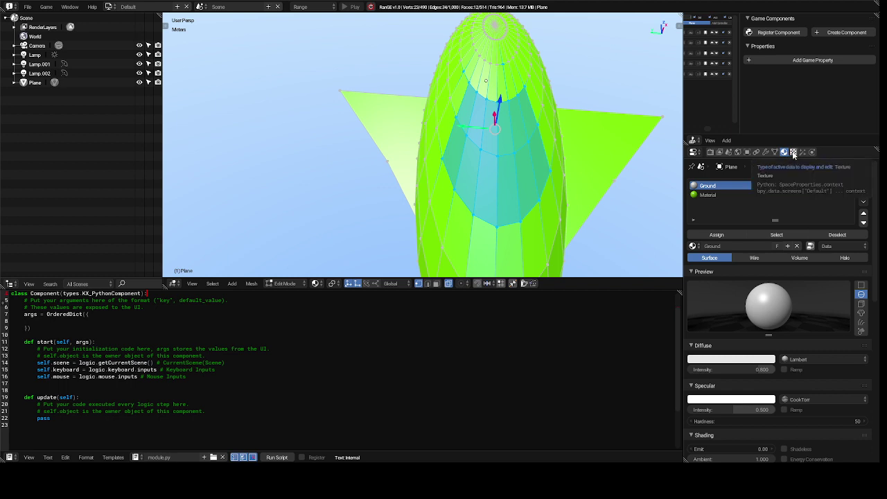
Add a new texture to the first texture slot of the aircraft's Ground material.
click(794, 152)
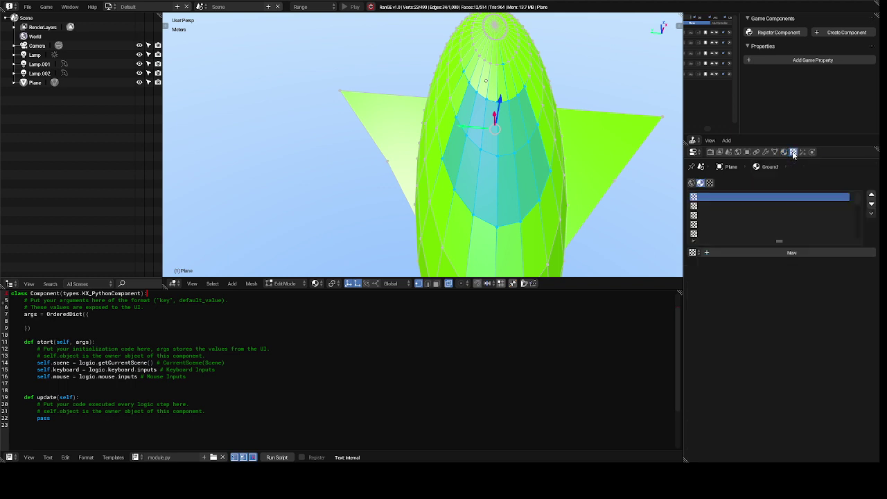
click(692, 252)
click(693, 252)
click(726, 253)
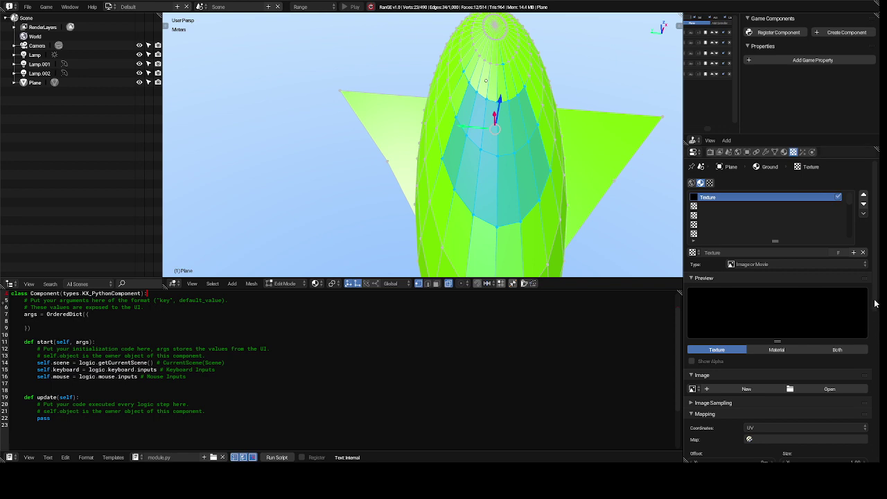
Examine the new texture's image, mapping, parallax and influence settings, including the UV map choices.
scroll(877, 303, down, 5)
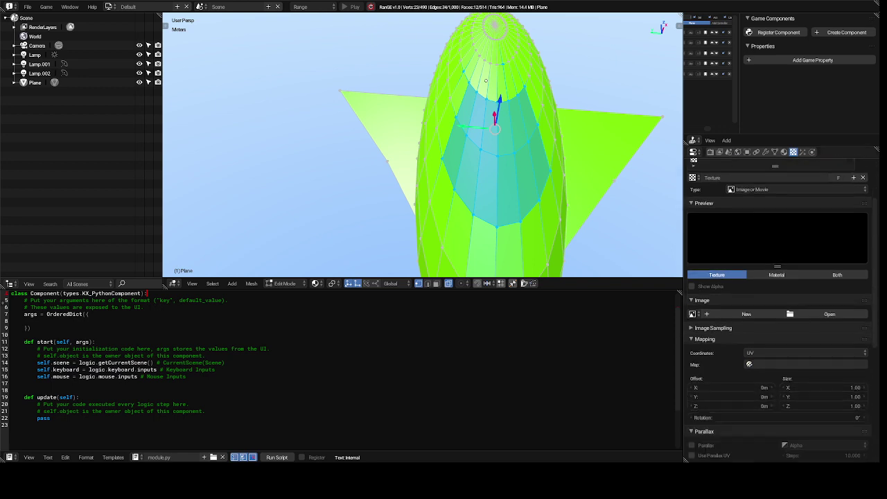
scroll(781, 310, down, 2)
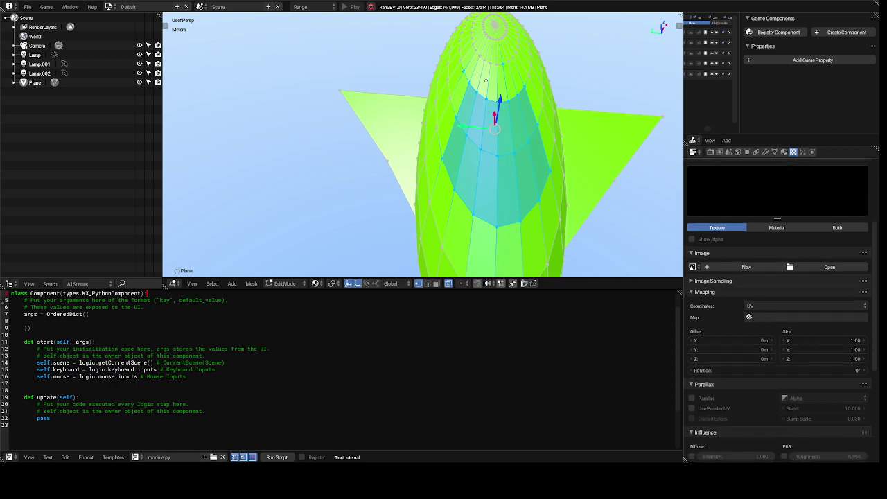
scroll(855, 311, down, 1)
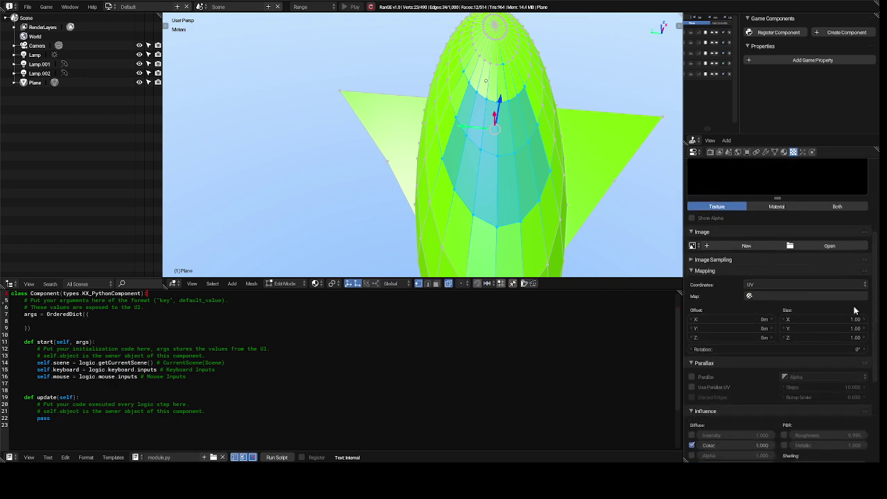
click(811, 294)
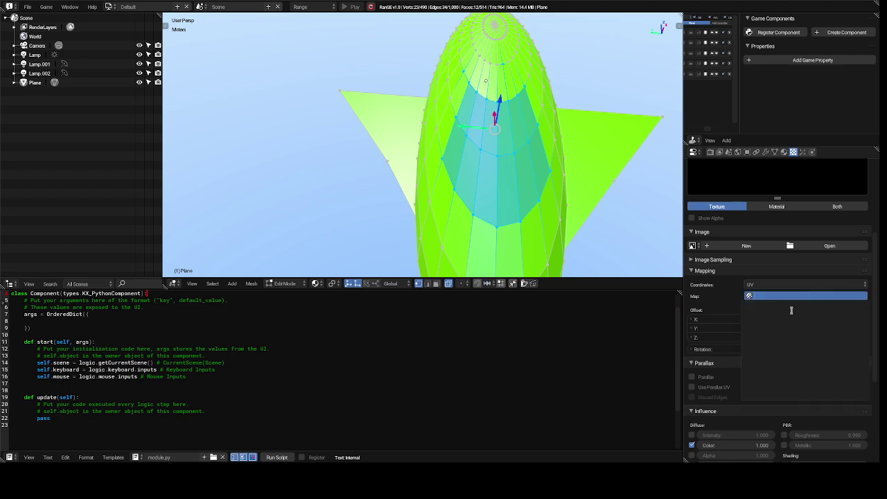
click(727, 379)
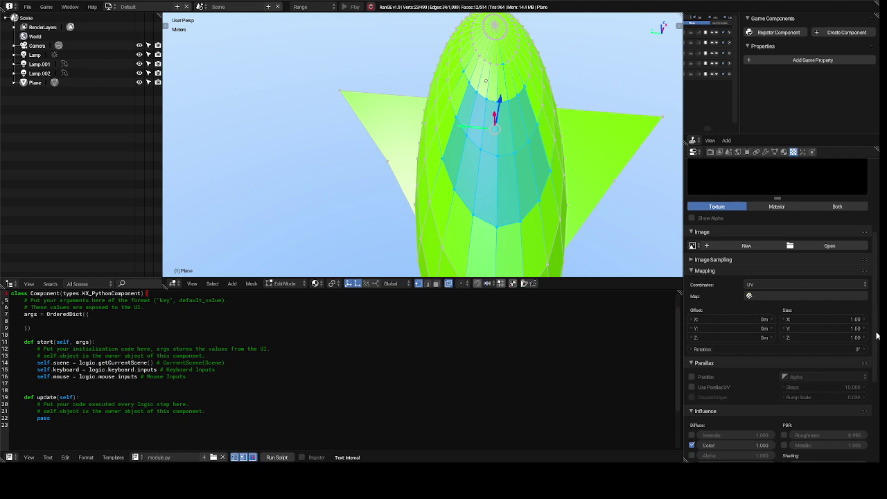
scroll(878, 346, down, 2)
scroll(878, 361, down, 2)
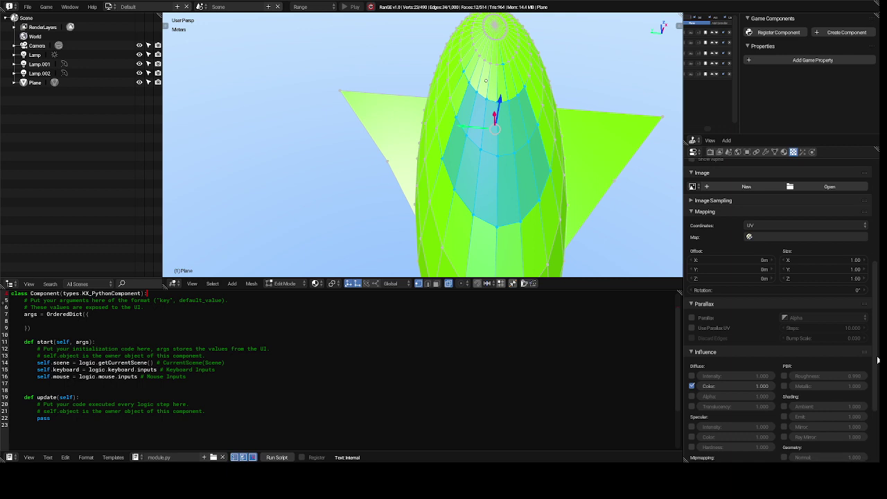
scroll(878, 371, down, 3)
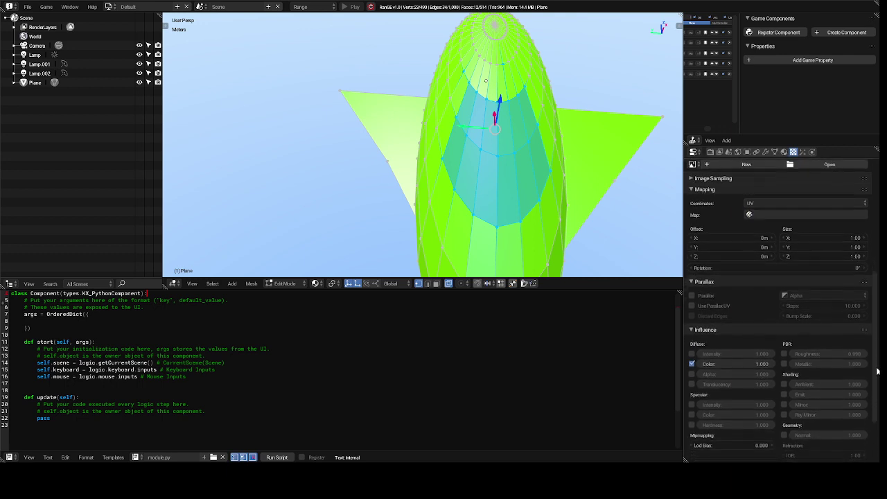
Enable the translucency influence for the texture and set it to -1.000.
scroll(876, 382, down, 3)
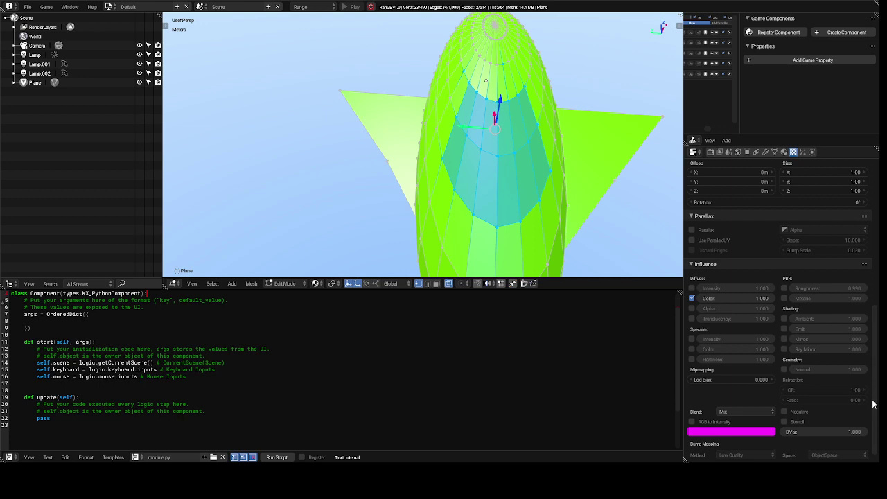
click(692, 319)
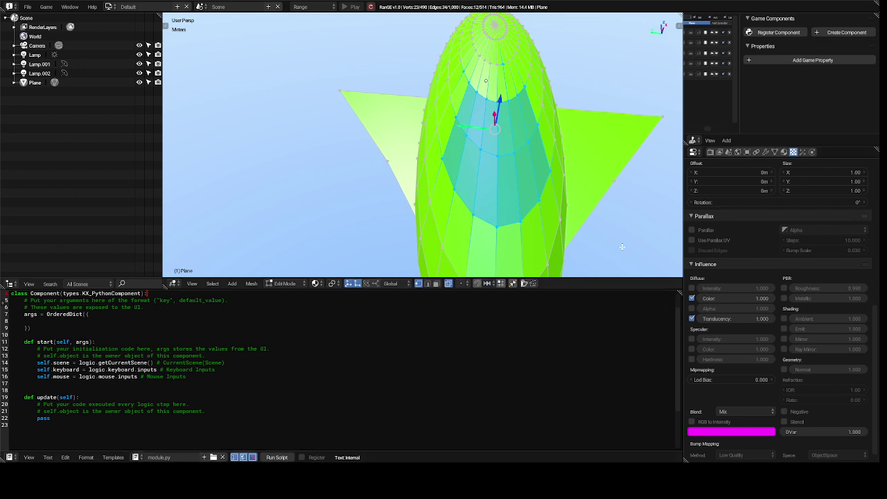
click(692, 321)
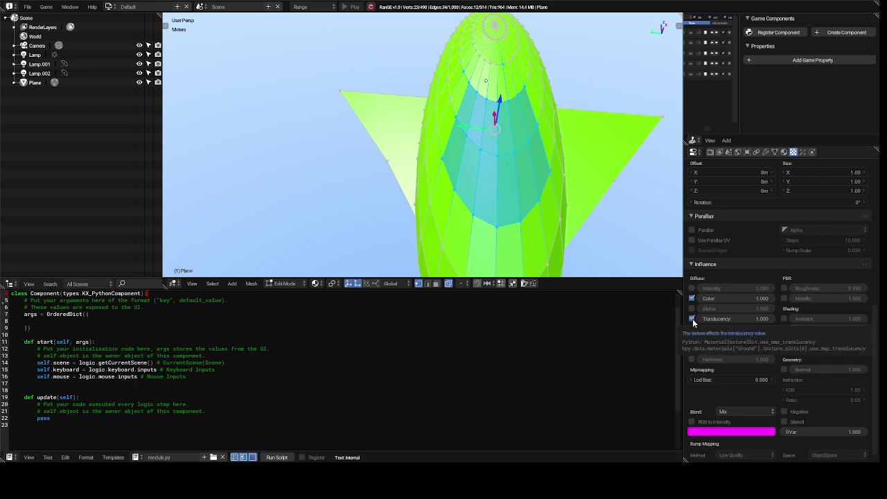
click(692, 318)
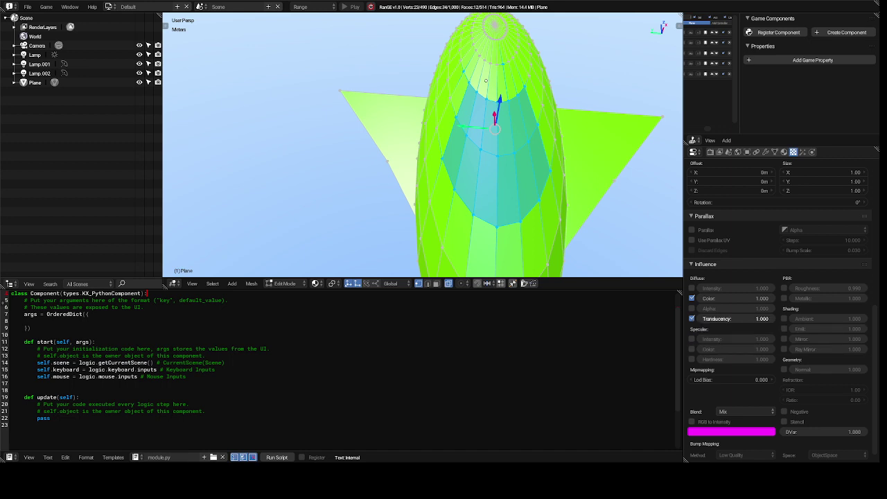
drag(762, 319, 747, 319)
key(Escape)
drag(763, 318, 703, 319)
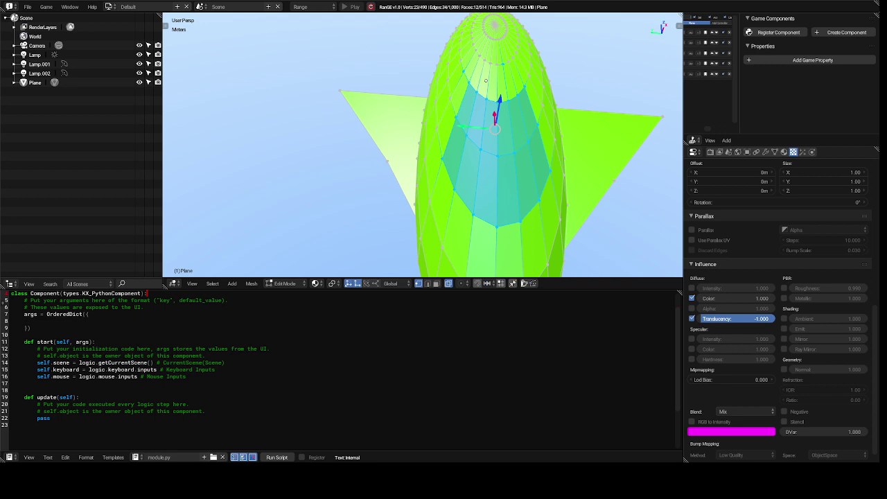
drag(703, 319, 704, 318)
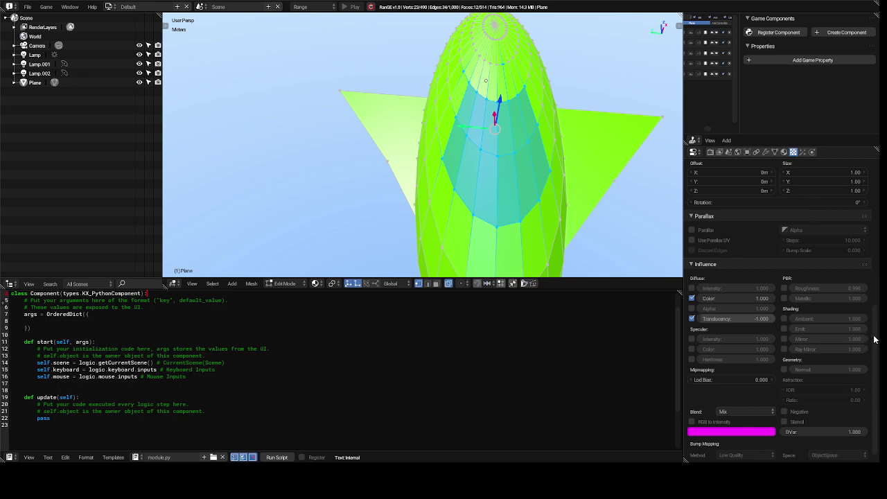
Change the texture's influence color to blue and set its blend type to Color.
scroll(875, 340, down, 1)
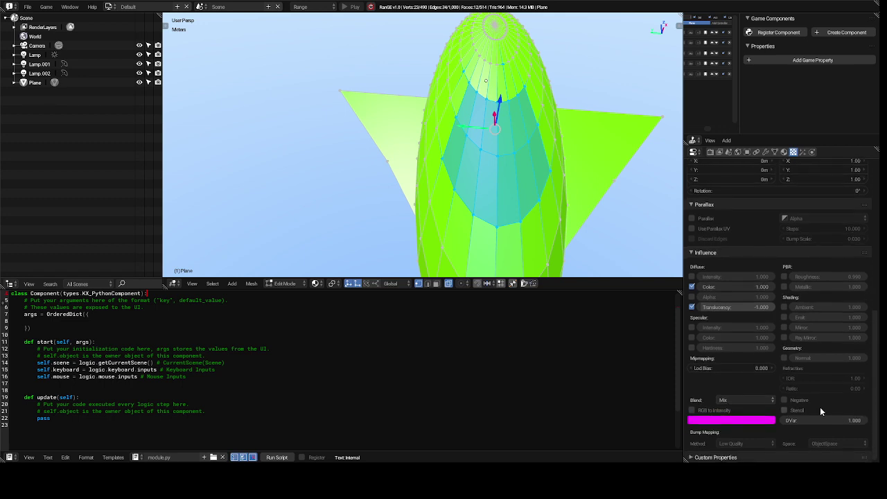
click(750, 422)
click(758, 318)
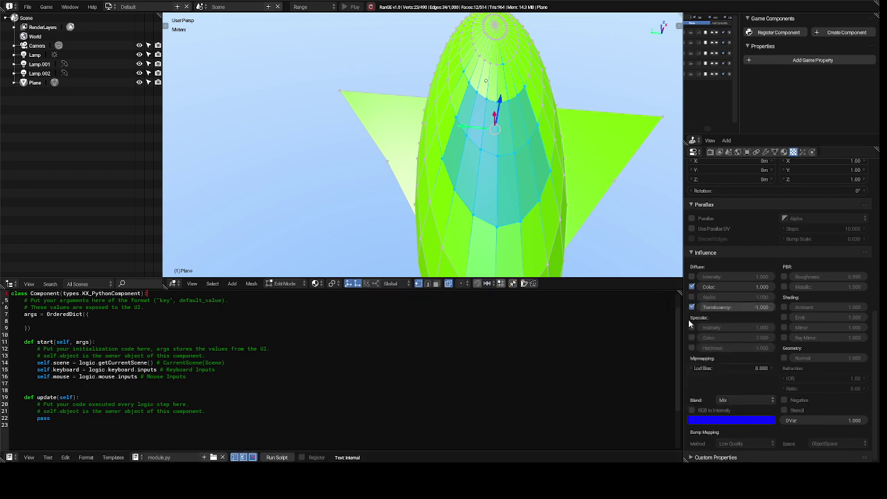
click(753, 398)
click(754, 399)
click(758, 400)
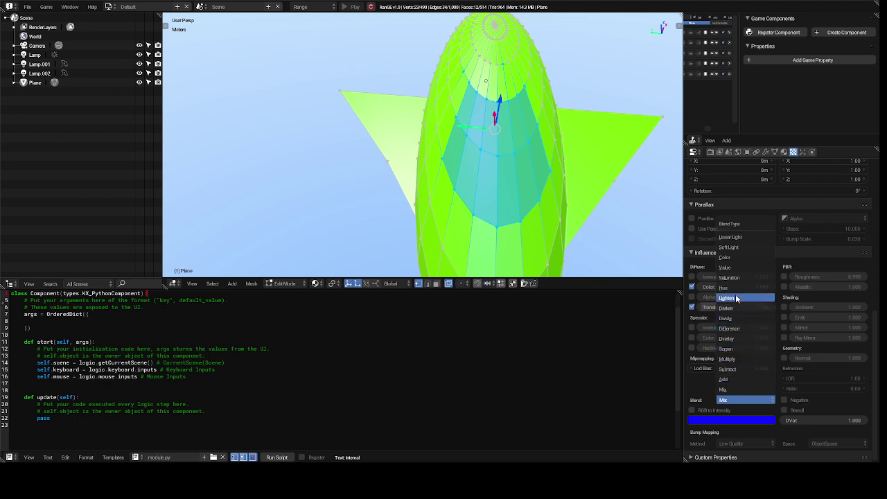
click(727, 258)
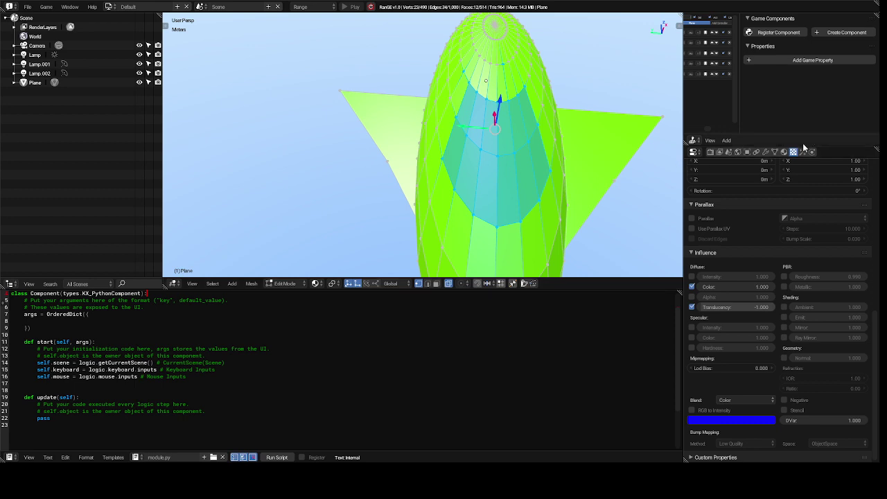
Change the Ground material's diffuse color to blue.
click(784, 153)
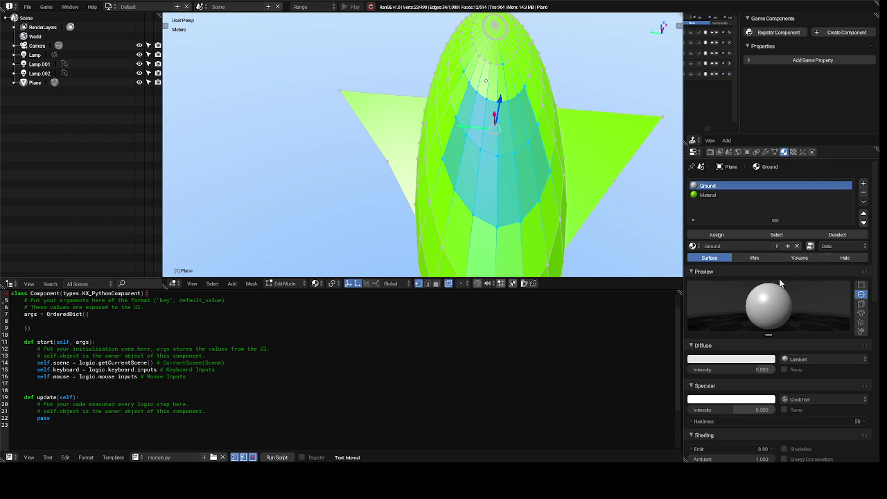
click(733, 360)
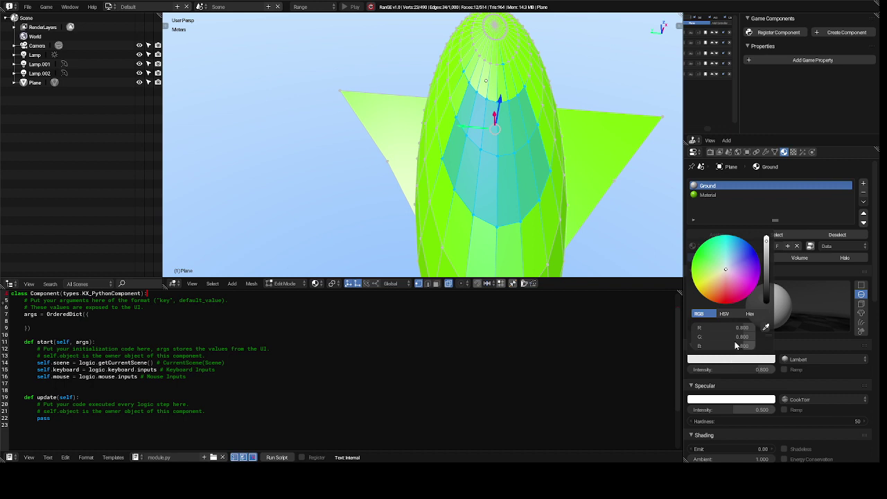
click(749, 270)
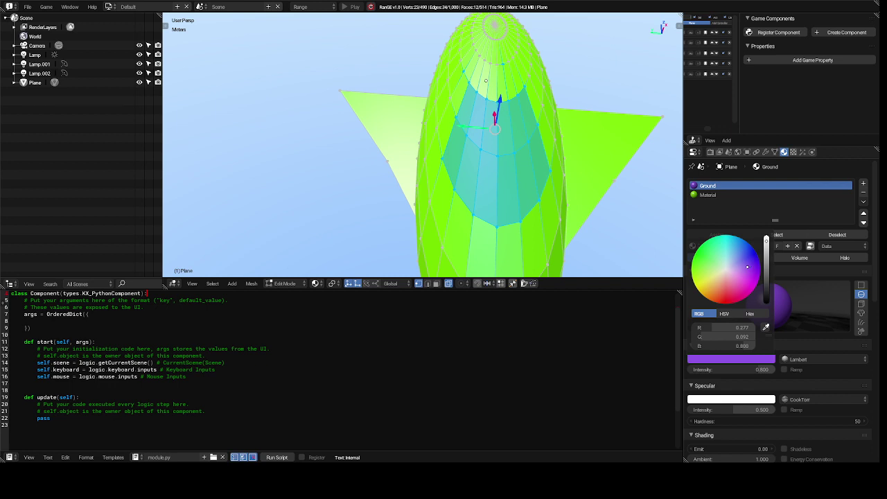
drag(748, 267, 748, 259)
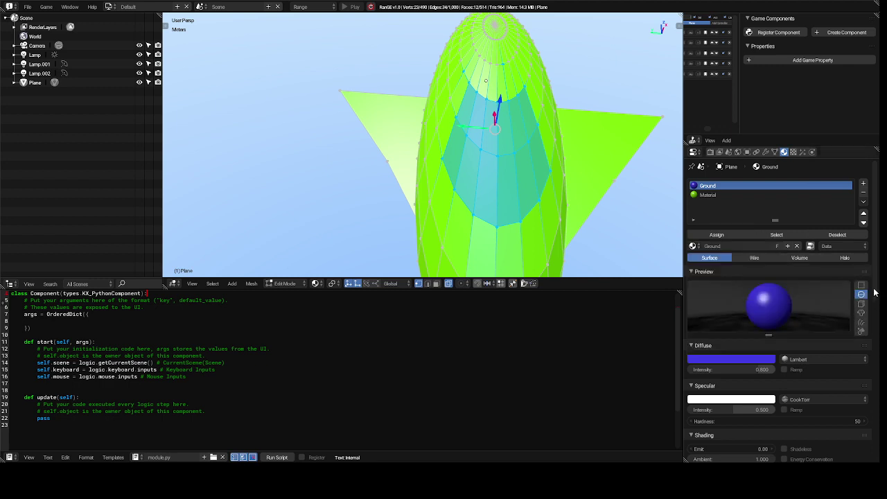
Enable transparency for the Ground material.
scroll(875, 293, down, 3)
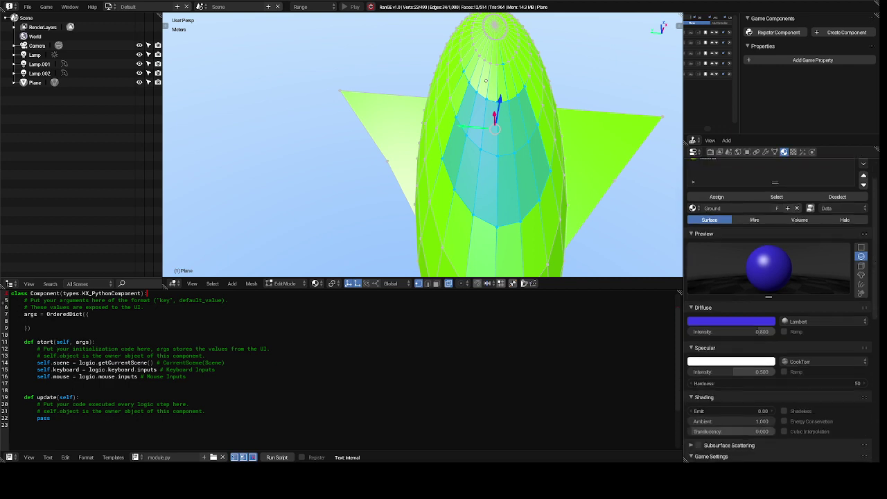
scroll(875, 293, down, 2)
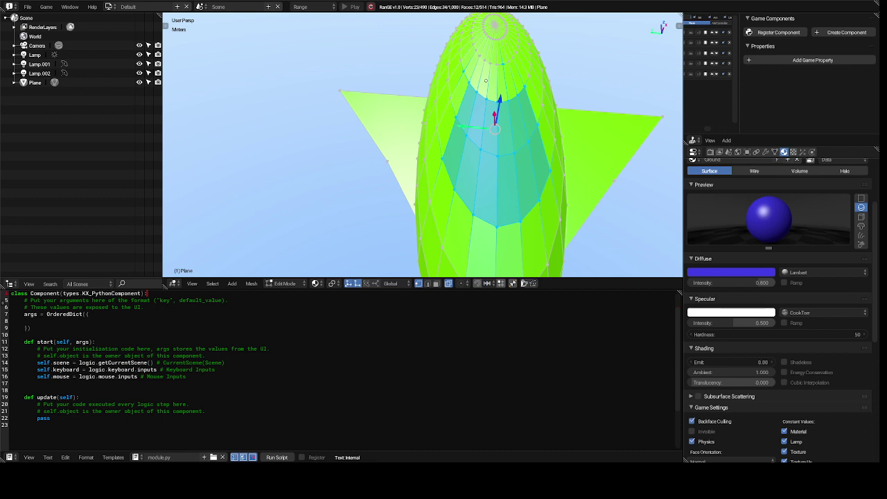
scroll(875, 294, down, 1)
scroll(874, 293, down, 3)
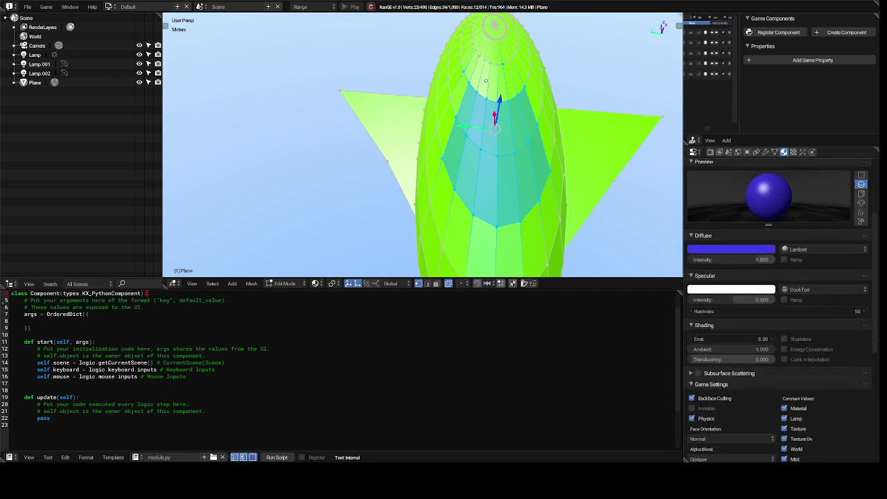
scroll(778, 312, down, 2)
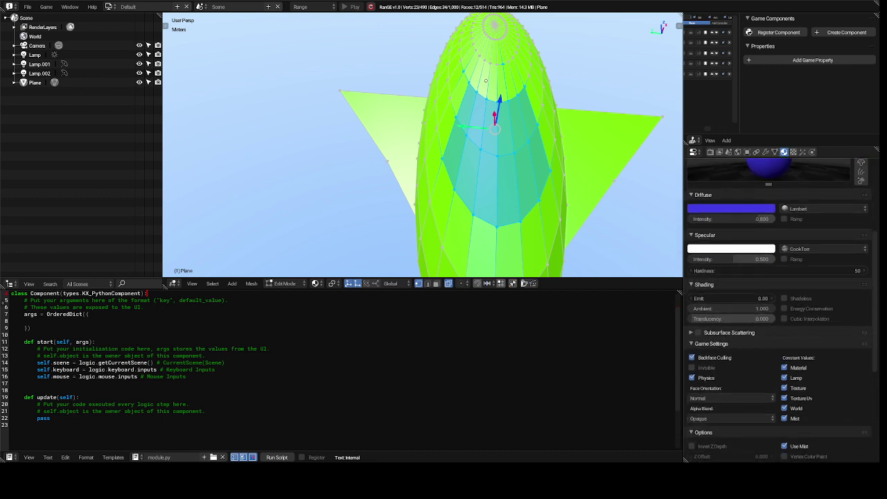
scroll(778, 312, down, 5)
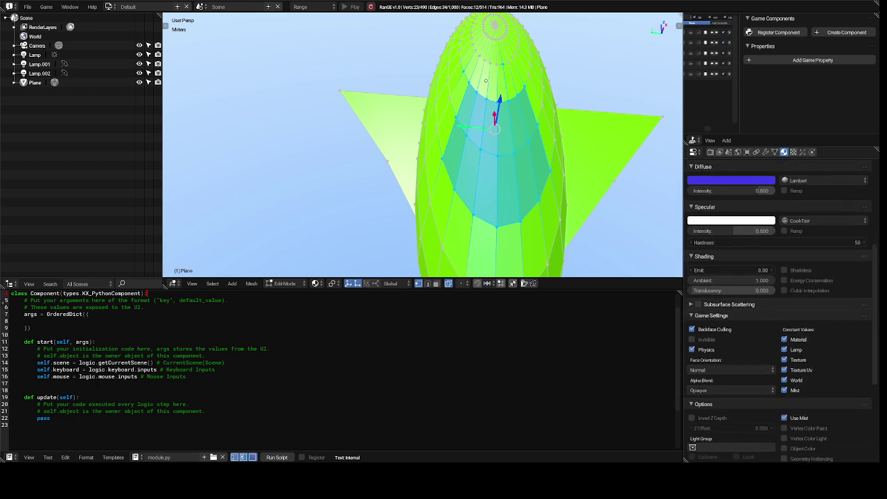
scroll(778, 312, down, 1)
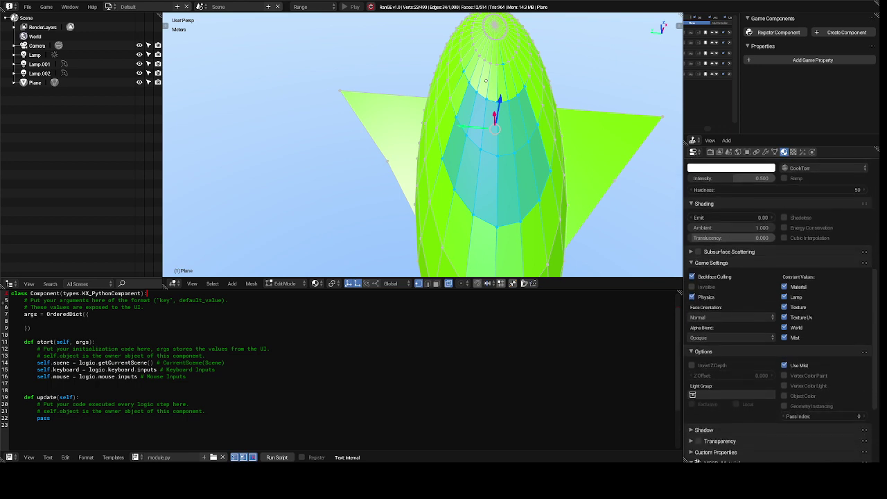
scroll(778, 309, down, 4)
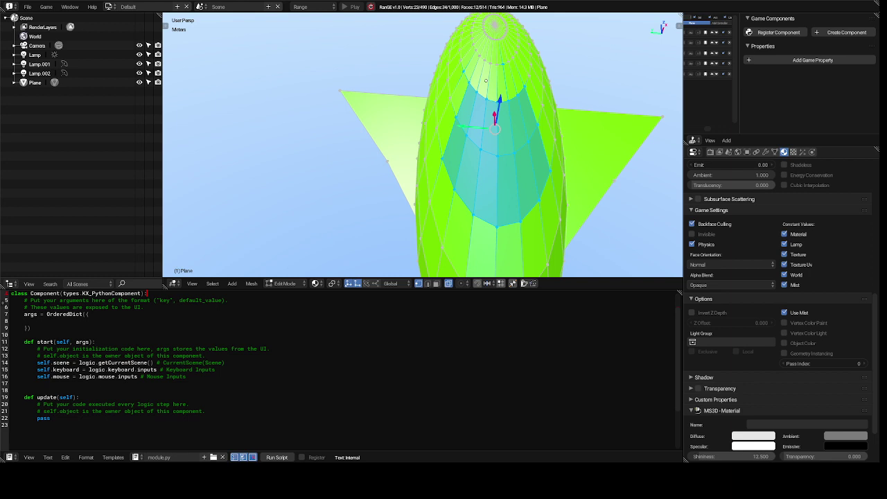
scroll(778, 310, down, 4)
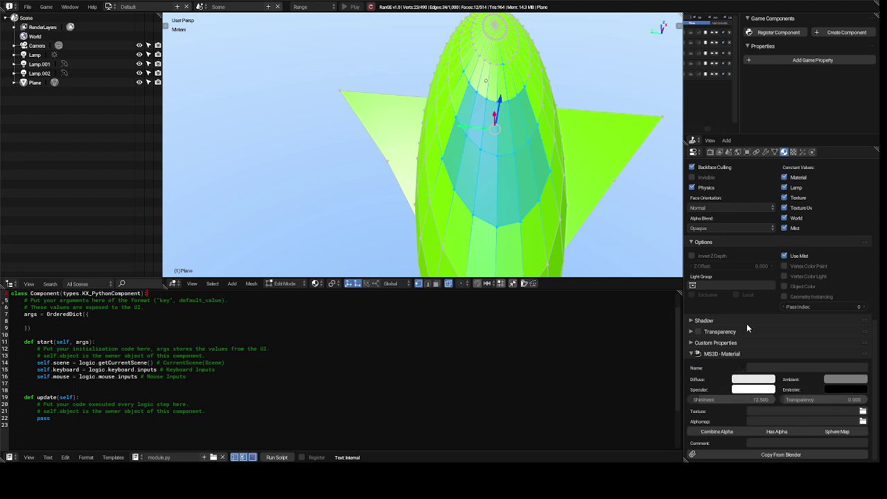
click(698, 331)
Change the diffuse color in the Ground material's MS3D settings to a violet-blue.
click(763, 383)
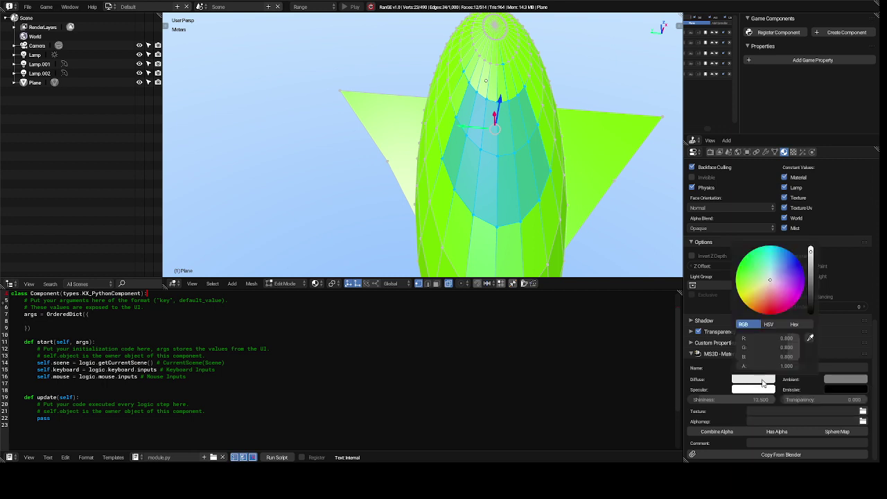
click(788, 268)
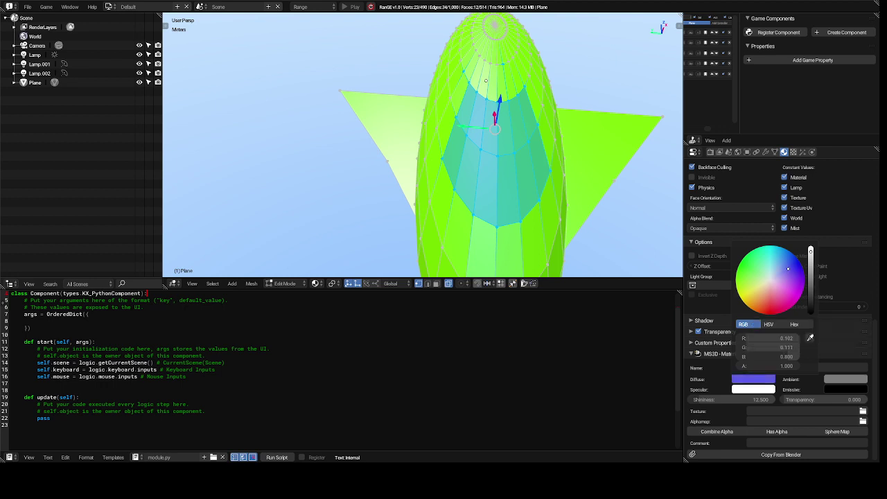
drag(788, 268, 791, 272)
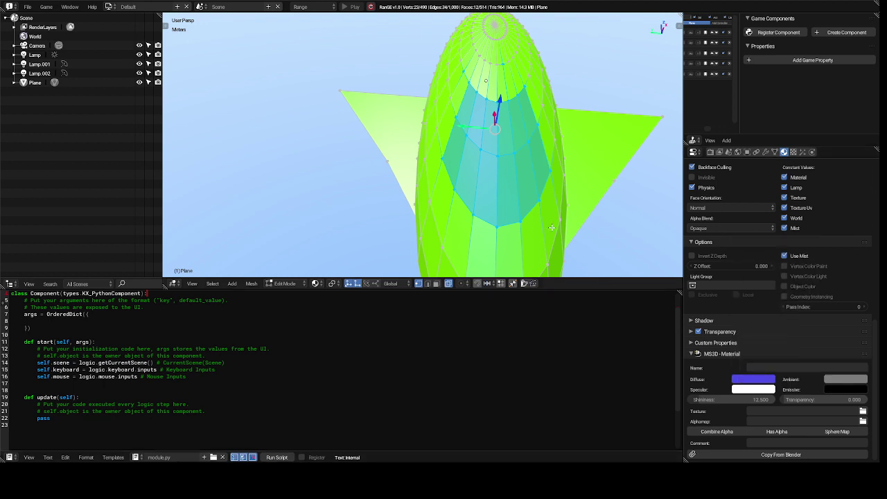
Clear the mesh selection and lasso-select the vertices of the cockpit area near the nose.
key(a)
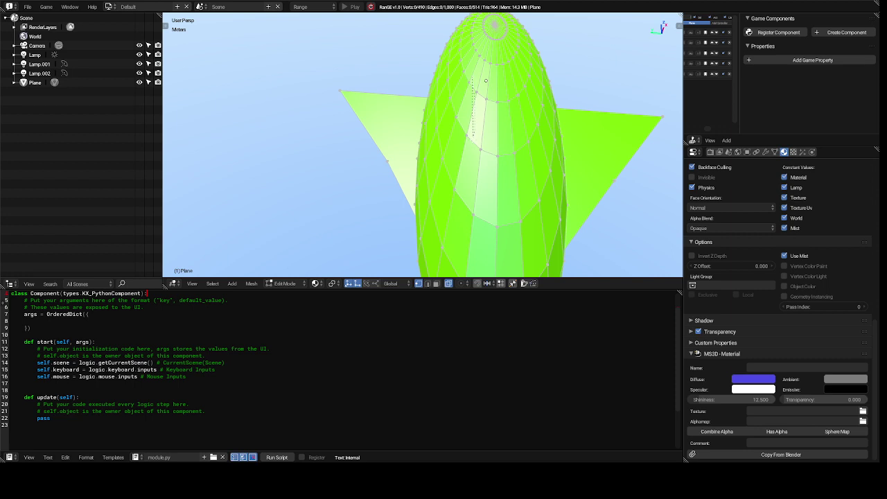
mouse_move(465, 145)
ctrl+mouse_down()
mouse_move(469, 167)
mouse_move(540, 184)
mouse_move(550, 167)
mouse_move(530, 130)
mouse_move(529, 82)
ctrl+mouse_up()
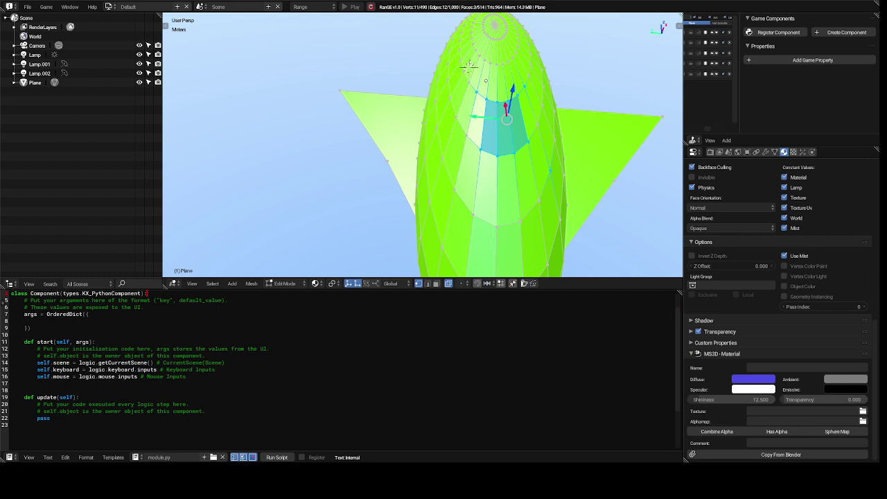
mouse_move(470, 66)
ctrl+mouse_down()
mouse_move(442, 126)
mouse_move(447, 146)
mouse_move(513, 181)
mouse_move(575, 174)
mouse_move(584, 154)
mouse_move(559, 144)
mouse_move(513, 72)
mouse_move(495, 63)
mouse_move(511, 63)
ctrl+mouse_up()
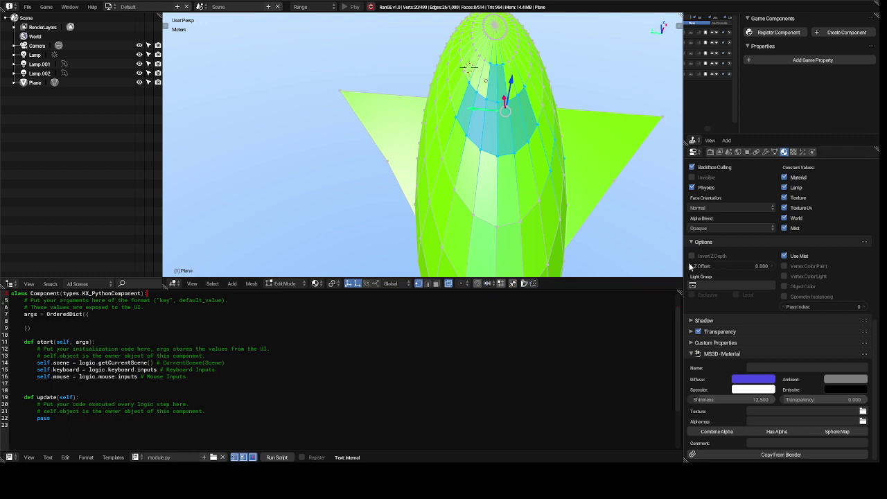
Reduce the Ground material's alpha in the Z Transparency settings and set the transparency specular to 0.000.
click(692, 332)
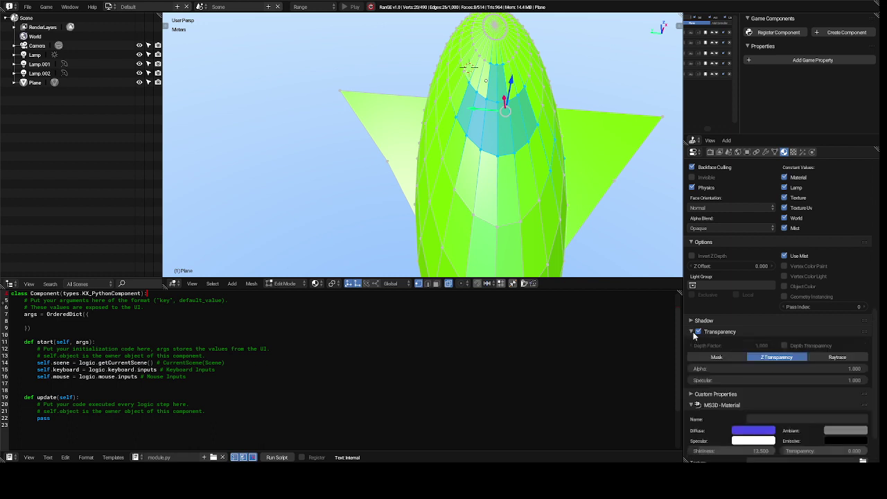
click(692, 332)
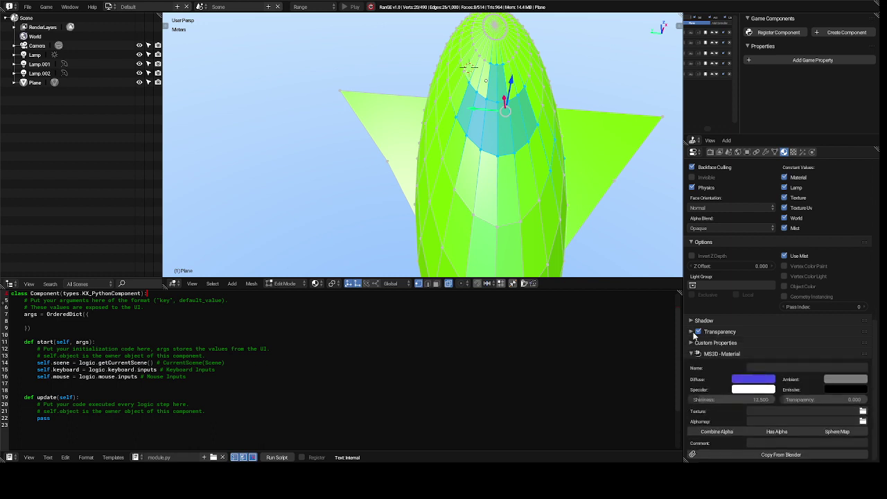
click(692, 334)
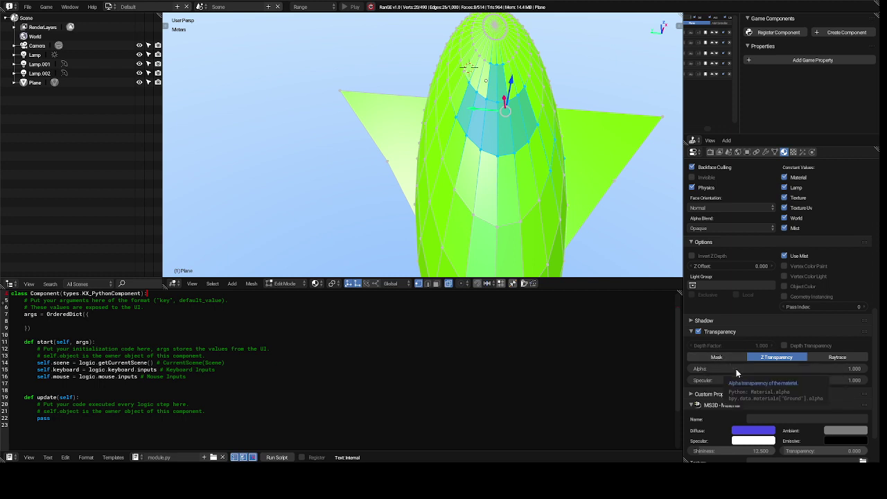
drag(736, 368, 736, 369)
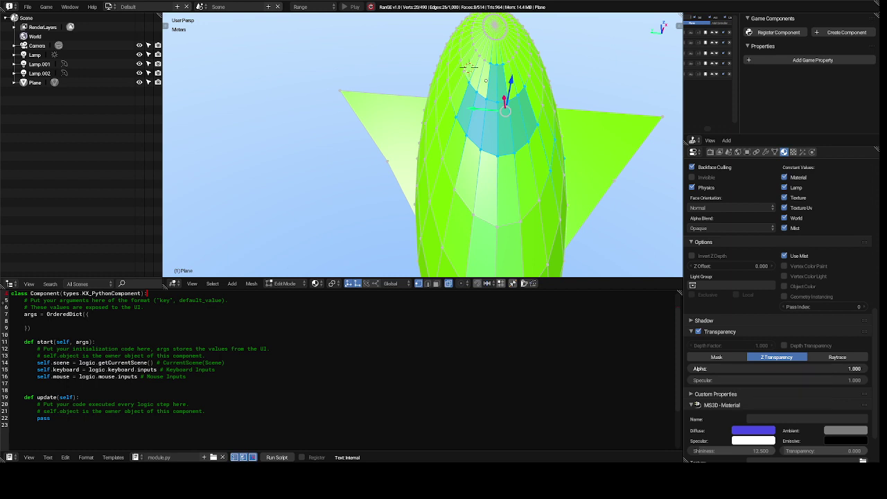
drag(736, 369, 721, 368)
drag(824, 369, 756, 372)
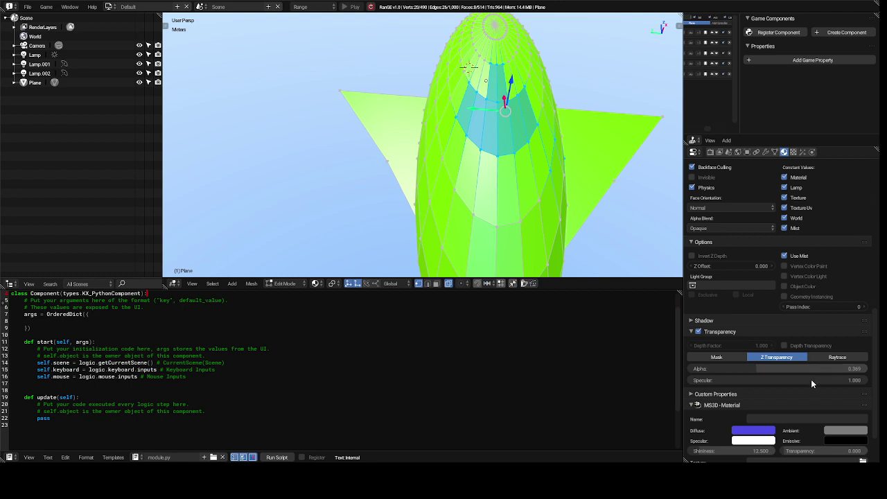
drag(812, 381, 812, 381)
drag(867, 382, 692, 380)
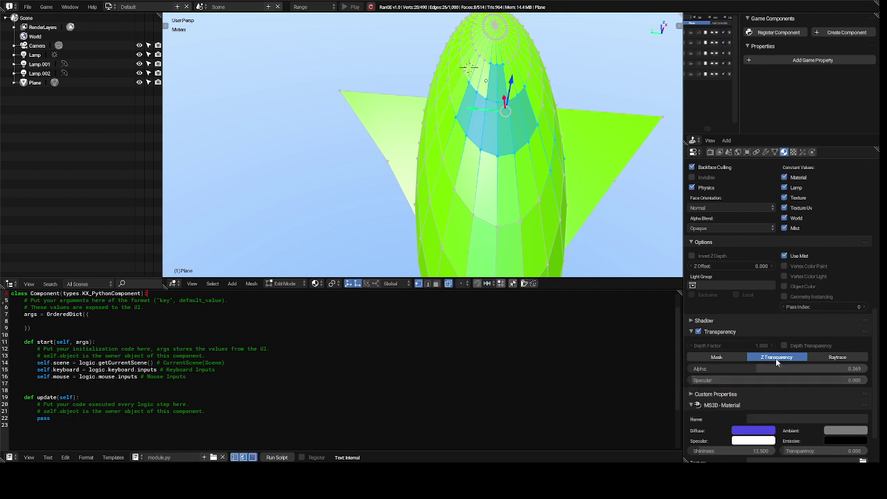
drag(795, 368, 729, 369)
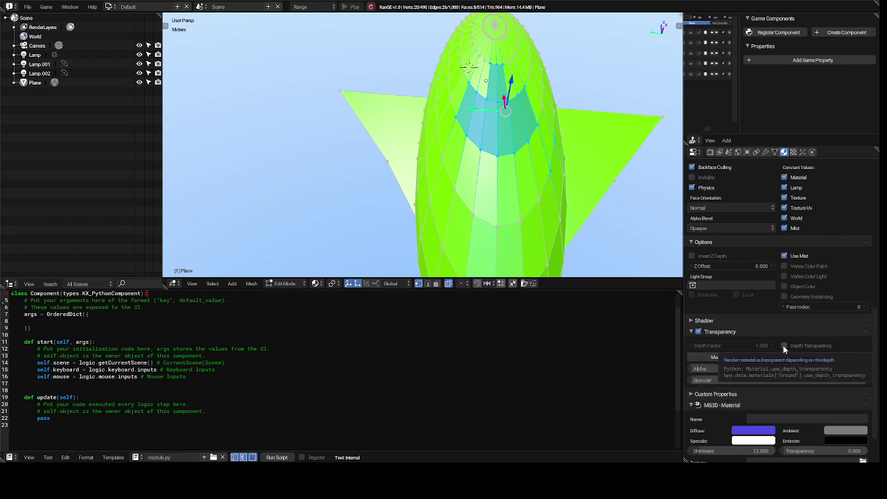
Enable Depth Transparency for the Ground material and set its depth factor to 0.001.
click(784, 345)
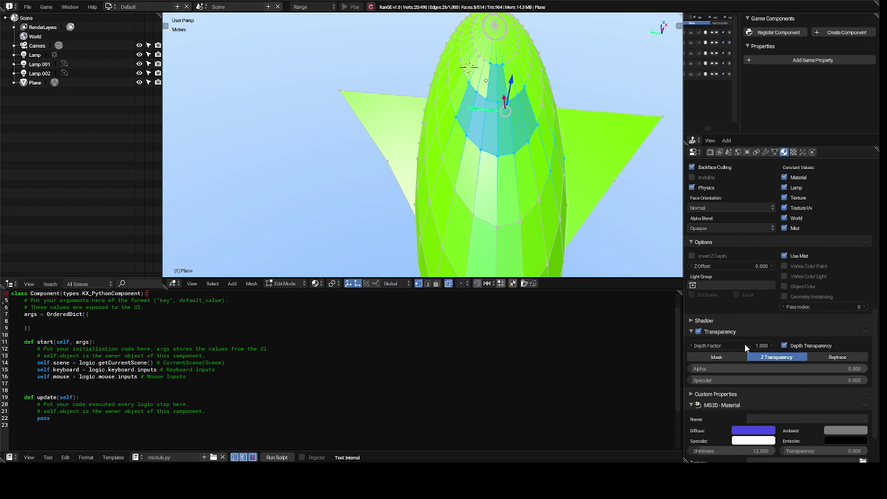
drag(743, 345, 743, 346)
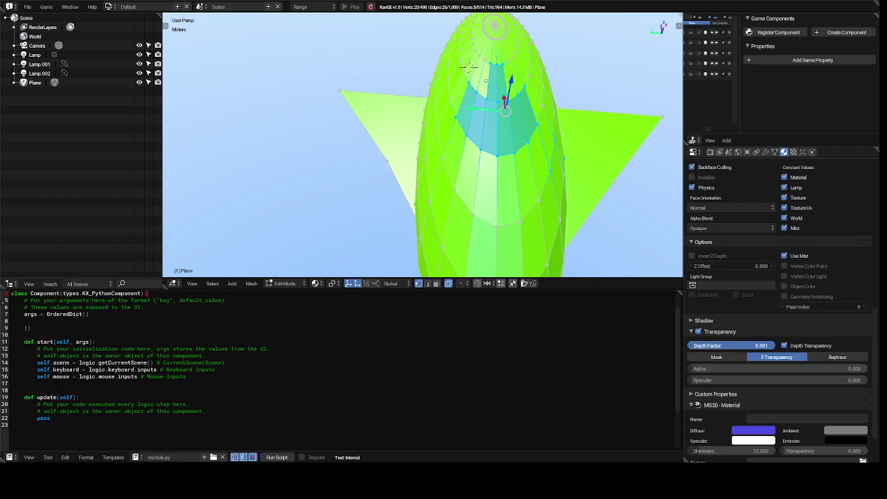
drag(743, 345, 743, 347)
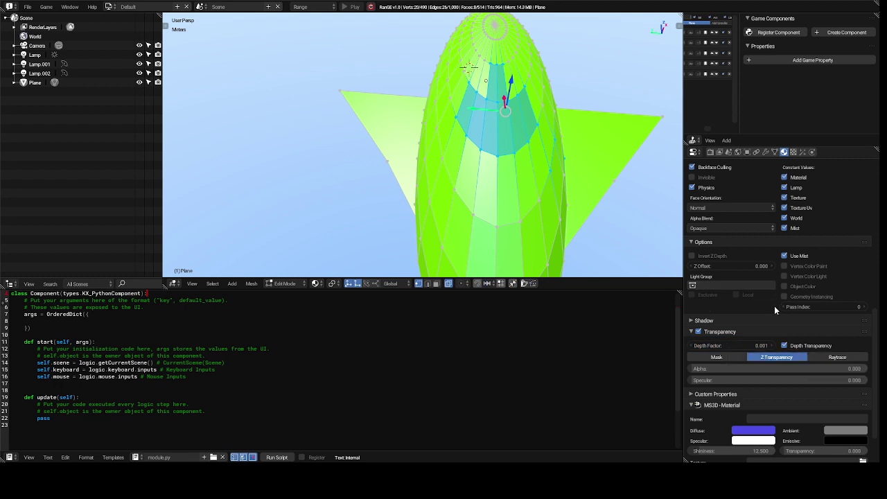
Try Mask transparency on the Ground material with alpha and specular at 1.000, and return both values to 0.000.
click(727, 360)
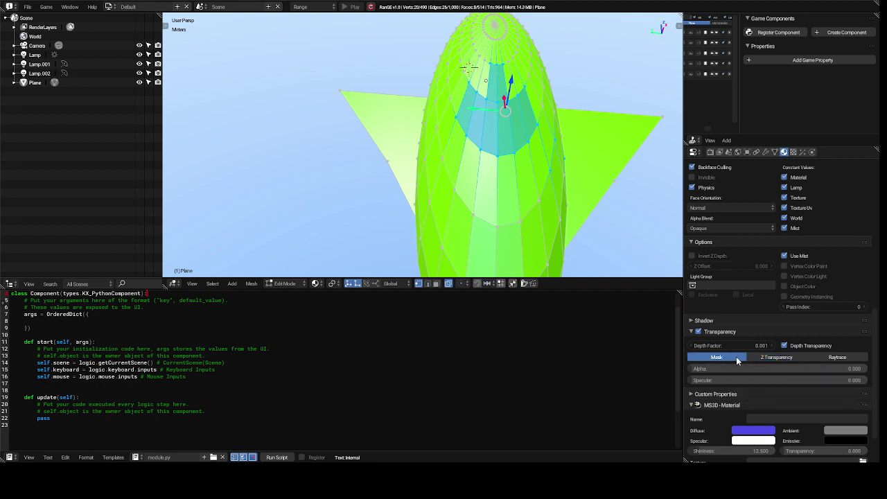
drag(744, 366, 829, 388)
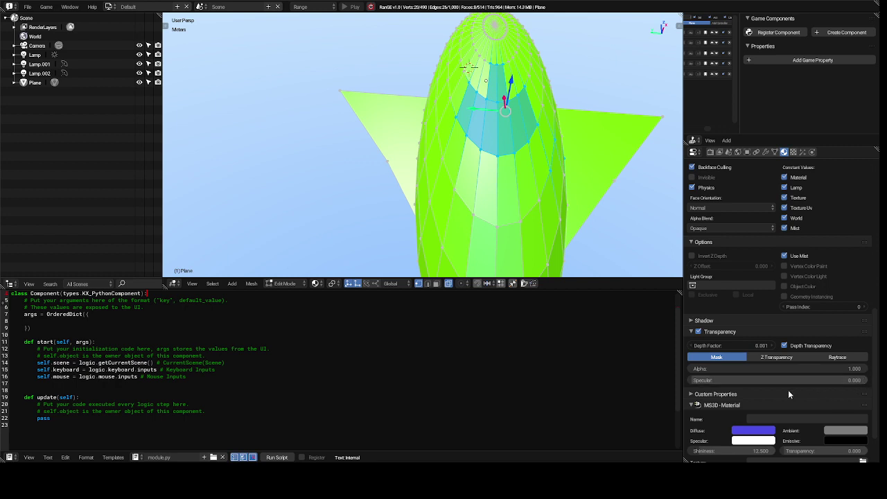
drag(754, 380, 869, 386)
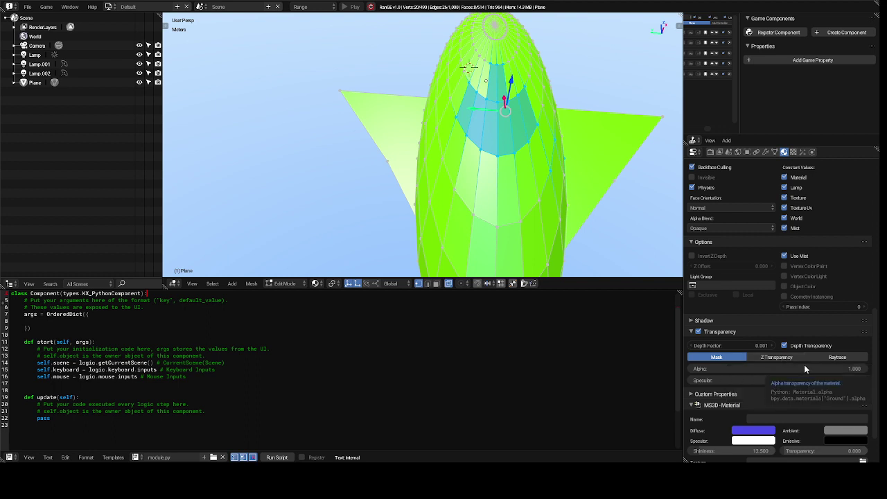
drag(776, 369, 692, 372)
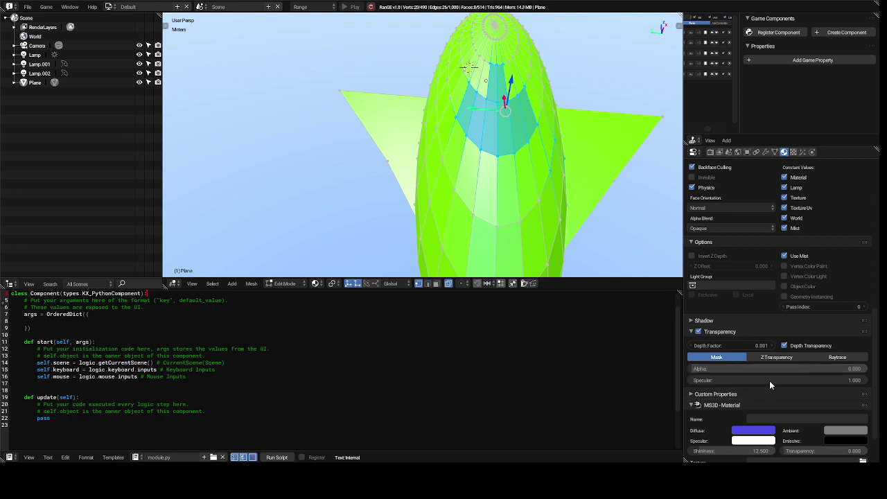
drag(860, 380, 693, 380)
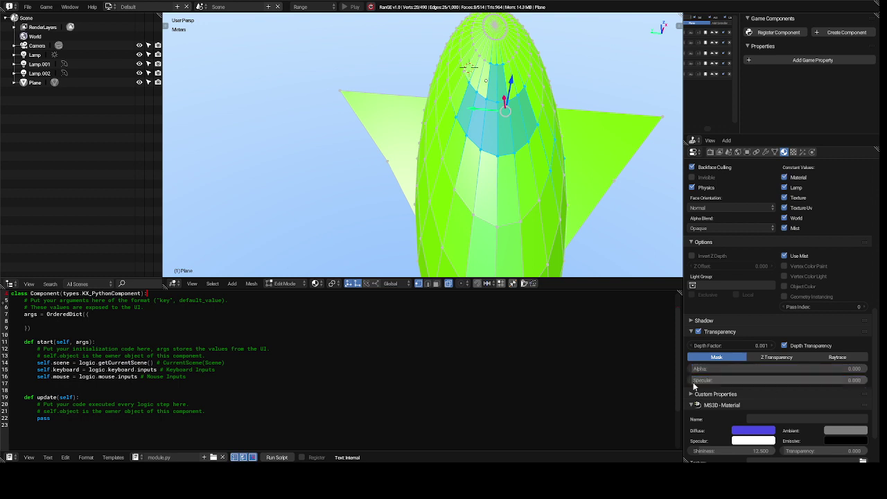
Set the Ground material's transparency mode to Raytrace, keeping the alpha at 0.000.
click(782, 358)
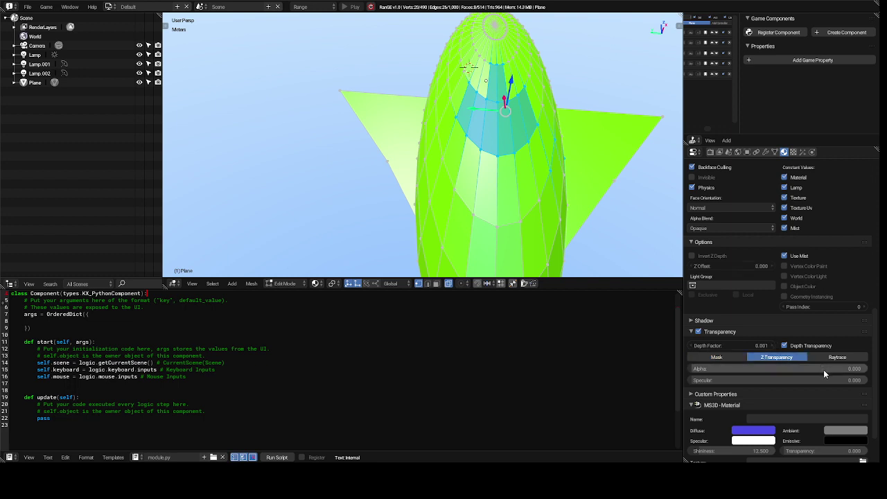
drag(823, 369, 824, 369)
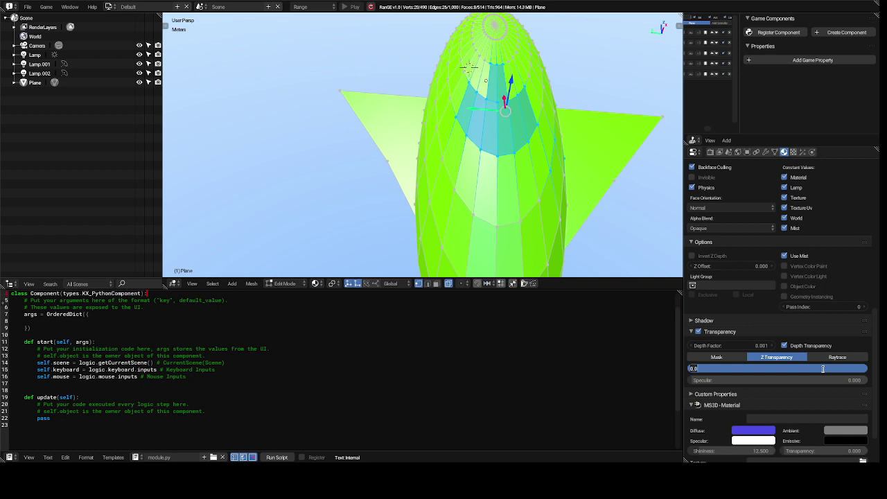
click(844, 354)
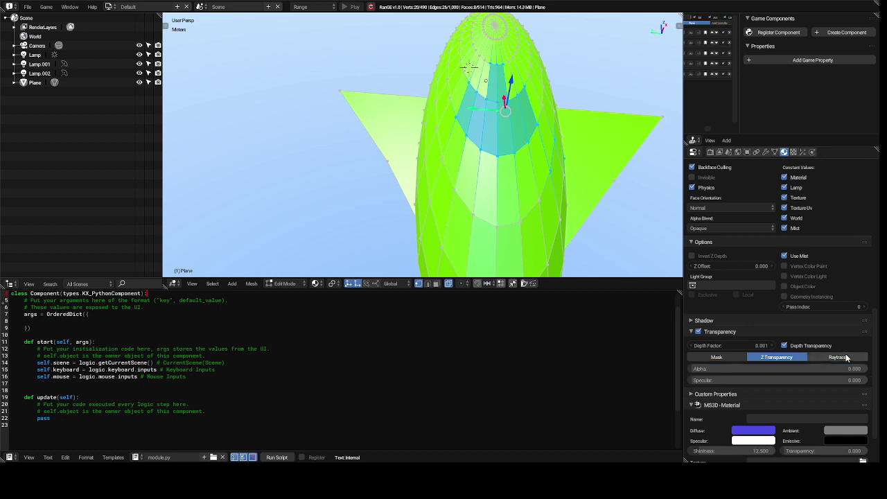
click(846, 357)
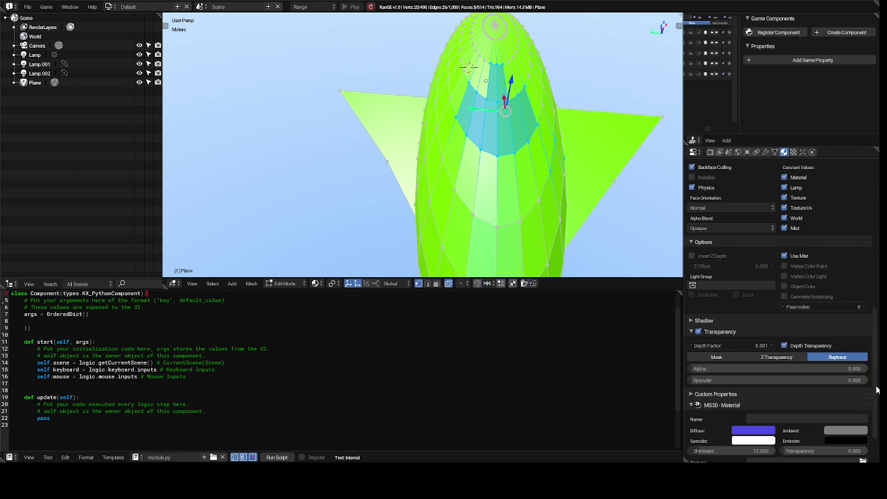
Assign the Ground material to the selected cockpit faces of the spacecraft mesh.
drag(876, 390, 877, 415)
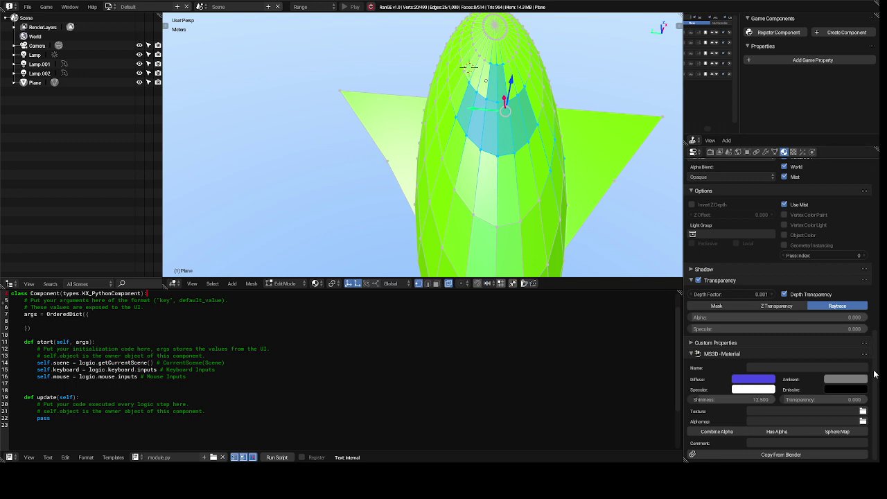
drag(874, 374, 865, 325)
scroll(865, 325, up, 5)
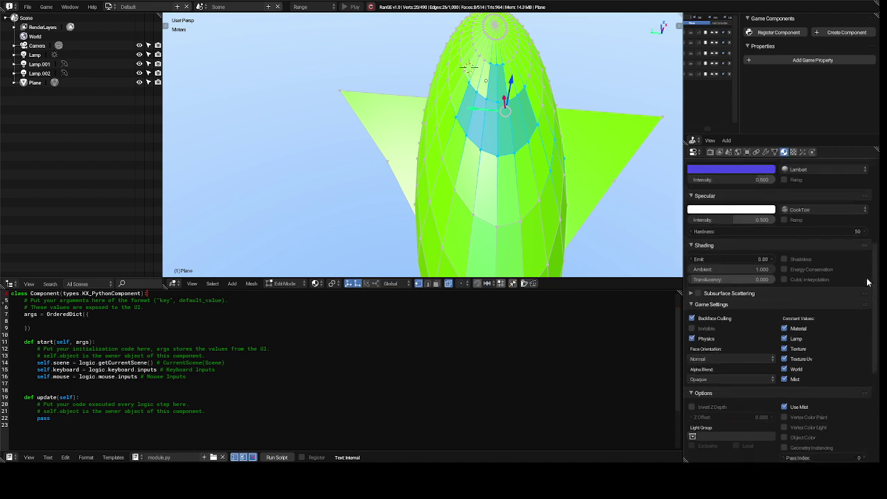
scroll(868, 283, up, 4)
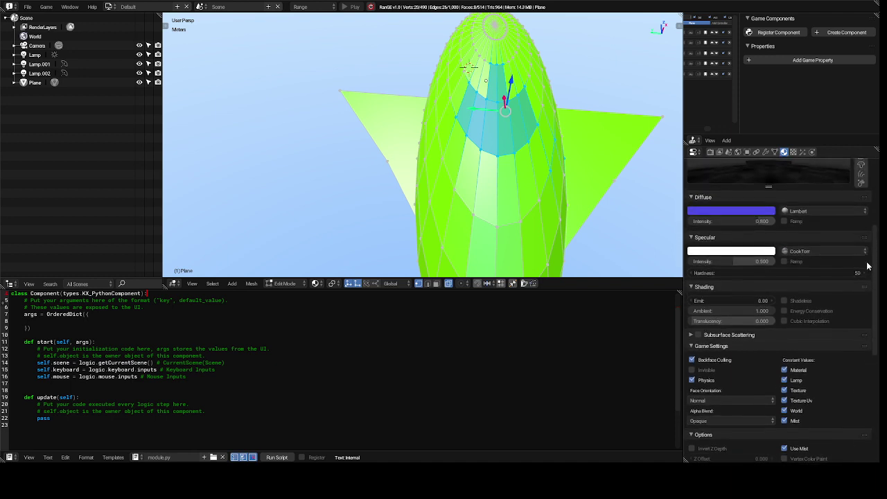
scroll(872, 255, up, 2)
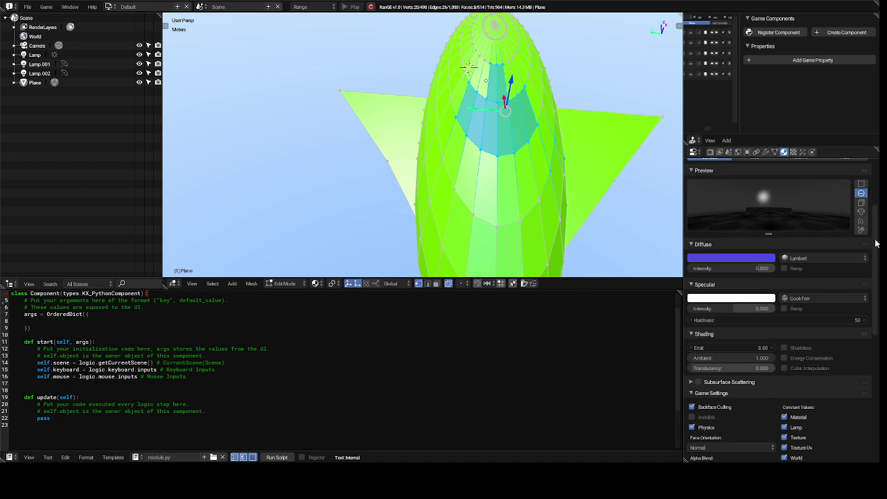
scroll(875, 244, up, 2)
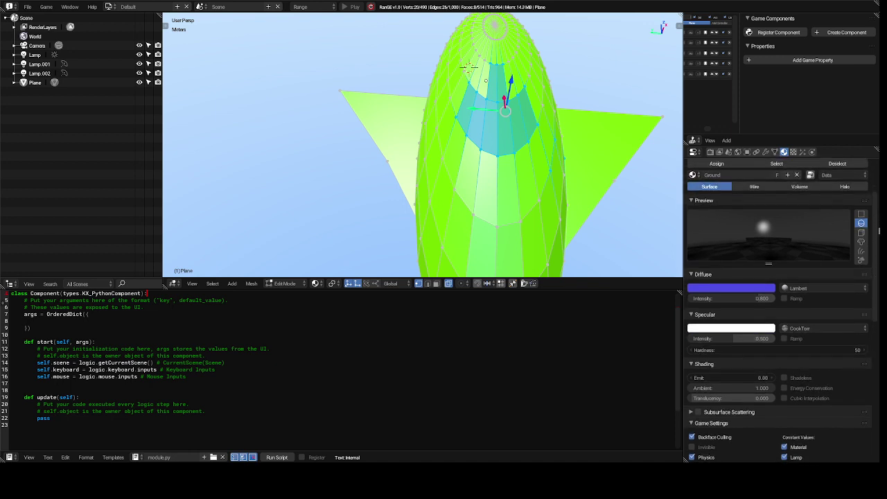
scroll(878, 231, up, 2)
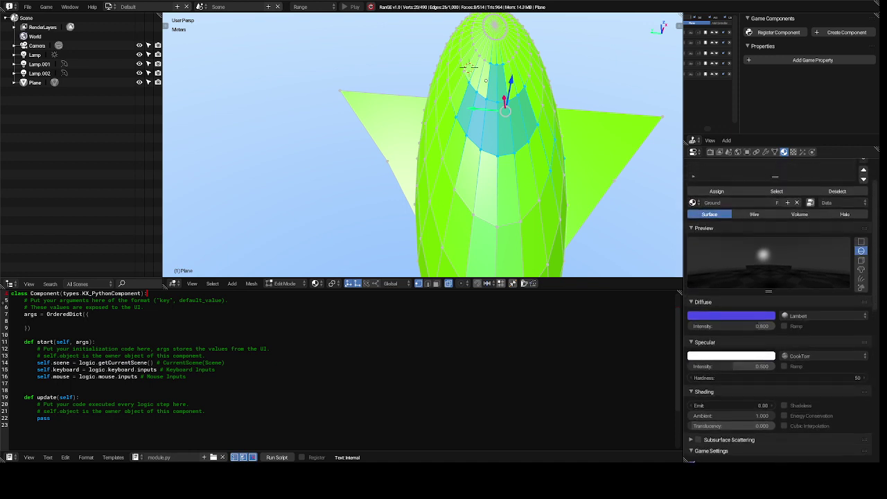
scroll(878, 231, up, 2)
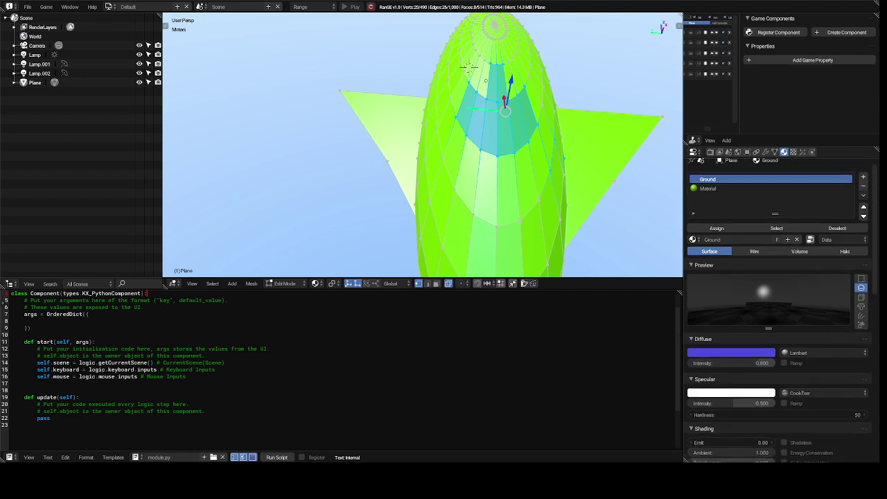
scroll(778, 310, up, 1)
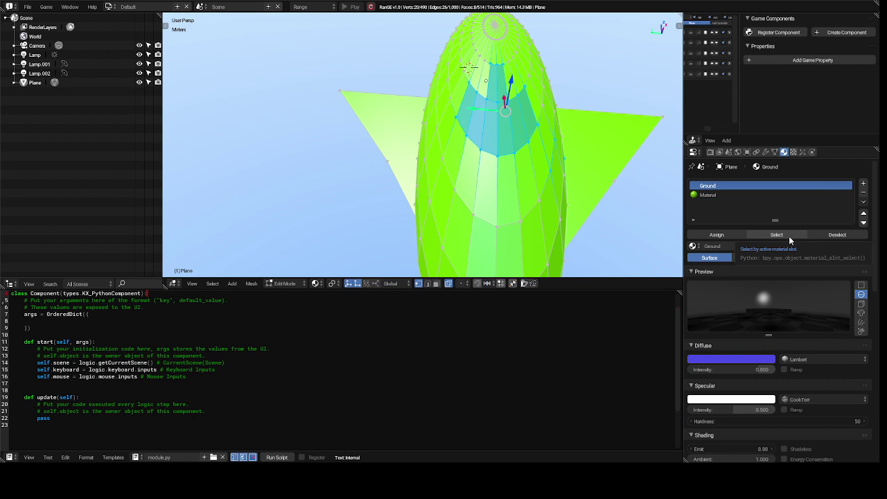
click(721, 238)
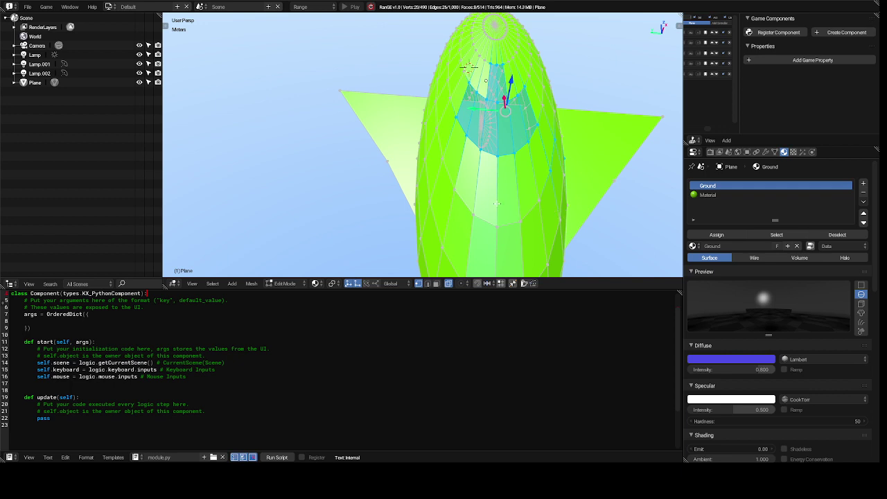
Extend the selection with the row of vertices directly below the cockpit faces and assign the Ground material to the enlarged area.
shift+right_click(443, 159)
shift+right_click(452, 187)
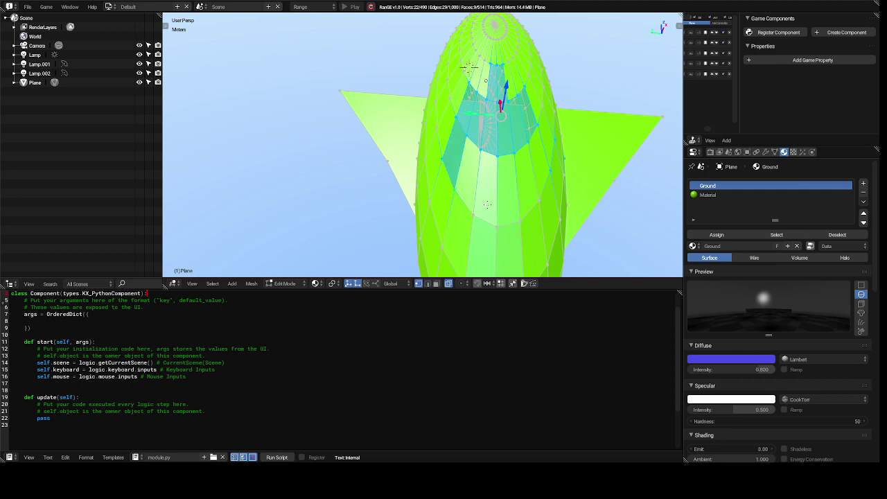
shift+right_click(473, 213)
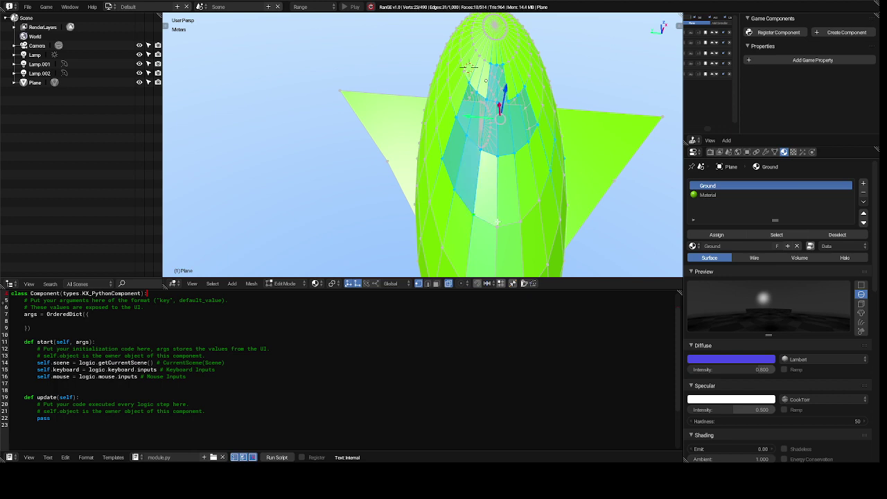
shift+right_click(497, 227)
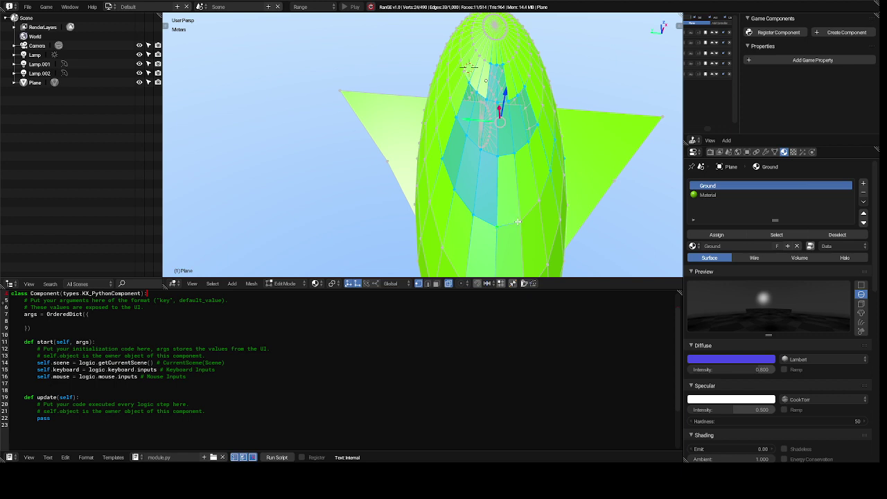
shift+right_click(517, 222)
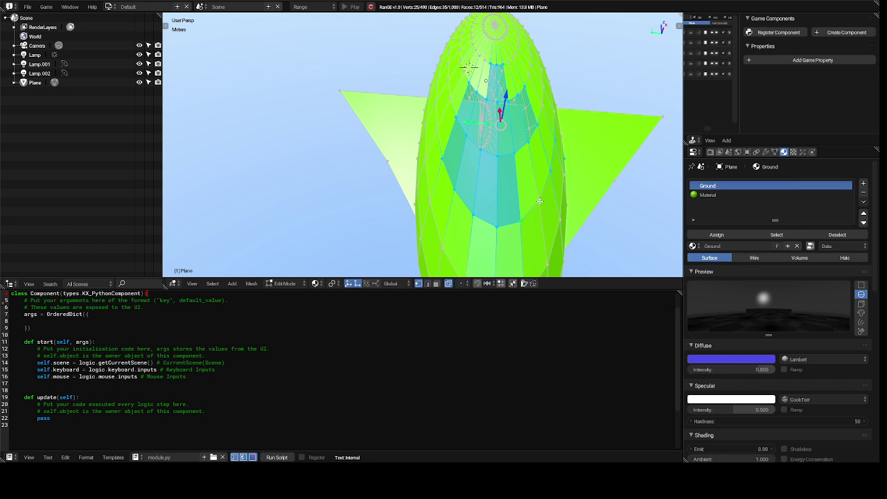
shift+right_click(540, 201)
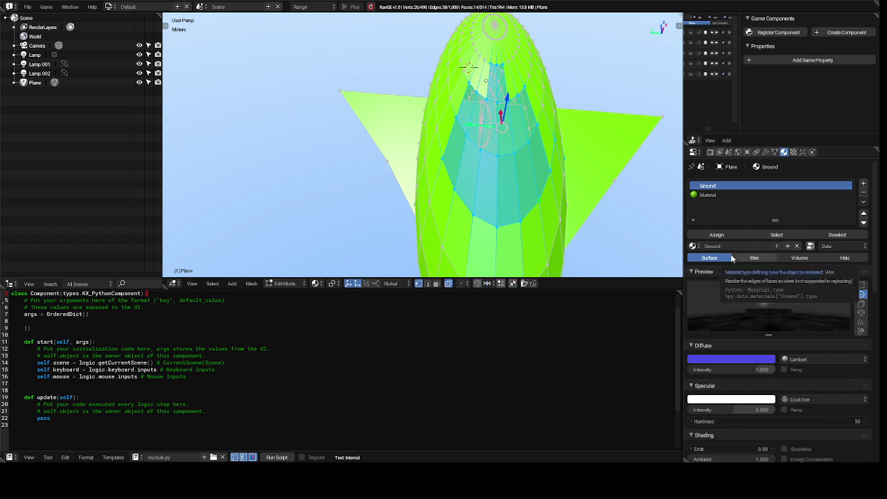
click(717, 235)
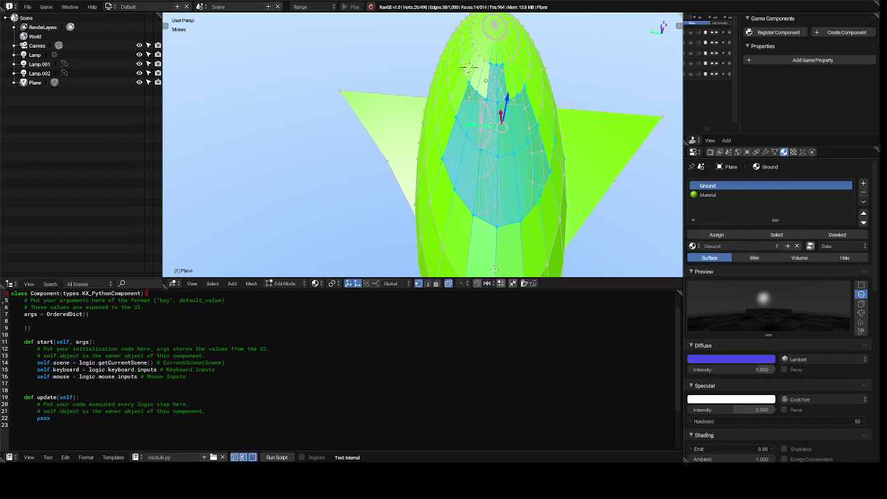
Extend the cockpit selection further down and across the full width of the hull, and assign the Ground material to it.
ctrl+click(429, 203)
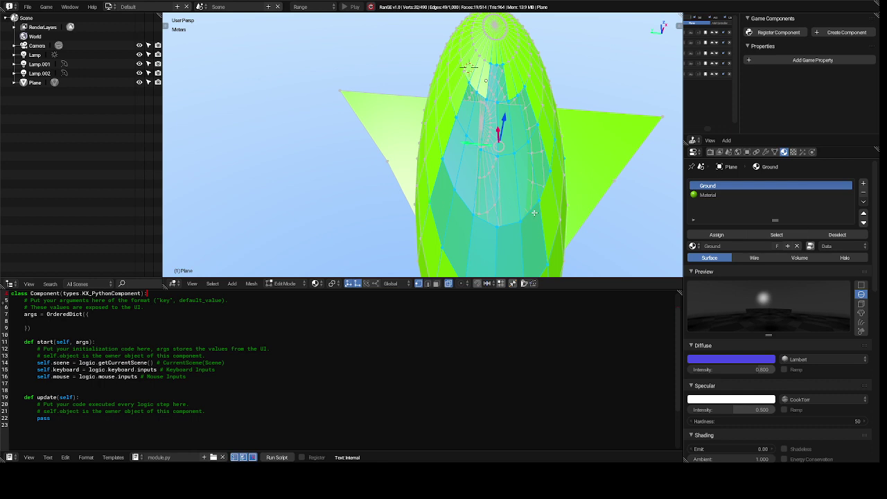
ctrl+click(563, 248)
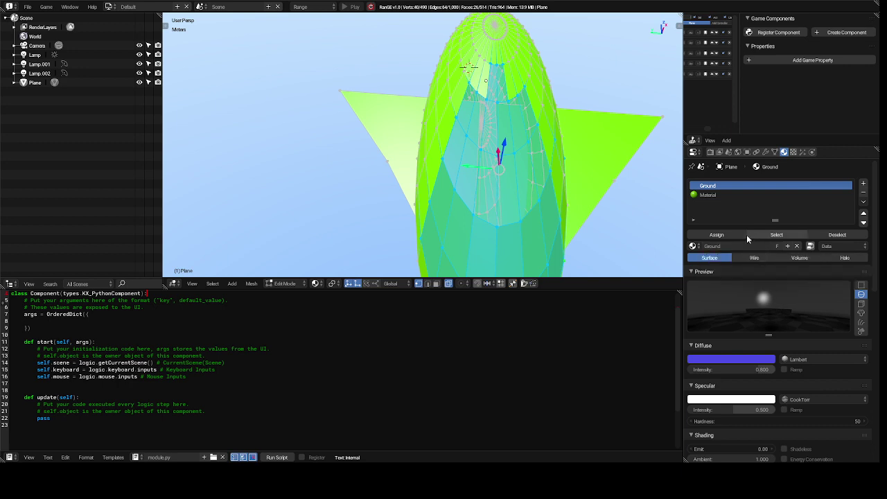
click(728, 235)
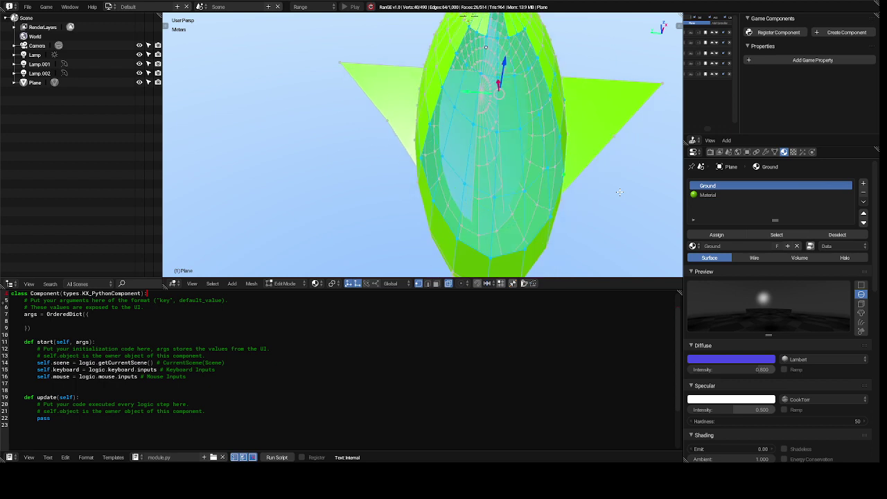
middle_drag(620, 192, 620, 192)
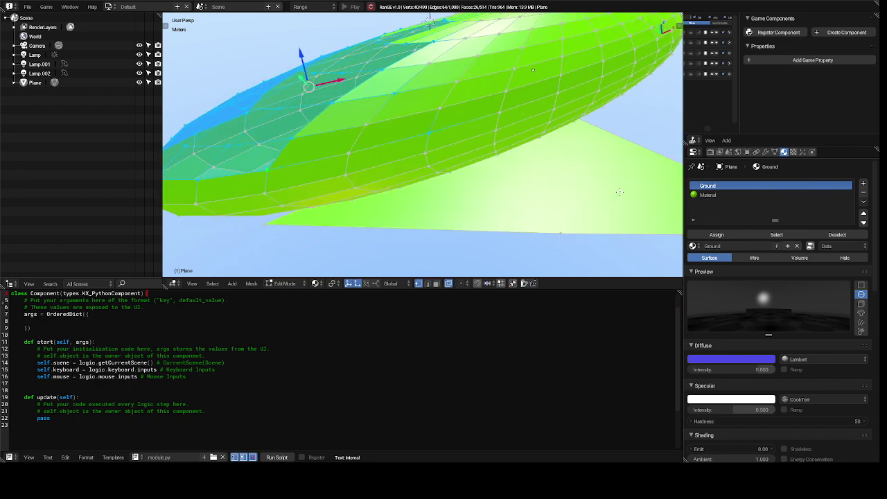
middle_drag(620, 192, 620, 192)
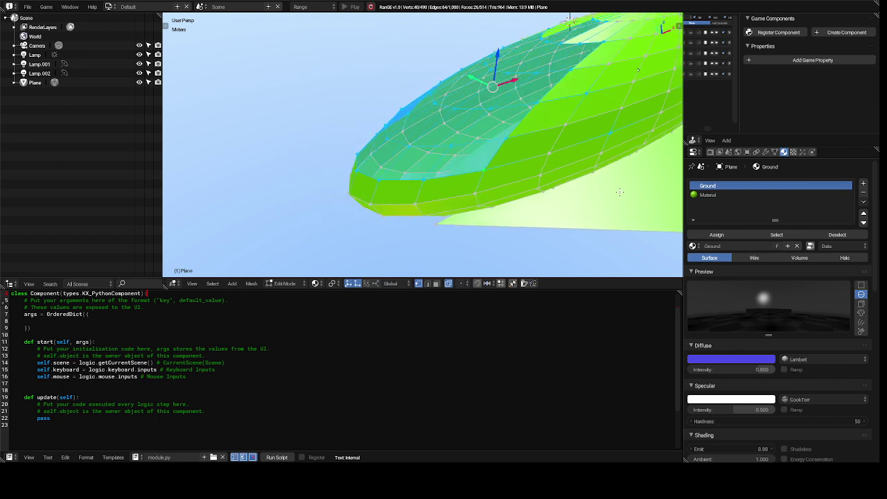
scroll(620, 192, down, 6)
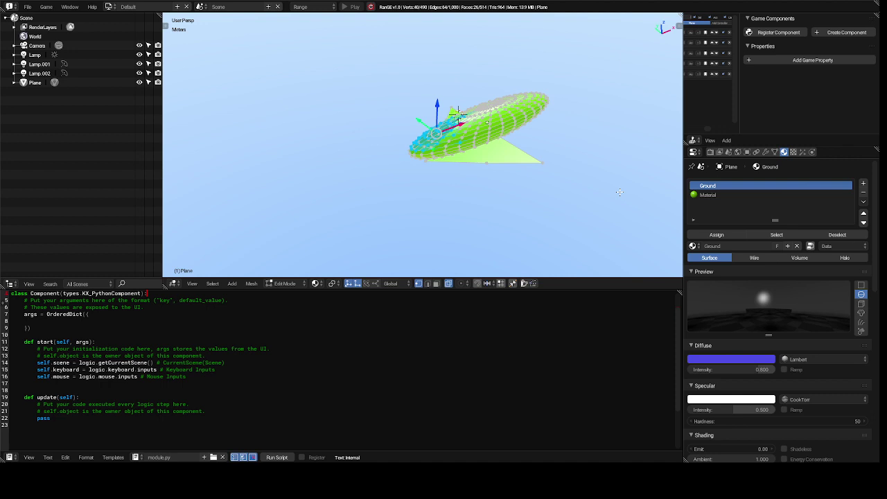
middle_drag(619, 192, 620, 192)
scroll(619, 192, down, 3)
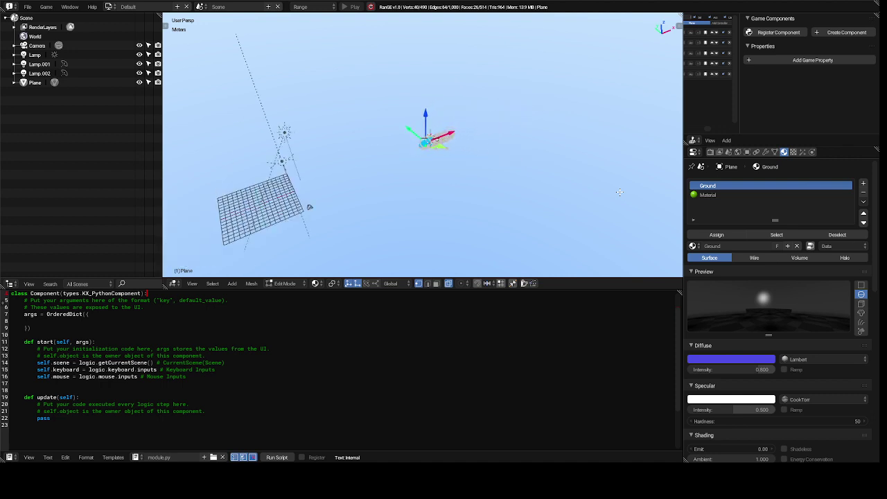
scroll(619, 192, down, 3)
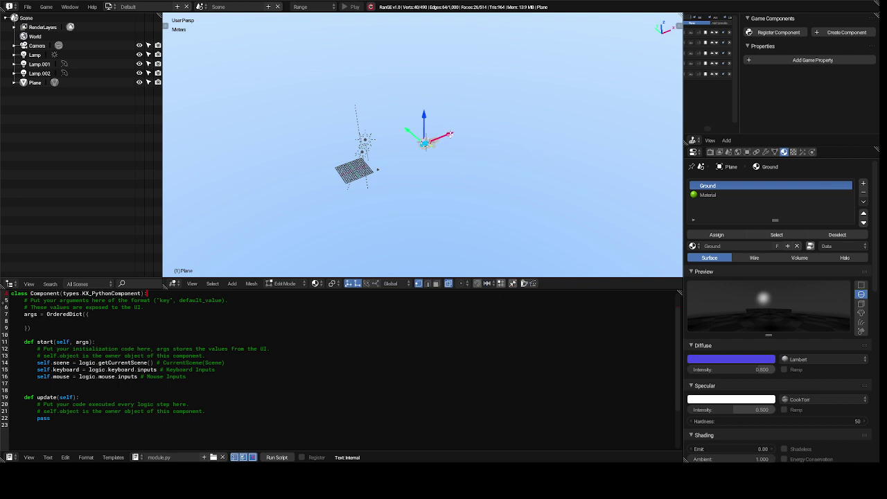
Switch the spacecraft to Object Mode and move it along the X axis back over the ground grid.
mouse_move(450, 134)
mouse_down()
mouse_move(407, 162)
mouse_move(448, 138)
mouse_up()
key(KP_4)
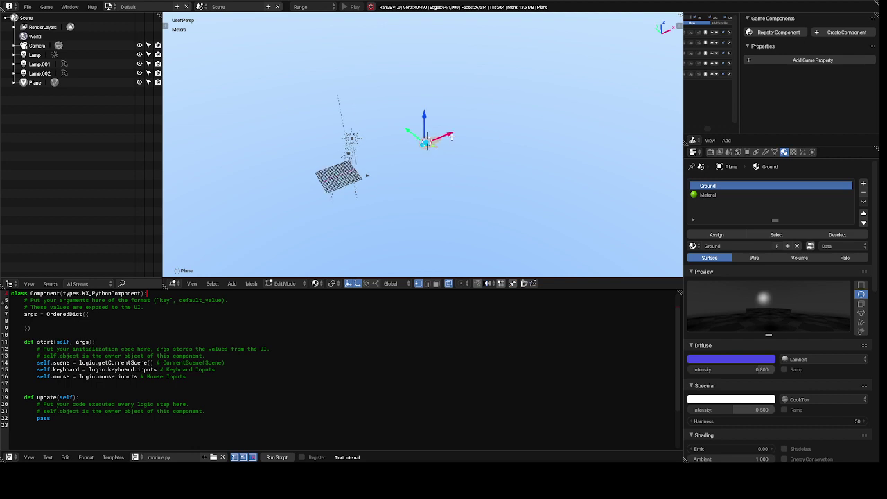
key(KP_4)
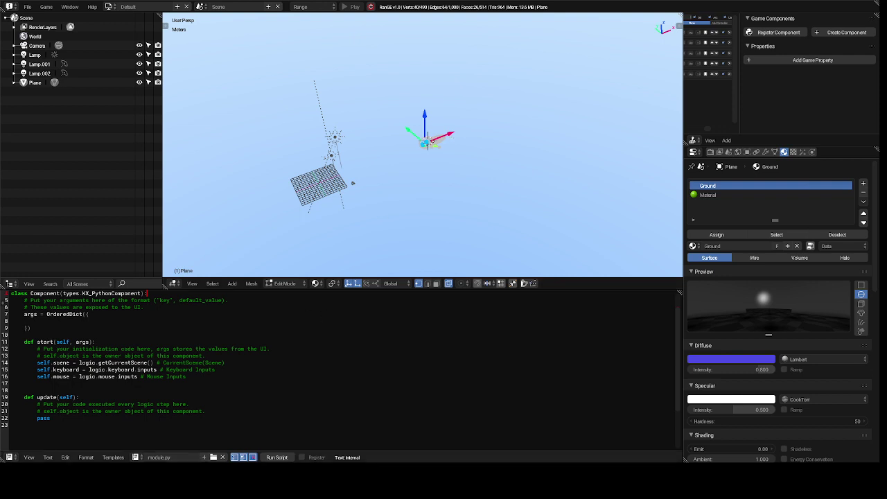
click(281, 284)
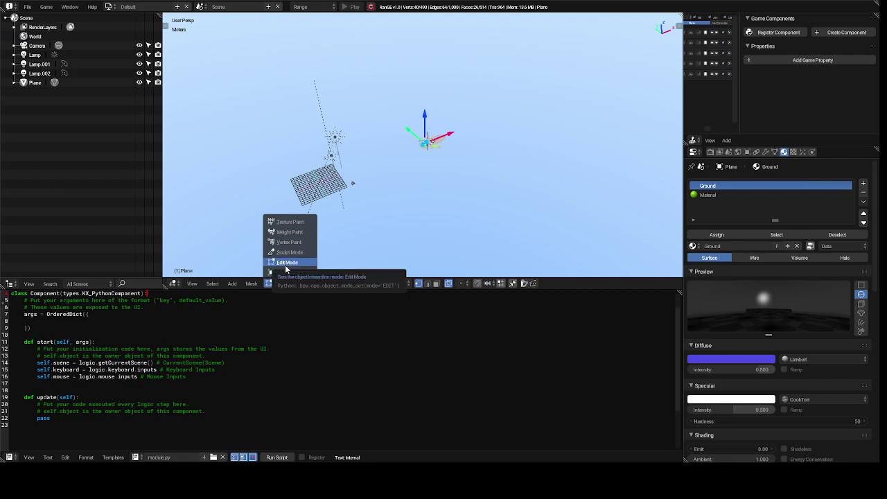
click(288, 273)
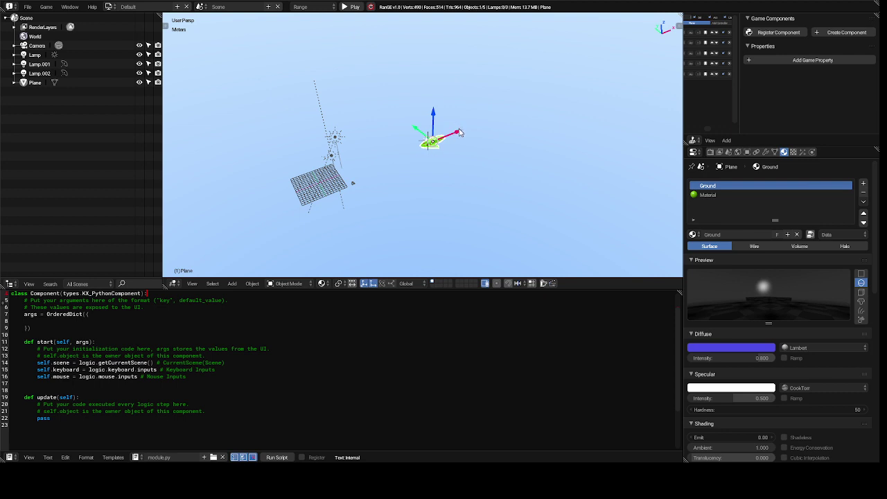
drag(458, 133, 359, 187)
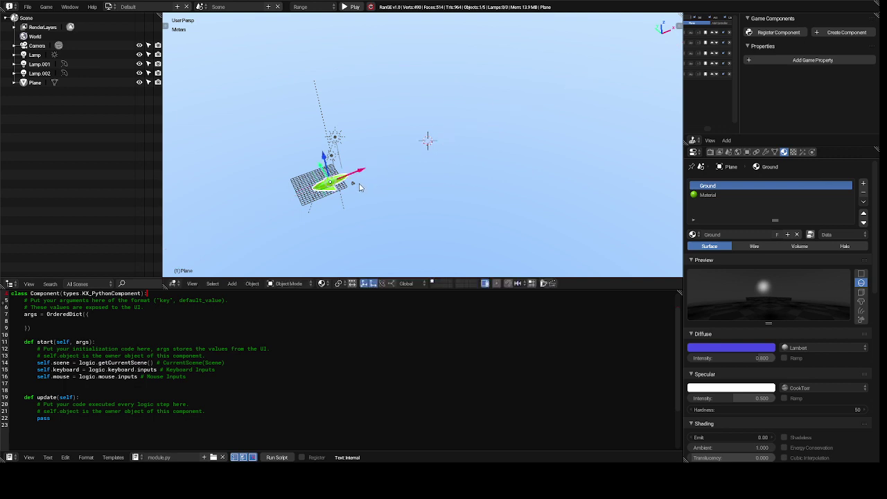
Examine the spacecraft's position above the ground grid from the side, from behind and from higher up.
scroll(359, 188, up, 1)
scroll(359, 187, up, 5)
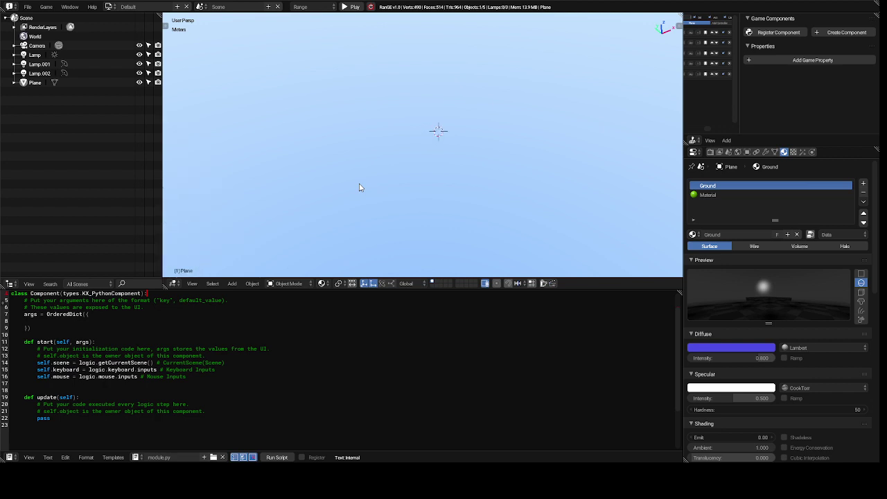
scroll(359, 187, down, 4)
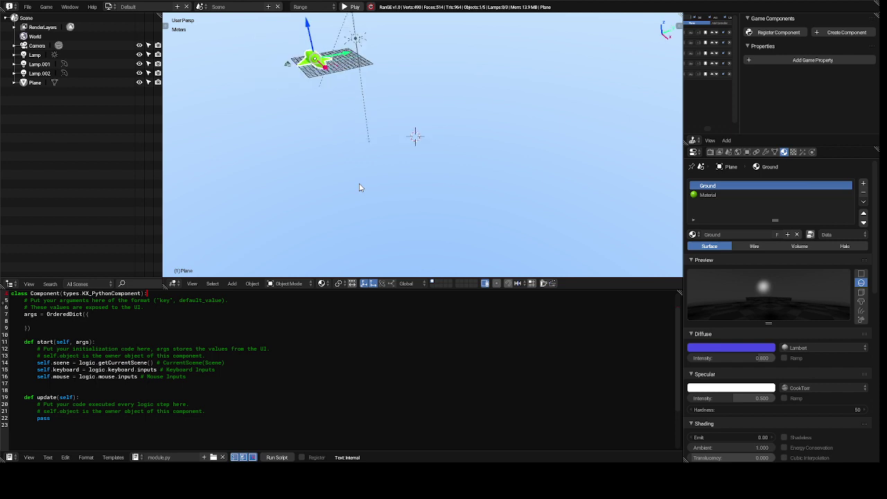
key(KP_4)
key(KP_4)
key(KP_4)
key(KP_4)
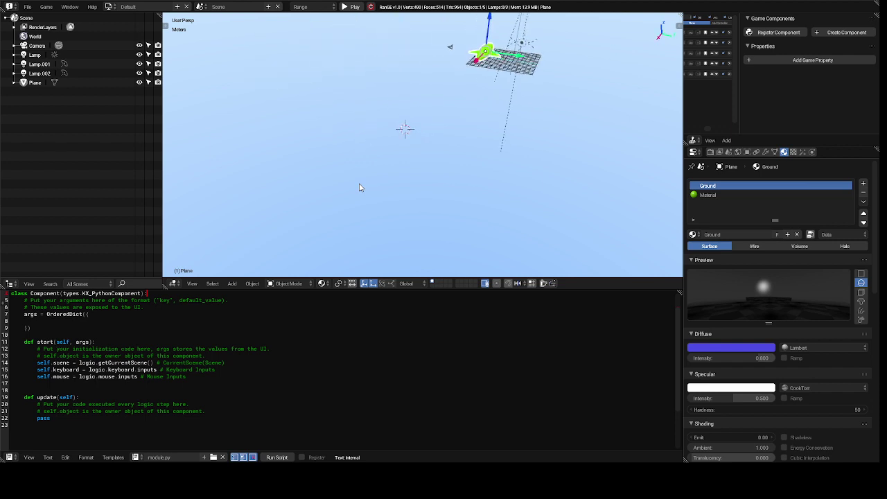
key(KP_4)
key(KP_4)
key(KP_4)
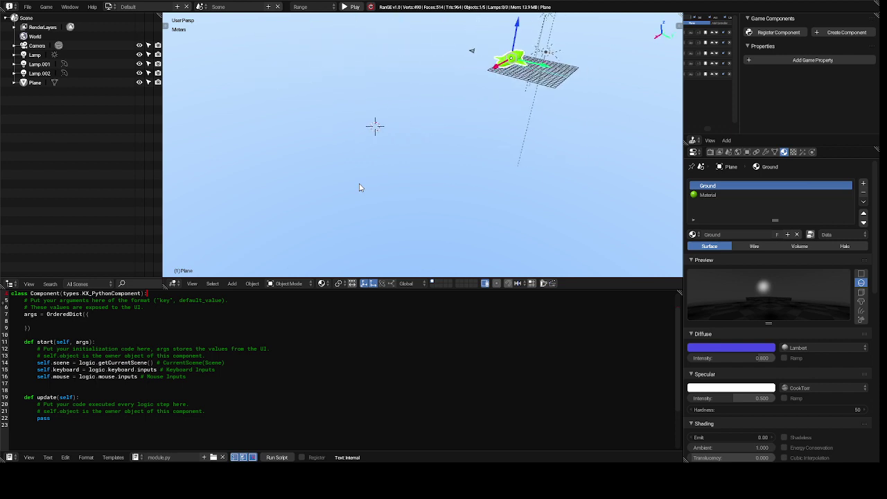
key(KP_4)
key(KP_4)
key(KP_6)
key(KP_6)
key(KP_6)
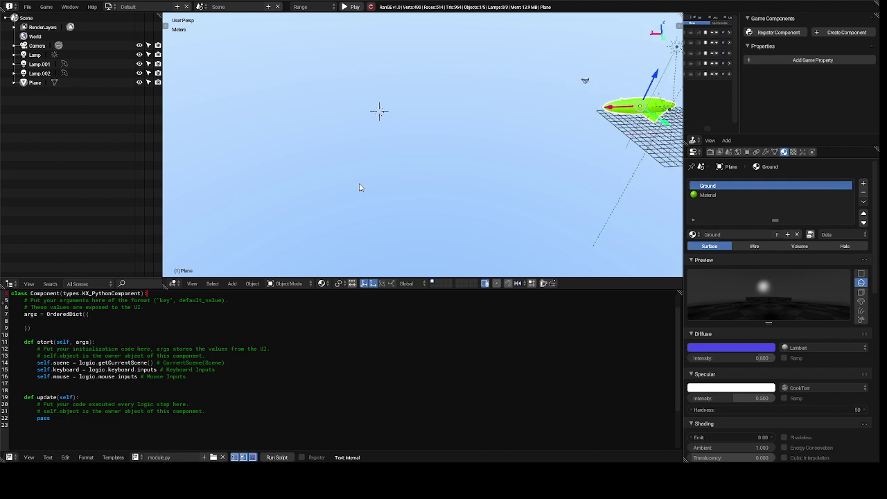
key(KP_4)
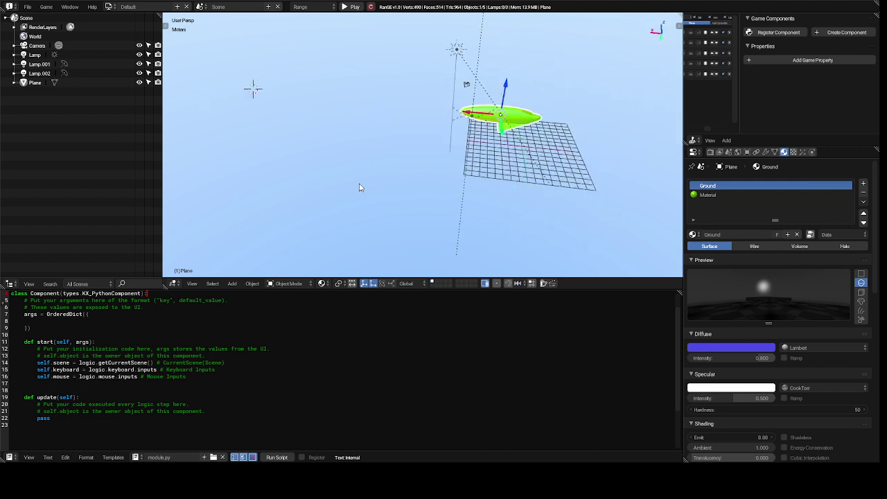
key(KP_6)
key(KP_6)
key(KP_6)
key(KP_6)
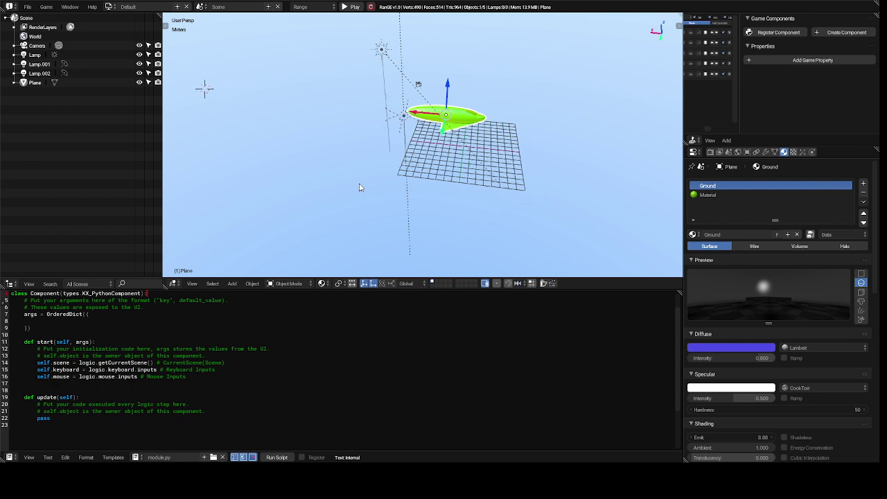
scroll(359, 187, up, 2)
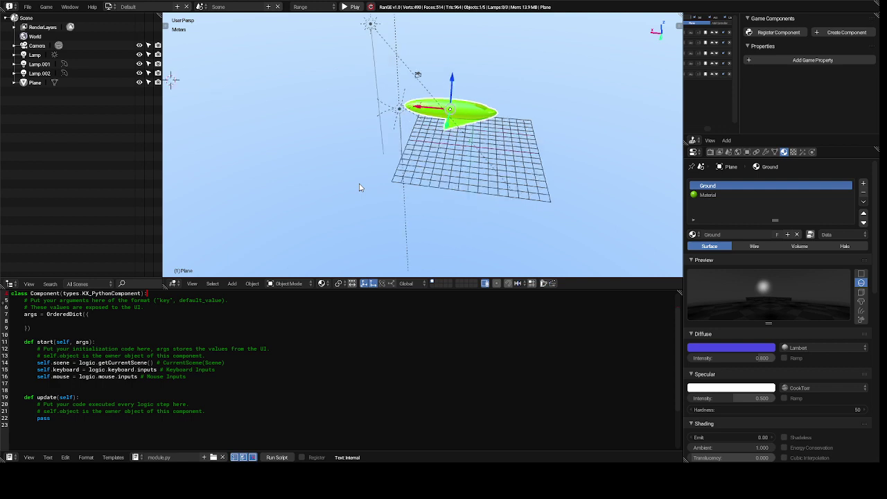
scroll(359, 187, up, 3)
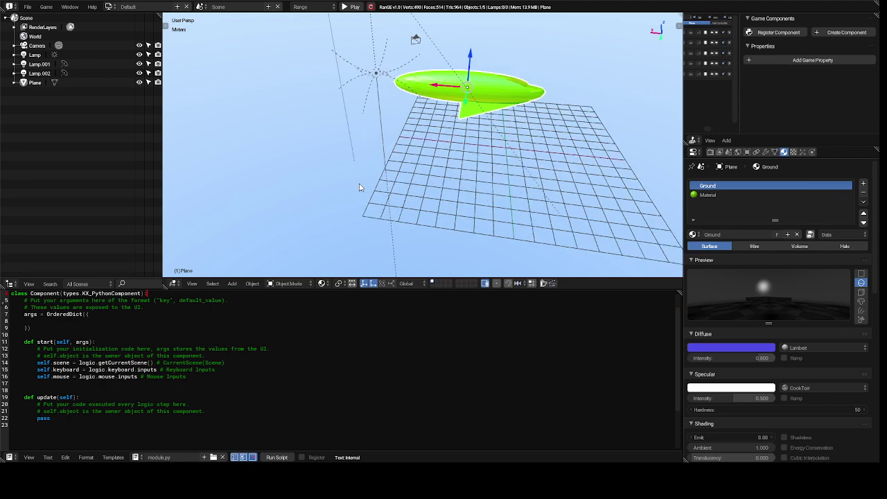
key(KP_6)
key(KP_6)
key(KP_6)
key(KP_6)
key(KP_6)
key(KP_6)
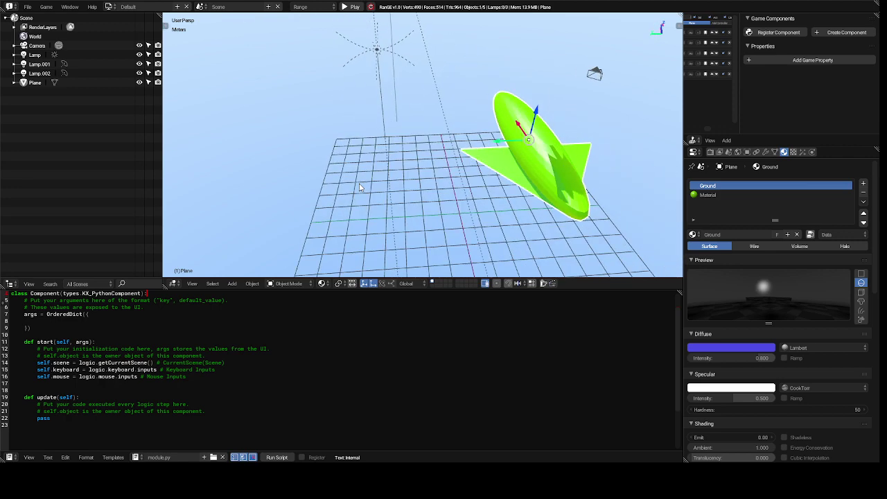
key(KP_6)
key(KP_6)
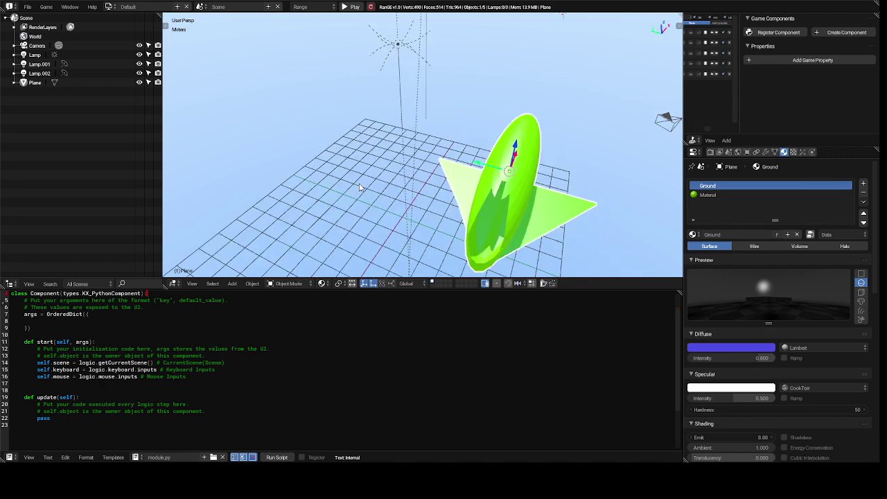
key(KP_8)
key(KP_8)
key(KP_8)
key(KP_8)
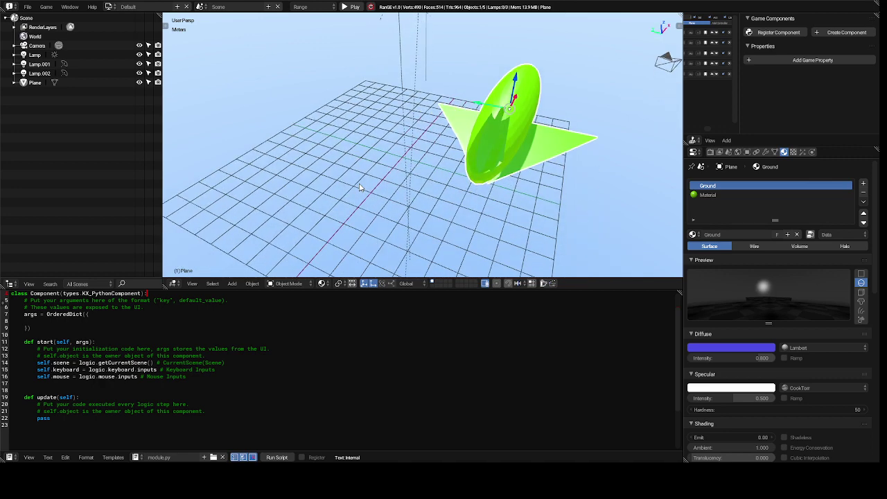
key(KP_8)
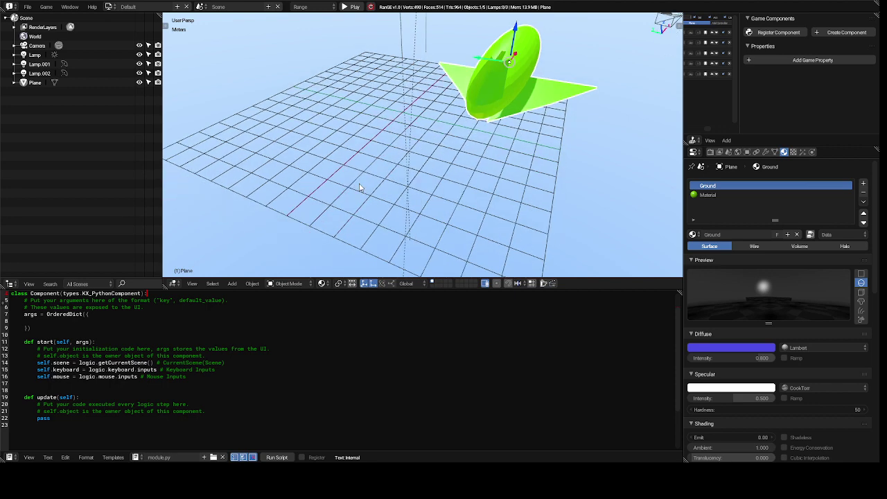
key(KP_2)
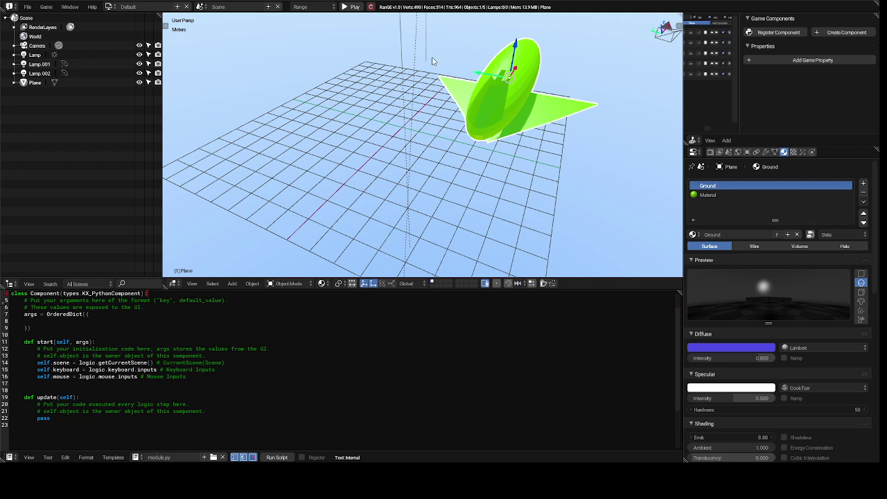
Select the camera and move it along the global Y axis and the global X axis.
click(671, 29)
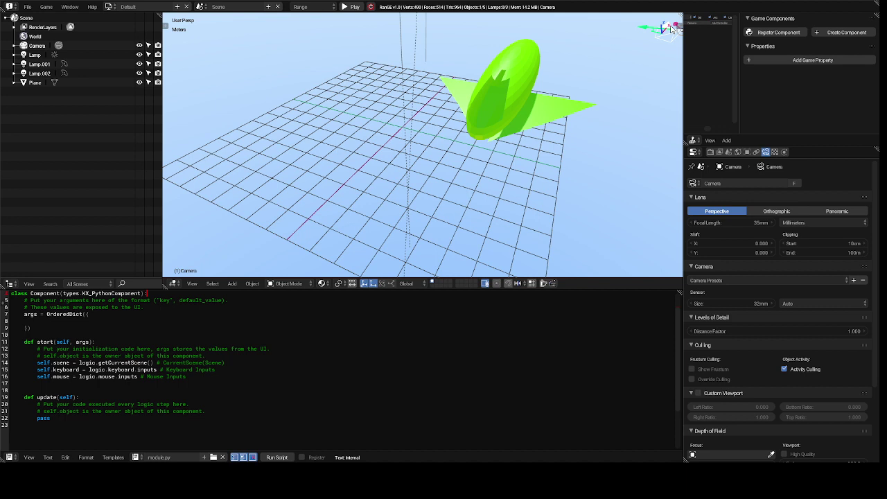
key(g)
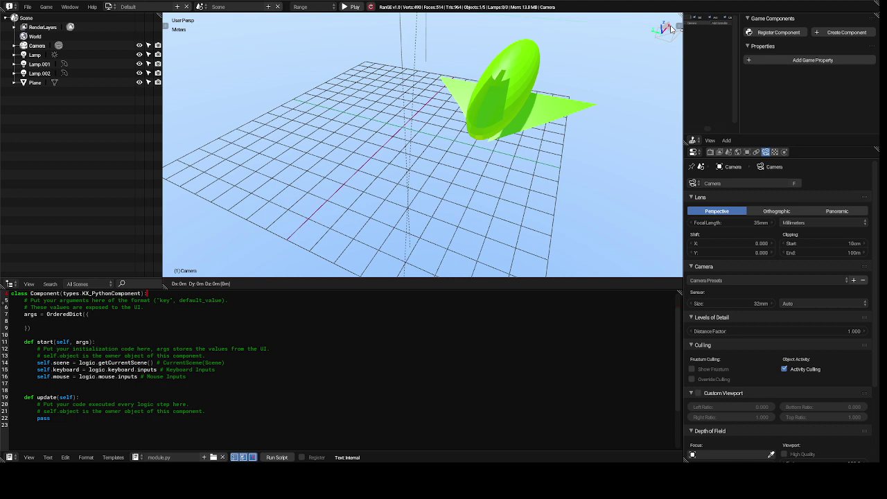
key(y)
click(165, 79)
key(g)
key(x)
click(562, 96)
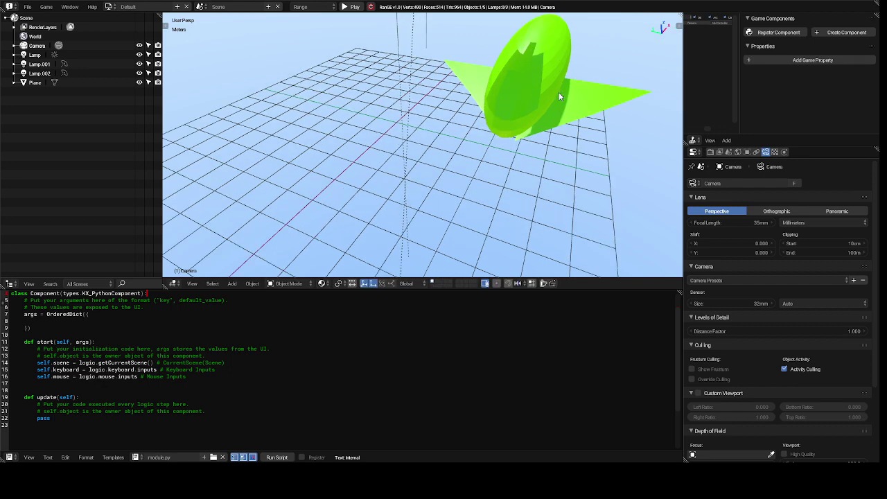
Bring the camera closer to the spacecraft along Y, pull it backward along X and raise it along Z.
scroll(560, 96, down, 4)
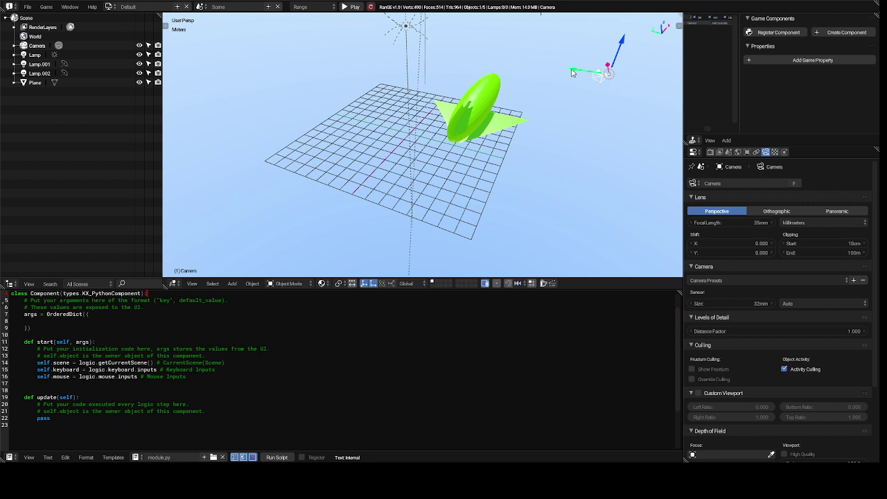
drag(570, 73, 503, 74)
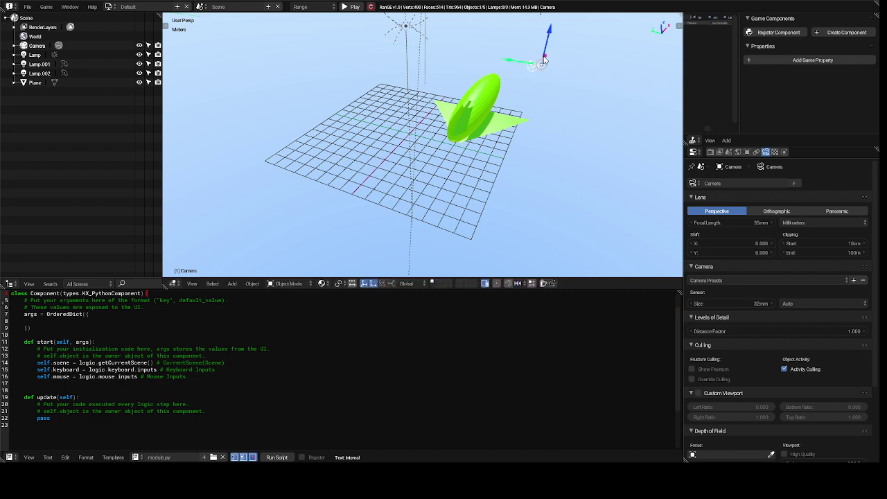
drag(545, 61, 521, 139)
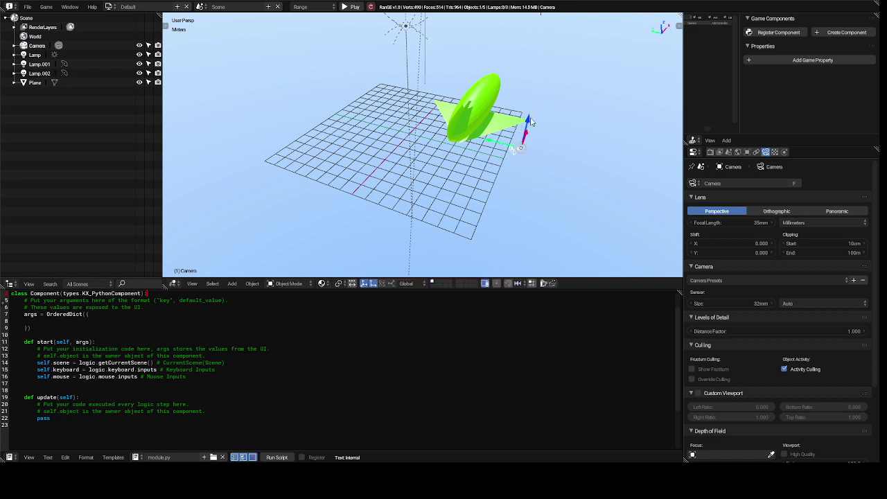
drag(528, 122, 547, 43)
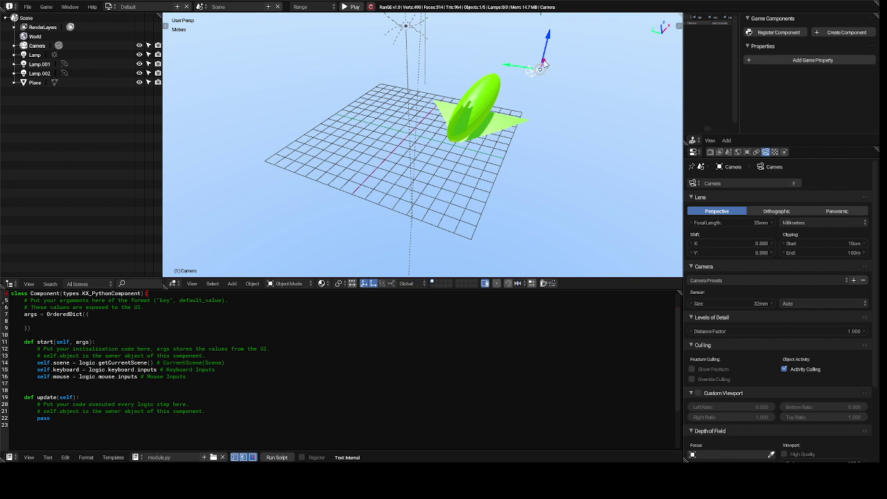
mouse_move(544, 64)
mouse_down()
mouse_move(534, 102)
mouse_move(537, 63)
mouse_up()
Move the camera about 14 m backward along the global X axis and raise it slightly along Z.
key(g)
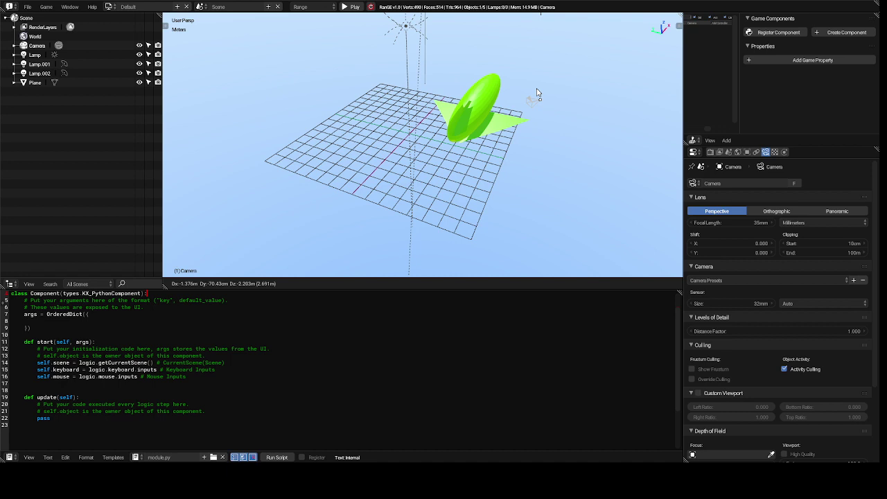
key(x)
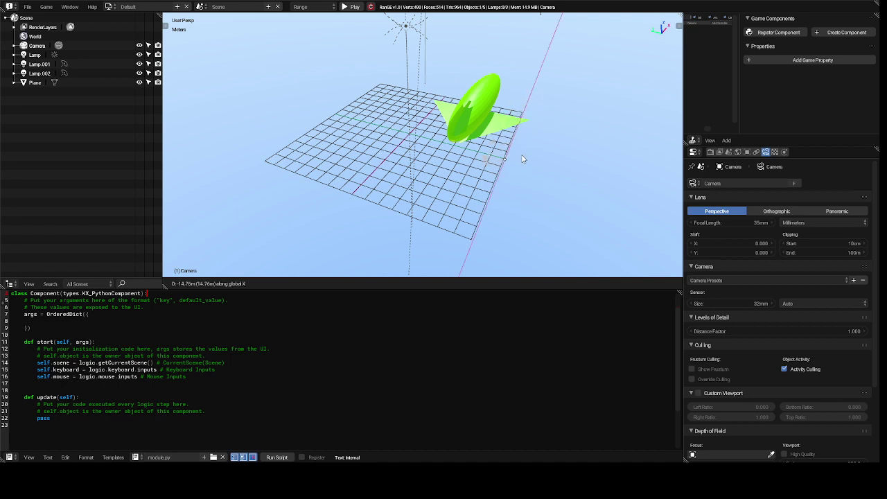
click(525, 152)
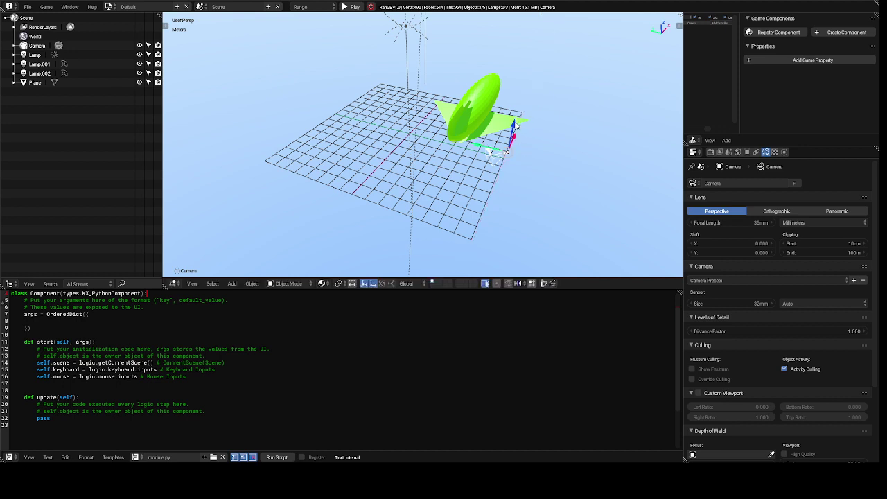
drag(516, 125, 519, 103)
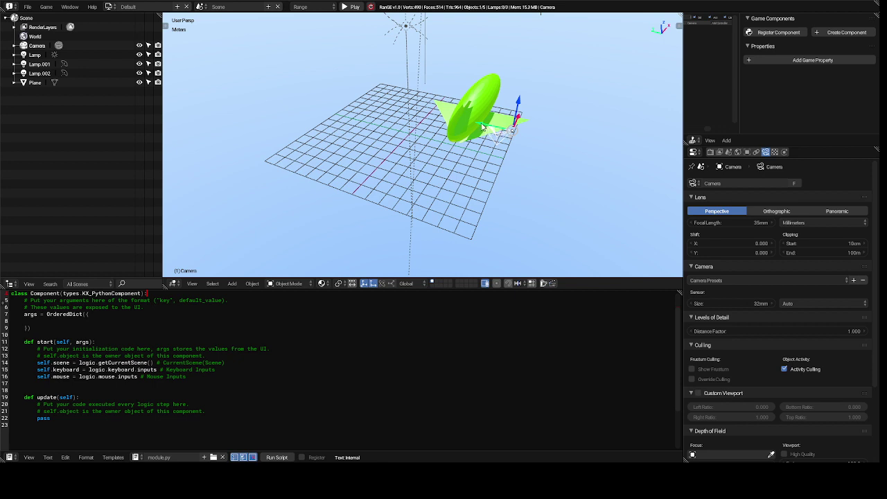
Shift the camera about 3 m along the global Y axis so it sits behind the spacecraft's tail.
key(g)
key(y)
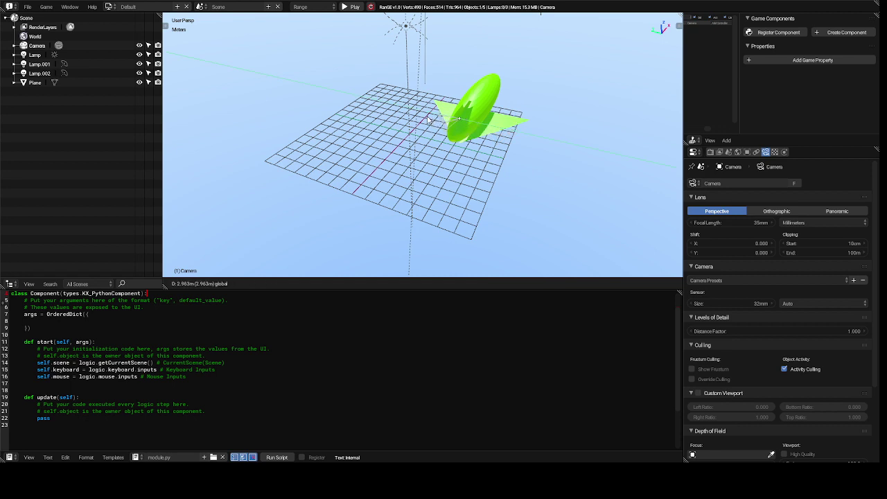
click(432, 120)
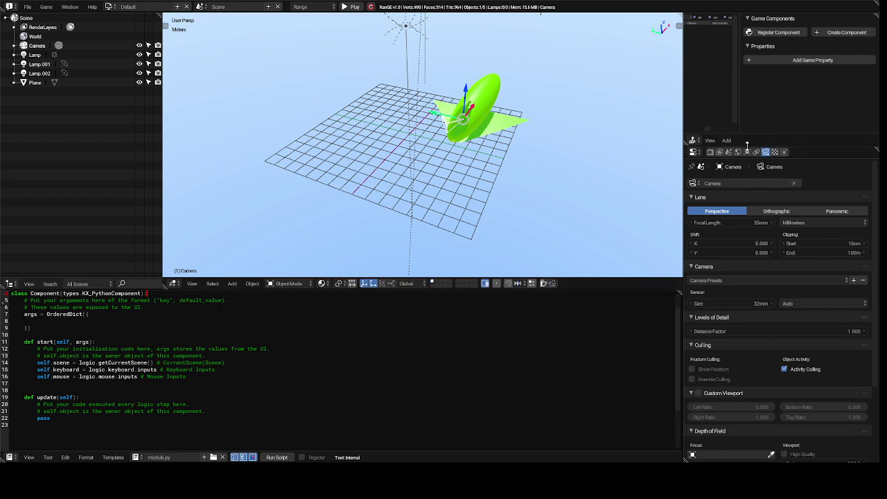
Set the camera's X rotation to 0° in its object transform properties.
click(748, 153)
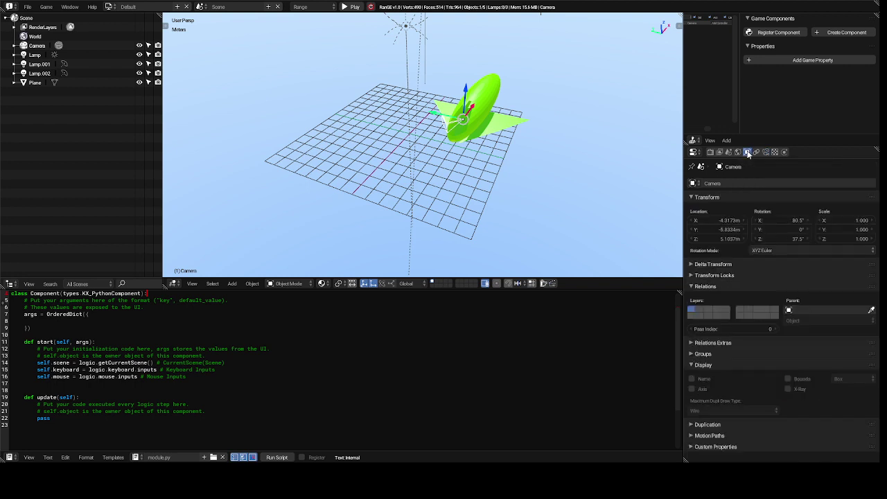
click(782, 217)
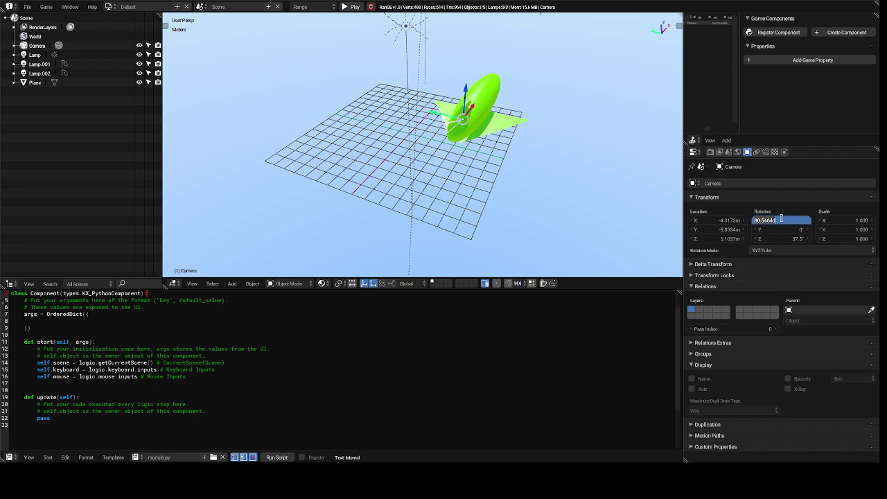
text(0)
key(Return)
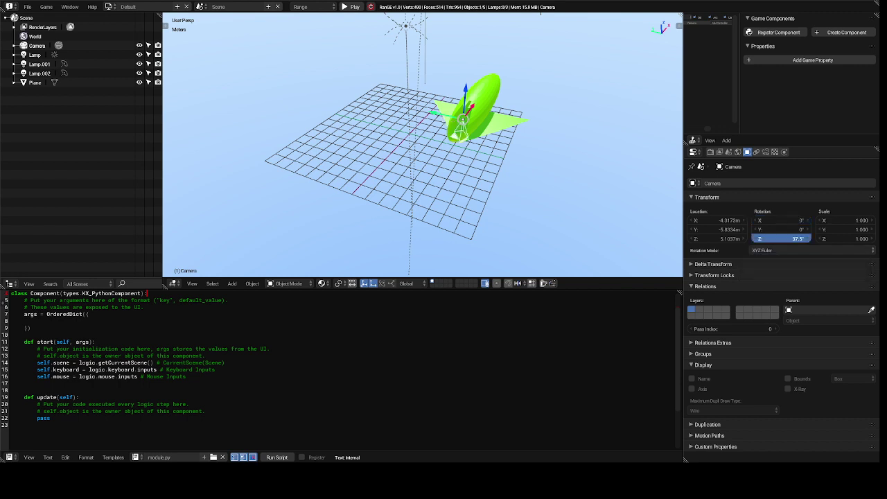
Reset the camera's Z rotation to 0° and rotate the camera 90° about the global Z axis.
click(784, 237)
text(0)
key(Return)
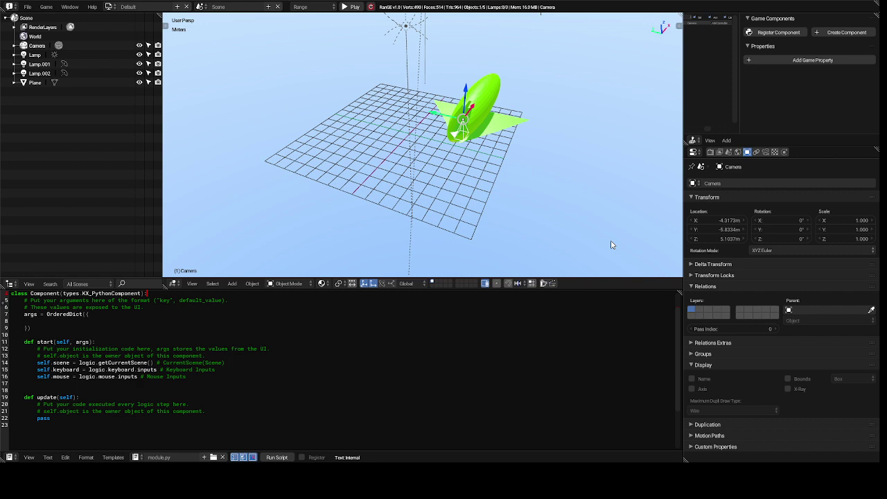
key(r)
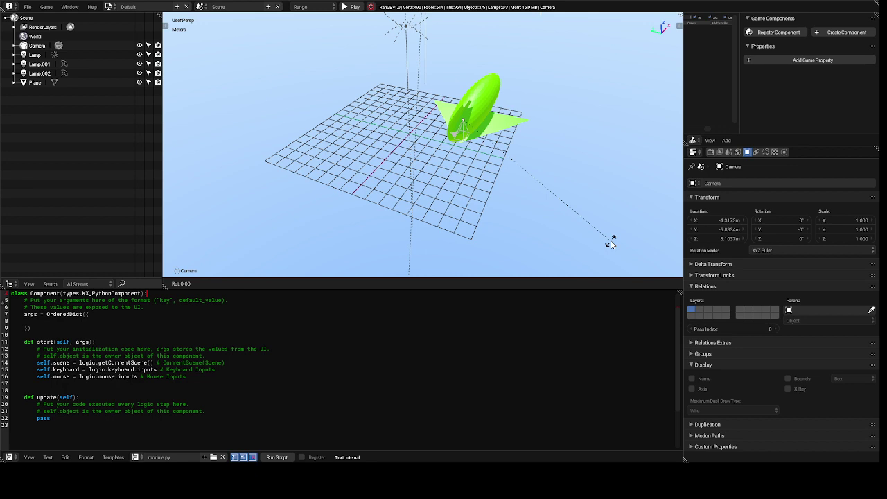
key(z)
text(90)
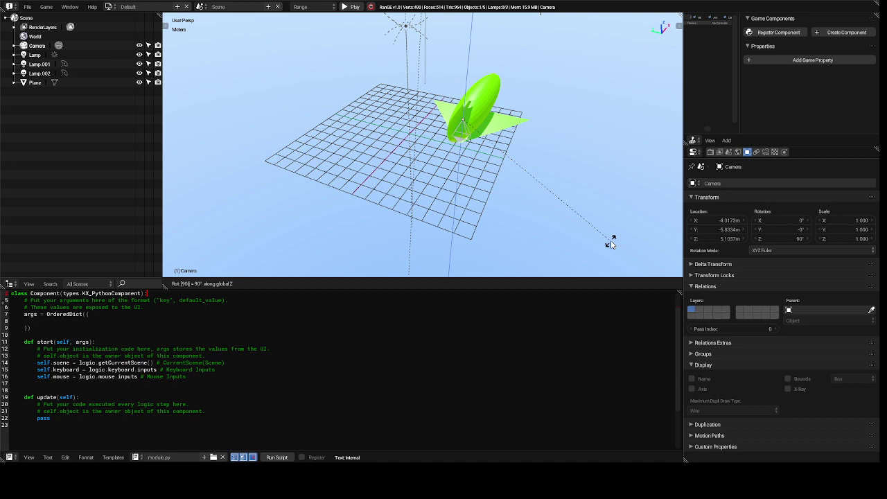
key(Return)
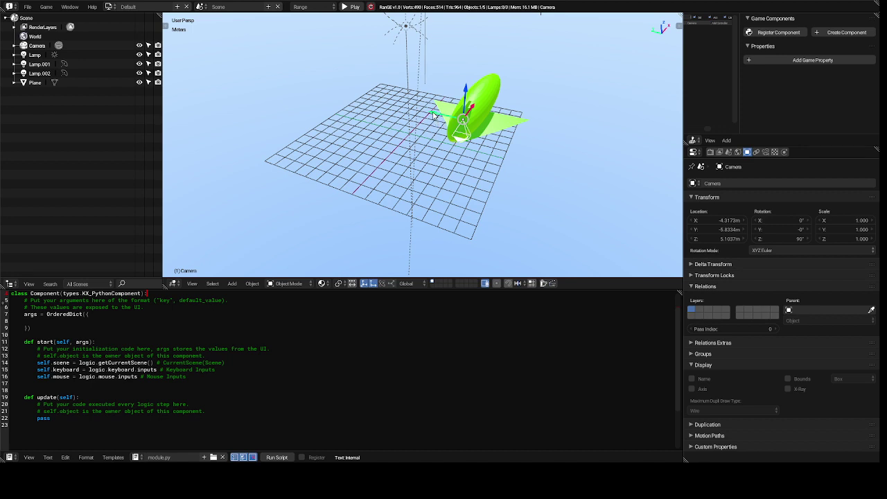
Shift the camera about 0.4 m along the global Y axis and rotate it 90° about global Y.
drag(434, 115, 428, 118)
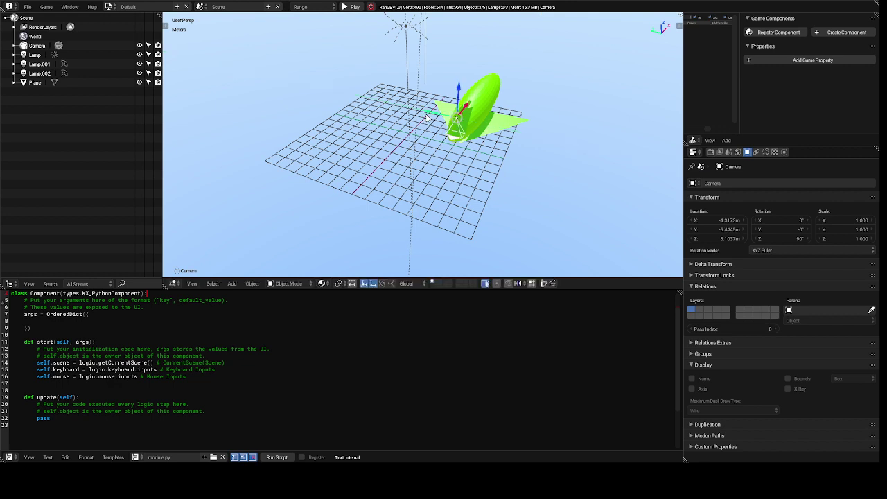
key(r)
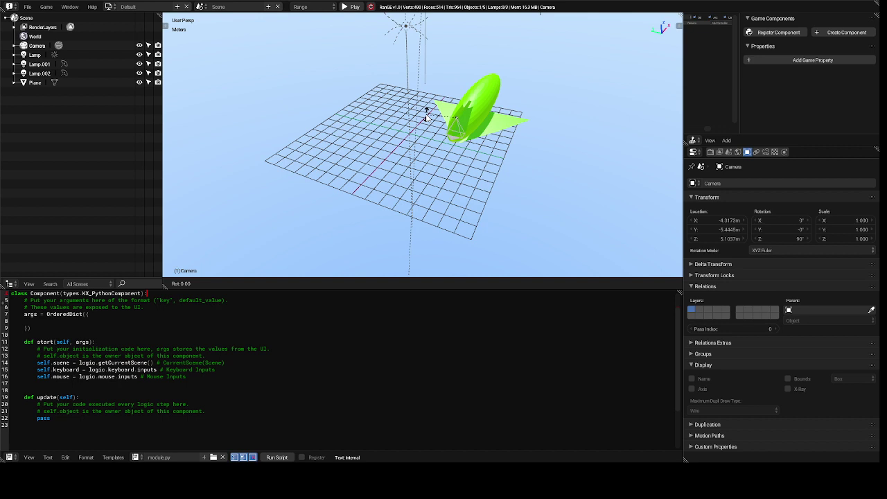
key(y)
text(90)
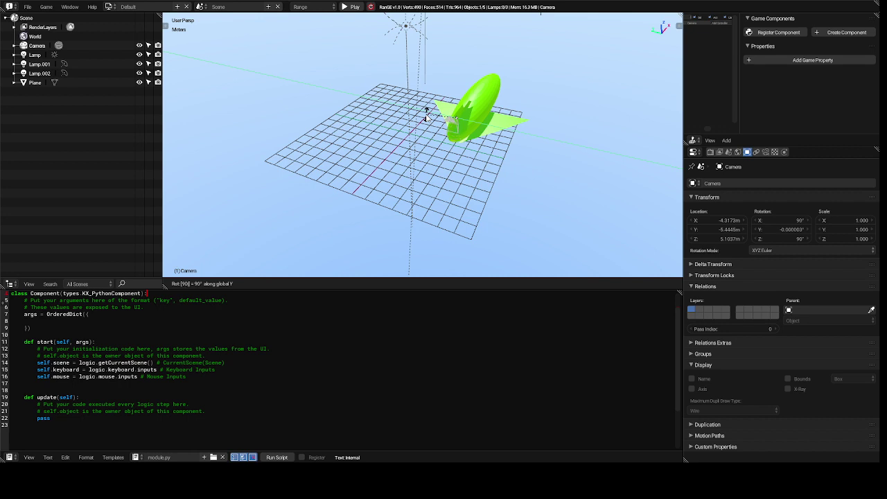
key(Return)
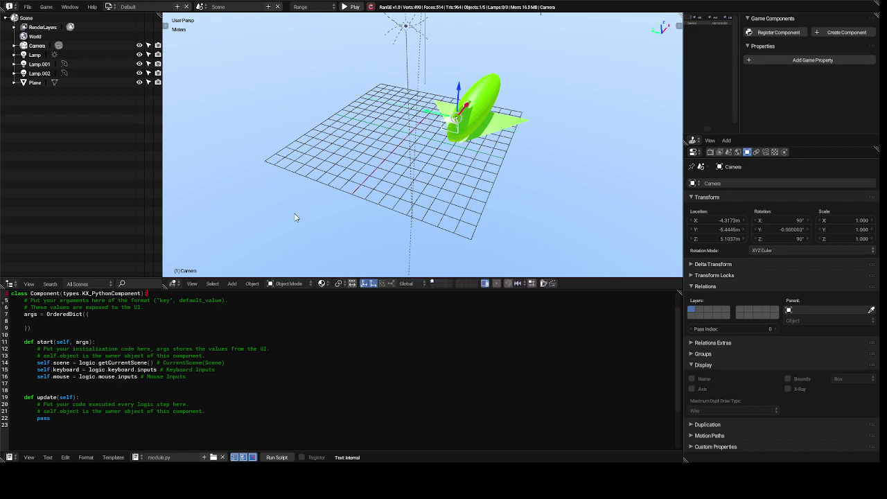
Look through the camera's viewpoint and nudge the camera by a very small amount.
click(192, 283)
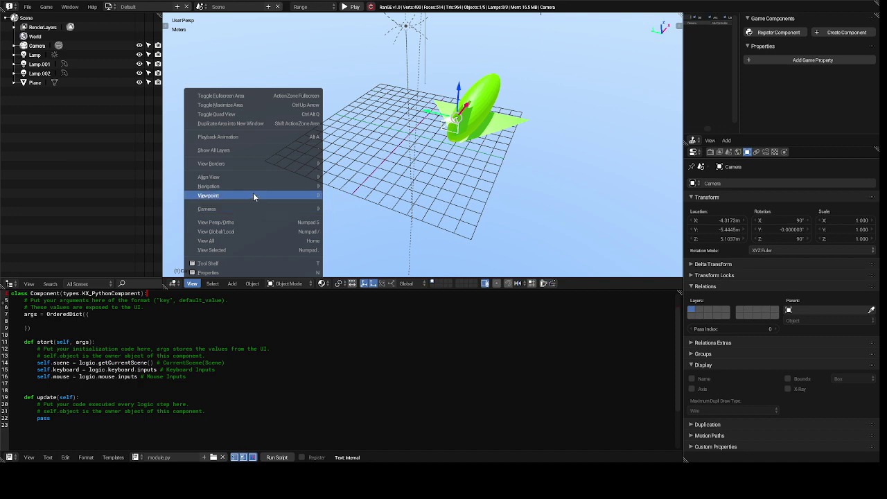
mouse_move(258, 195)
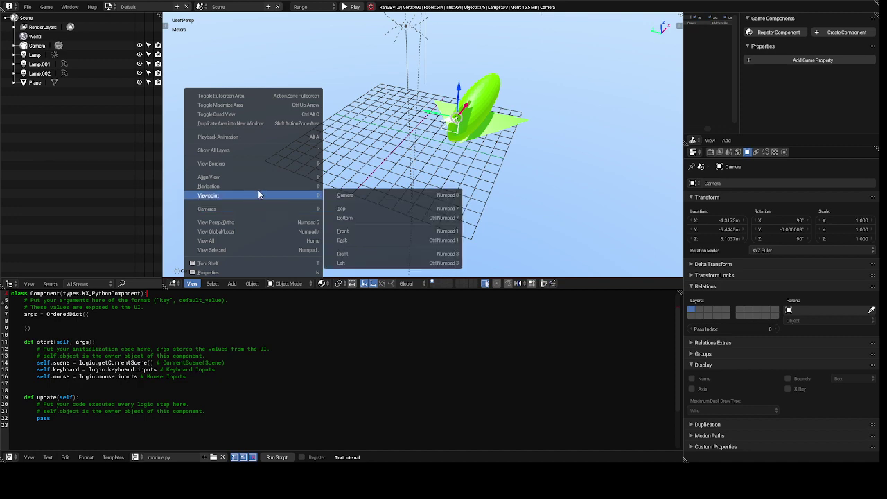
click(346, 195)
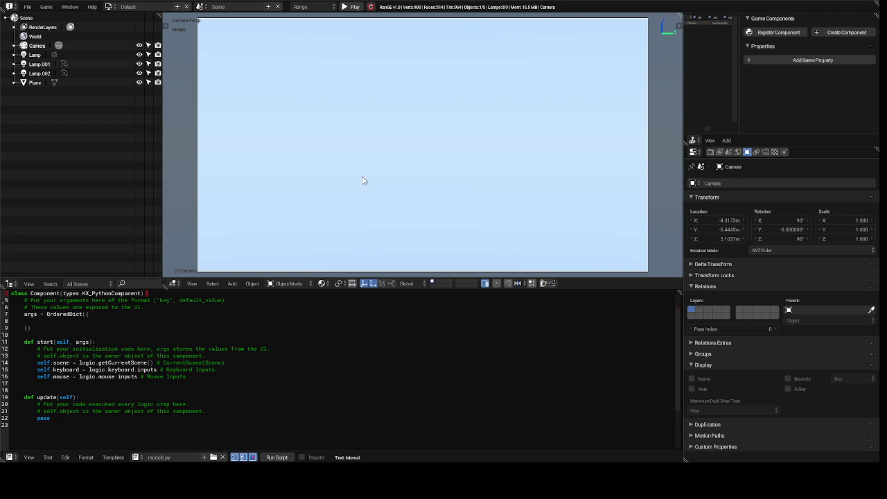
key(g)
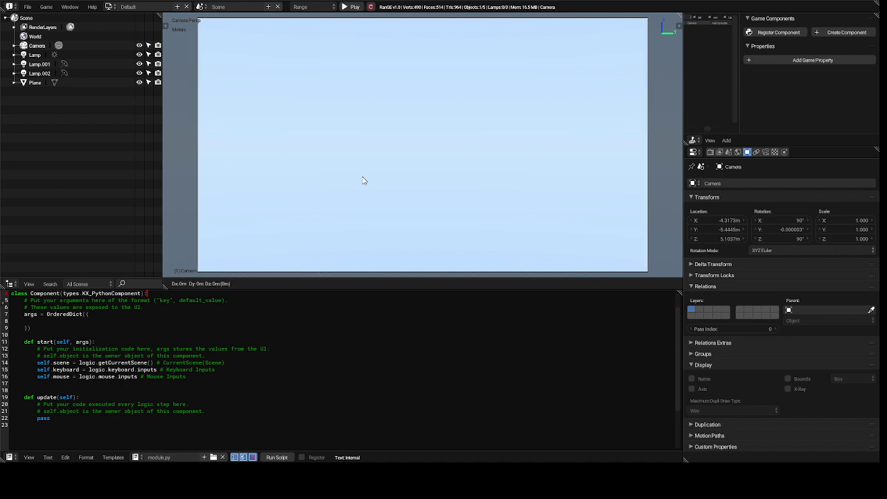
key(y)
click(362, 185)
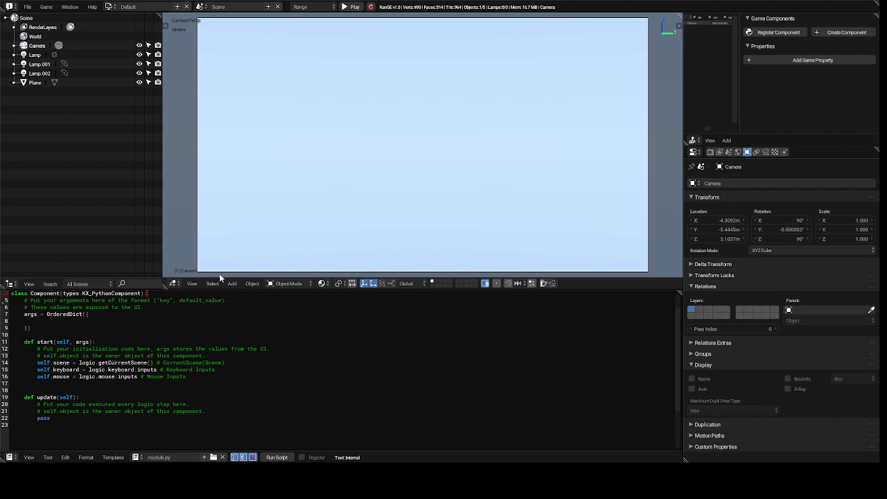
Switch to the front view and move the camera about 3.1 m forward along the global X axis.
click(192, 284)
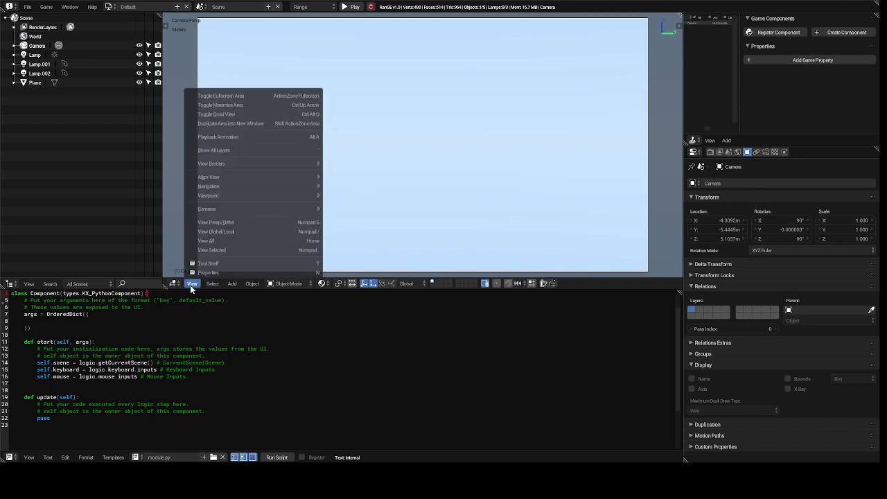
mouse_move(248, 197)
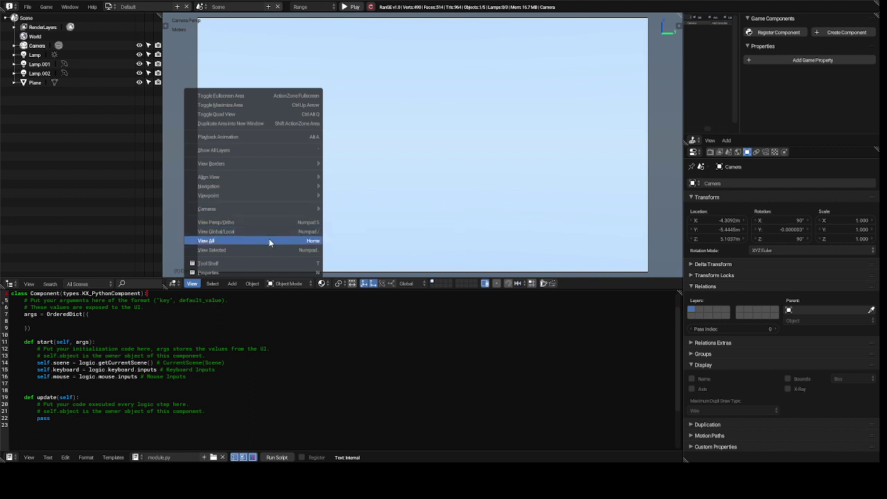
mouse_move(311, 188)
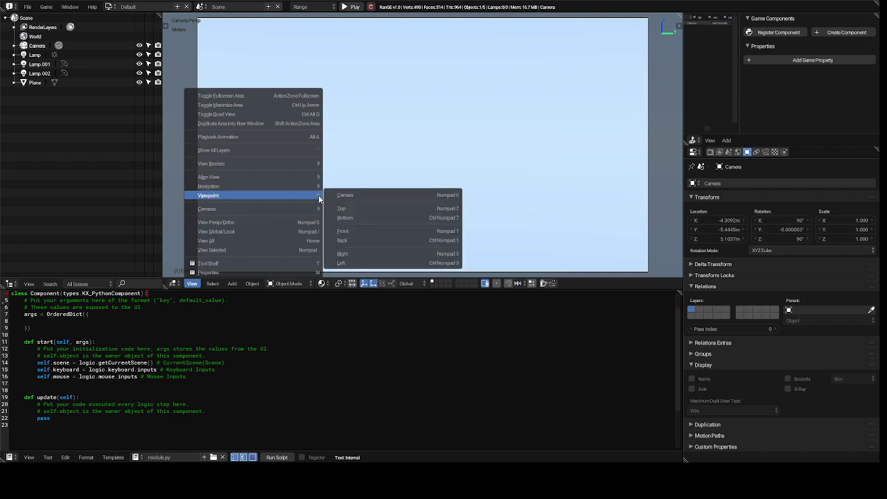
click(355, 233)
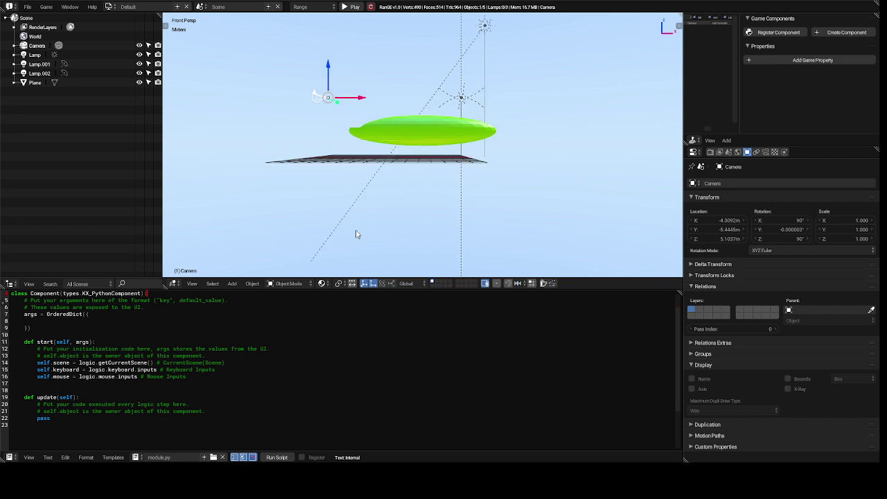
scroll(357, 234, up, 1)
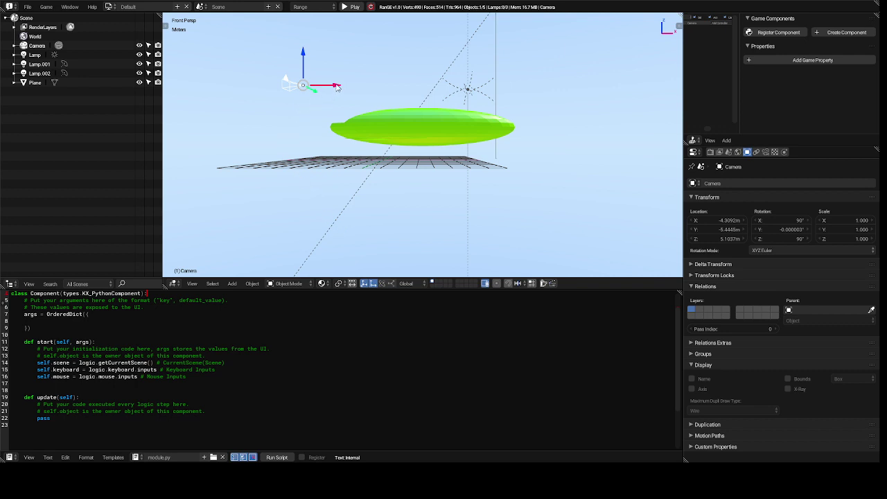
drag(337, 86, 381, 85)
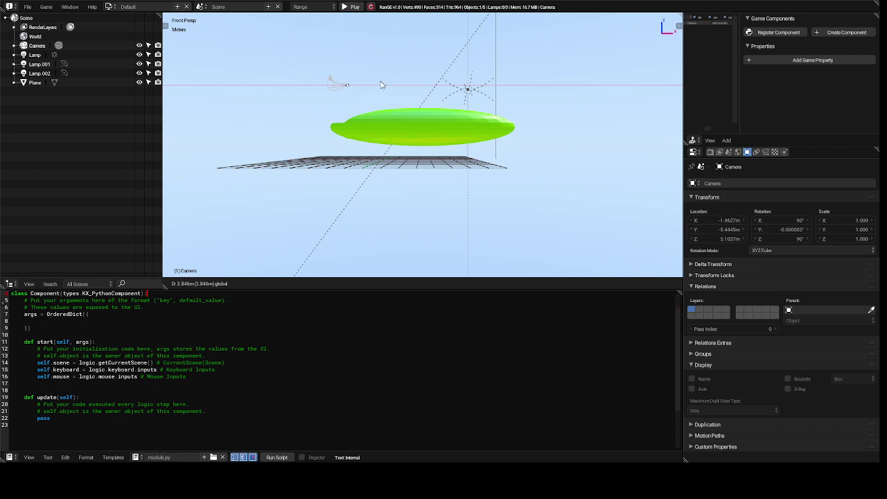
click(385, 86)
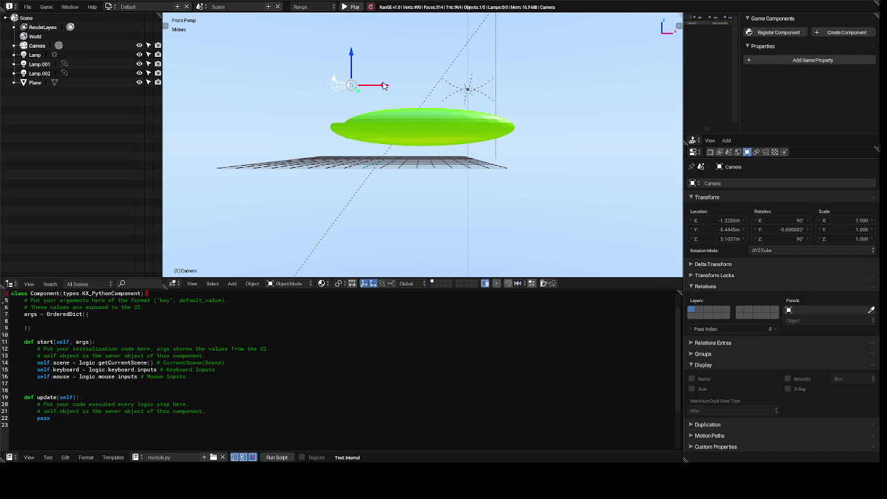
Lower the camera about 1.9 m along the Z axis to the upper part of the spacecraft's hull.
key(KP_8)
key(KP_8)
key(KP_8)
key(KP_8)
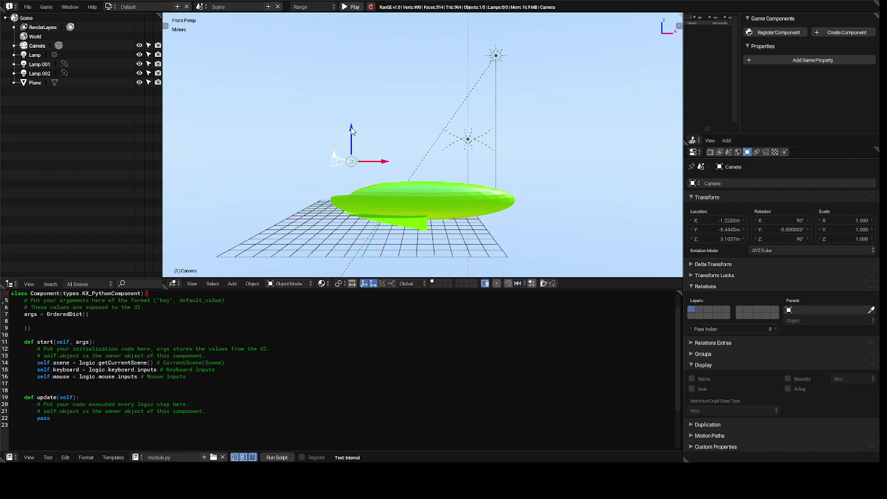
drag(351, 131, 359, 162)
Move the camera about 0.65 m along the global Y axis toward the spacecraft's centreline.
scroll(359, 162, up, 1)
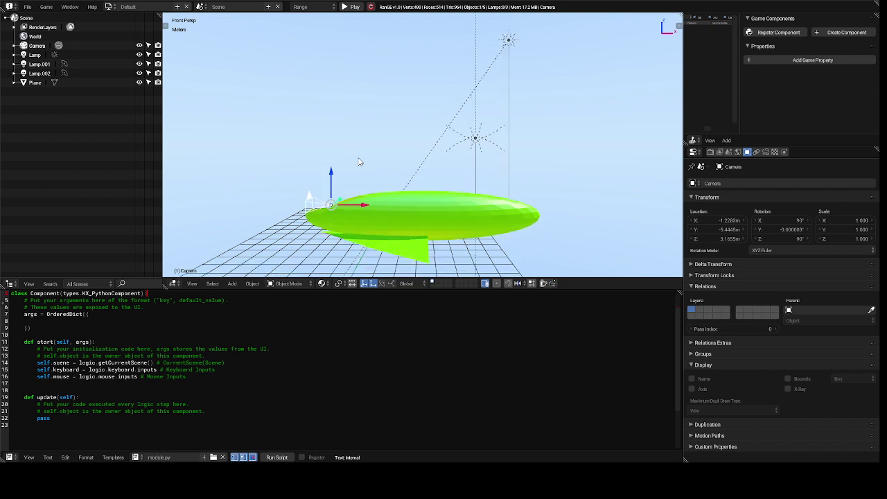
scroll(359, 161, up, 1)
scroll(359, 161, up, 1)
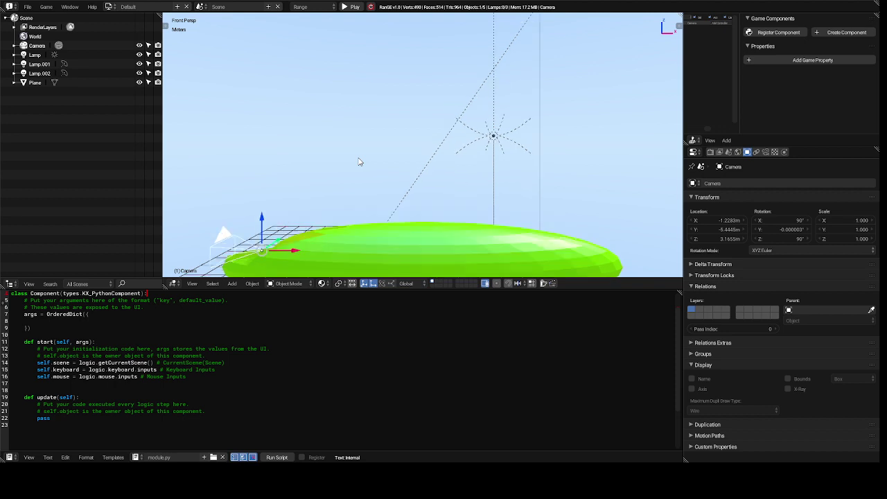
shift+scroll(359, 162, down, 3)
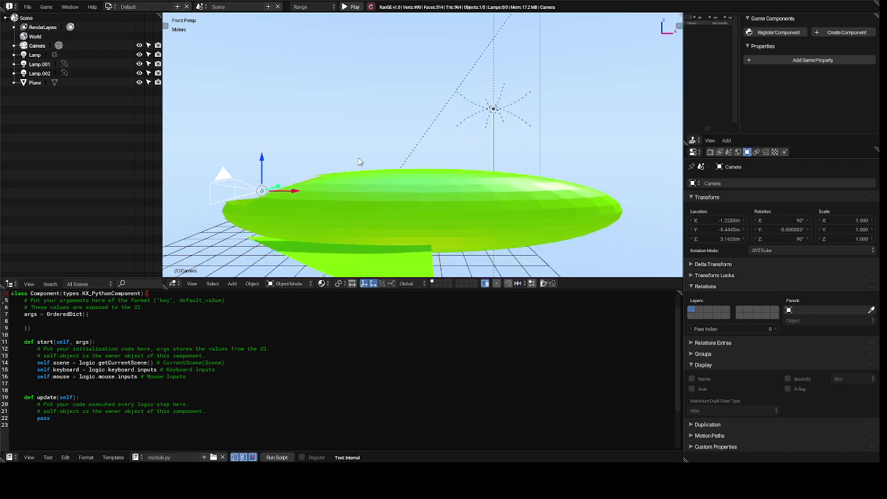
ctrl+alt+scroll(359, 161, down, 6)
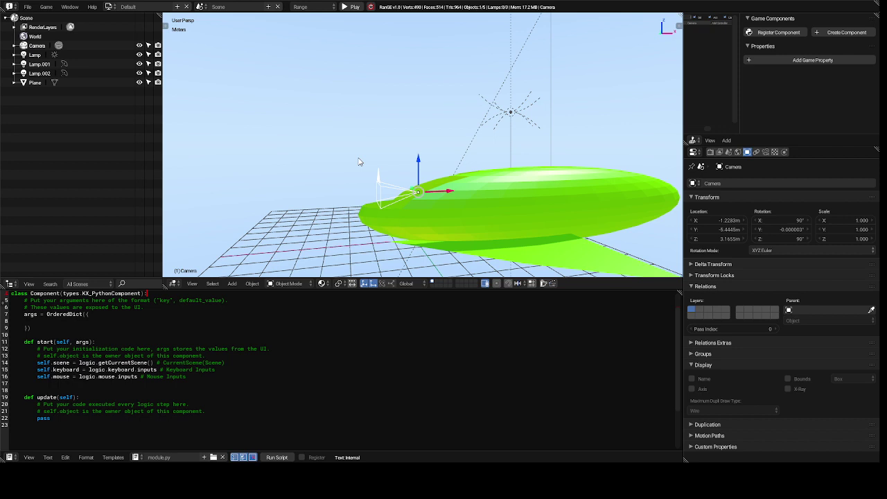
ctrl+alt+scroll(359, 161, down, 3)
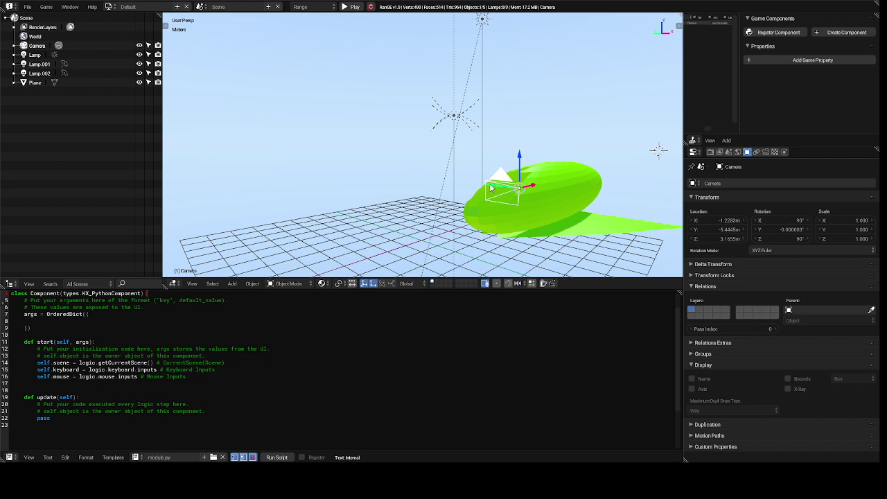
drag(490, 187, 472, 186)
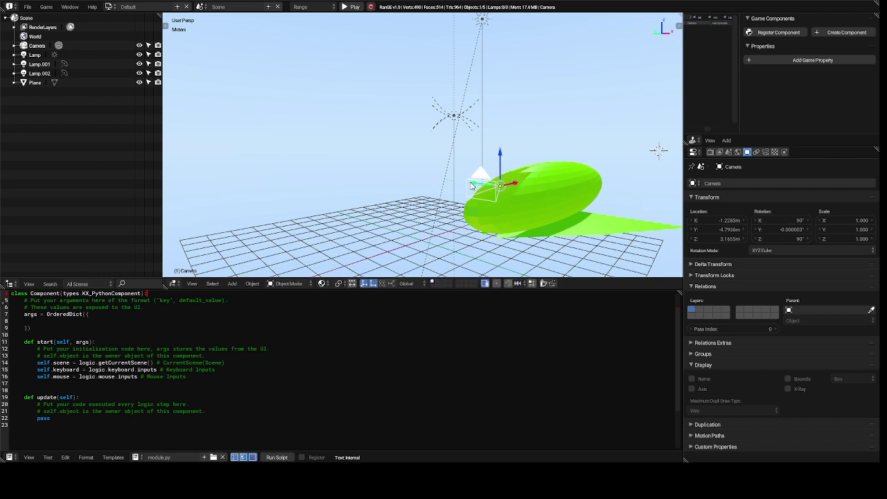
Examine the camera's alignment with the spacecraft's body from several angles around the tail.
key(KP_4)
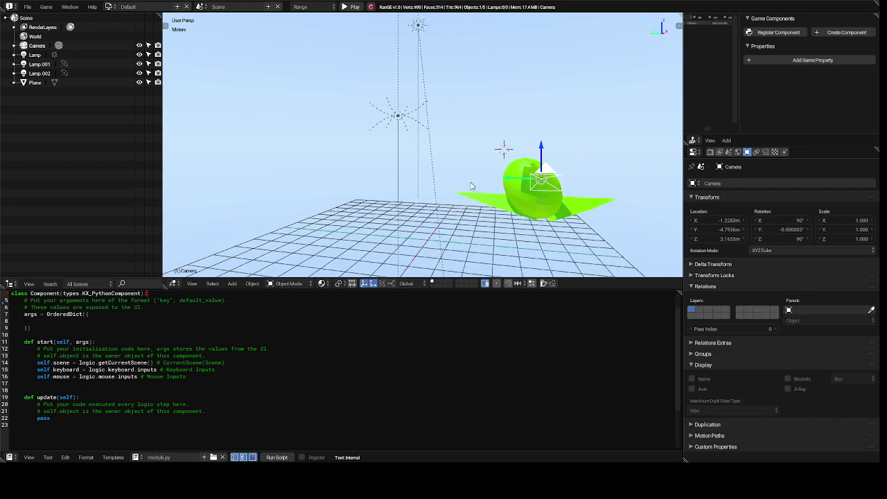
key(KP_4)
key(KP_4)
key(KP_4)
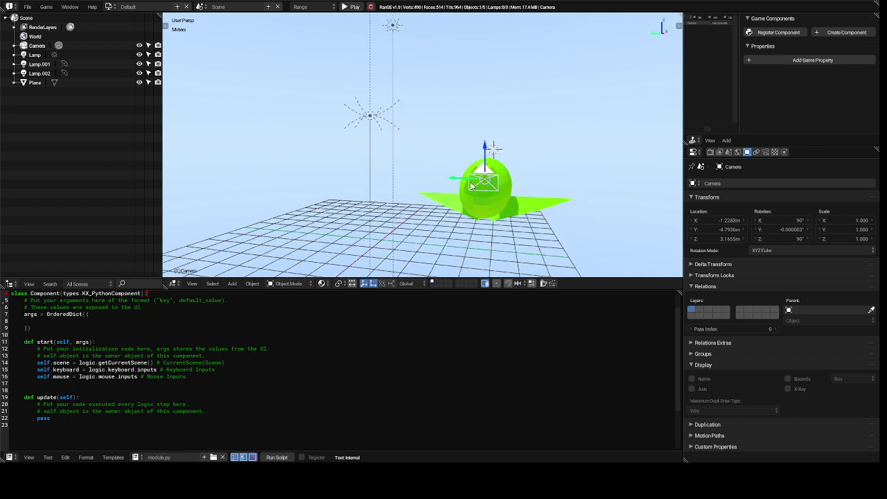
key(KP_4)
key(KP_4)
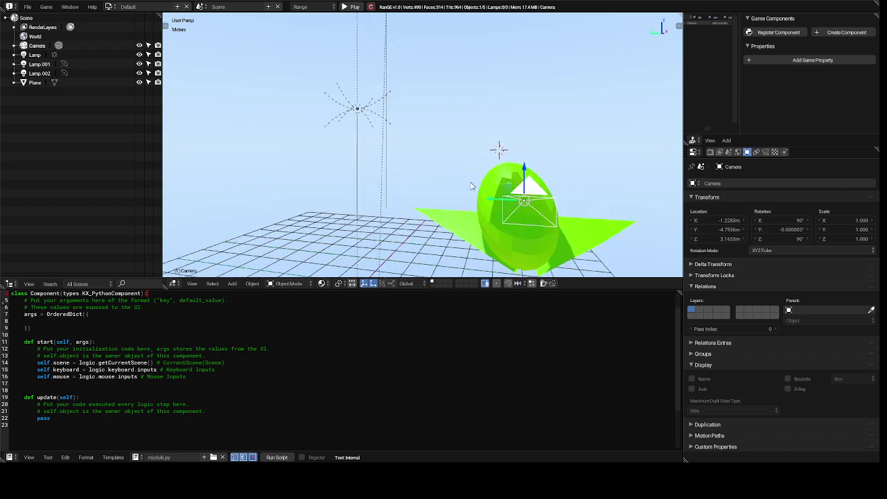
key(KP_4)
key(KP_4)
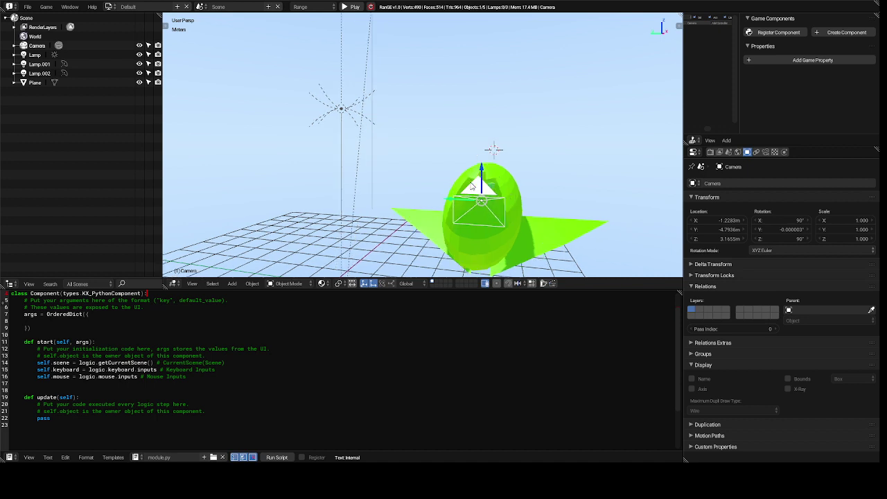
key(KP_4)
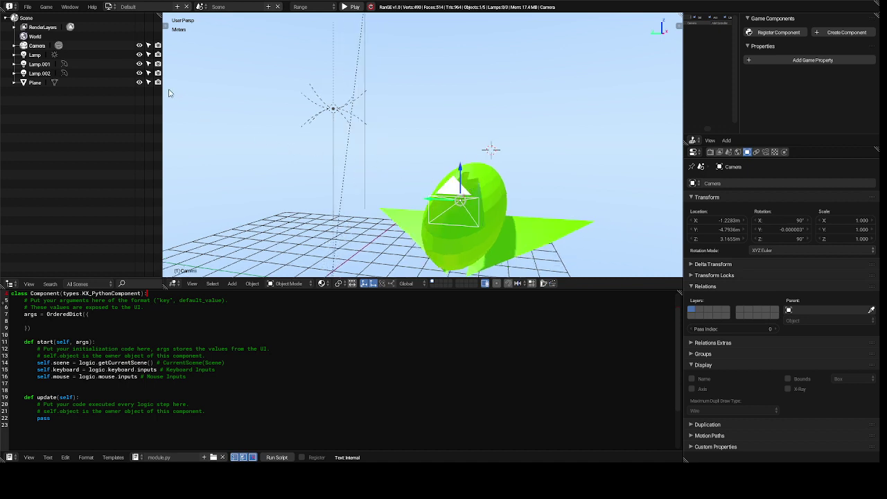
Save the project in the Documents folder under the name "flight sim tutorial.range".
click(27, 8)
mouse_move(54, 36)
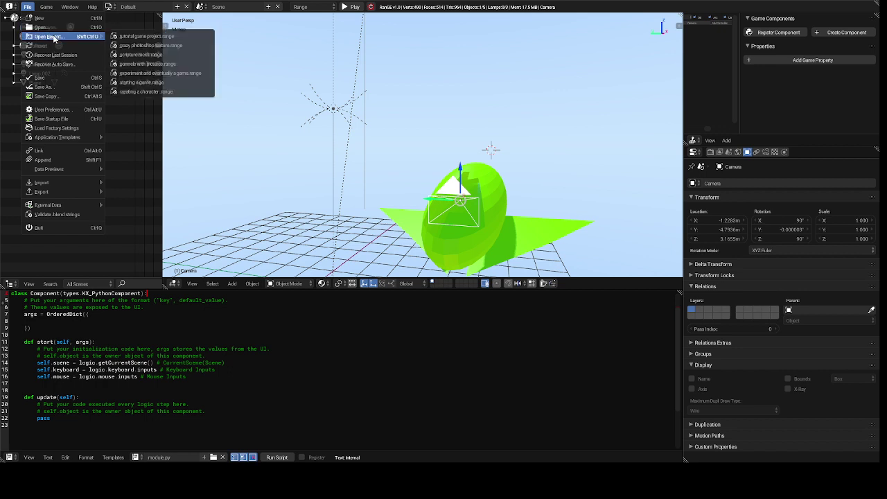
click(64, 87)
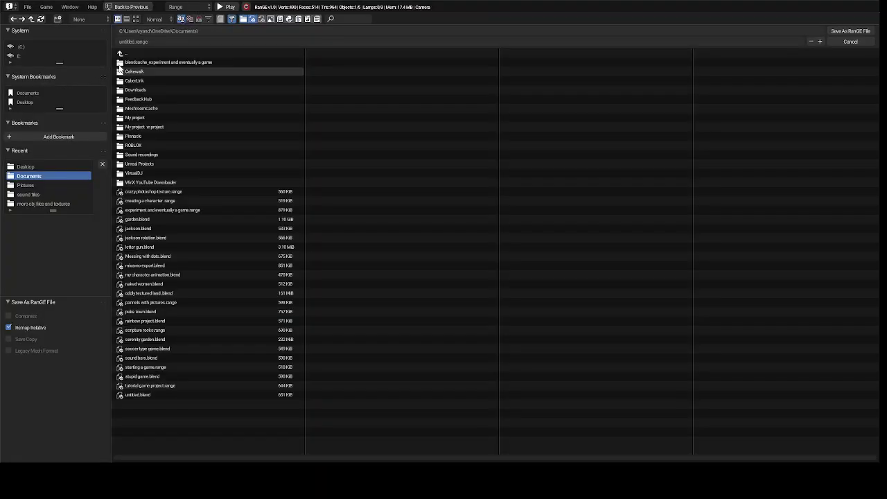
click(169, 41)
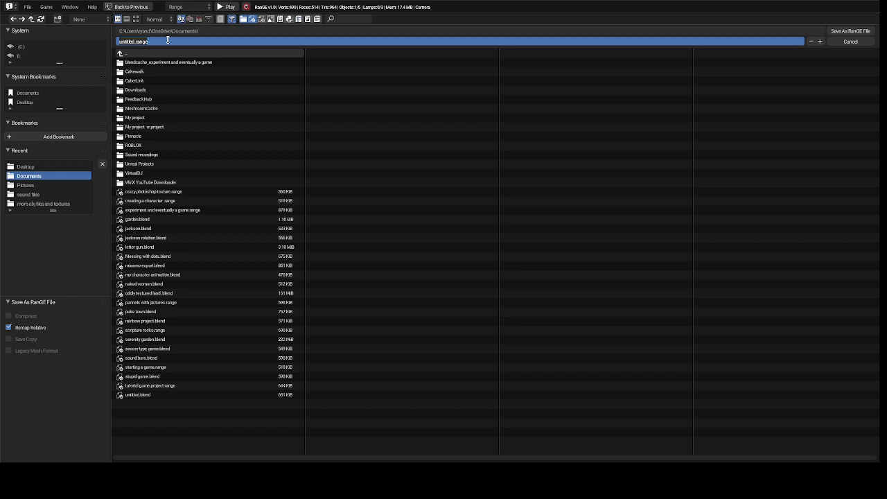
text(flight sim tutorial)
key(Return)
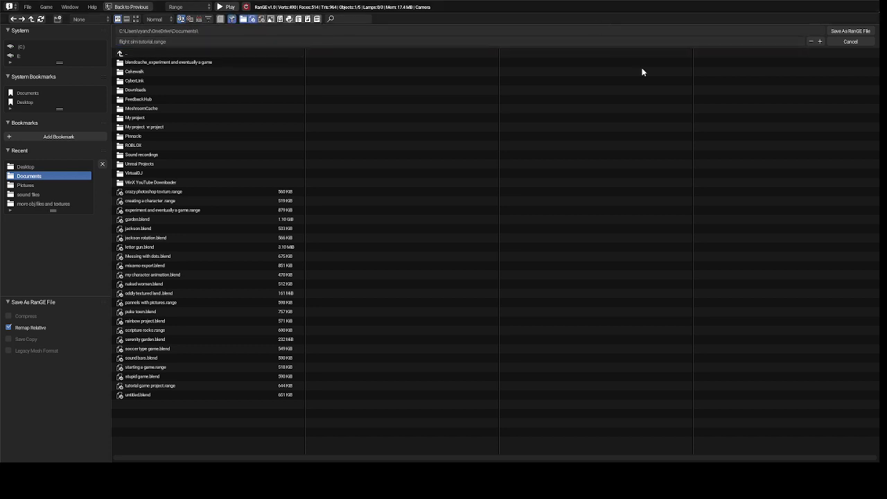
click(849, 31)
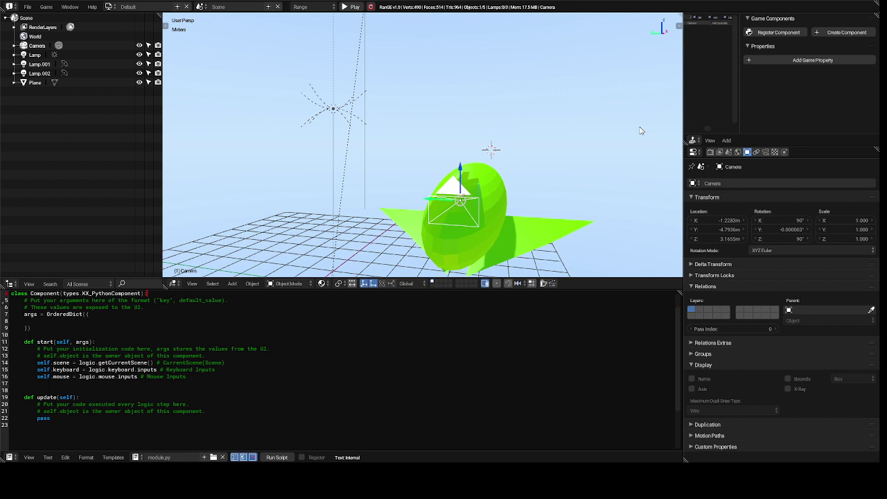
Move the camera about 0.55 m forward along the global X axis and lower it about 0.3 m along Z.
key(KP_6)
key(KP_6)
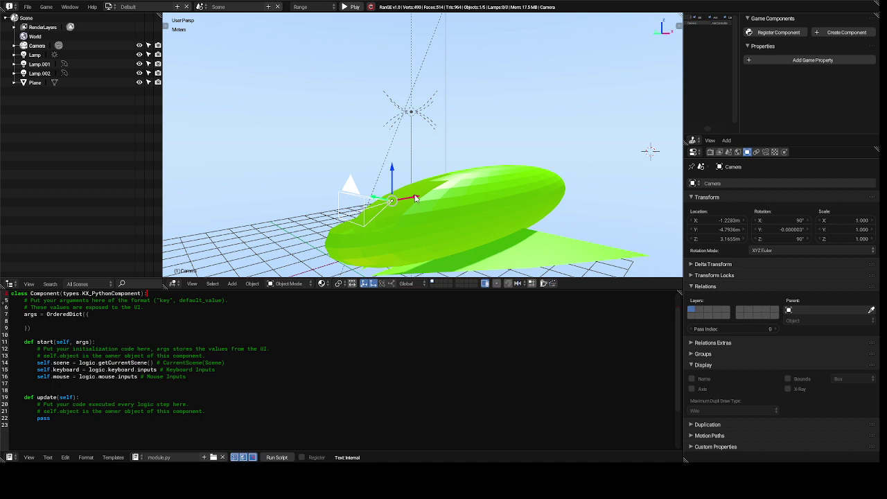
drag(416, 199, 434, 192)
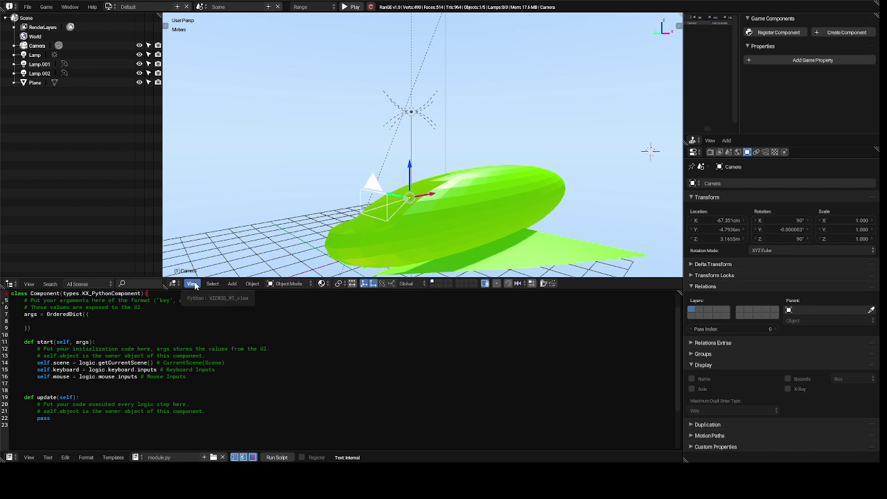
click(194, 284)
click(193, 284)
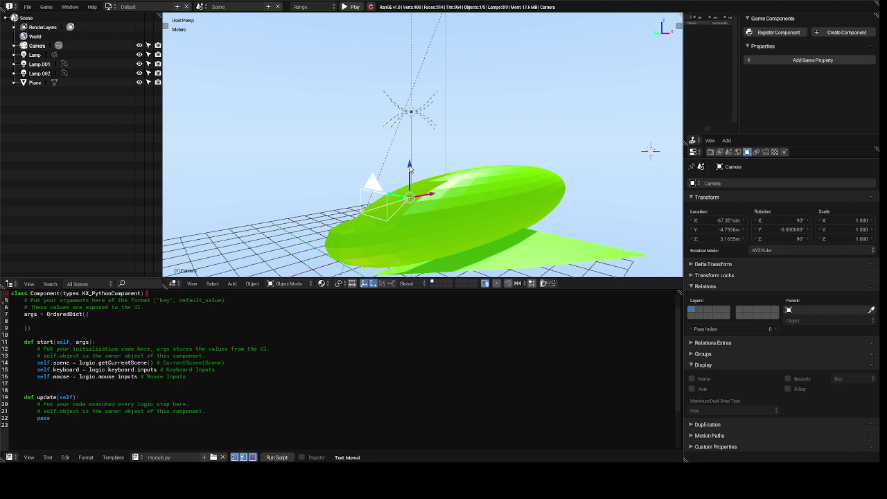
drag(409, 167, 410, 179)
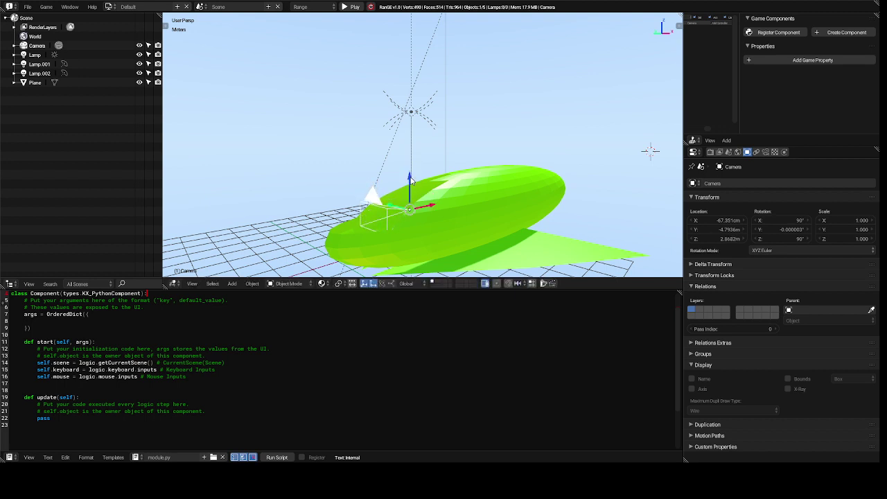
Parent the camera to the green spacecraft using the Object parenting type.
right_click(372, 199)
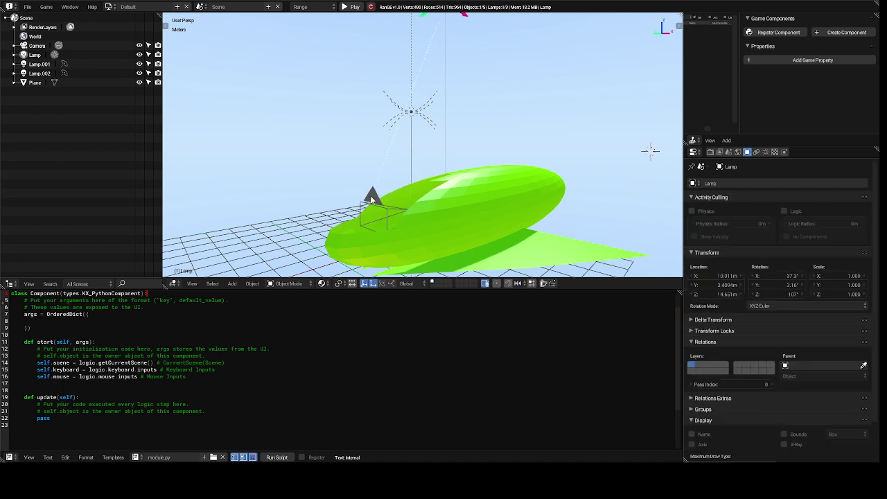
right_click(372, 199)
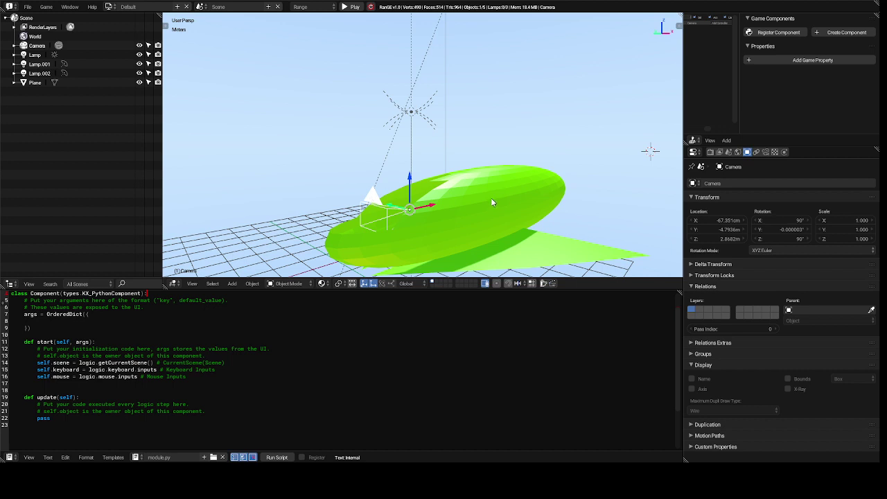
right_click(491, 200)
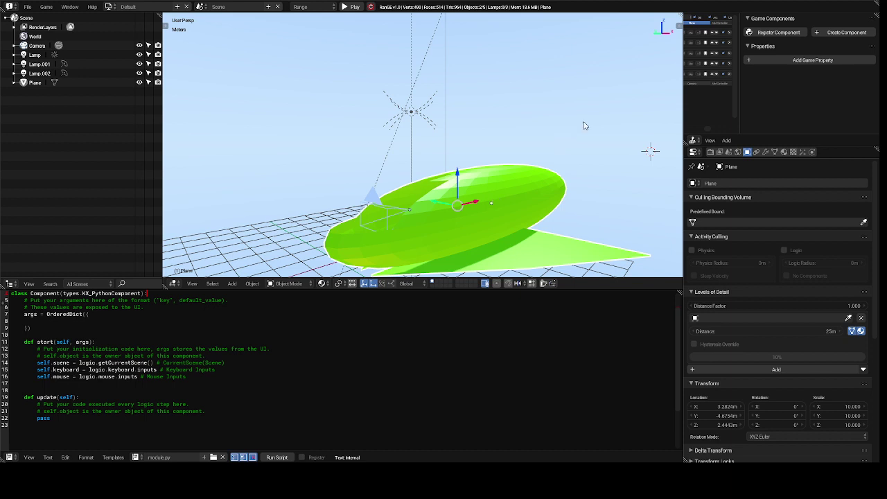
key(ctrl+p)
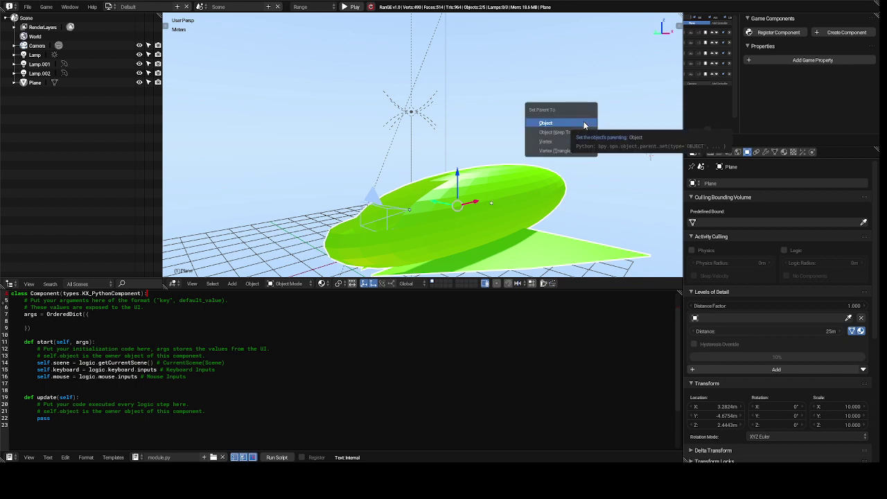
click(585, 126)
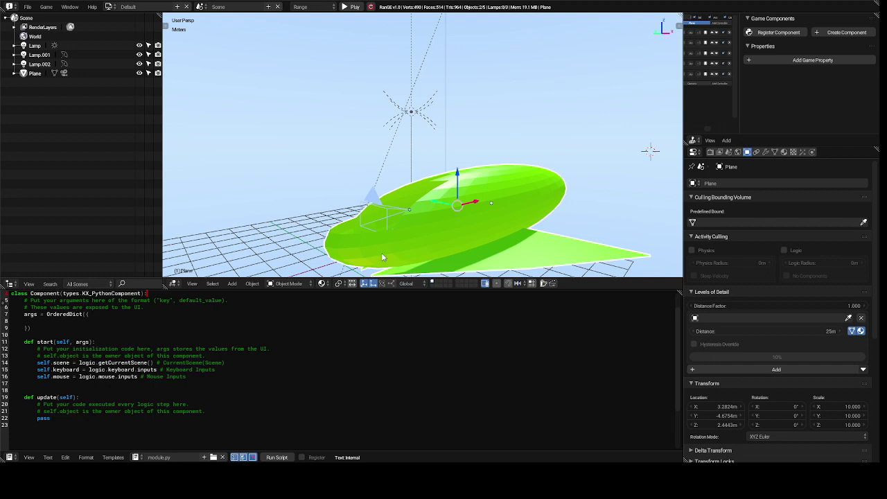
Look through the camera with its frame filling the viewport, and test-run the game from that view.
click(192, 283)
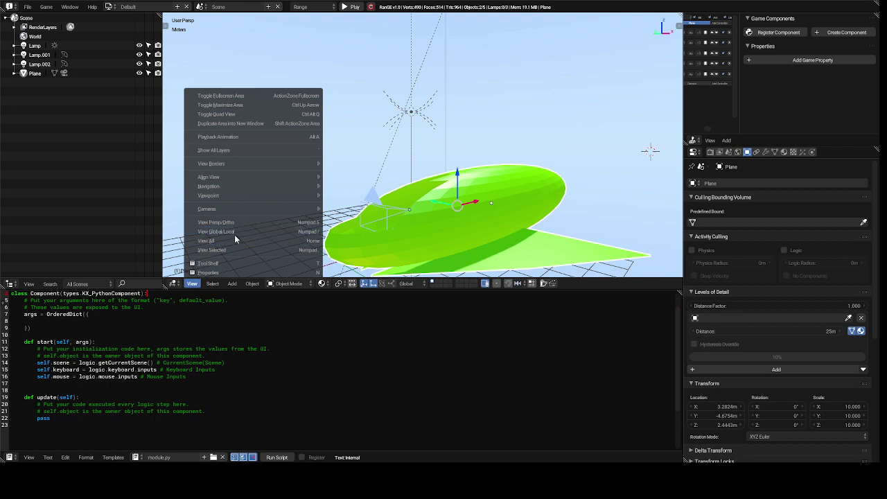
mouse_move(256, 213)
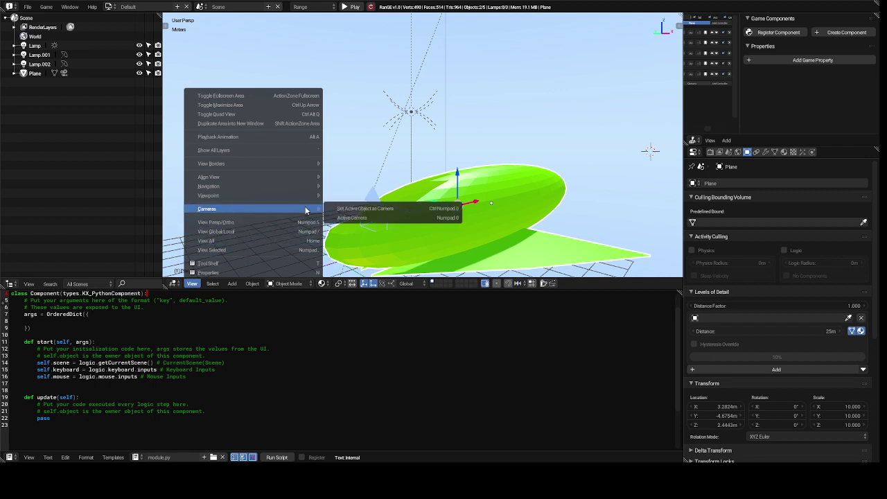
mouse_move(312, 195)
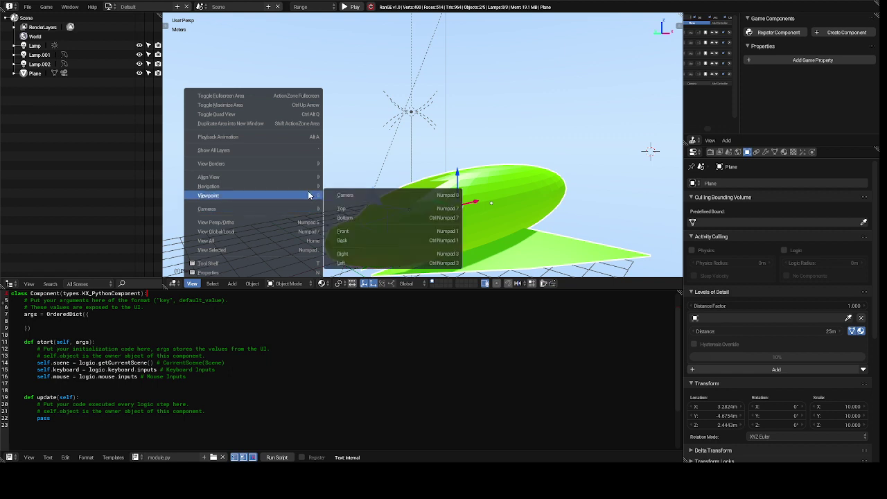
click(352, 195)
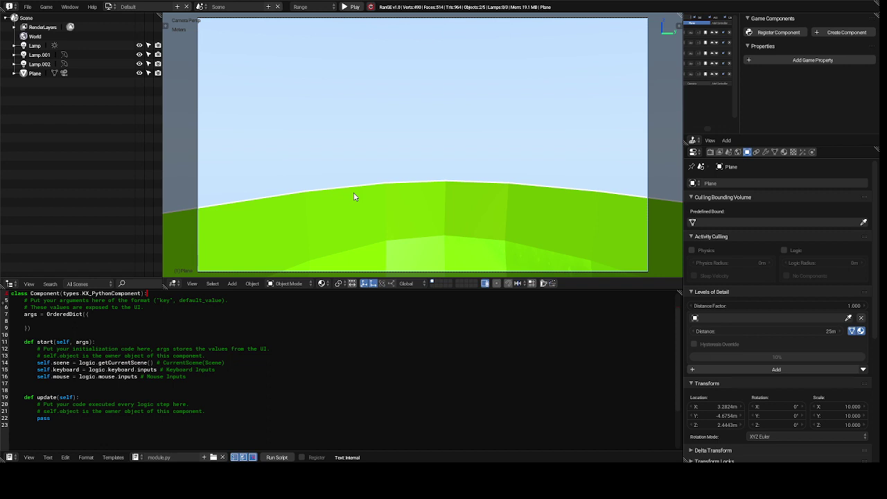
key(Home)
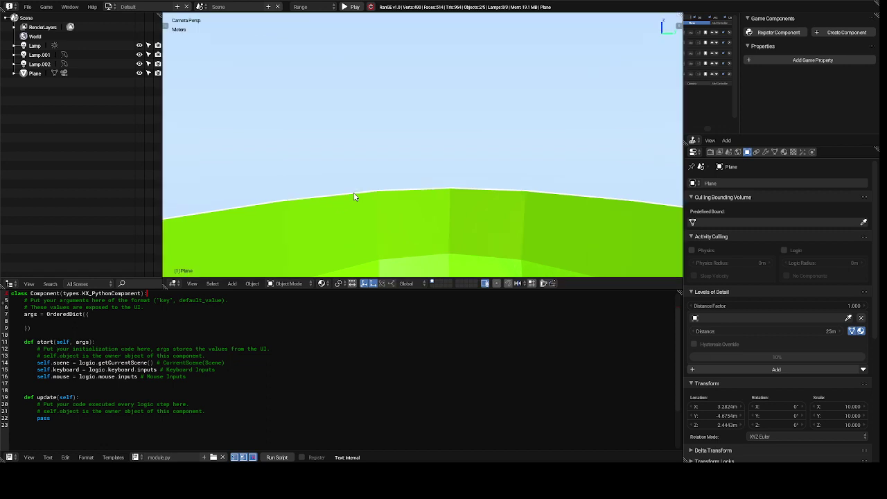
key(p)
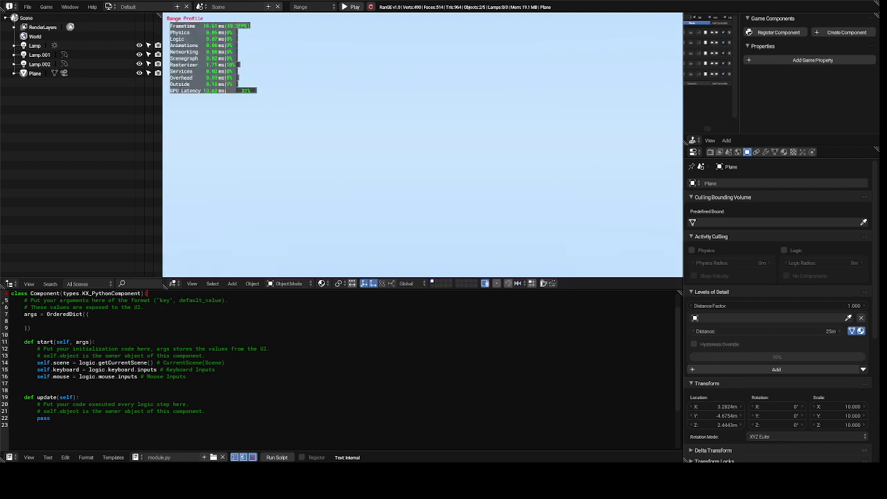
key(Escape)
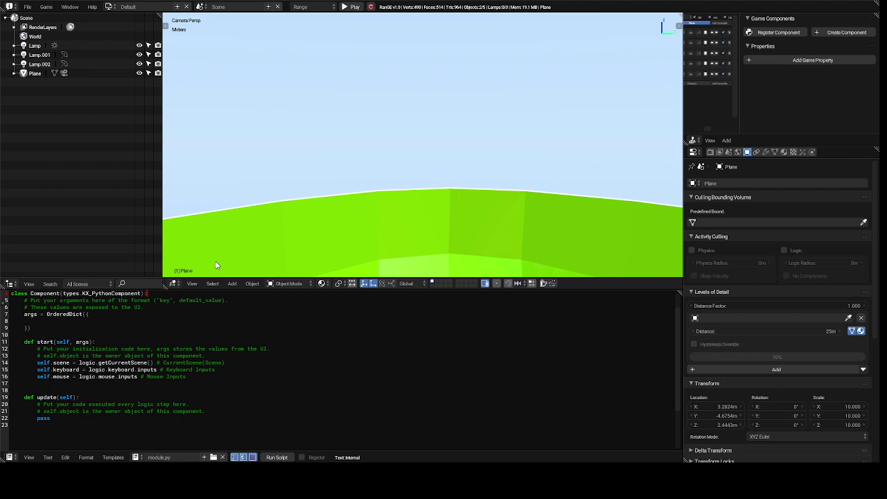
Raise the camera about 0.24 m along the Z axis in the front view and briefly run the game.
click(192, 284)
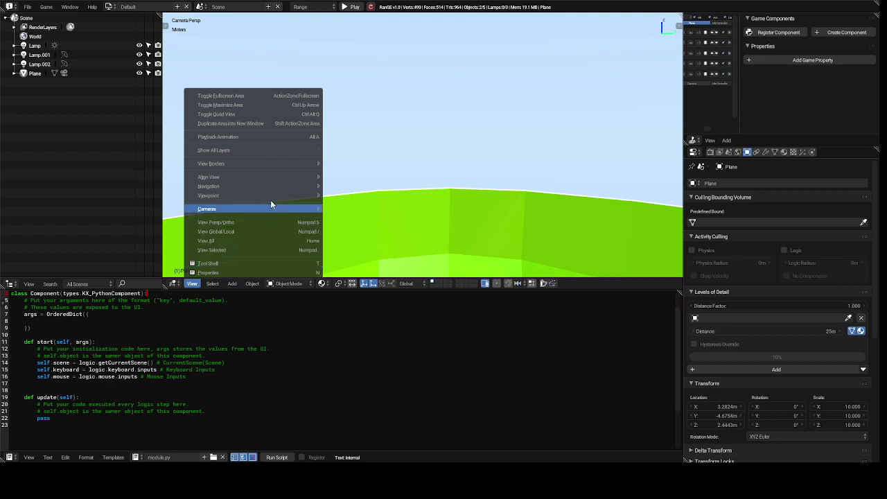
mouse_move(286, 199)
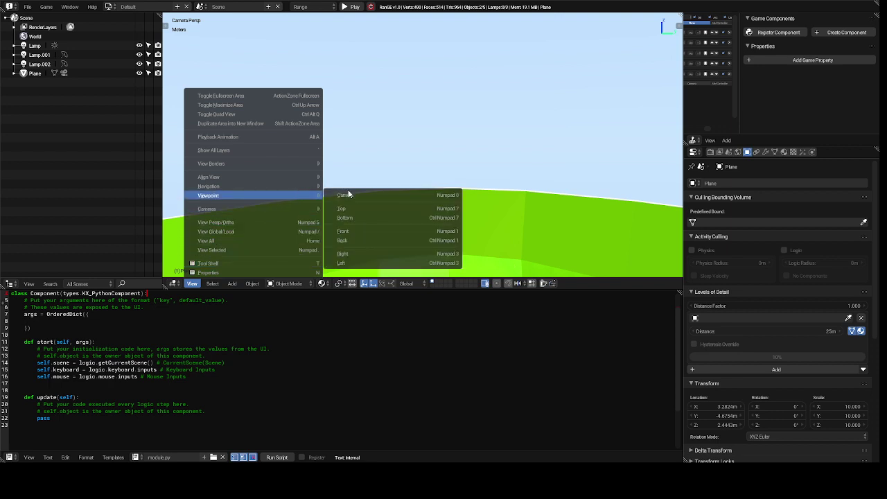
click(364, 231)
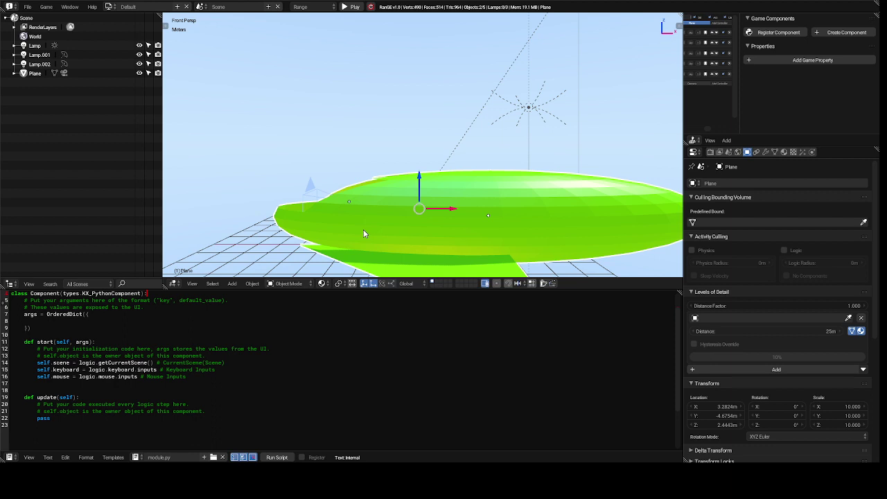
right_click(311, 190)
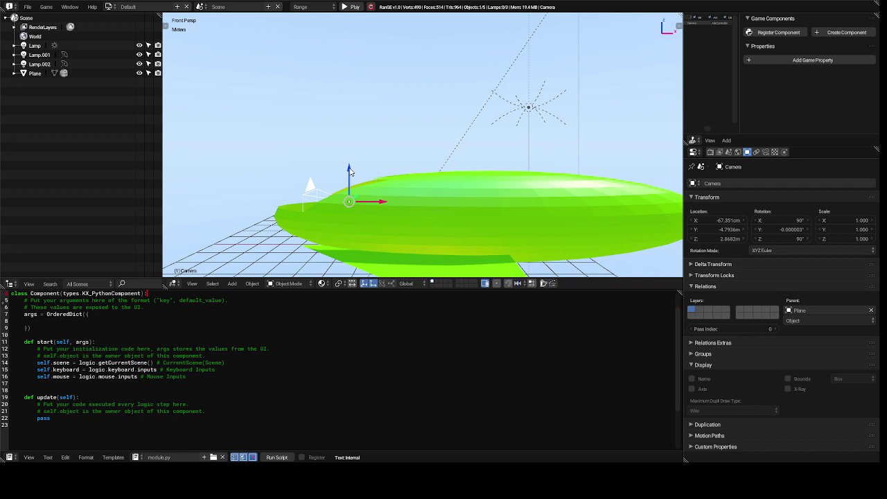
drag(349, 171, 349, 161)
key(p)
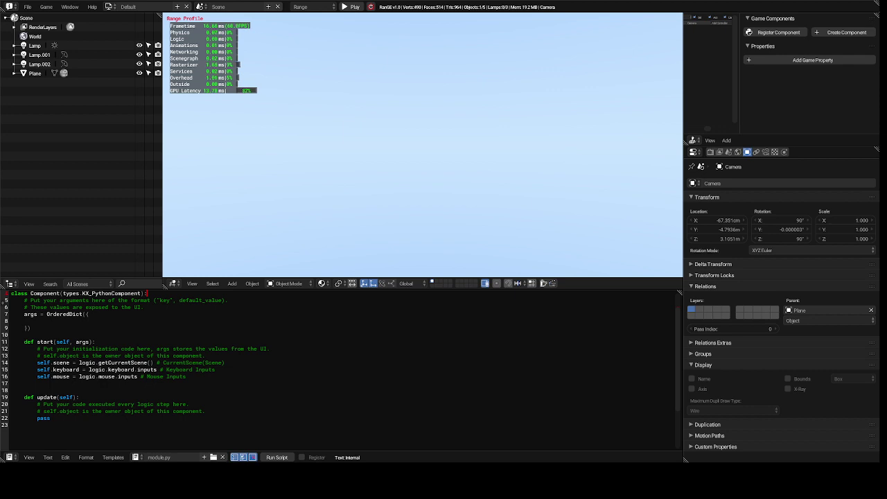
key(Escape)
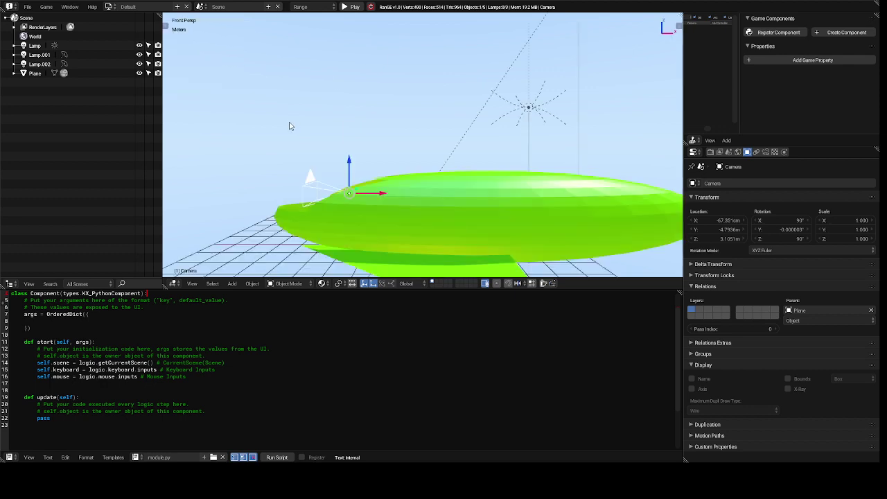
Check the raised camera's view over the hull through the camera viewpoint and start the game from there.
scroll(290, 126, up, 2)
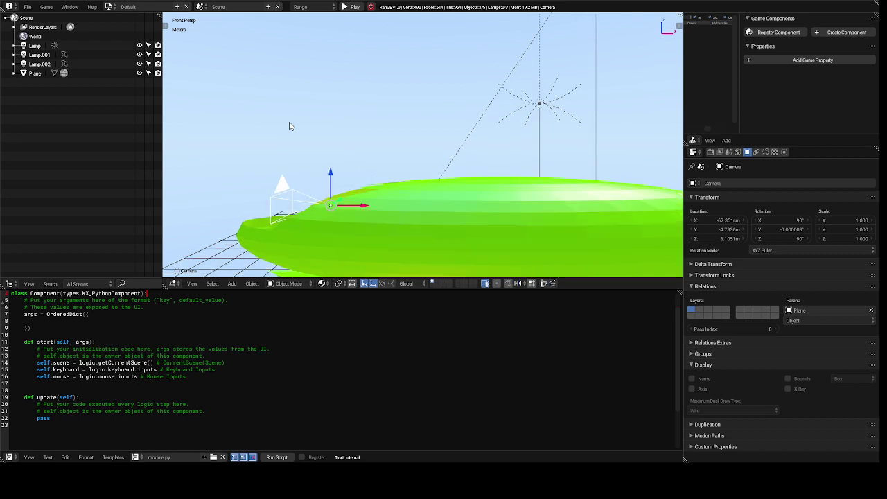
scroll(290, 126, down, 5)
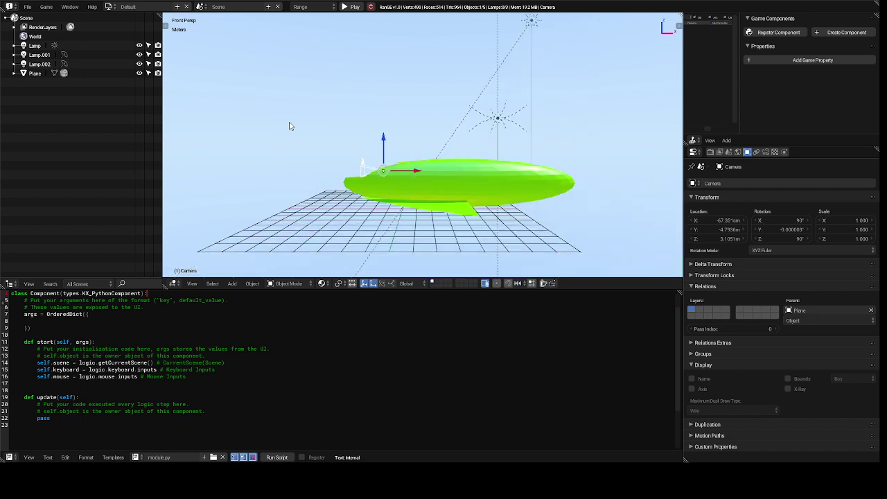
scroll(291, 126, down, 2)
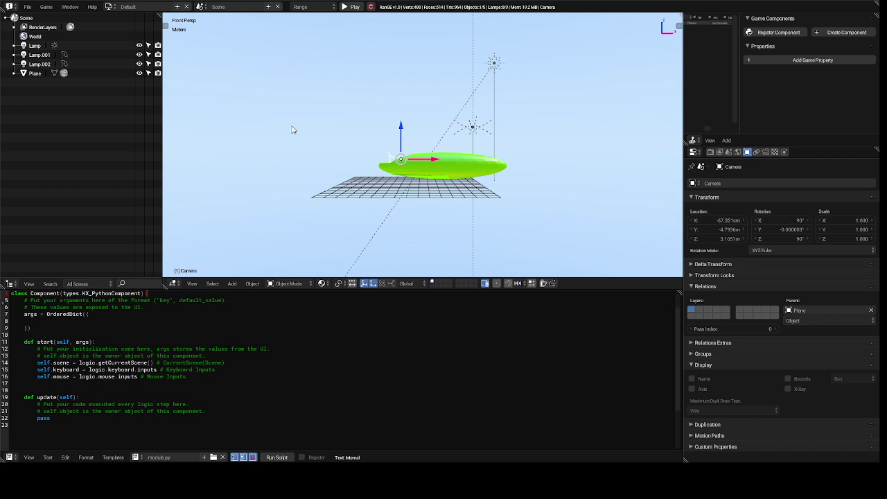
click(193, 284)
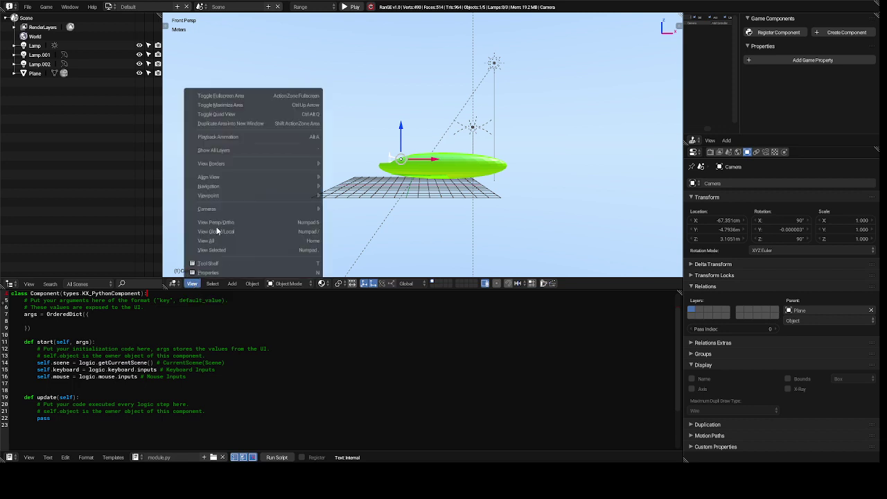
mouse_move(252, 209)
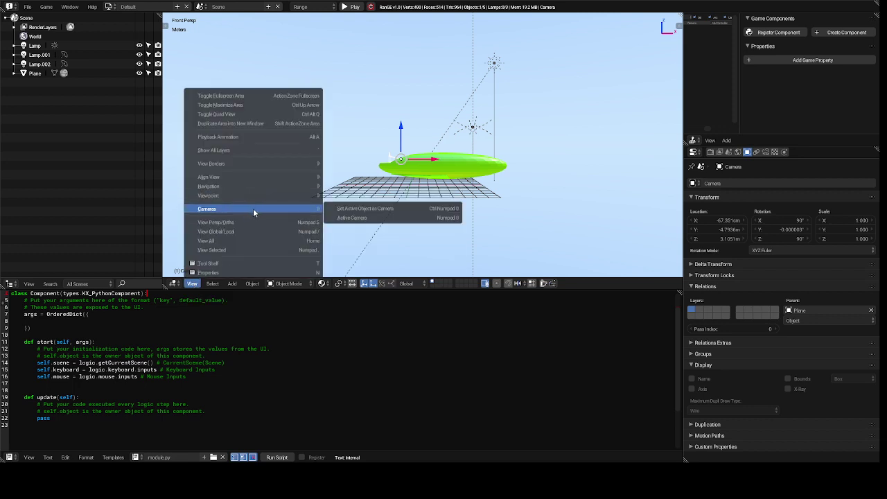
mouse_move(308, 198)
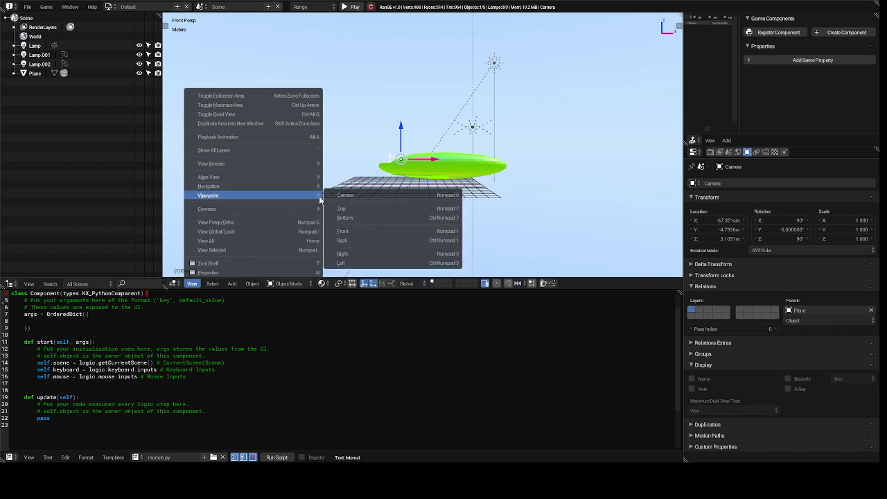
click(345, 196)
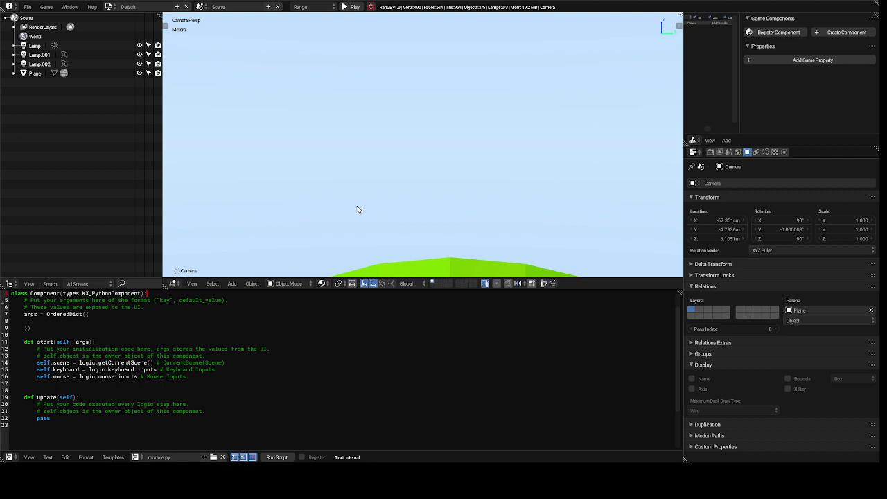
key(p)
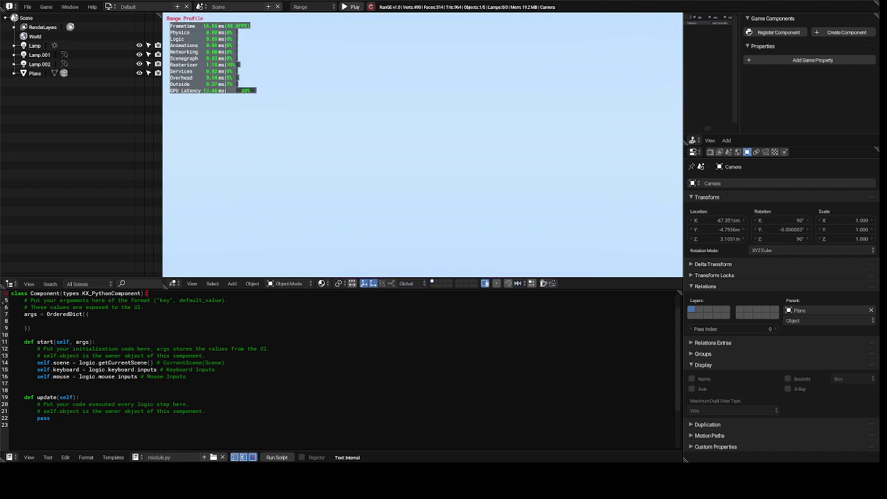
Stop the game, inspect the green spacecraft's logic bricks in the Game Logic layout, and briefly run the game from there.
key(Escape)
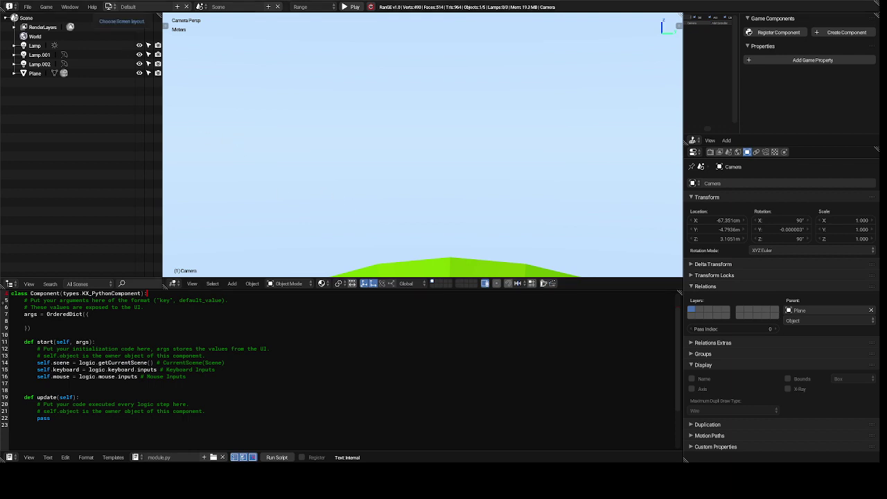
click(109, 8)
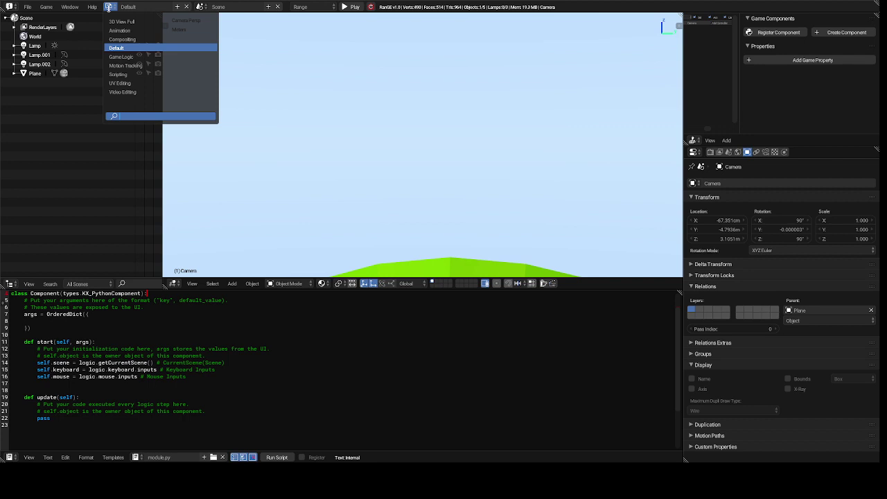
click(142, 58)
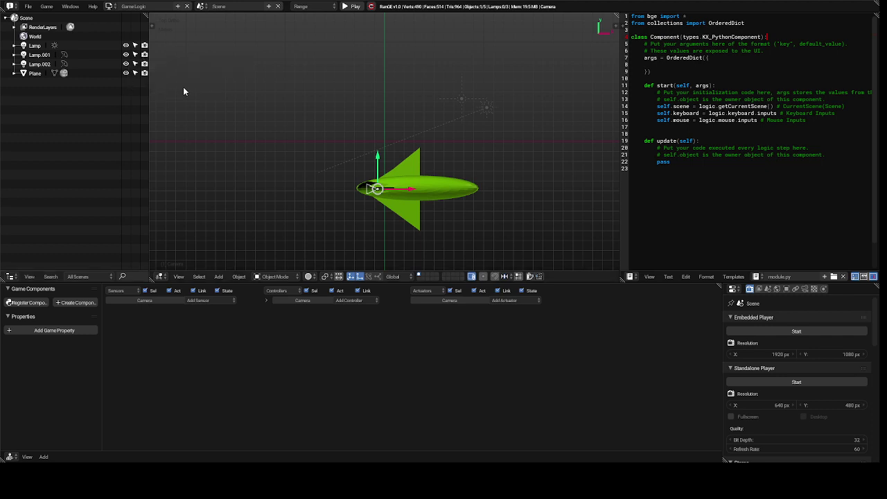
right_click(435, 192)
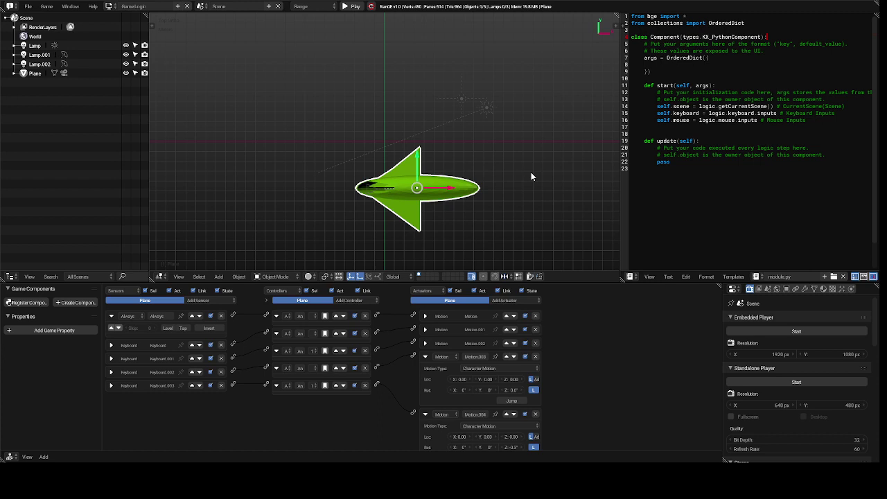
key(p)
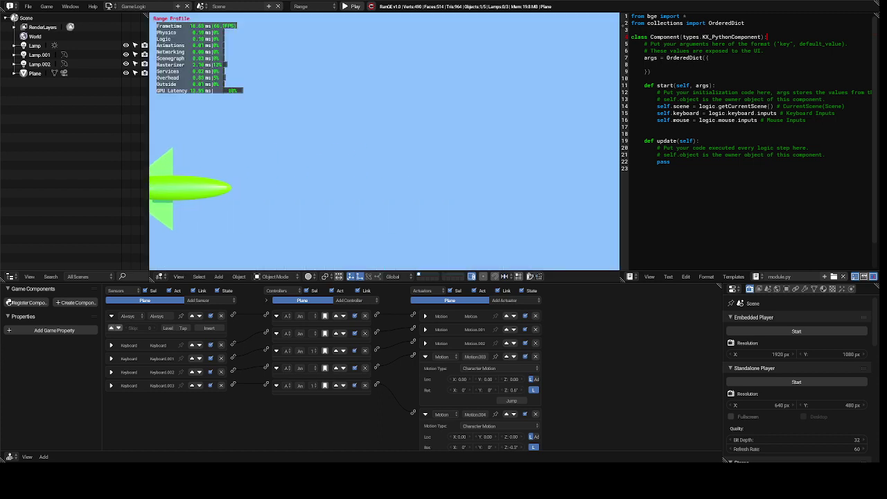
key(Escape)
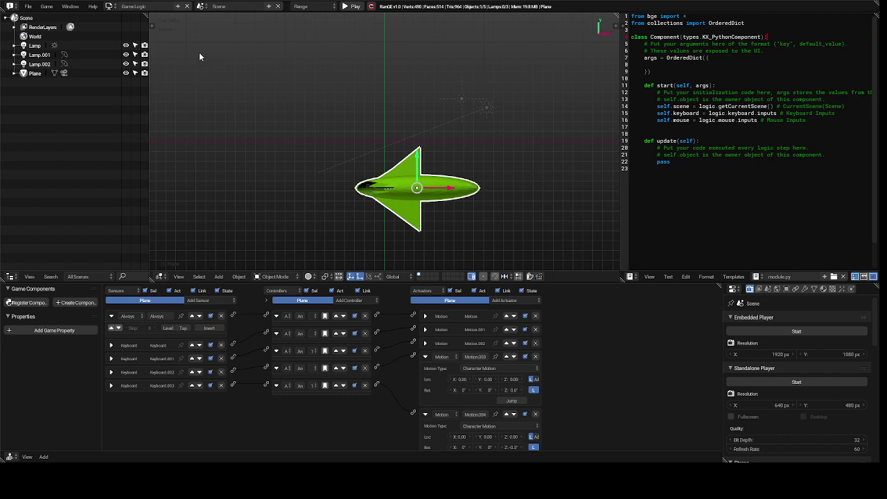
Return to the Default screen layout and add a mesh plane from the front viewpoint with nothing else selected.
click(109, 8)
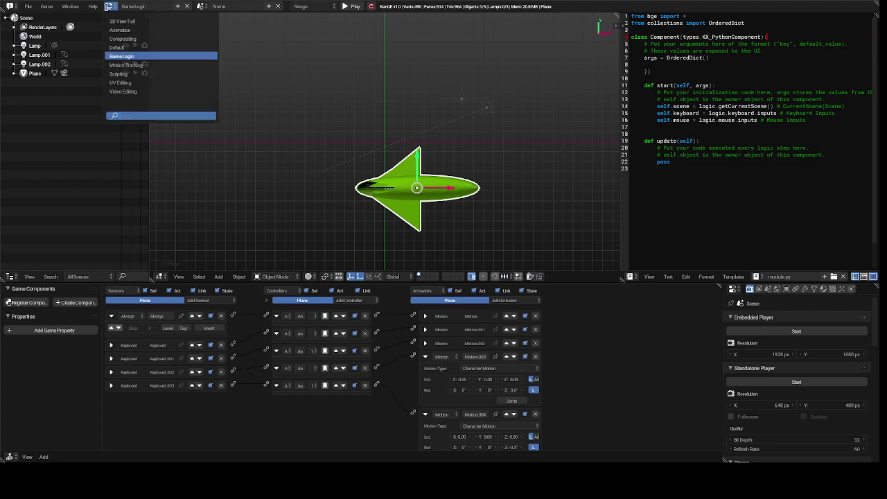
click(139, 46)
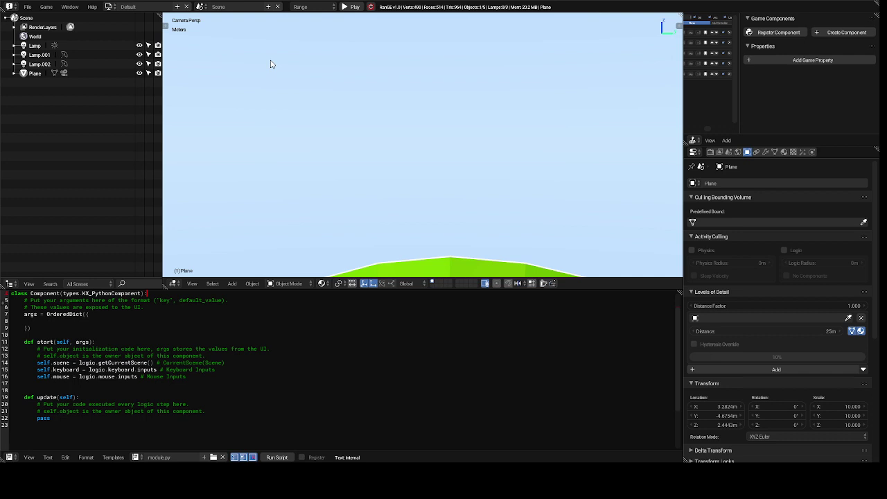
key(a)
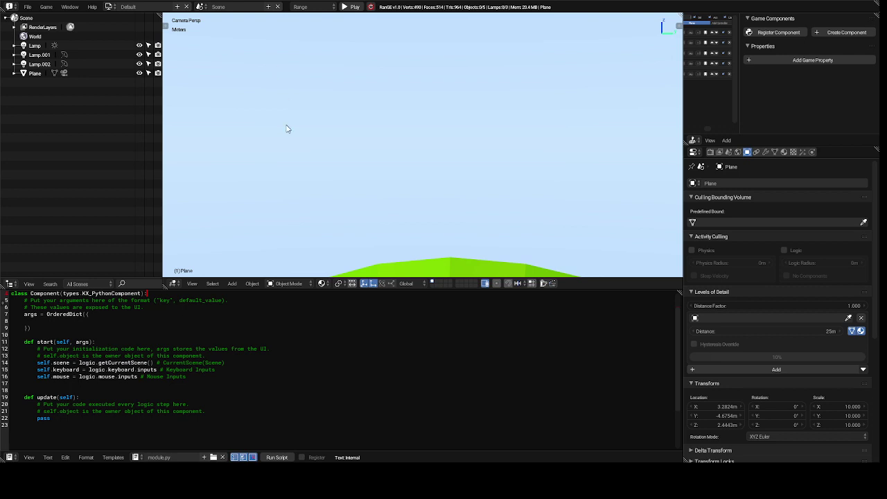
click(192, 284)
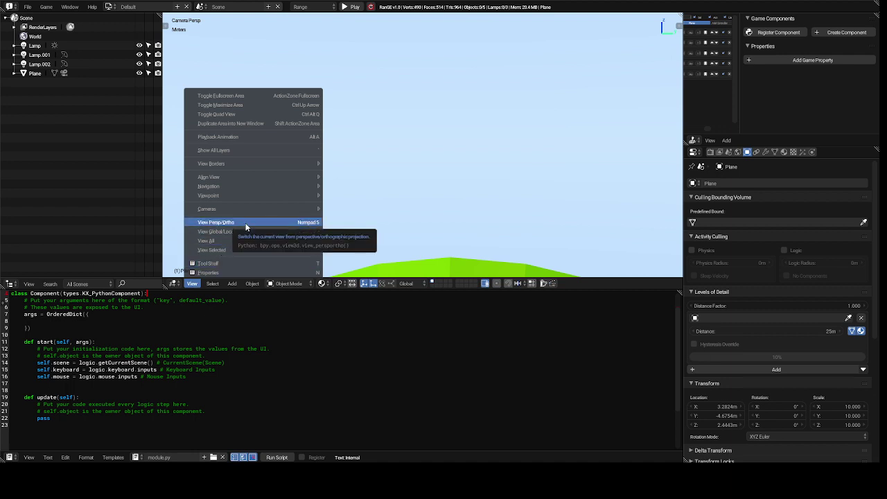
mouse_move(246, 208)
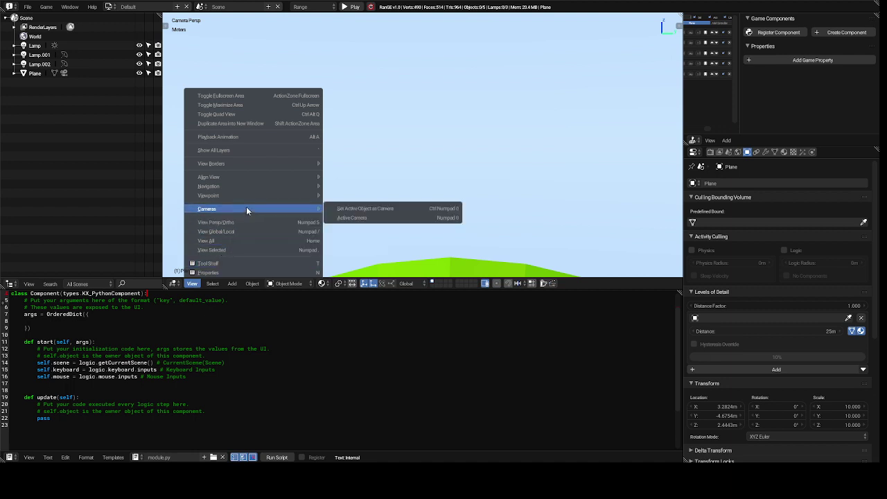
mouse_move(298, 187)
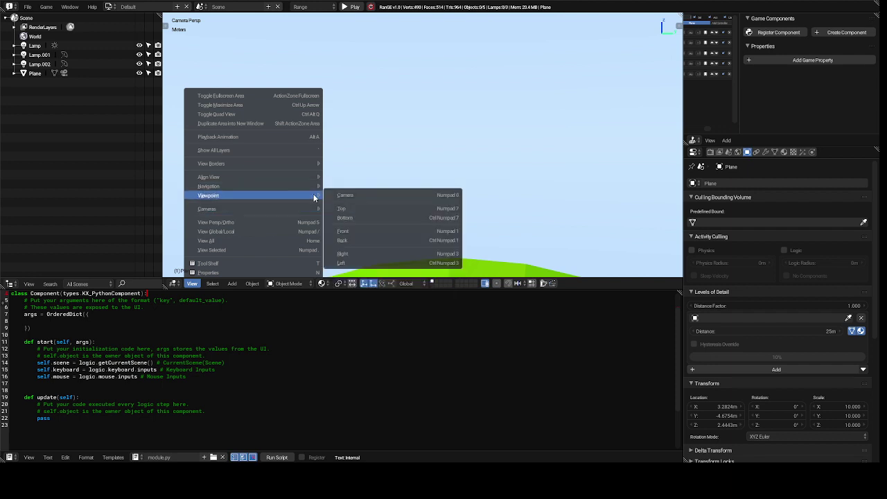
click(357, 231)
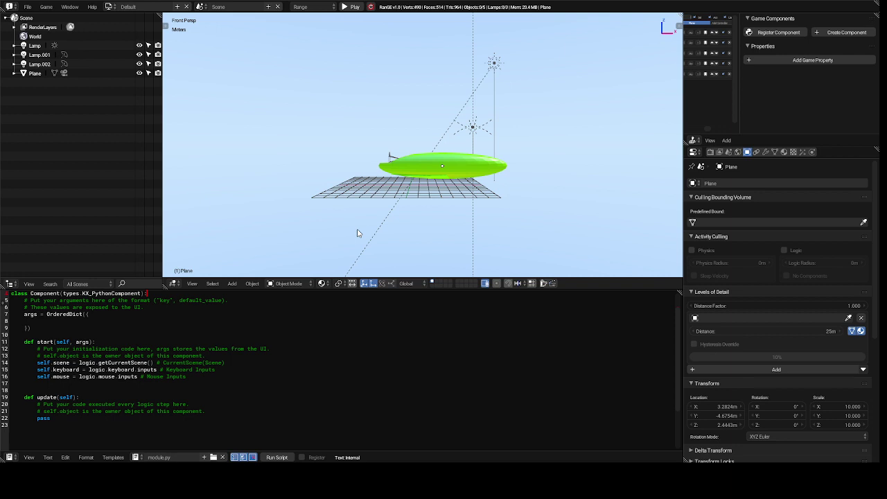
key(shift+a)
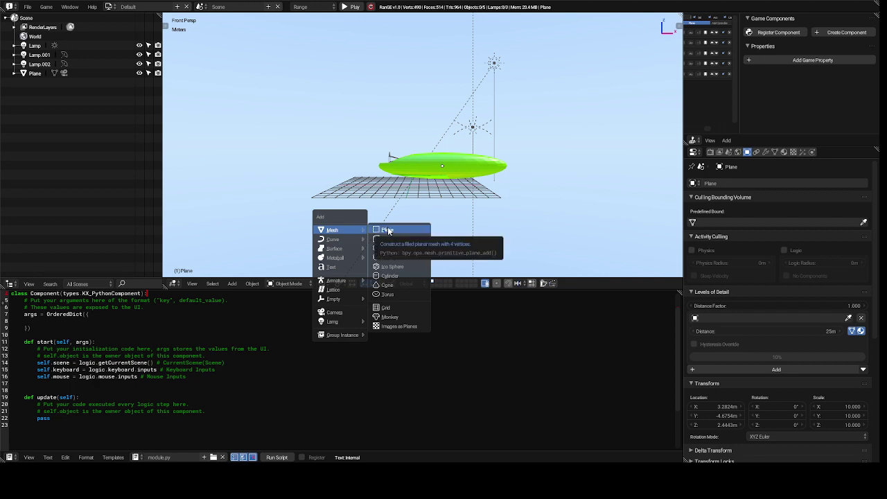
click(388, 231)
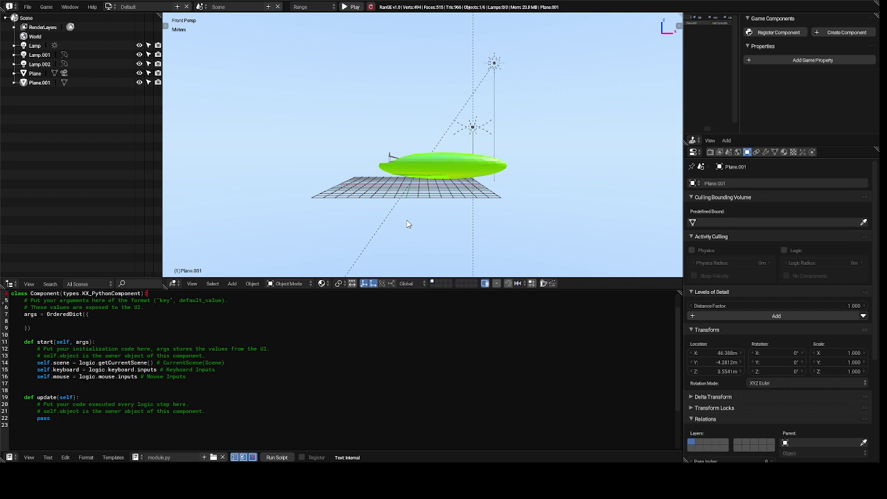
Move the new plane along X to about -55.8 m, ahead of the spacecraft's nose, and rotate it 90° about global Y.
scroll(409, 224, up, 1)
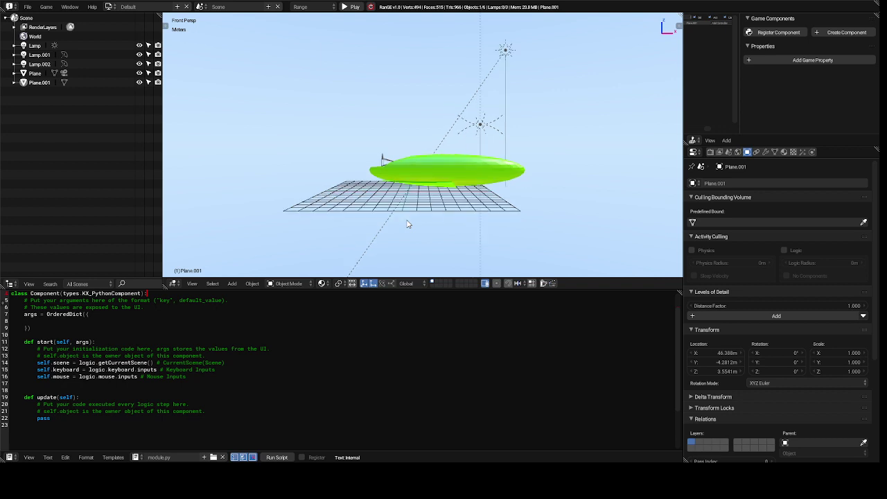
scroll(409, 224, down, 5)
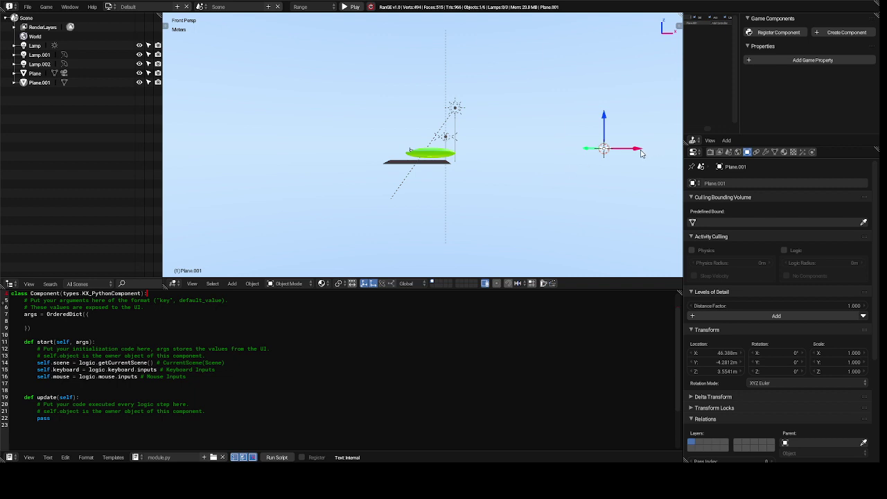
mouse_move(638, 151)
mouse_down()
mouse_move(571, 150)
mouse_move(428, 186)
mouse_move(224, 178)
mouse_up()
key(r)
key(y)
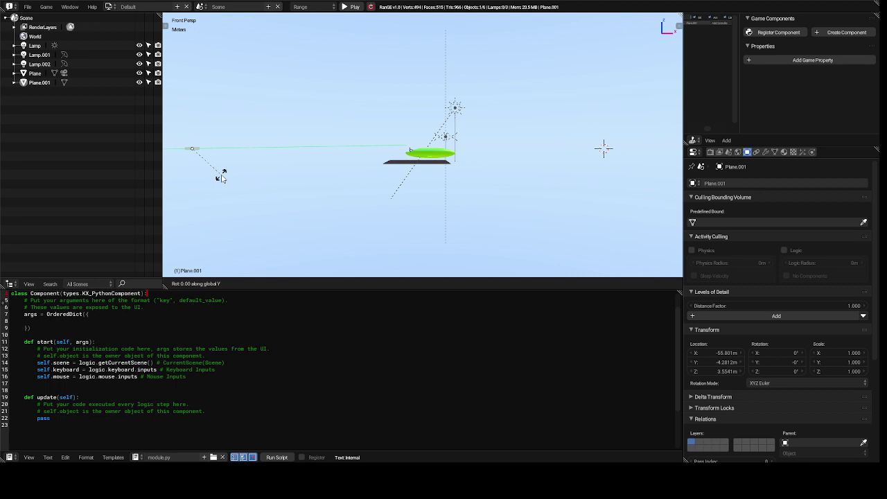
text(90)
key(Return)
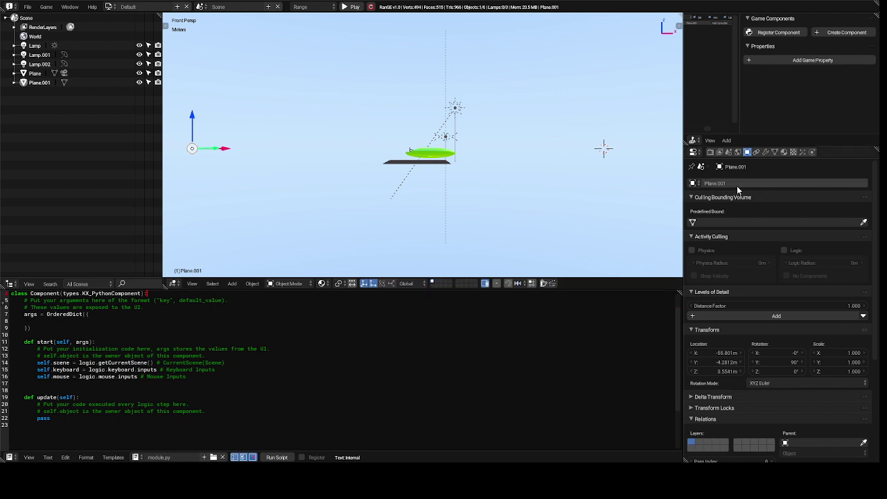
Create a new material for the upright plane and set its diffuse color to deep blue.
click(784, 153)
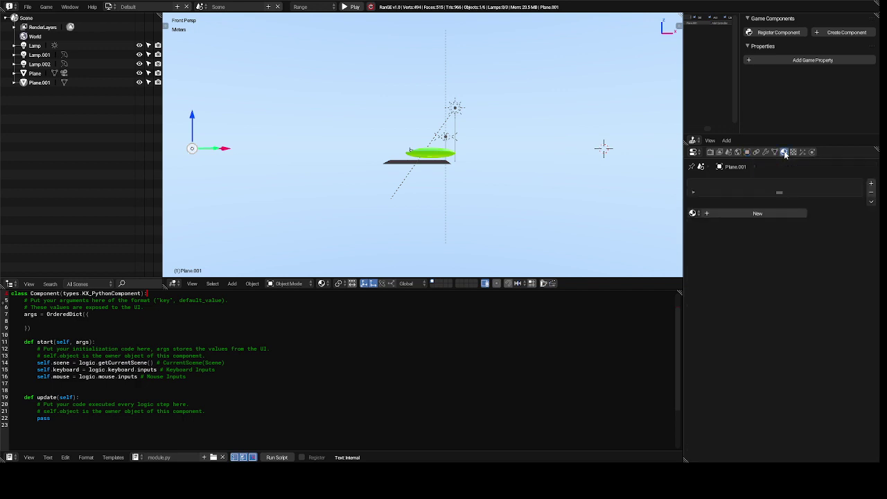
click(760, 215)
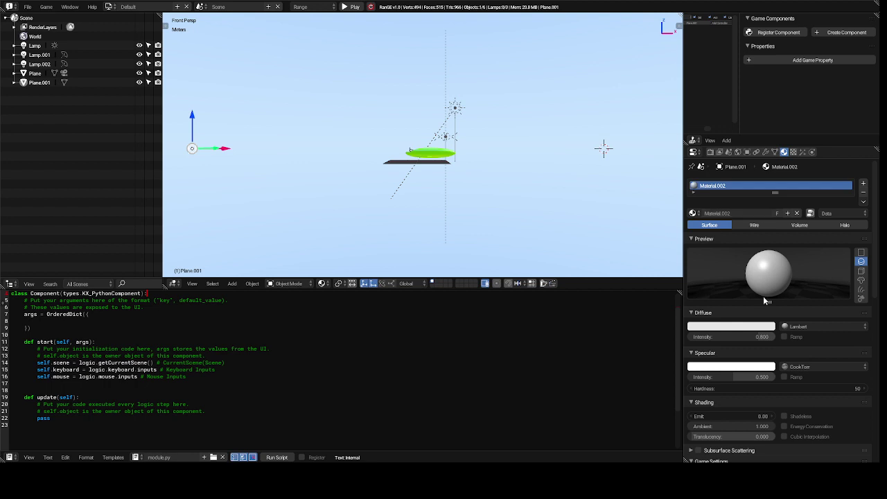
click(741, 327)
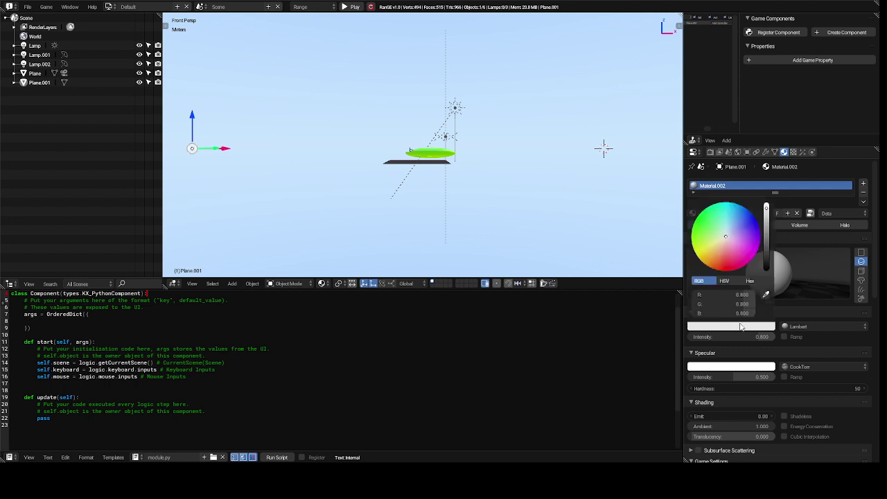
click(751, 227)
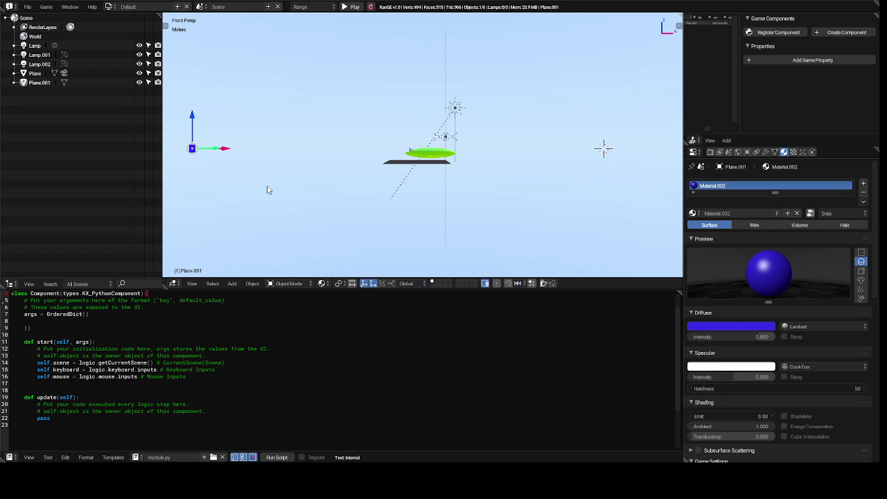
Scale the blue plane up by a factor of 9 twice in a row to make a huge wall.
scroll(269, 189, left, 10)
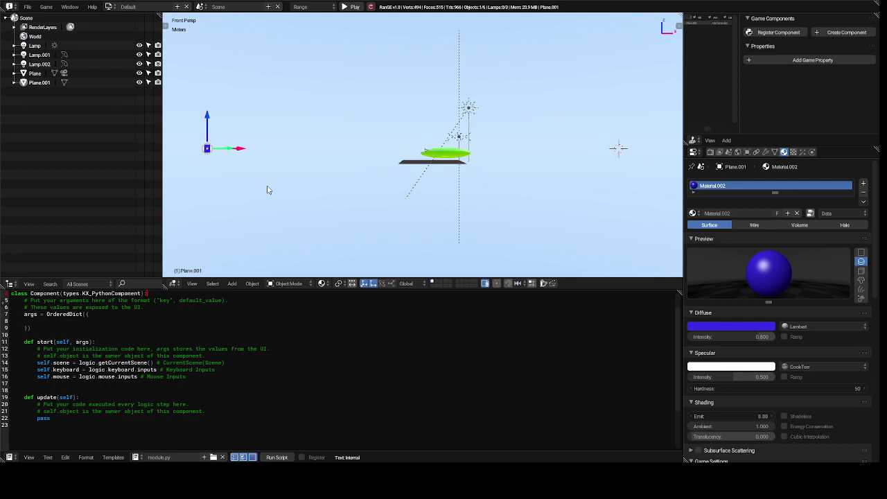
scroll(269, 189, left, 5)
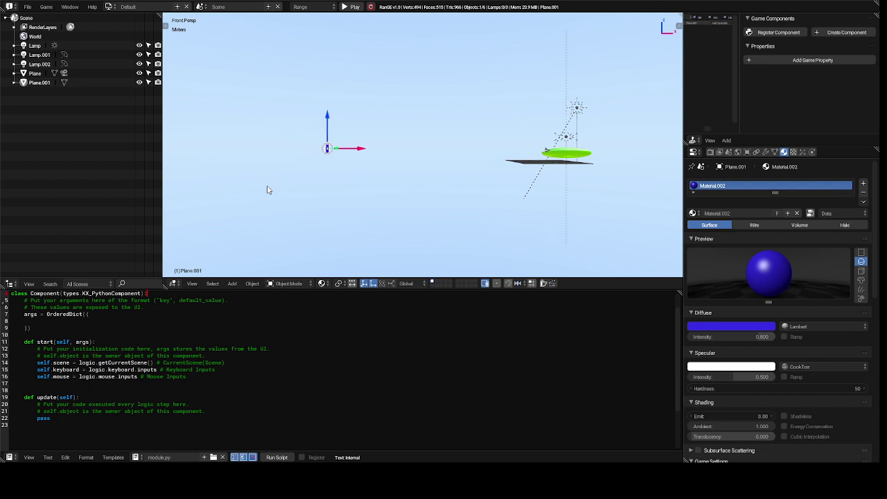
ctrl+alt+scroll(268, 190, down, 4)
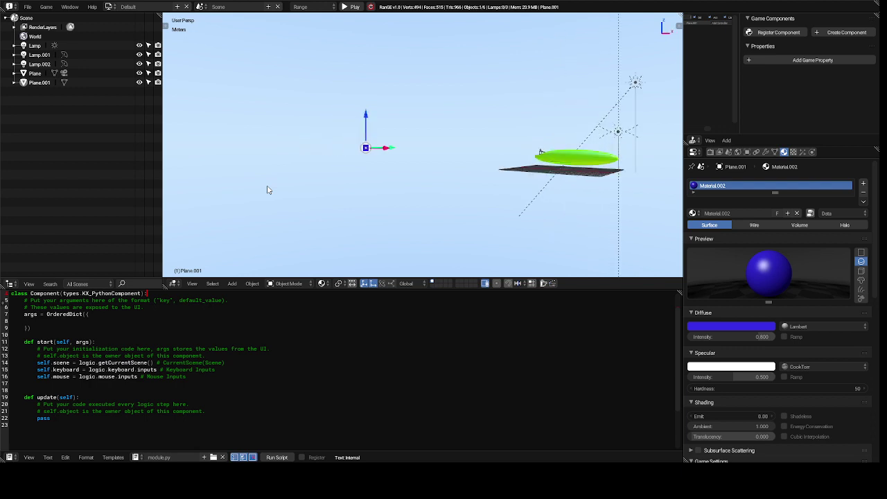
ctrl+alt+scroll(268, 189, down, 2)
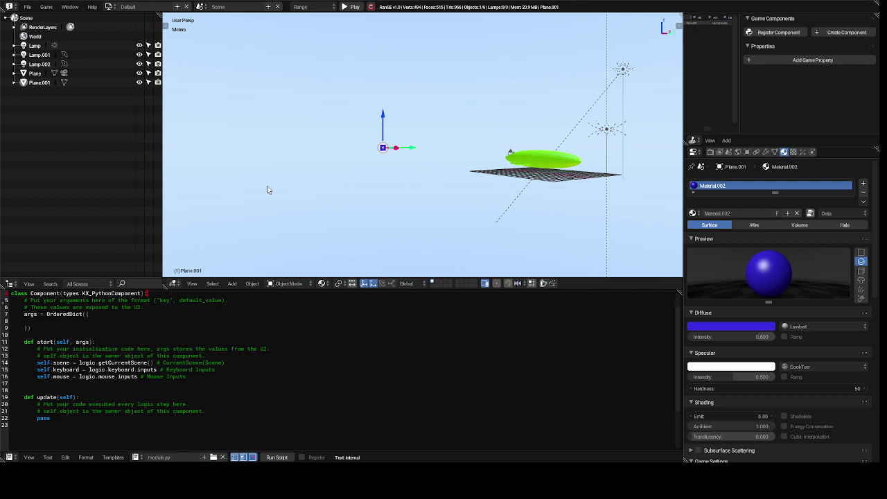
key(s)
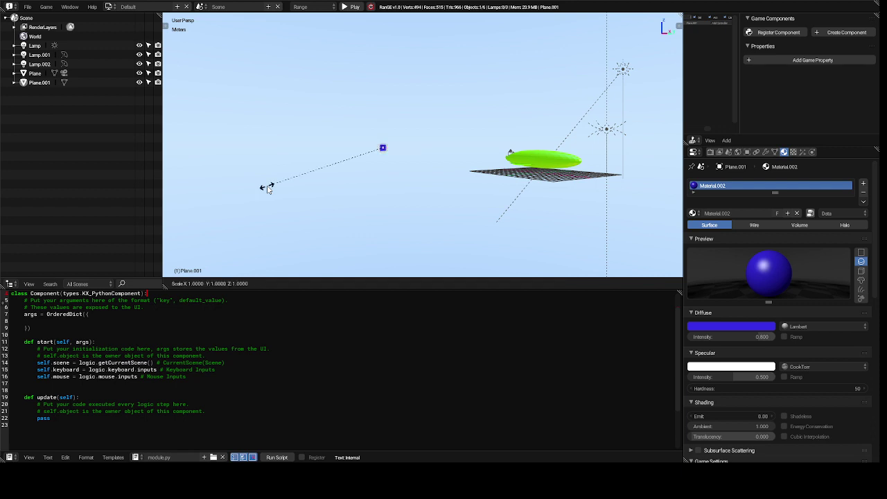
text(9| = 9 Y: [9] = 9 Z: [9] = 9)
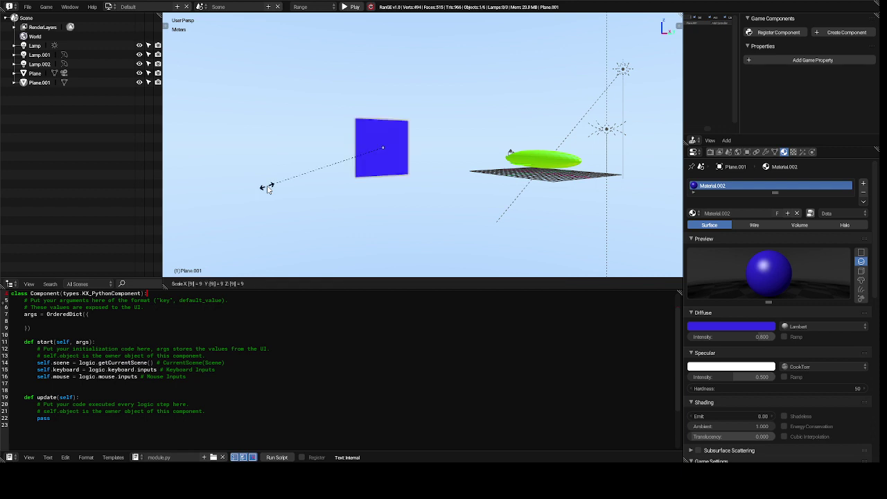
key(Return)
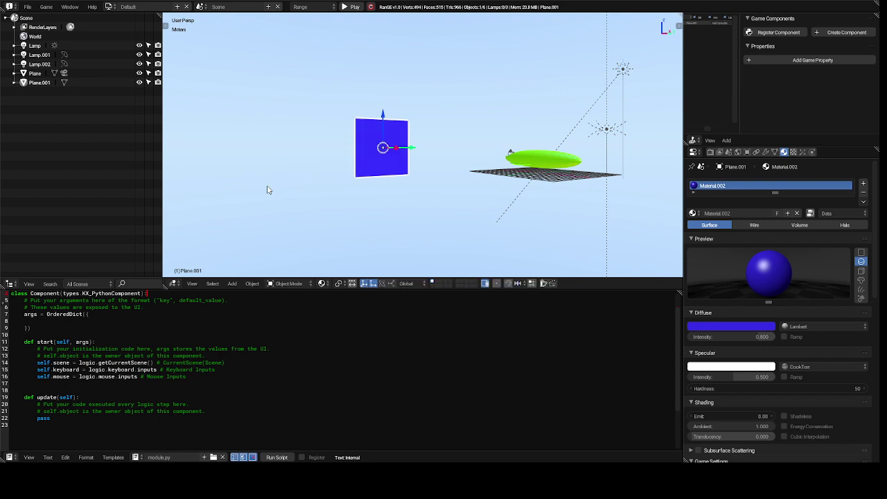
text(s9)
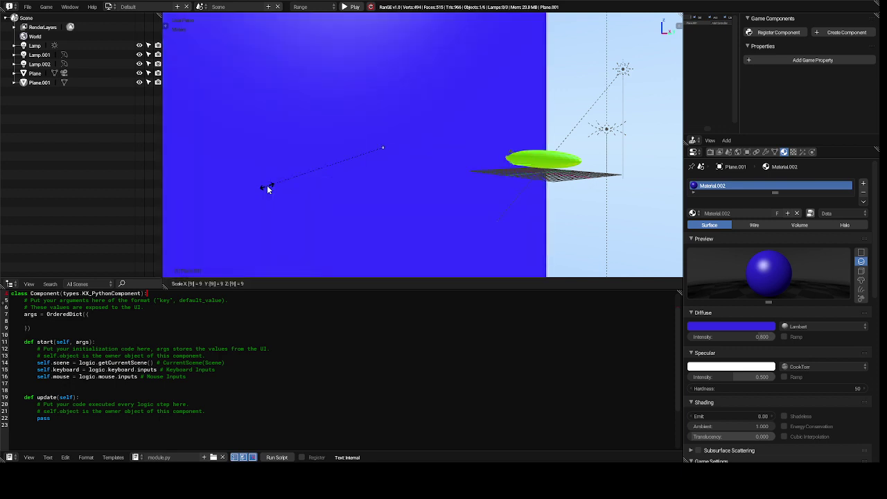
key(Return)
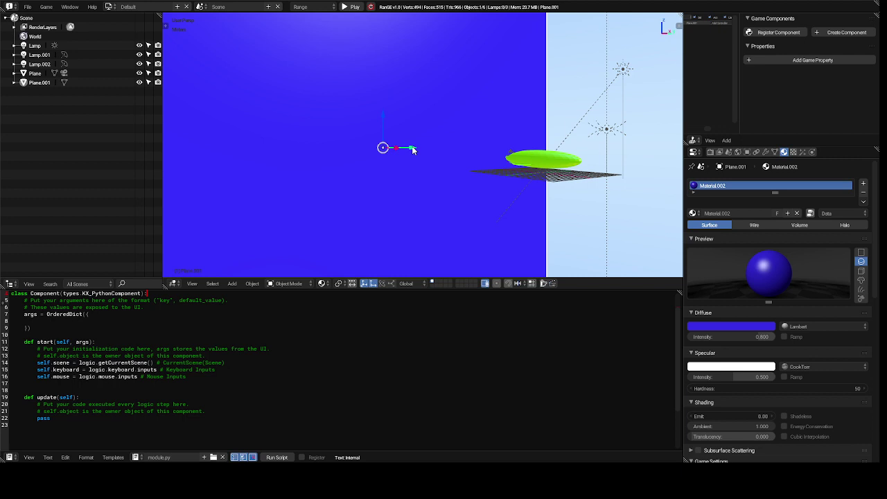
Slide the blue wall along global Y until it is well clear of the spacecraft.
drag(412, 149, 166, 88)
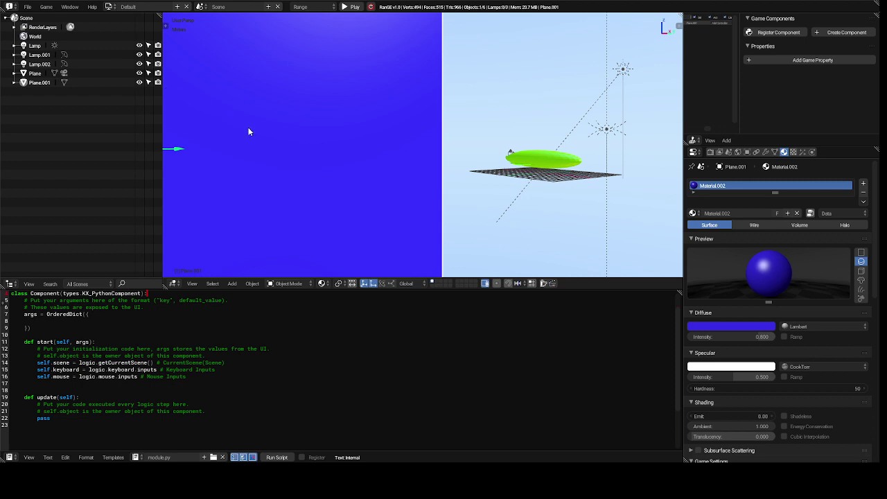
key(g)
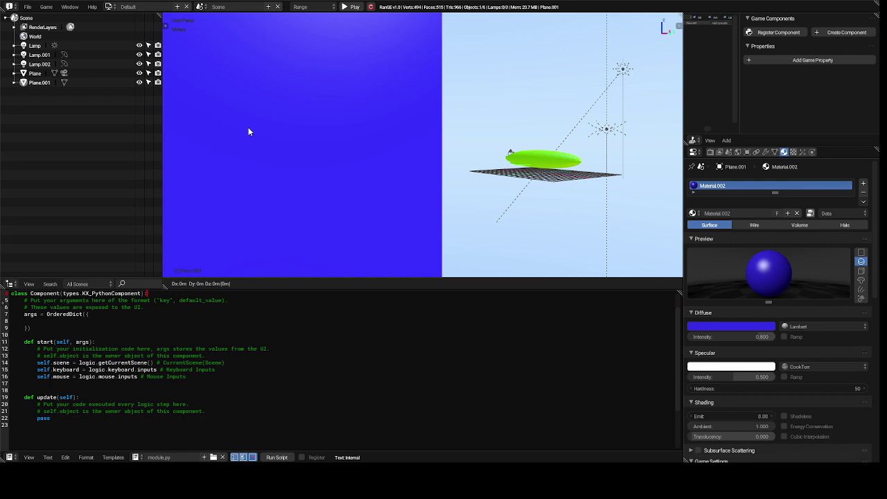
key(y)
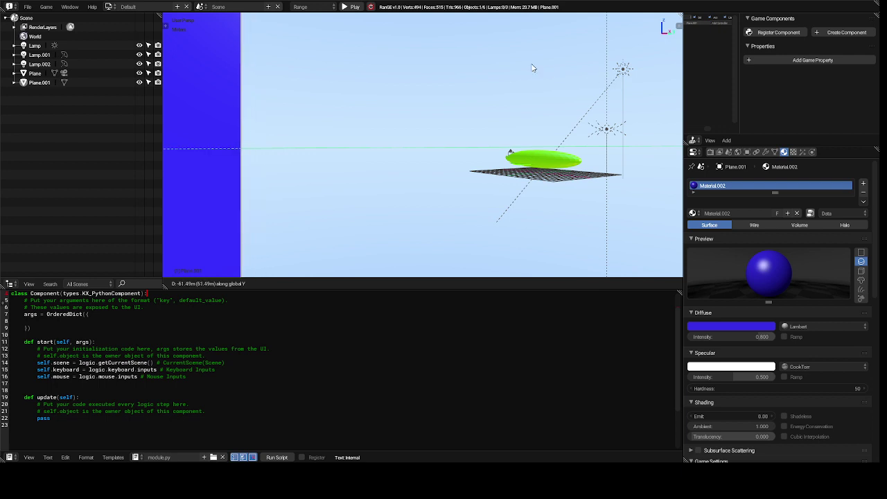
click(379, 76)
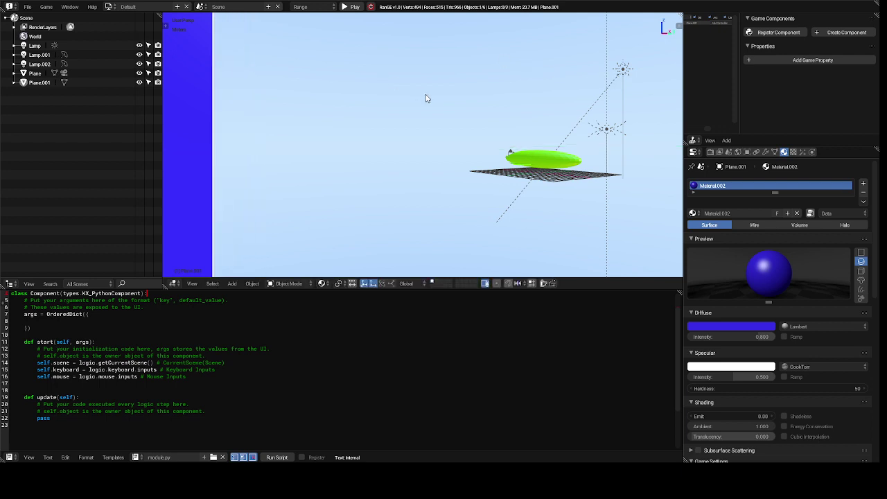
Deselect everything, add a mesh cube, and move it along Y to in front of the blue wall.
key(a)
key(shift+a)
mouse_move(426, 97)
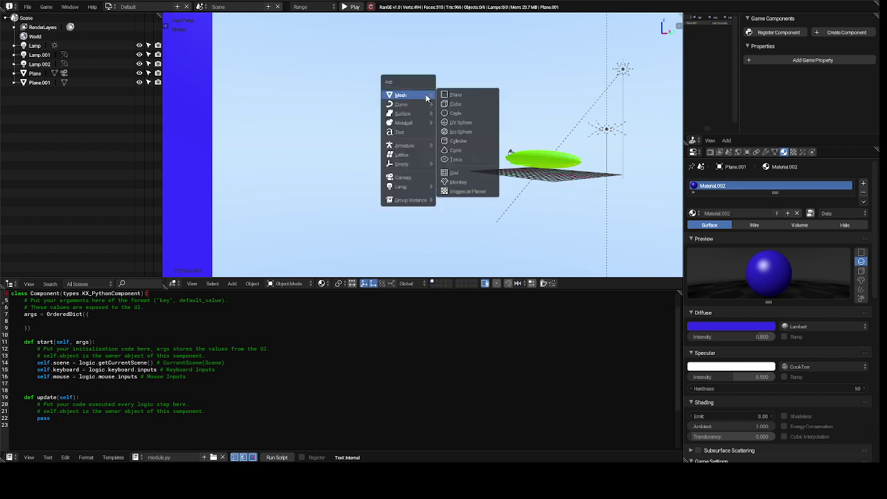
click(474, 105)
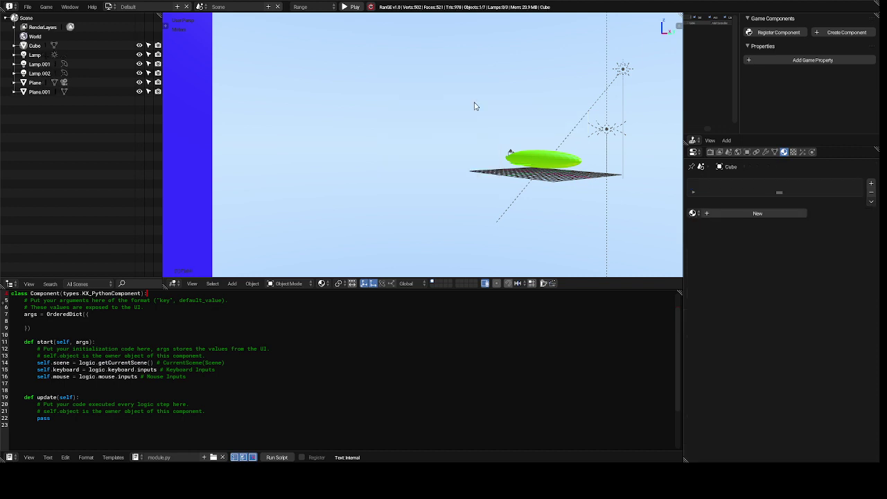
key(KP_Decimal)
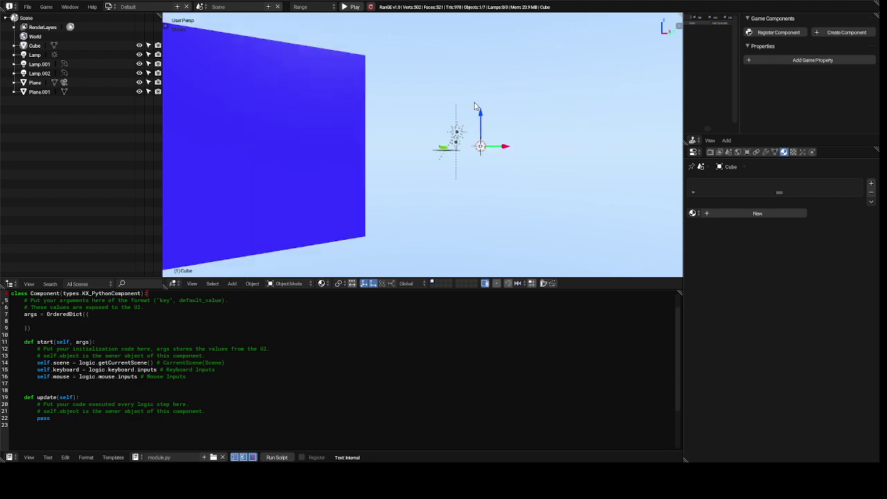
scroll(474, 105, up, 1)
drag(506, 148, 369, 144)
Create a new material for the cube and set its diffuse color to yellow.
click(752, 213)
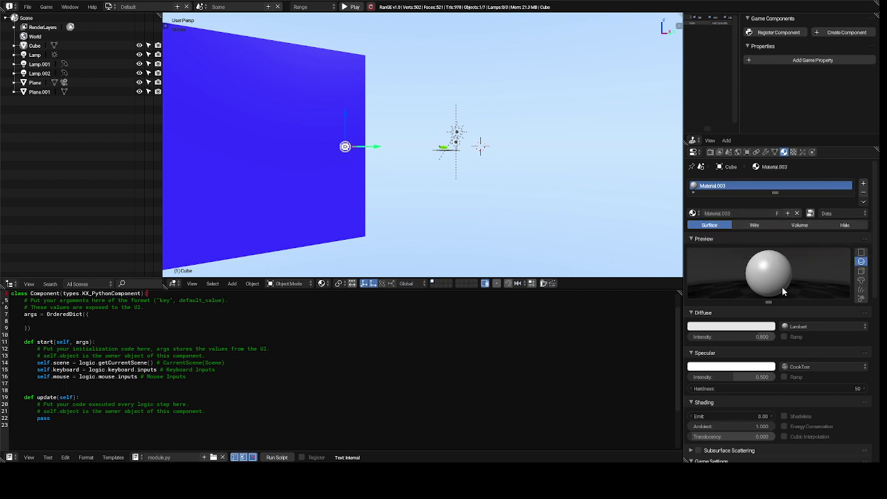
click(759, 331)
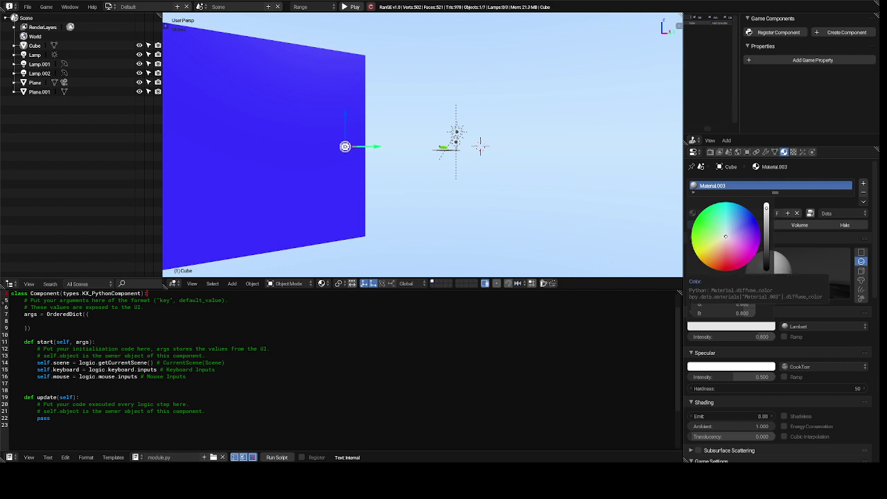
click(698, 255)
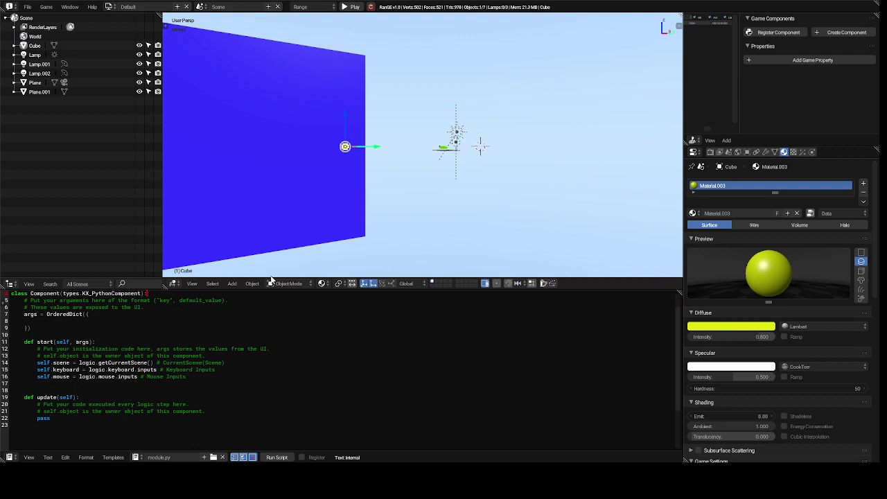
Check the scene through the cockpit camera and return to the front viewpoint.
click(193, 284)
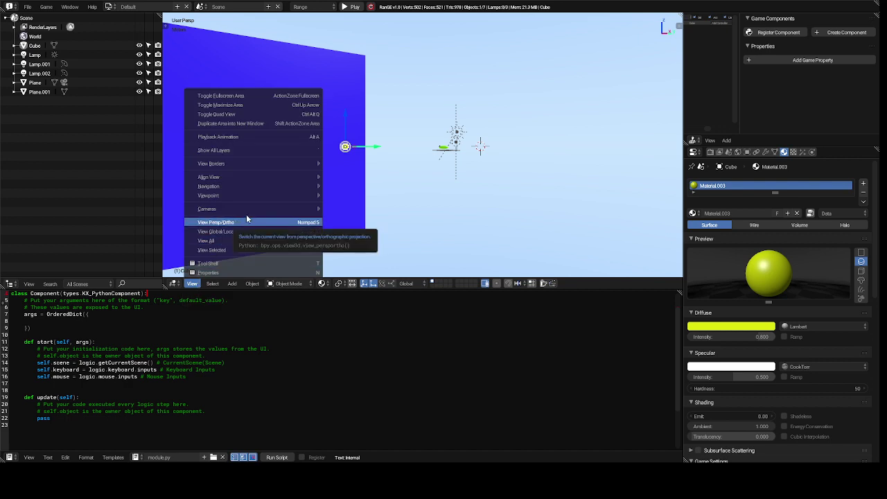
mouse_move(271, 196)
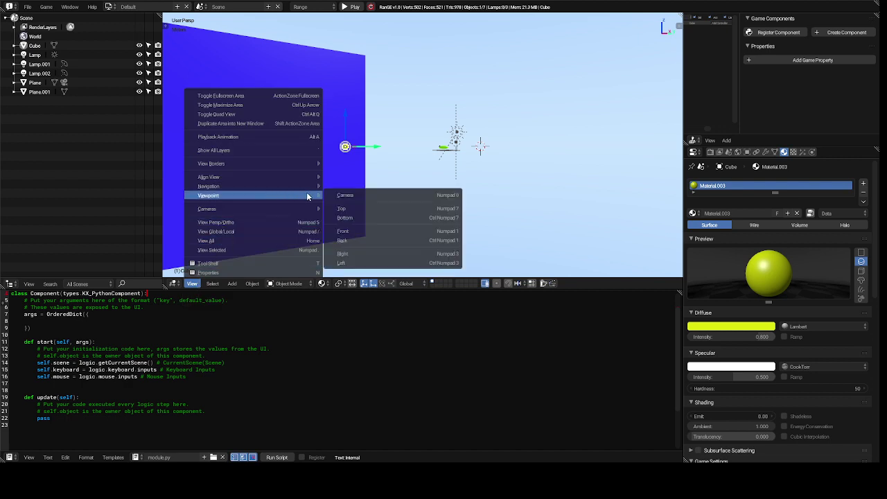
click(364, 196)
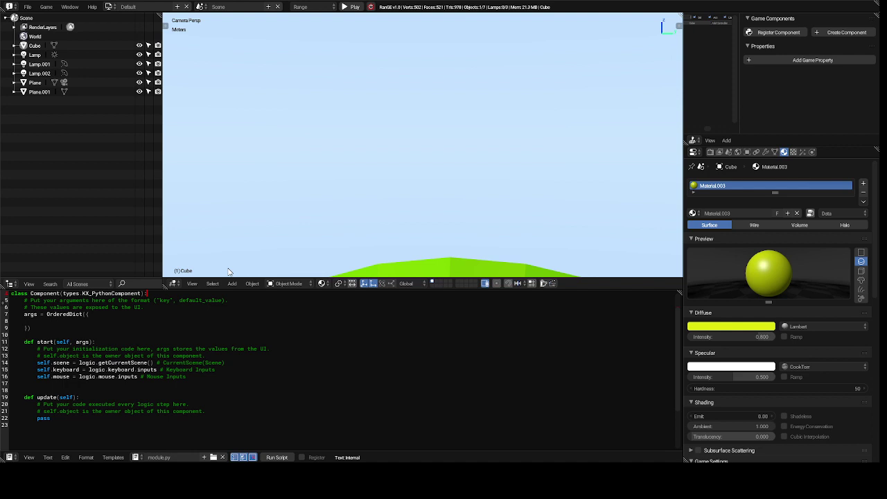
click(189, 284)
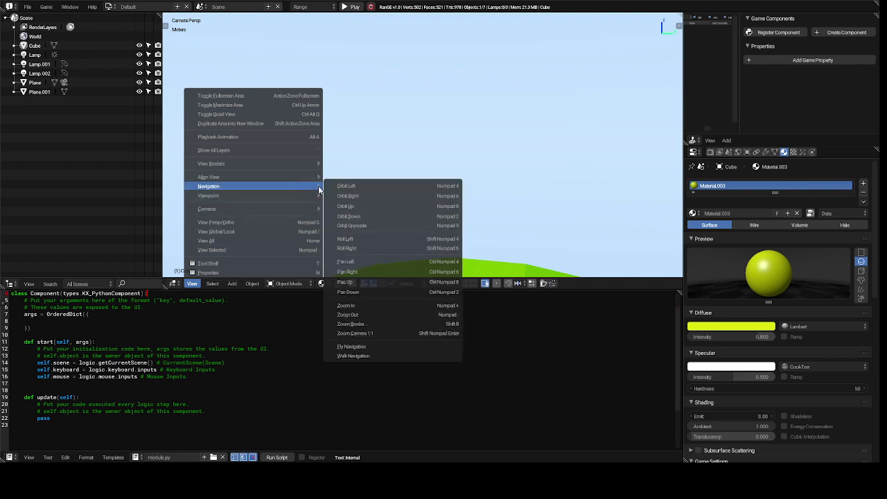
mouse_move(307, 199)
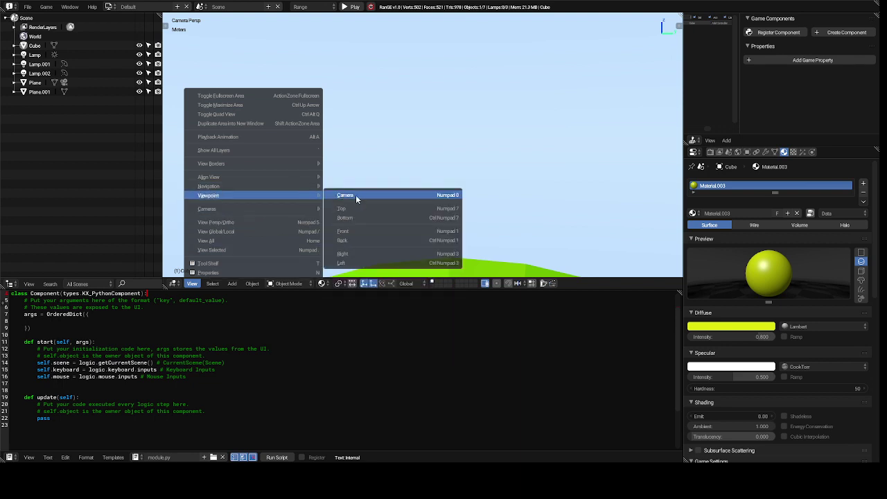
click(353, 231)
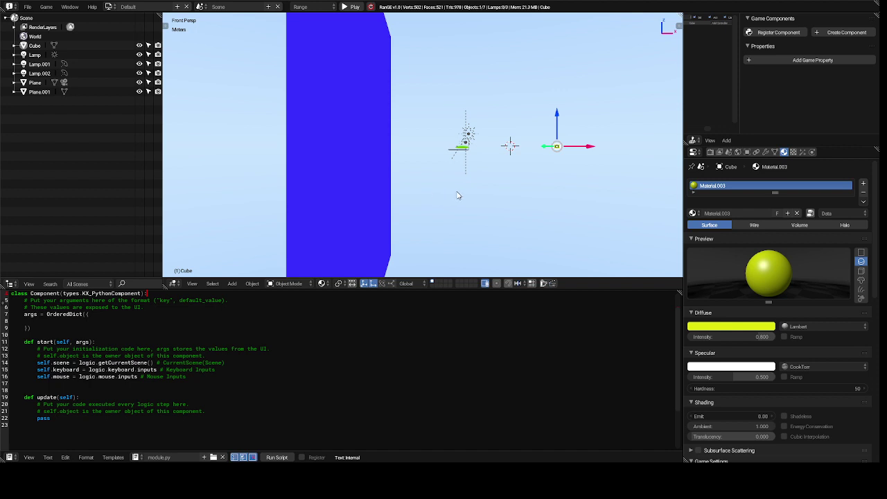
Select the green spacecraft and look up its location in the object transform properties.
scroll(457, 195, up, 2)
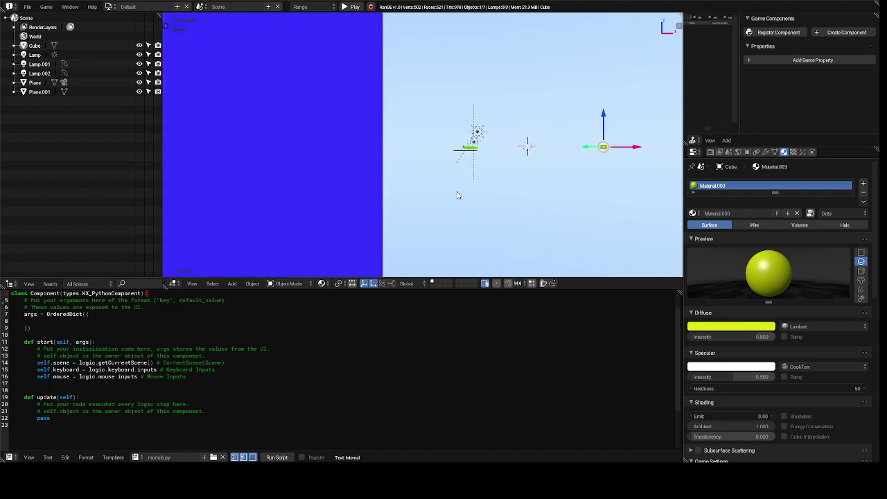
scroll(457, 195, up, 5)
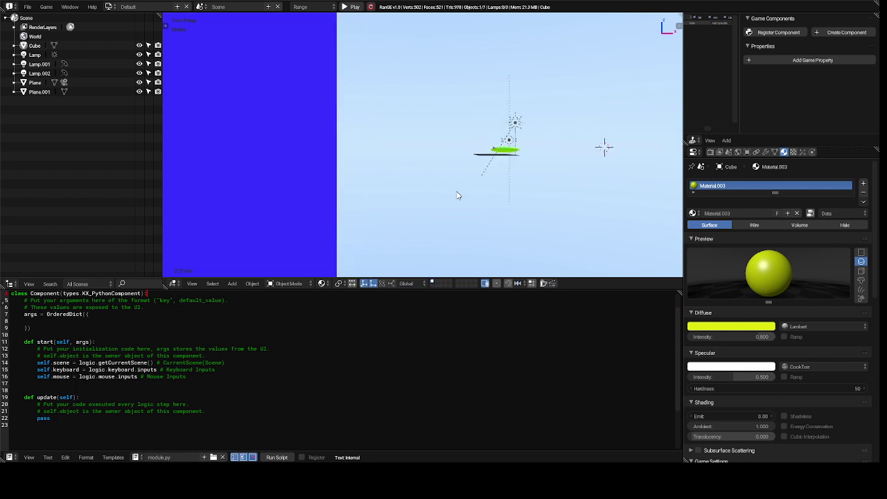
scroll(457, 195, up, 3)
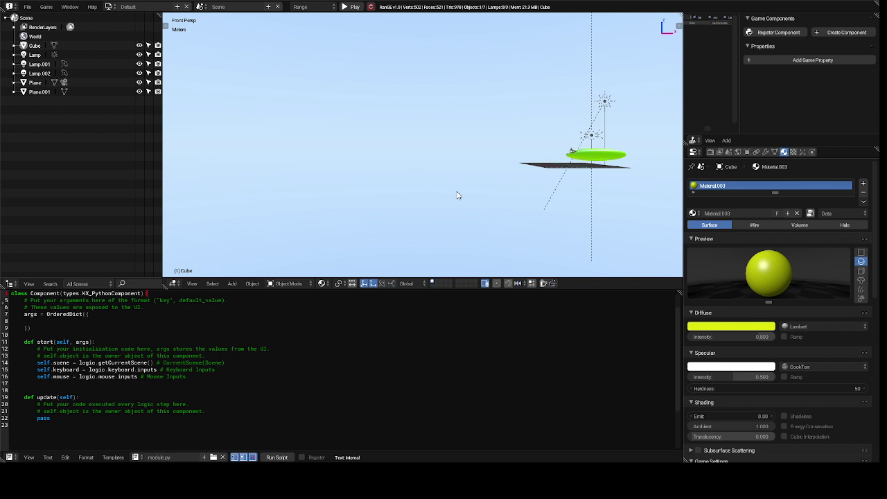
right_click(600, 159)
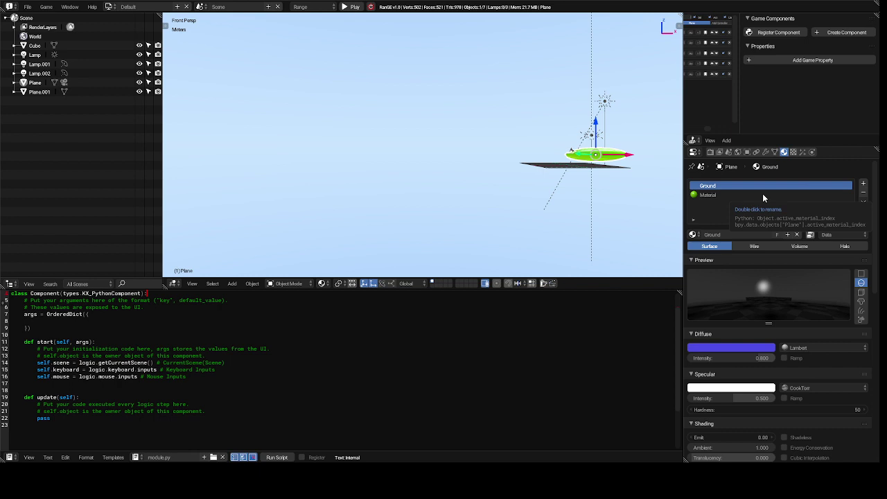
click(747, 153)
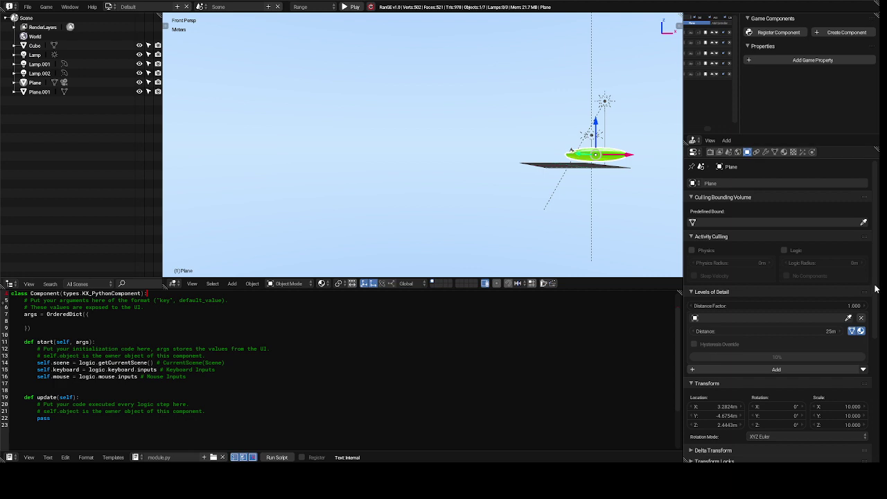
drag(876, 289, 877, 303)
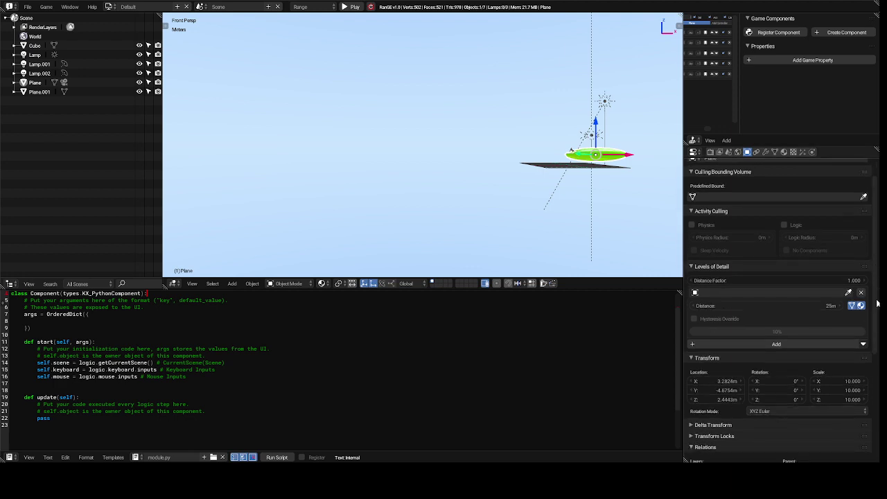
scroll(877, 303, down, 2)
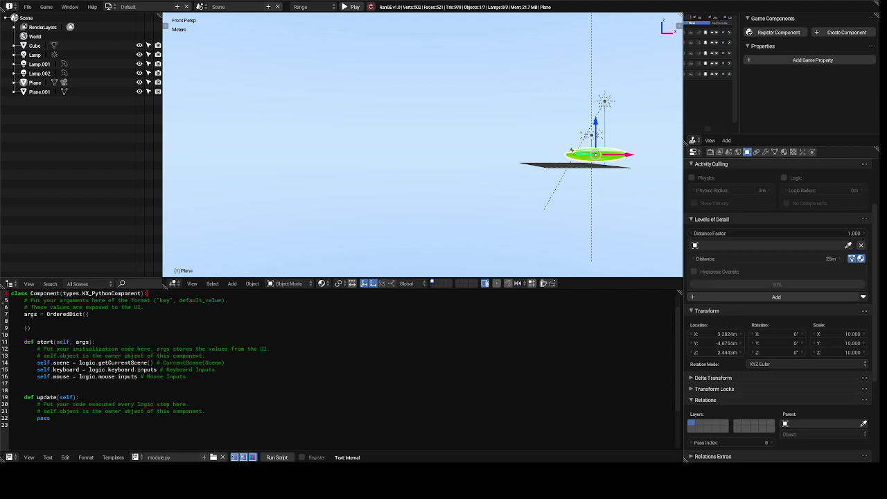
scroll(877, 303, down, 1)
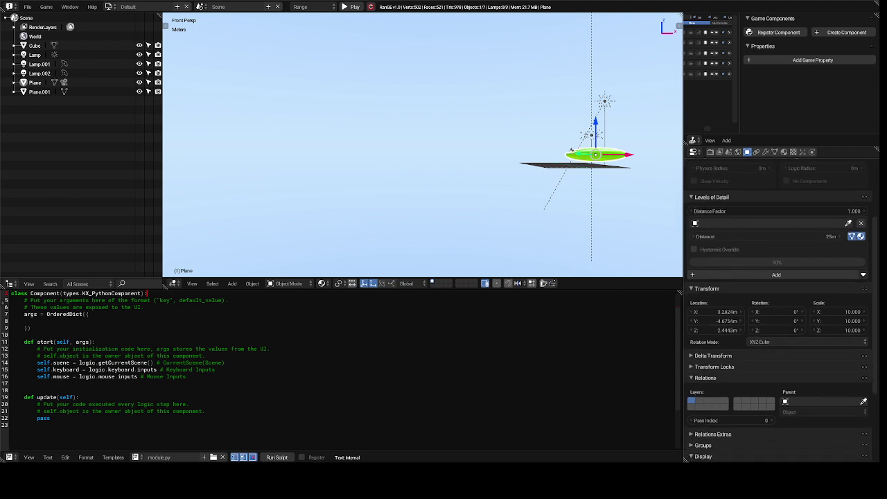
scroll(781, 310, down, 1)
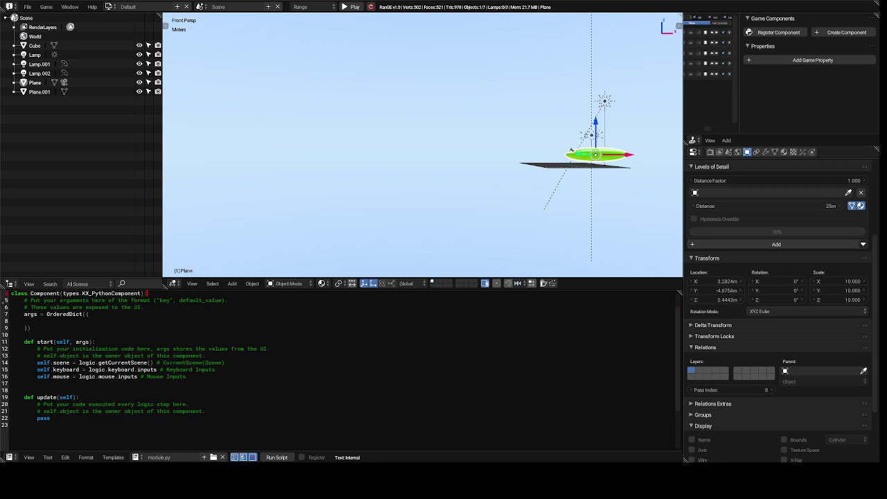
scroll(778, 310, down, 1)
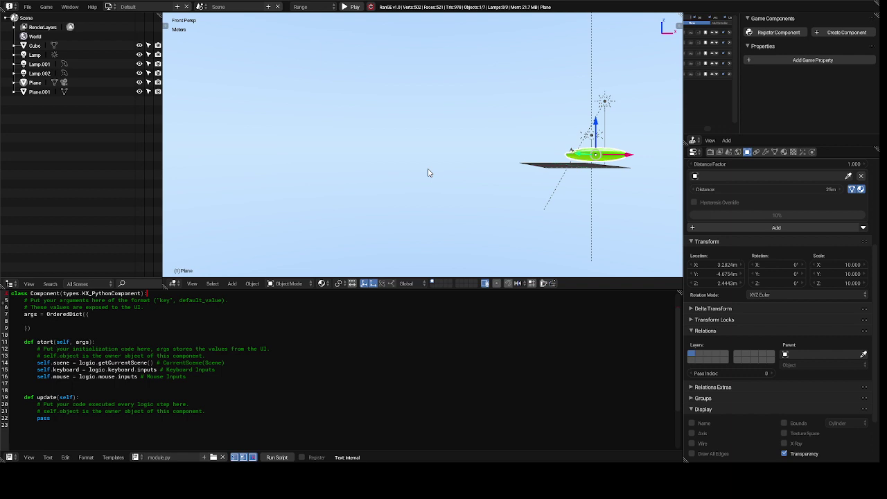
Try setting the blue wall's X location to the spacecraft's value of 3.282 m, and undo it.
key(t)
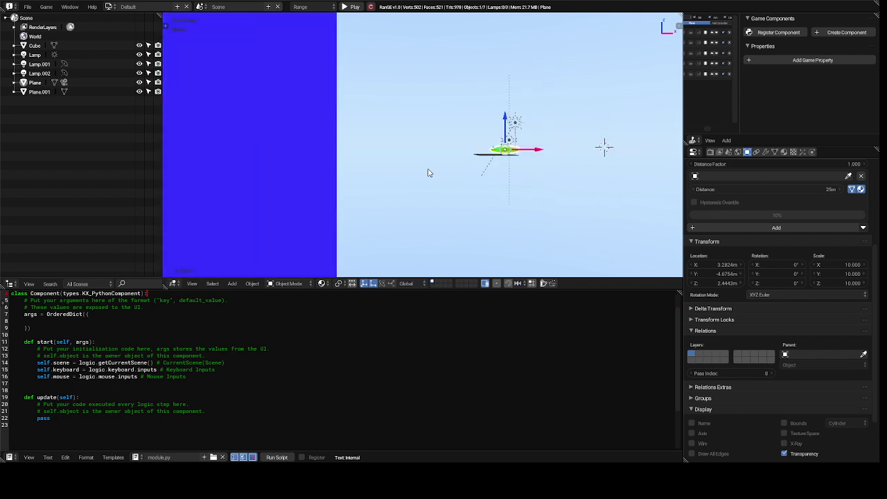
right_click(277, 182)
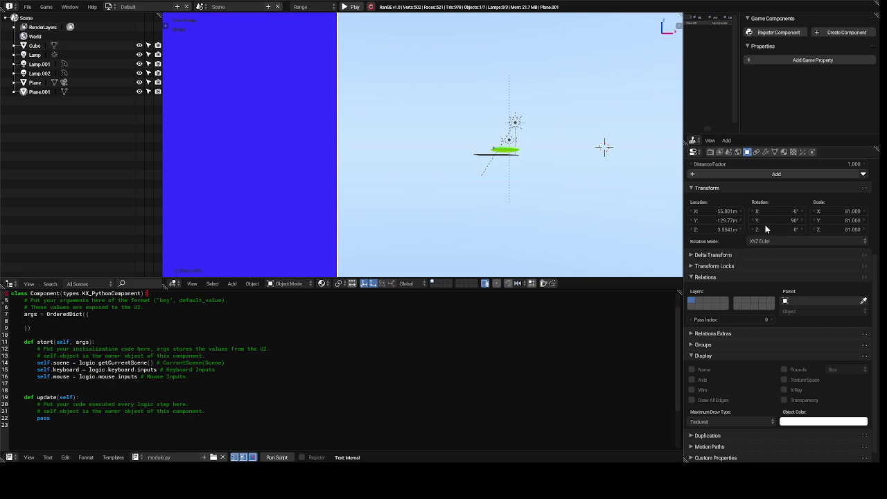
click(707, 211)
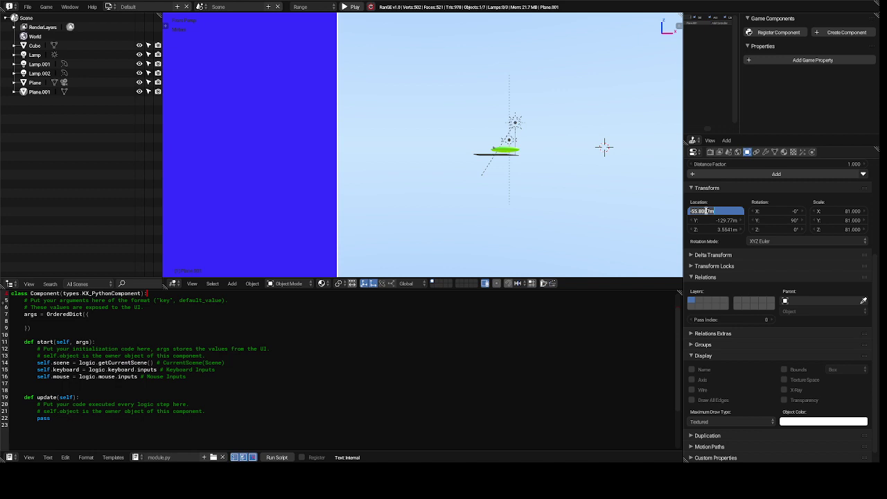
text(3.282)
key(Return)
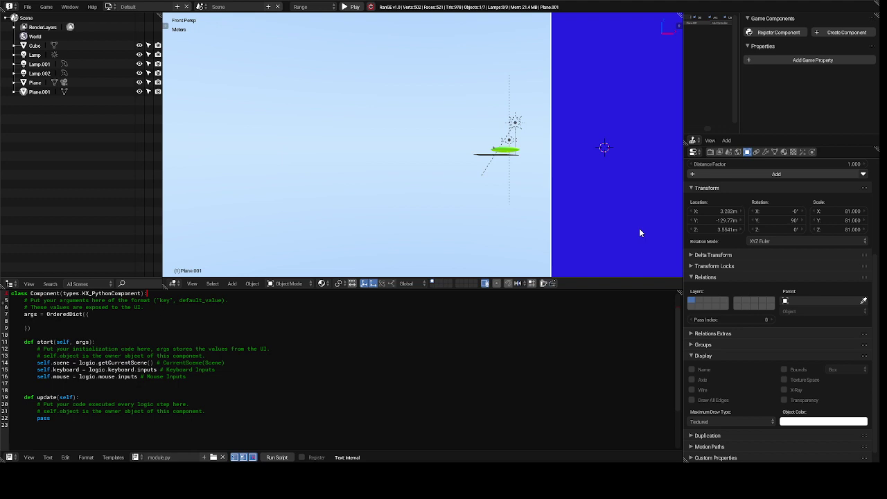
key(ctrl+z)
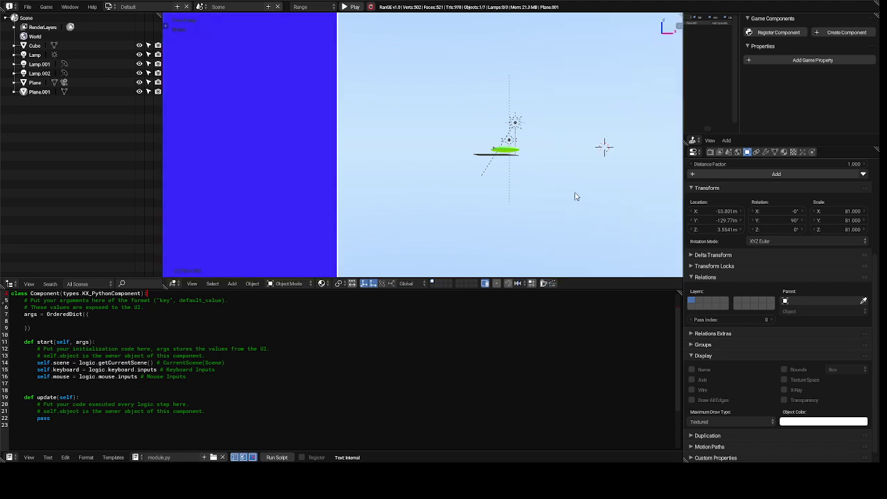
Recheck the spacecraft's Y location and set the blue wall's Y location to -4.675 m to match it.
right_click(505, 153)
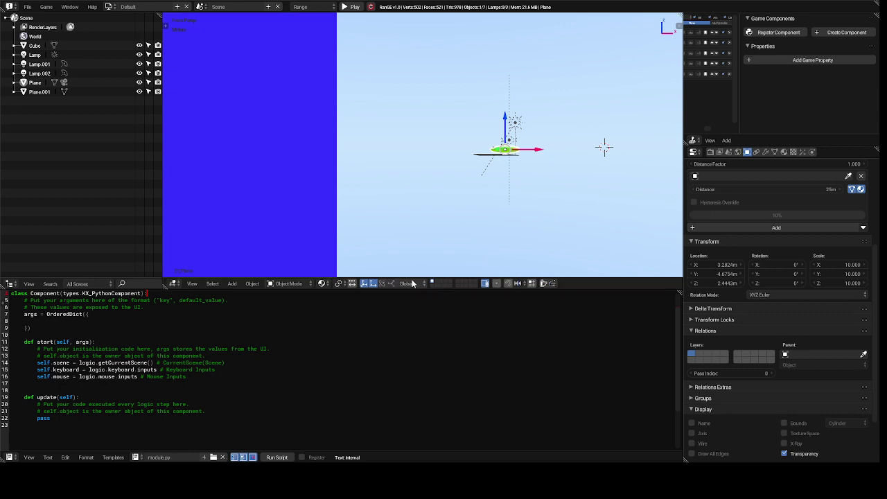
right_click(300, 210)
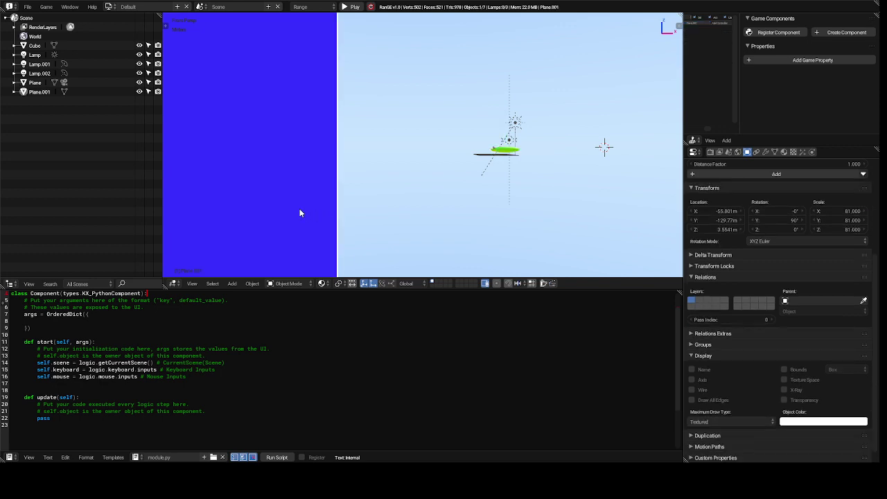
click(705, 221)
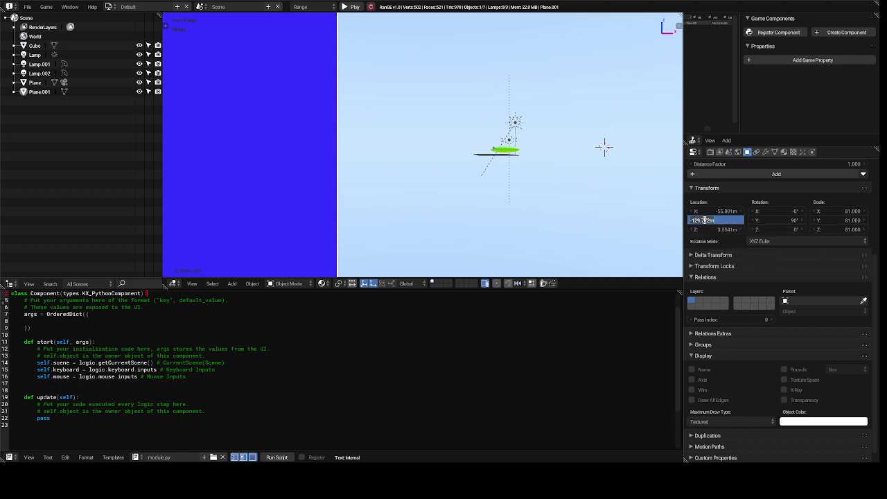
text(-)
text(4.675)
key(Return)
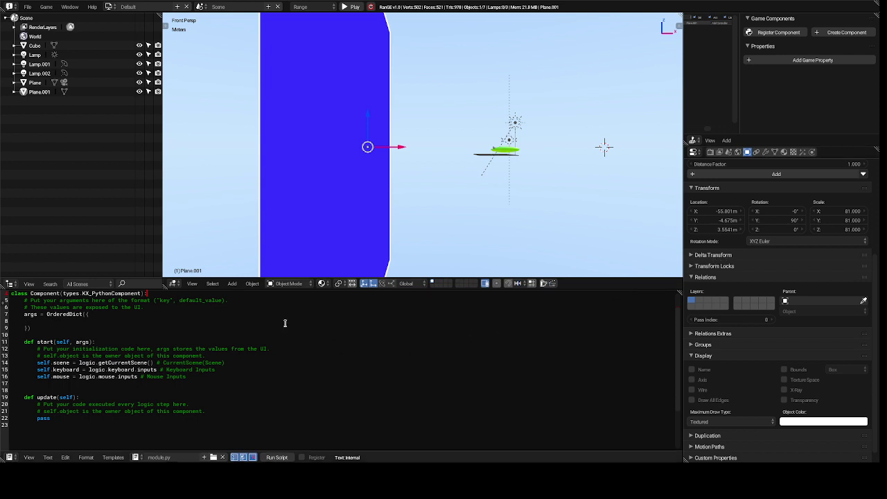
Check how the blue wall looks through the cockpit camera, and return to the front viewpoint.
click(192, 284)
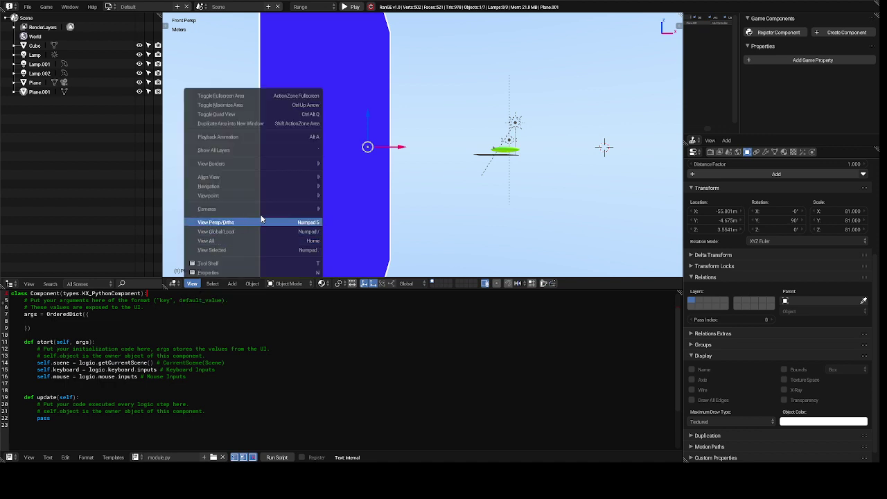
mouse_move(264, 212)
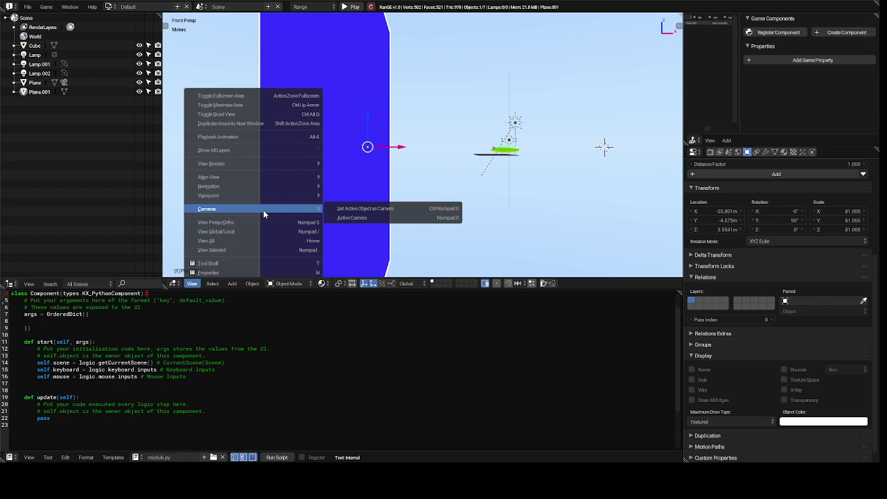
mouse_move(302, 194)
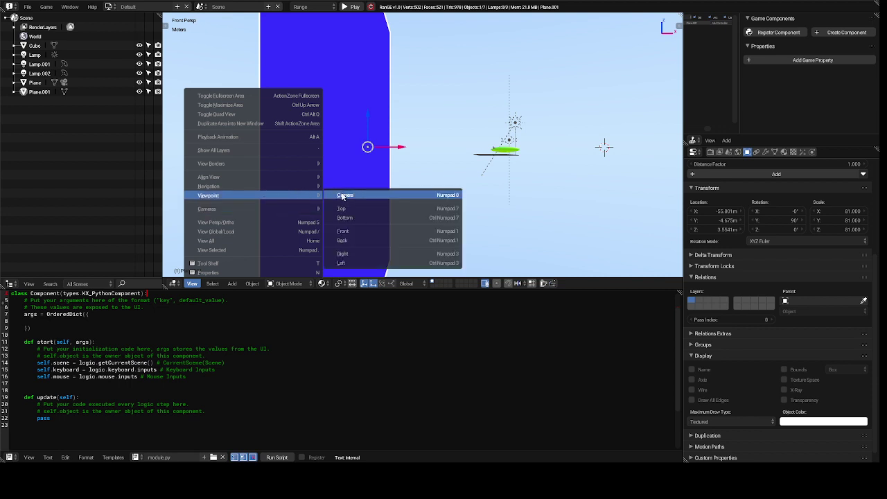
click(347, 197)
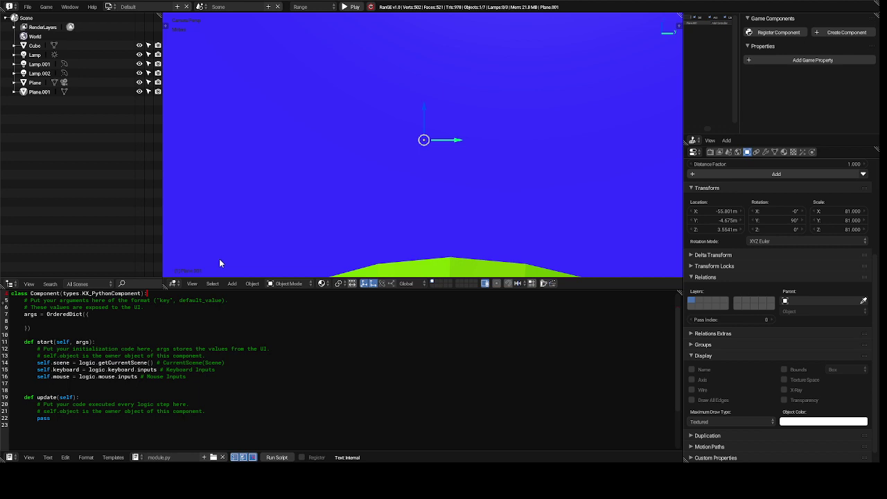
click(192, 283)
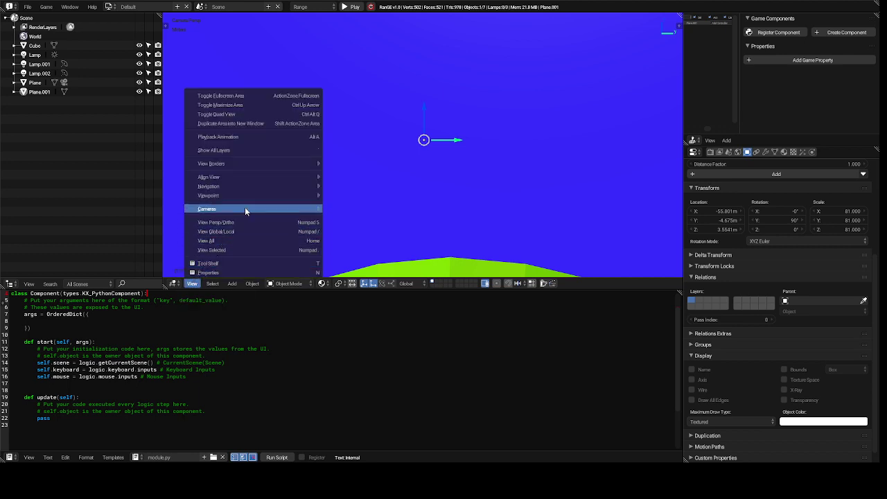
mouse_move(245, 209)
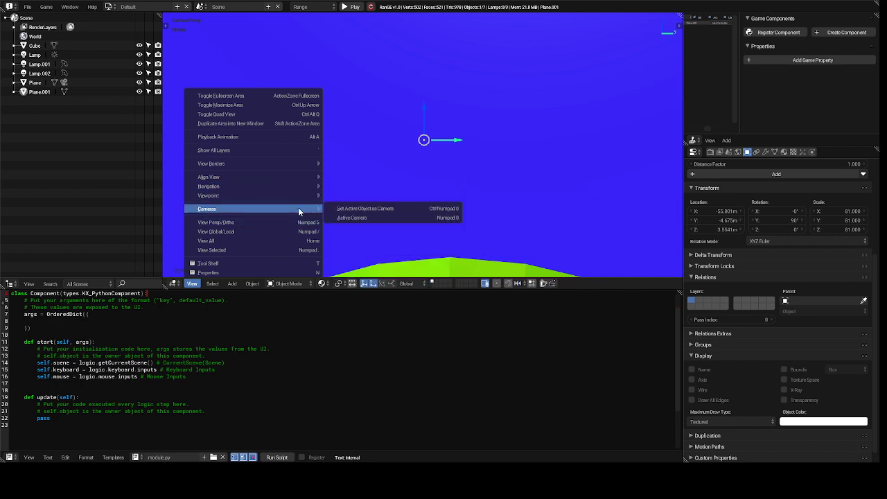
mouse_move(310, 196)
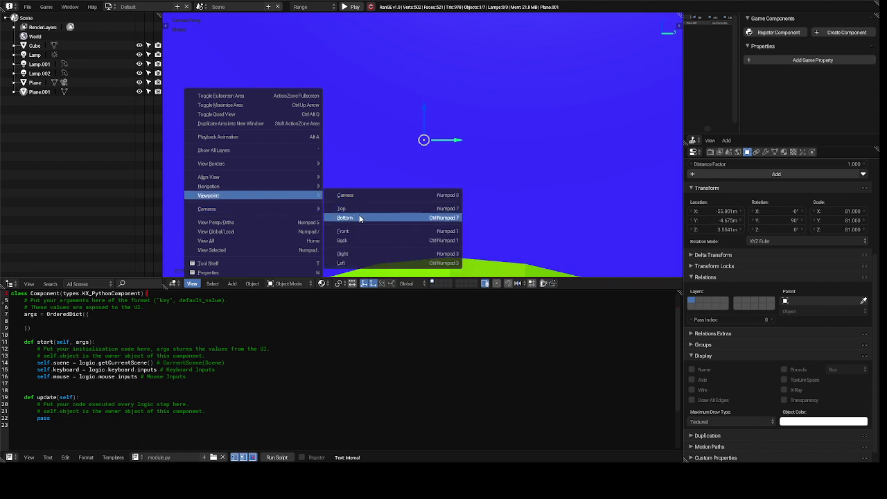
click(361, 232)
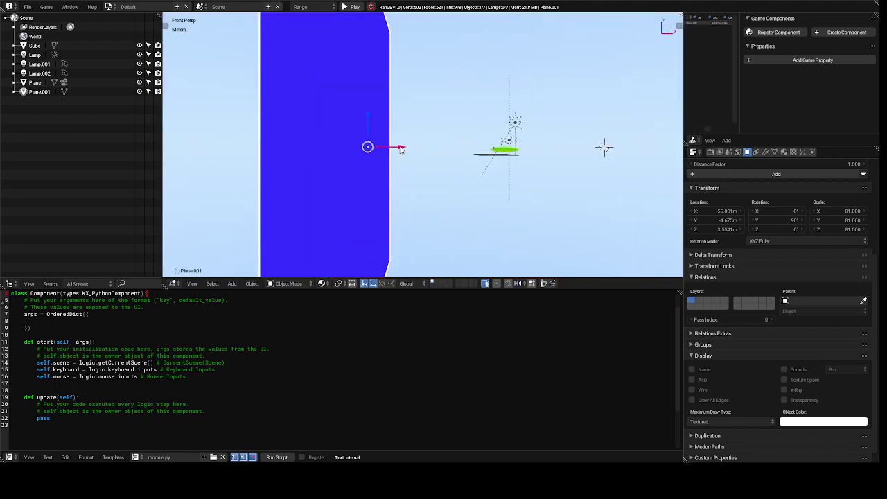
Move the blue wall along X to about -223.6 m and the small green cube along X to about -65.4 m.
drag(402, 150, 529, 188)
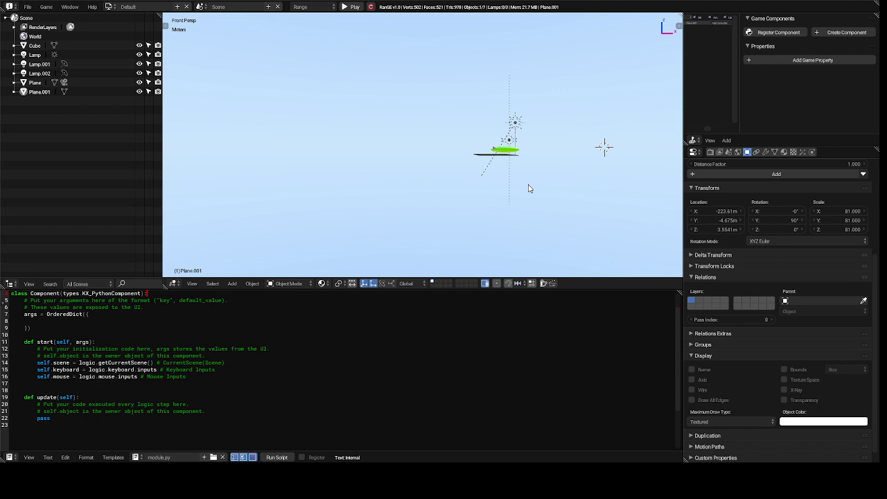
key(KP_Decimal)
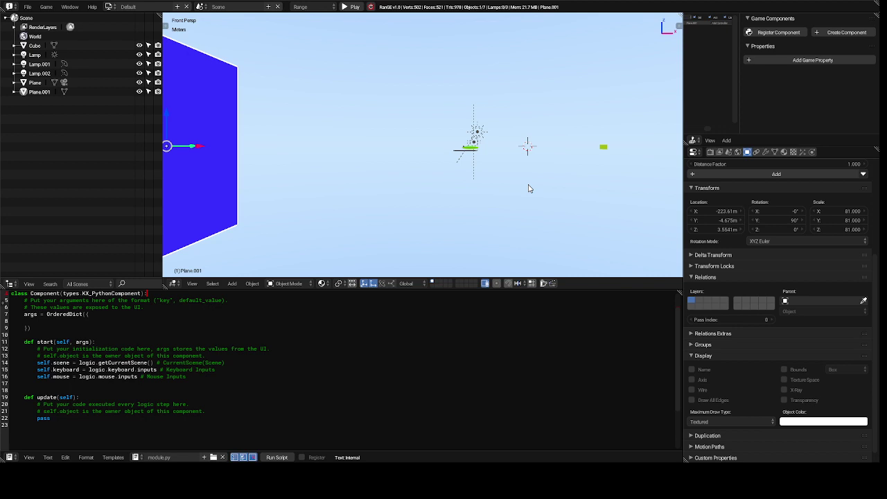
click(605, 149)
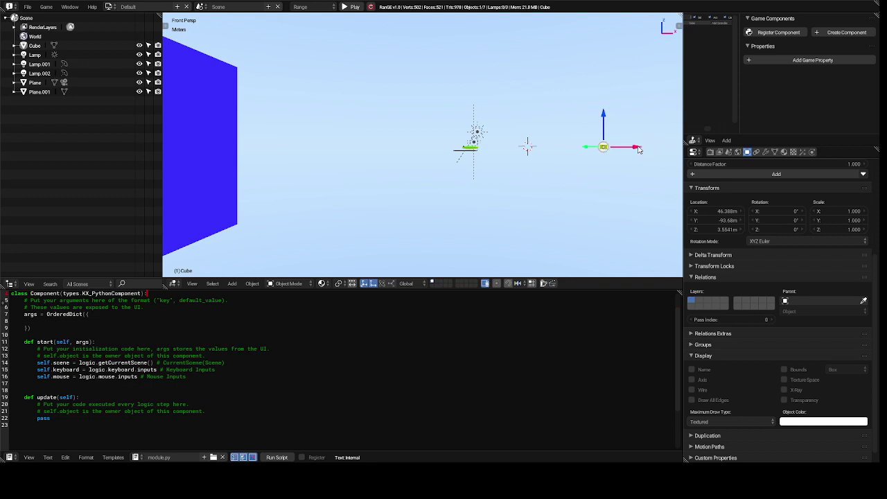
drag(639, 151, 380, 193)
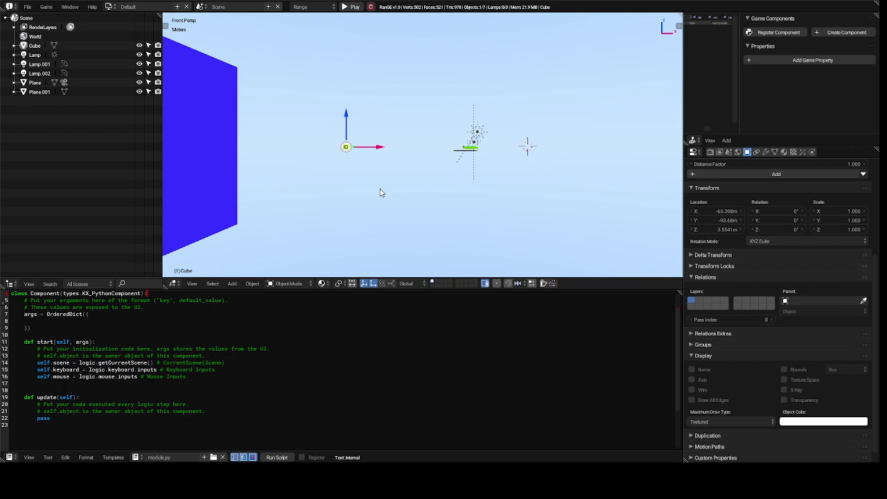
Test-run the game from the cockpit camera view, stop it, and go back to the front viewpoint.
click(192, 285)
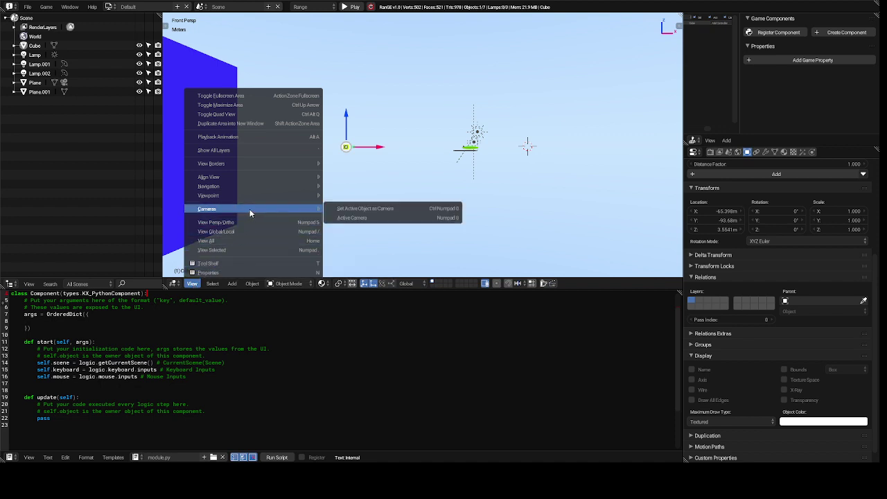
mouse_move(271, 198)
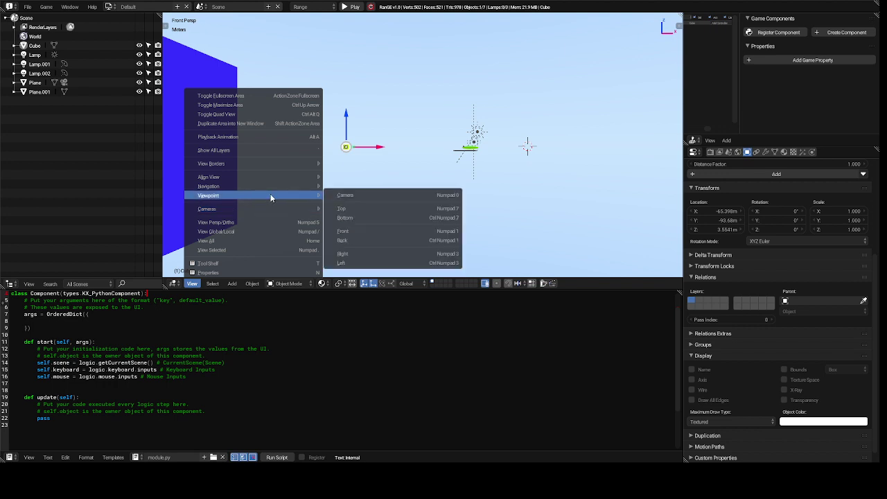
click(341, 197)
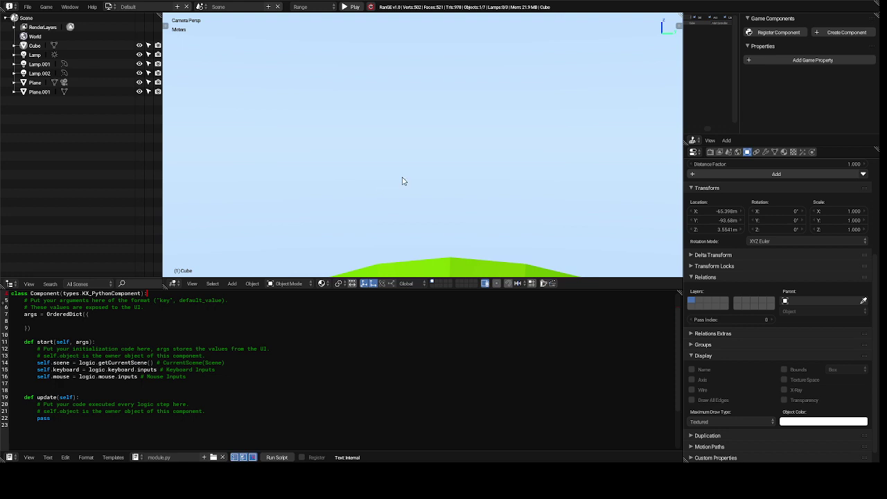
key(p)
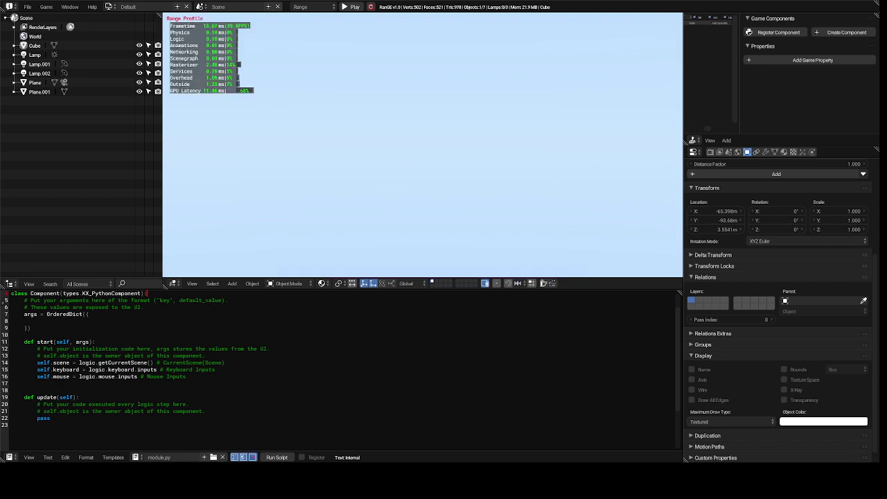
key(Escape)
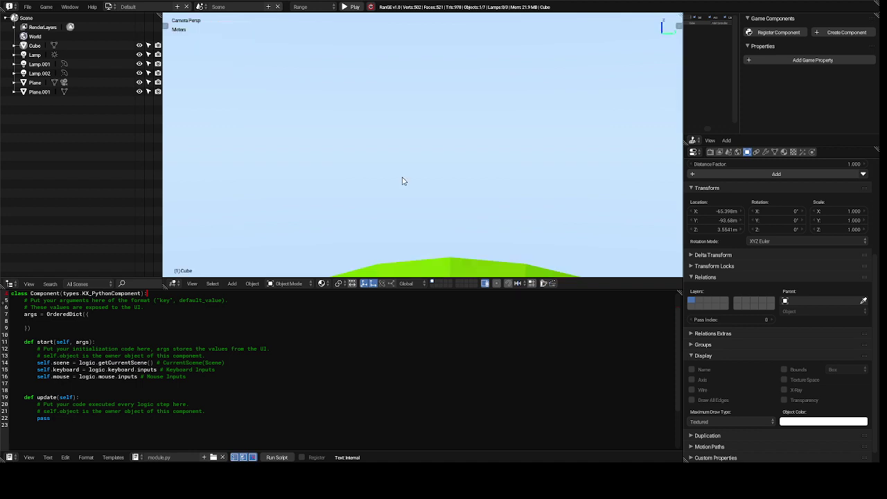
scroll(403, 181, down, 2)
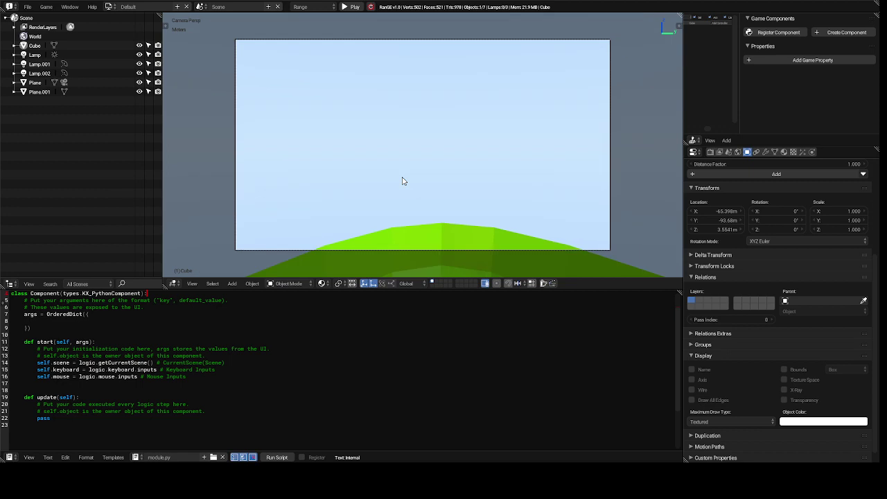
scroll(402, 181, up, 2)
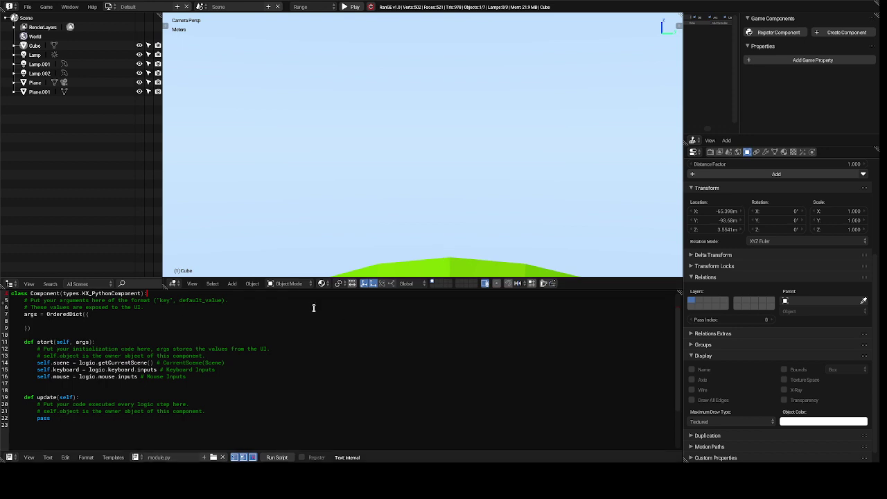
click(193, 284)
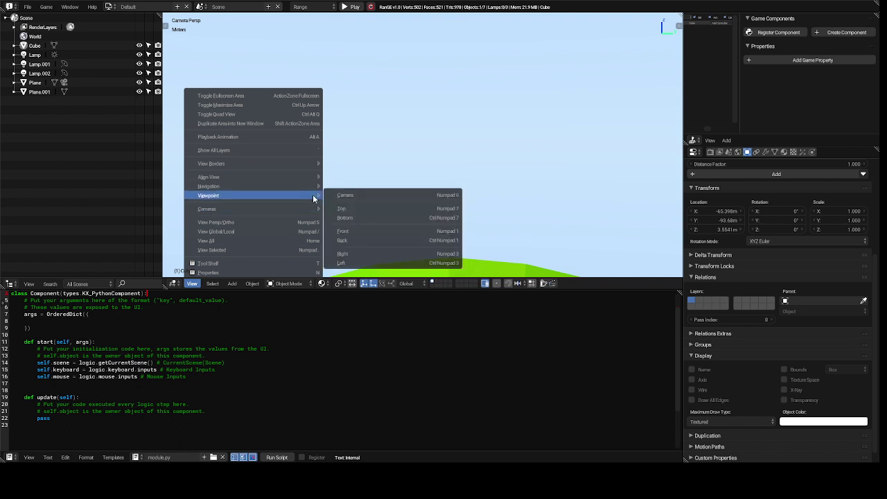
click(353, 231)
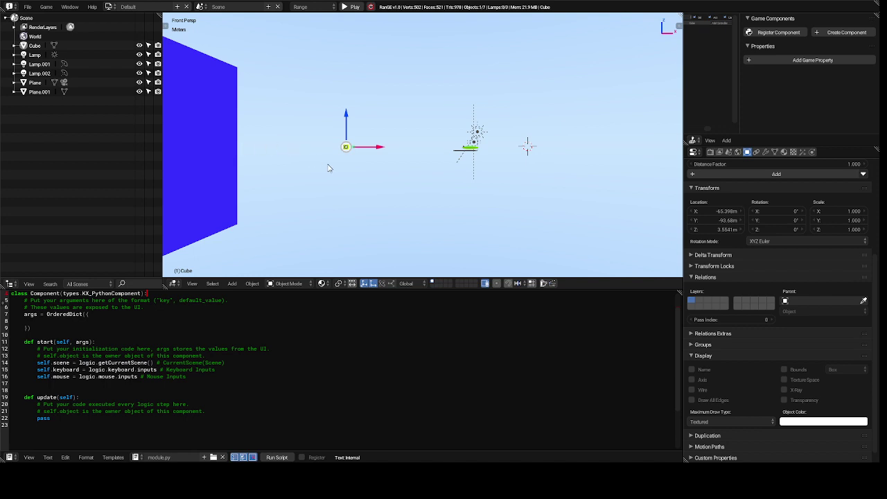
Run the game once more through the cockpit camera to look for the moved scenery, and restore the front viewpoint.
click(192, 283)
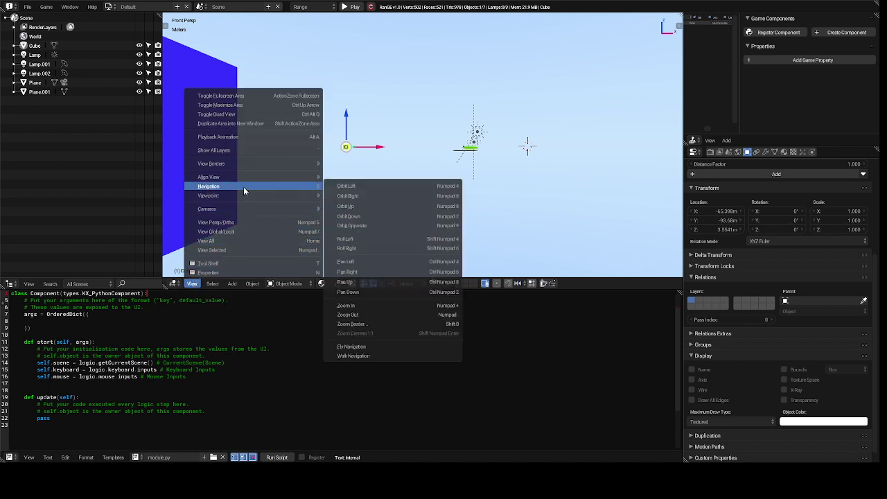
click(321, 198)
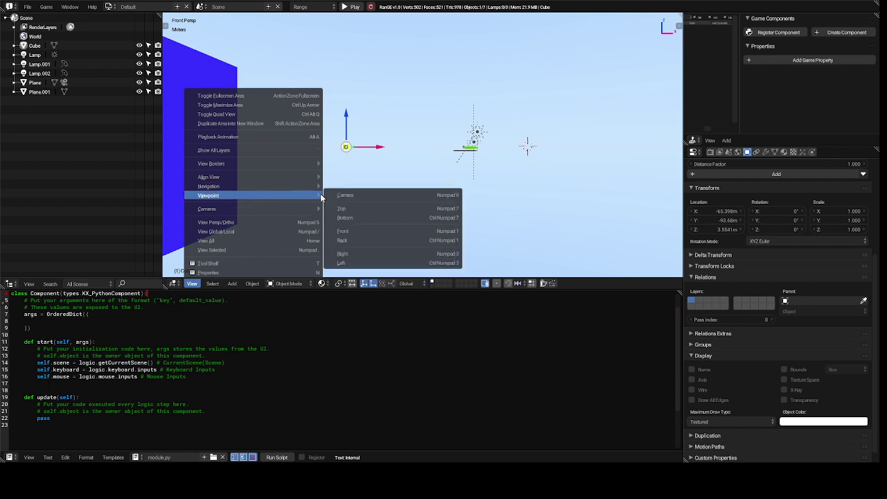
click(341, 195)
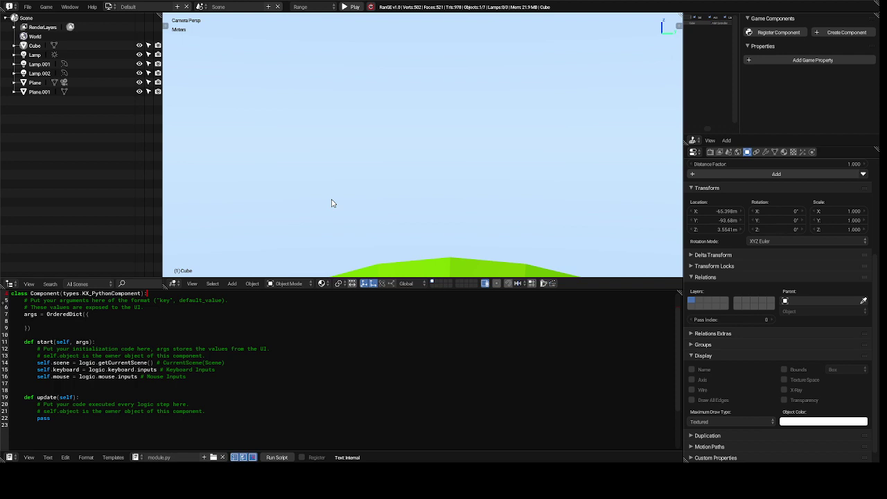
key(p)
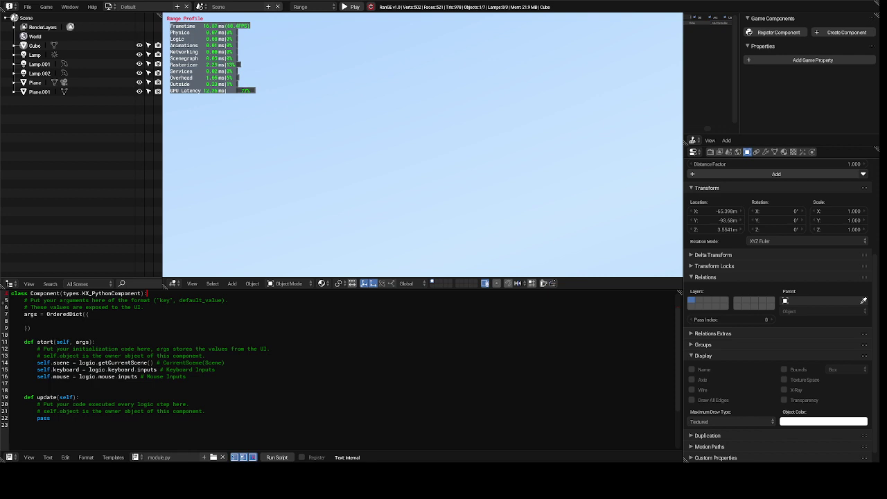
key(Escape)
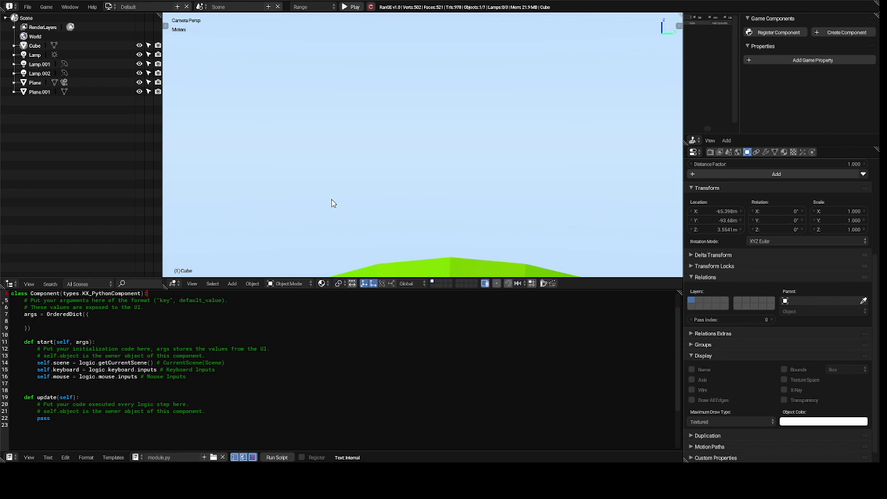
click(192, 284)
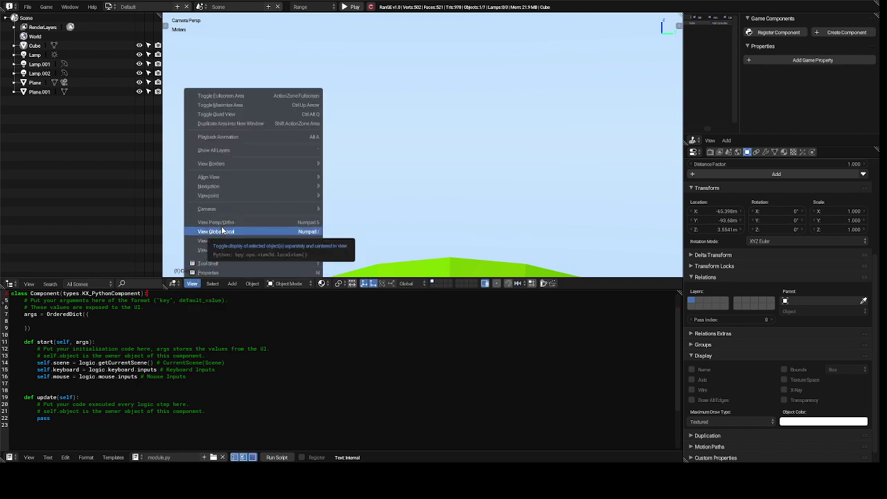
mouse_move(271, 177)
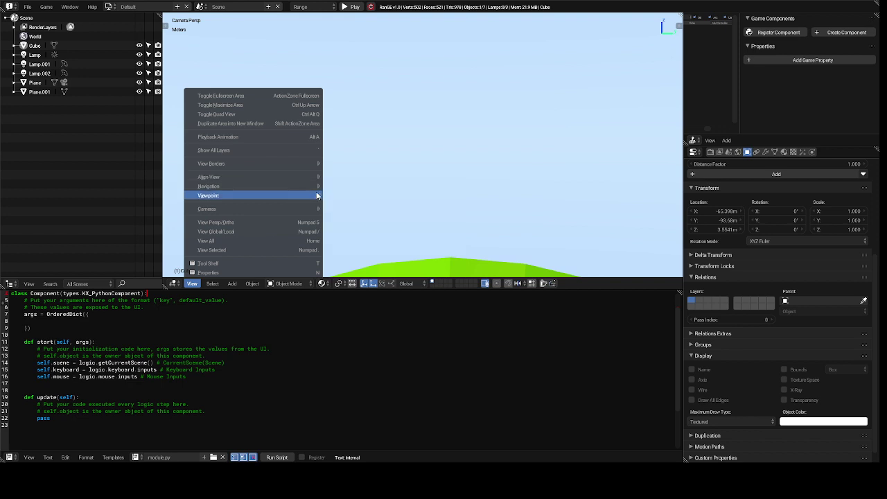
mouse_move(318, 195)
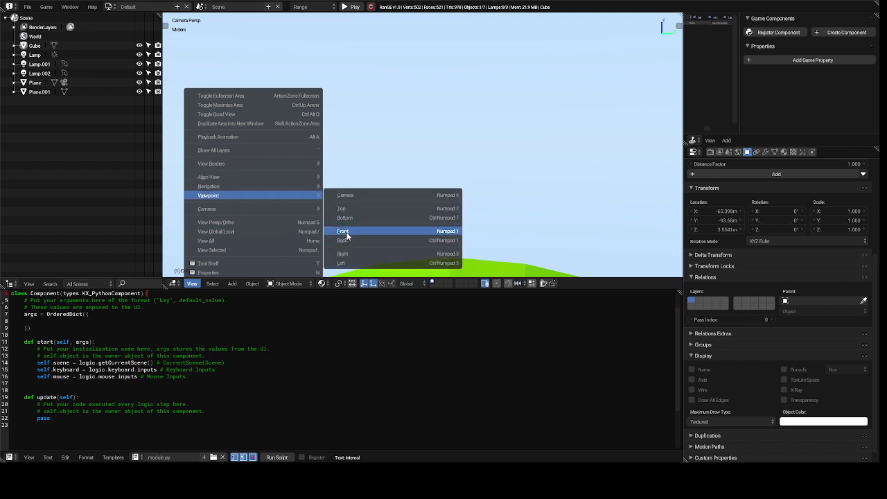
click(344, 232)
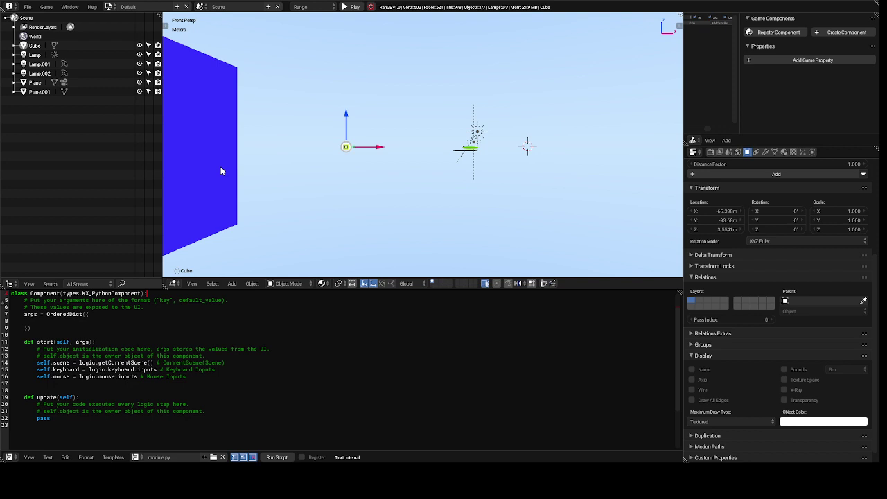
Select the cockpit camera attached to the spacecraft and collapse the Display section of its object properties.
click(65, 82)
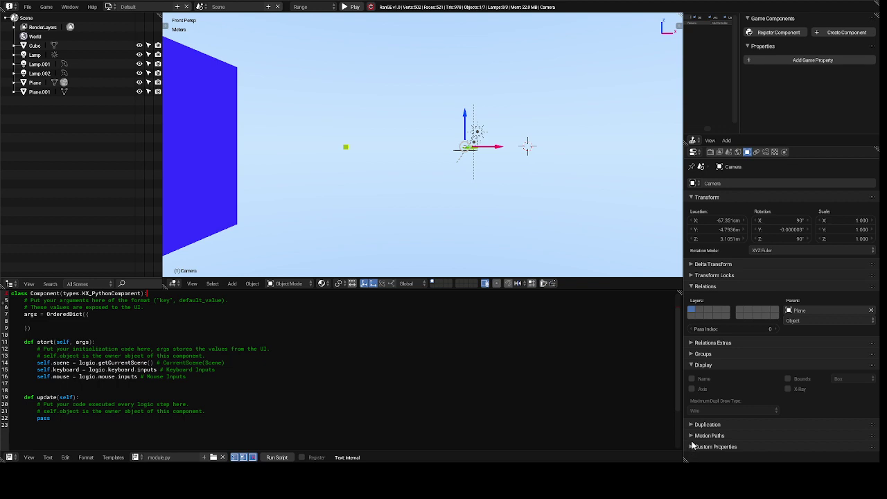
click(691, 365)
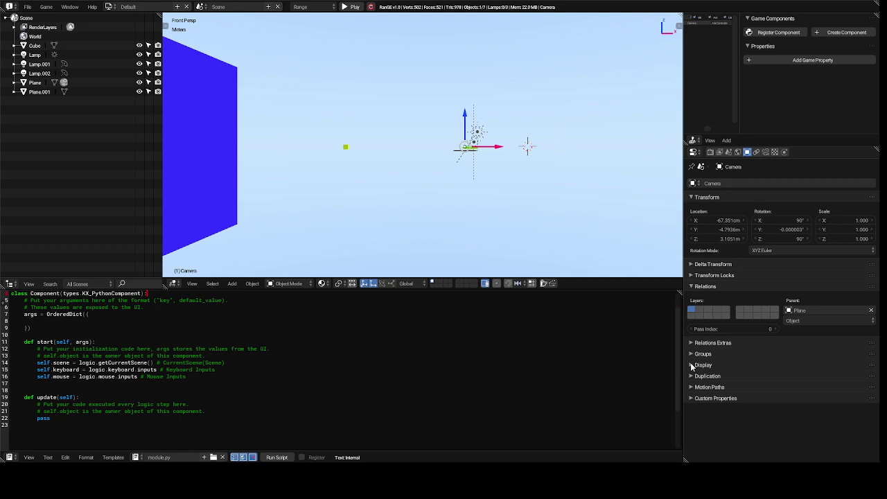
click(783, 252)
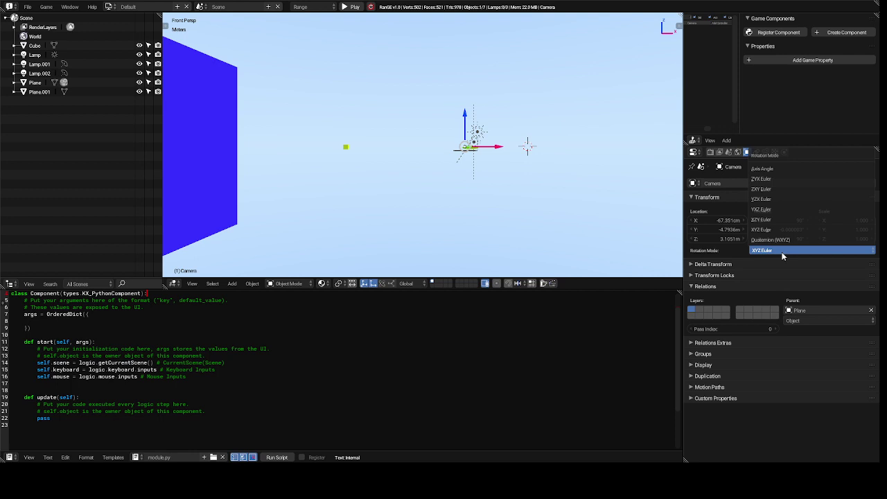
click(783, 251)
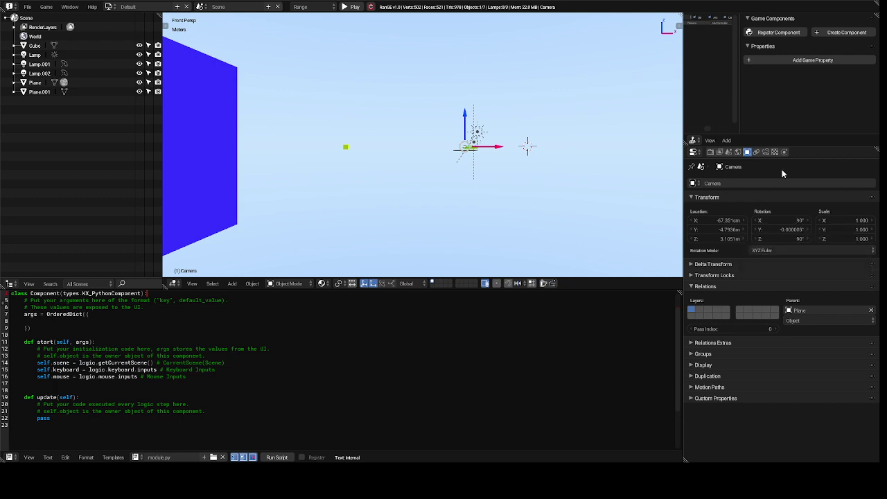
Set the scene's Level of Detail hysteresis to 100%.
click(711, 153)
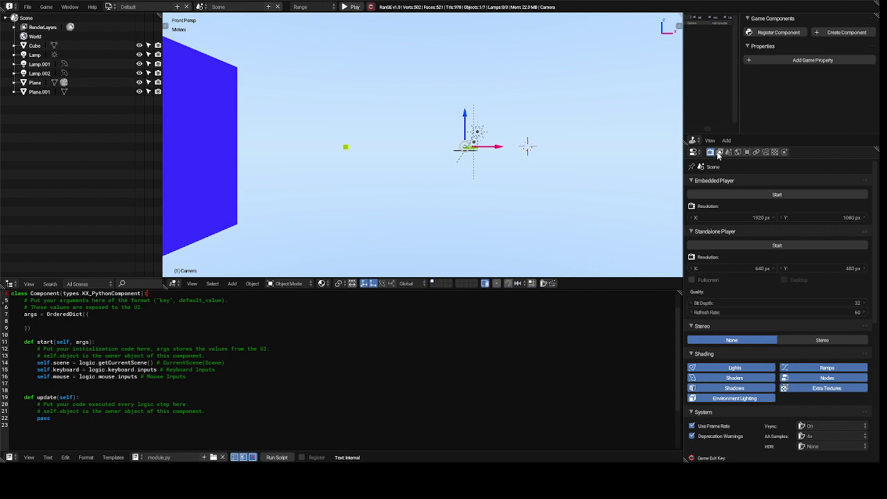
click(720, 153)
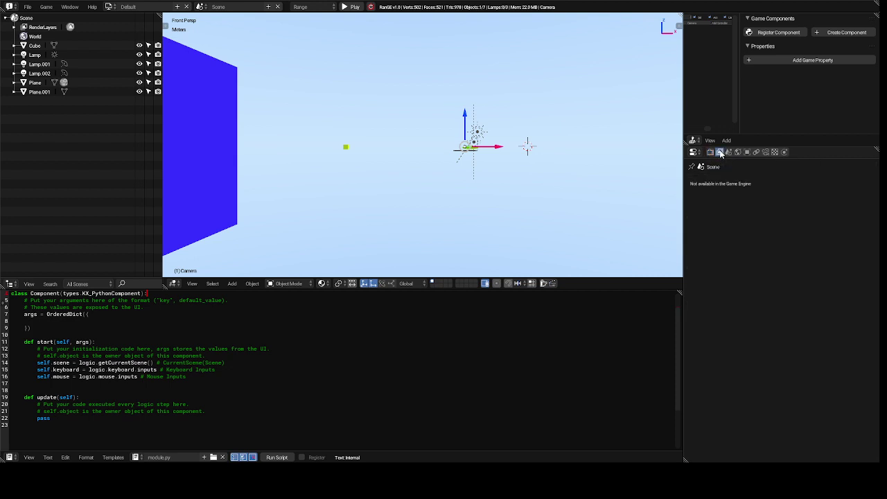
click(729, 153)
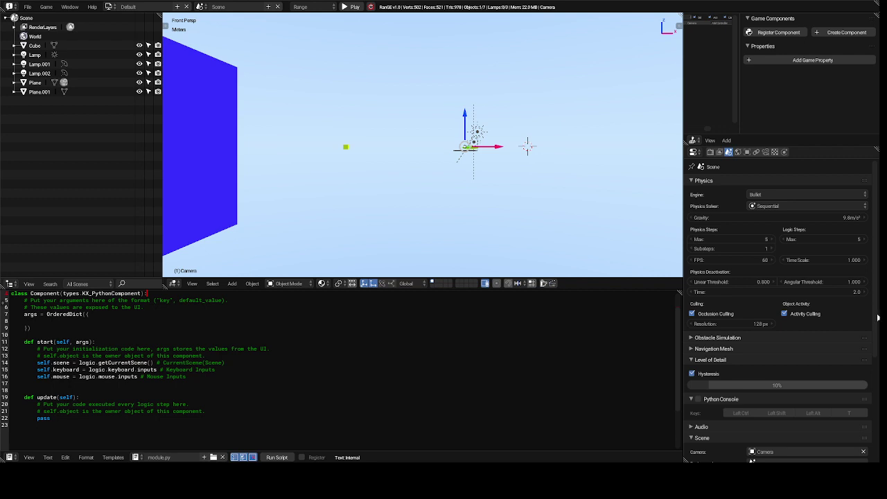
scroll(878, 318, down, 3)
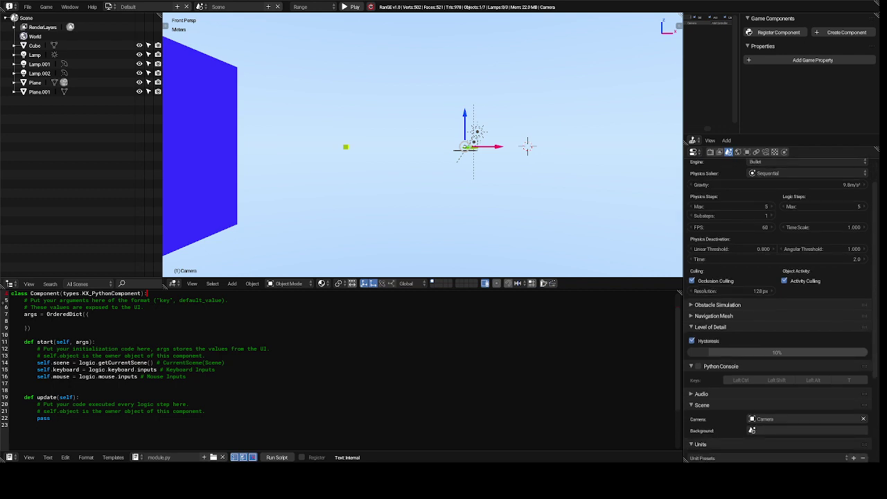
scroll(776, 312, down, 2)
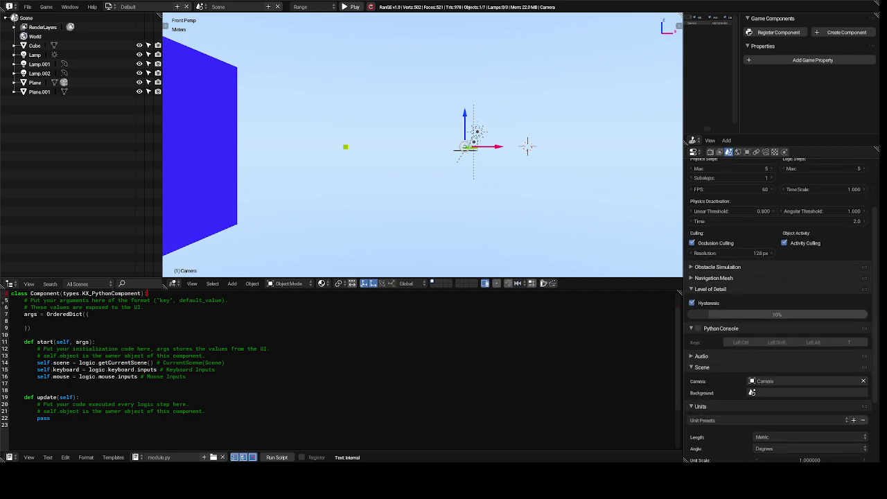
scroll(780, 310, down, 2)
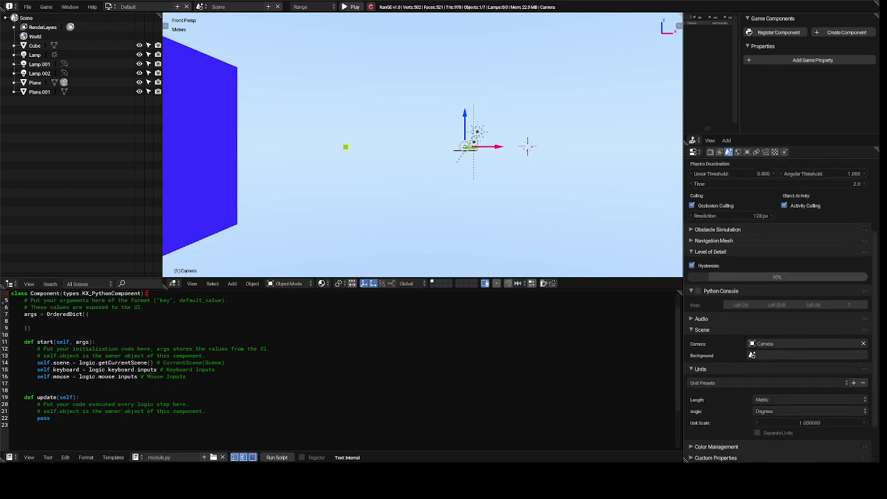
scroll(780, 310, down, 3)
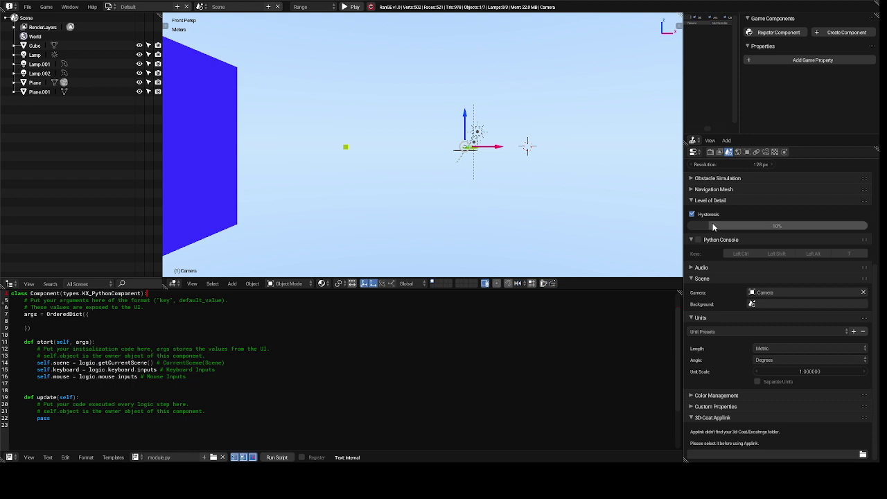
drag(712, 224, 868, 226)
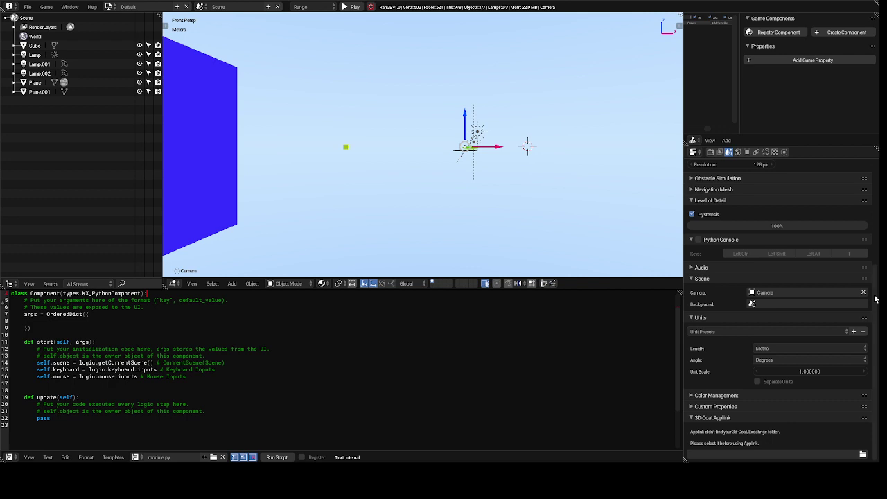
Look through the world settings and the cockpit camera's physics, lens clipping, sensor, culling and display settings.
scroll(876, 298, up, 3)
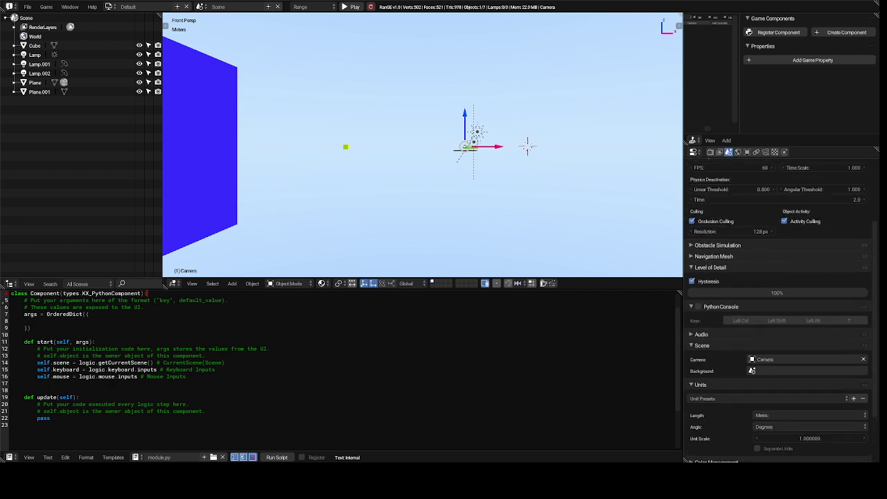
scroll(879, 247, up, 1)
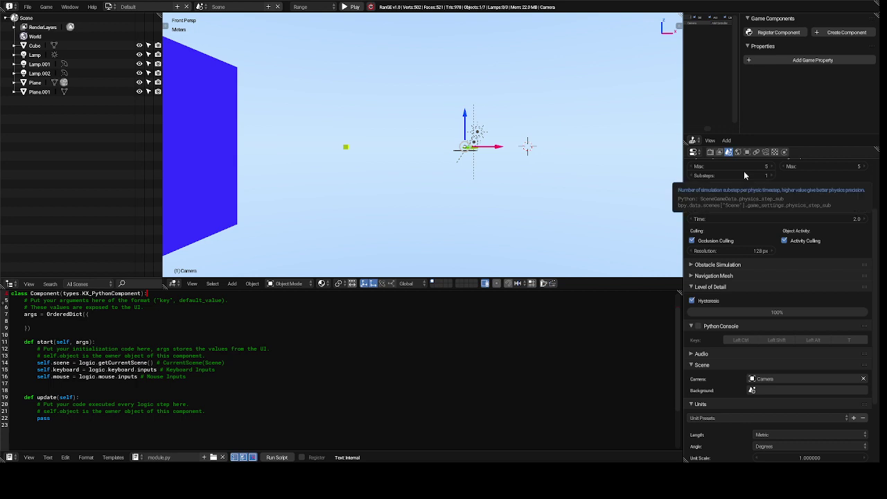
click(738, 152)
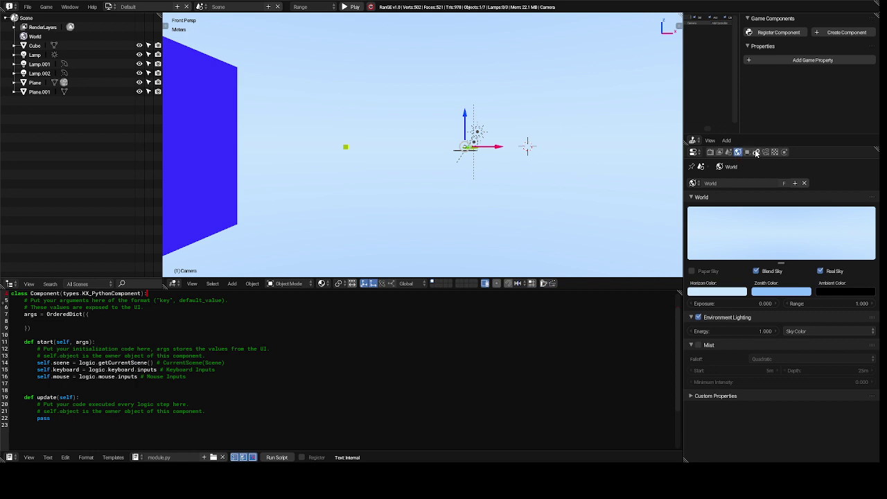
click(784, 152)
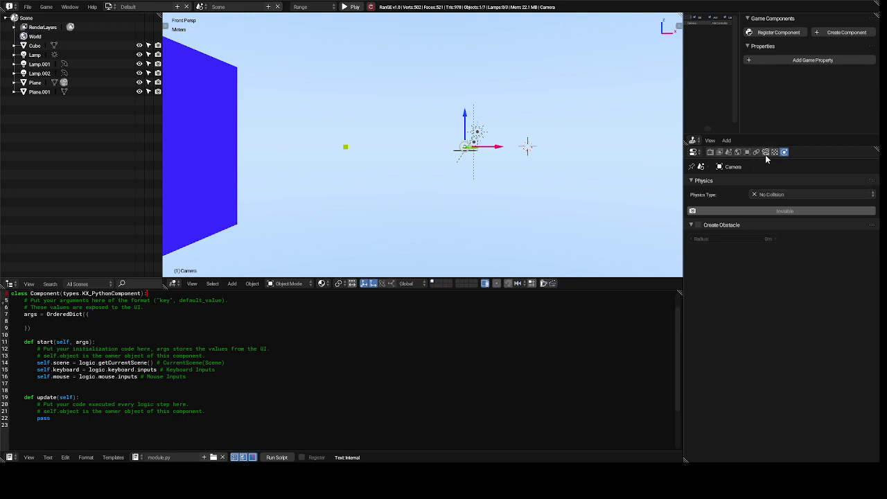
click(766, 152)
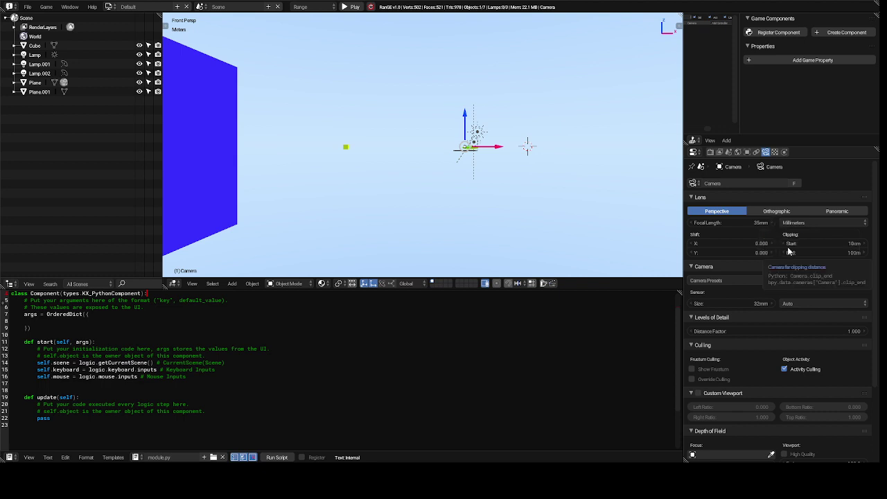
click(798, 304)
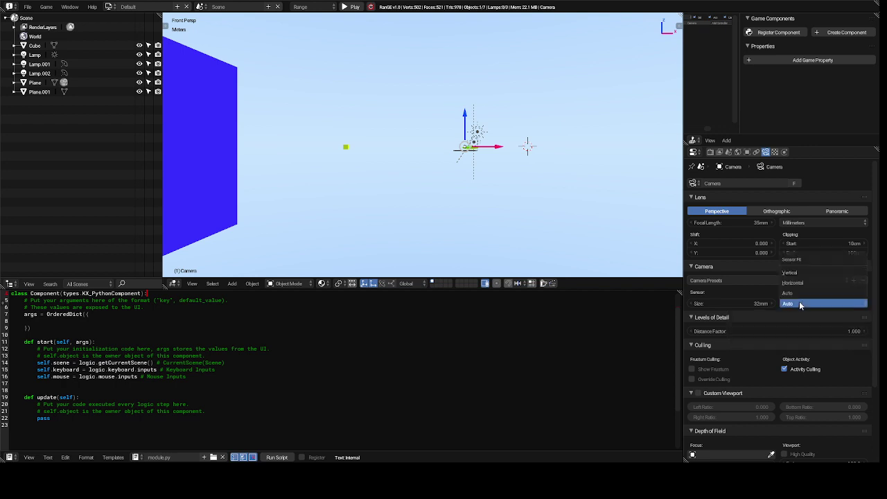
click(800, 304)
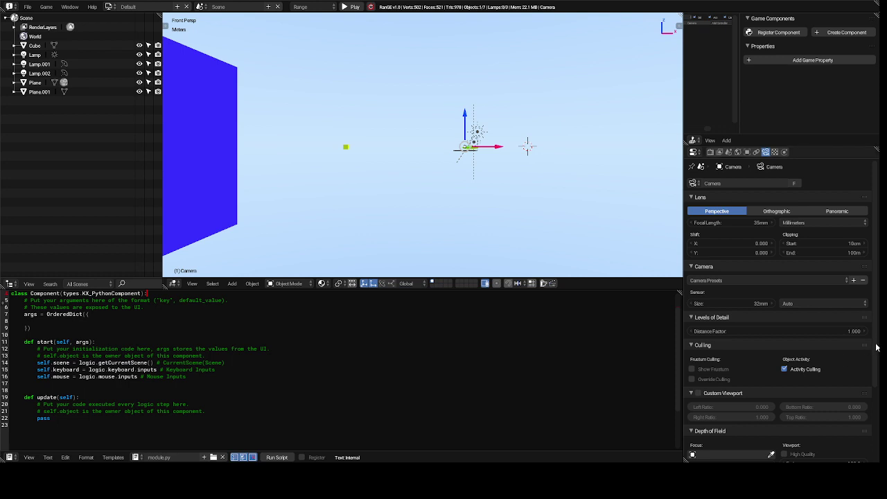
scroll(876, 346, down, 3)
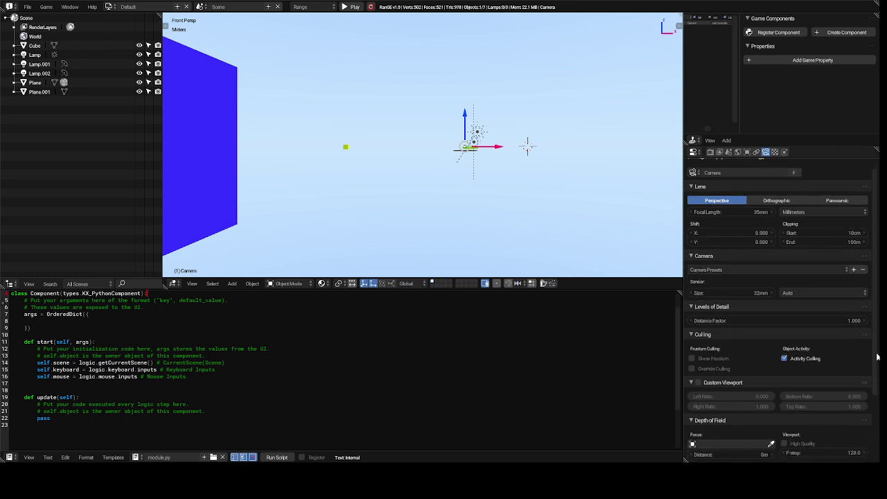
scroll(877, 399, down, 2)
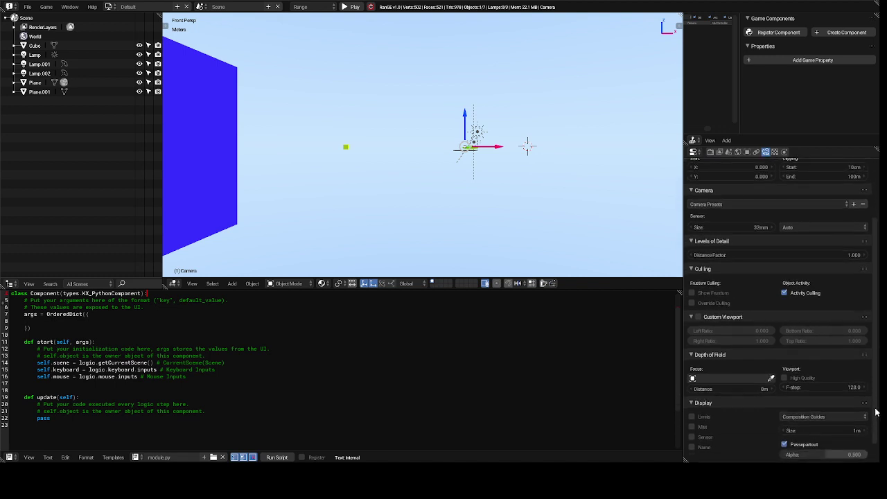
scroll(875, 416, down, 2)
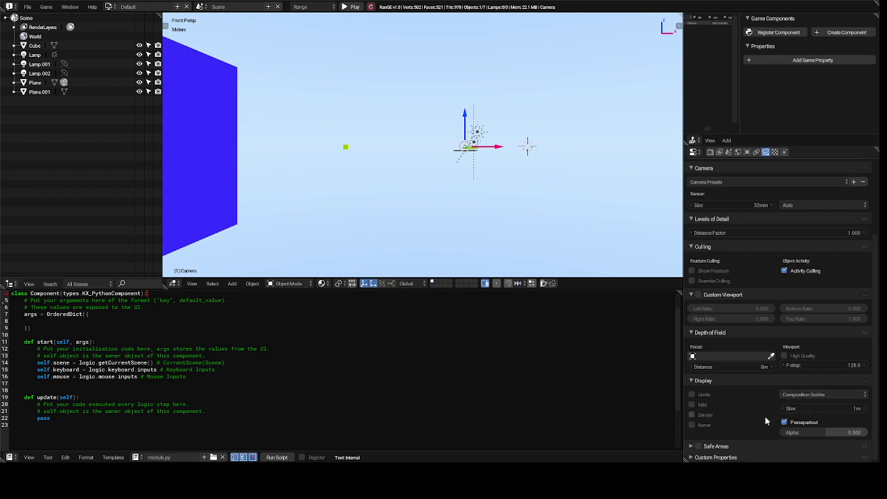
Show the cockpit camera's limits in the scene and set its display size to 6.6 m.
click(692, 394)
drag(822, 432, 821, 431)
click(810, 395)
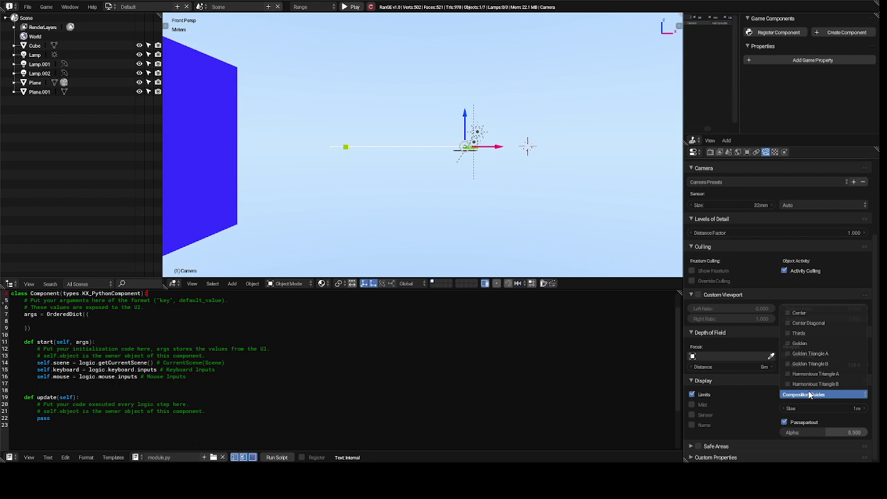
click(809, 394)
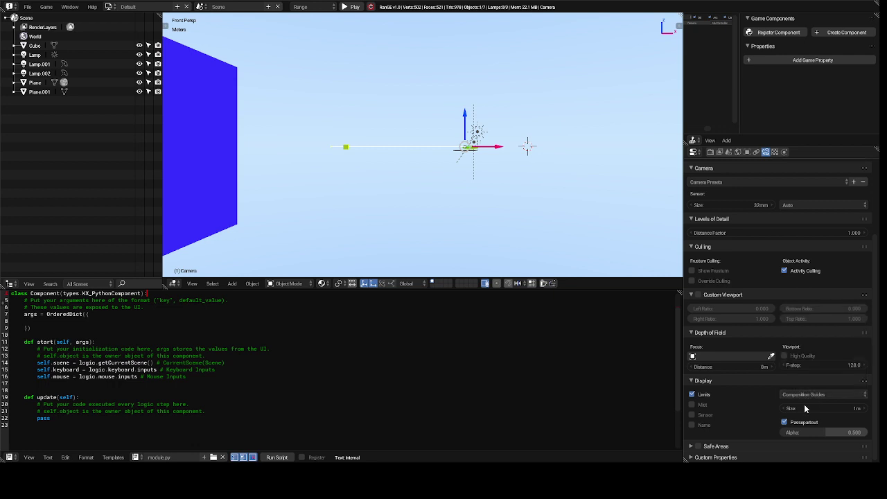
click(804, 409)
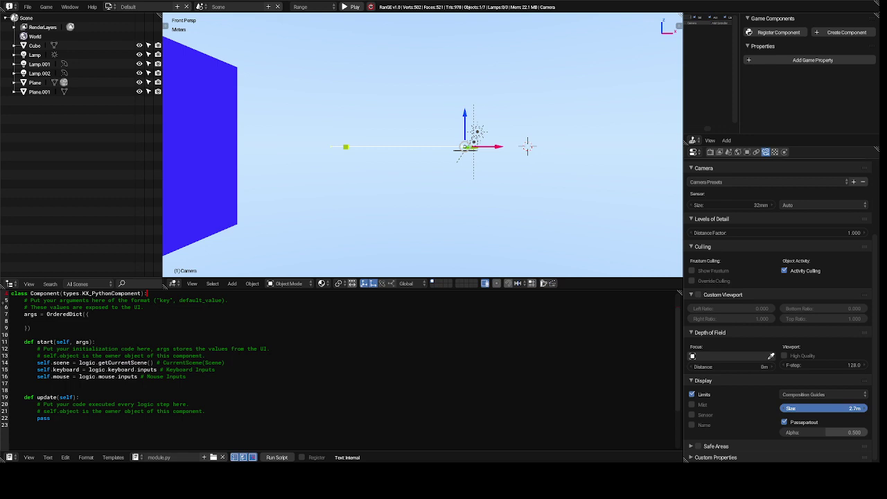
drag(804, 409, 805, 409)
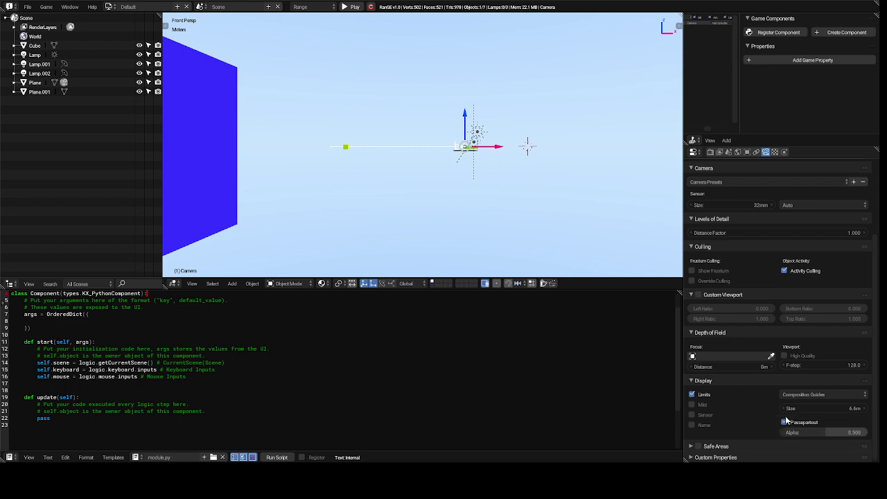
click(784, 422)
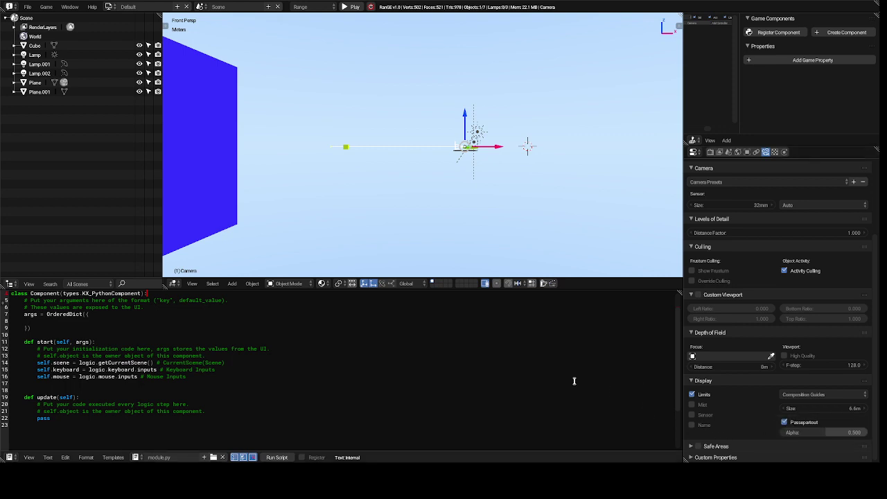
View the scene through the cockpit camera and run the game briefly to test what it shows.
click(192, 283)
click(192, 283)
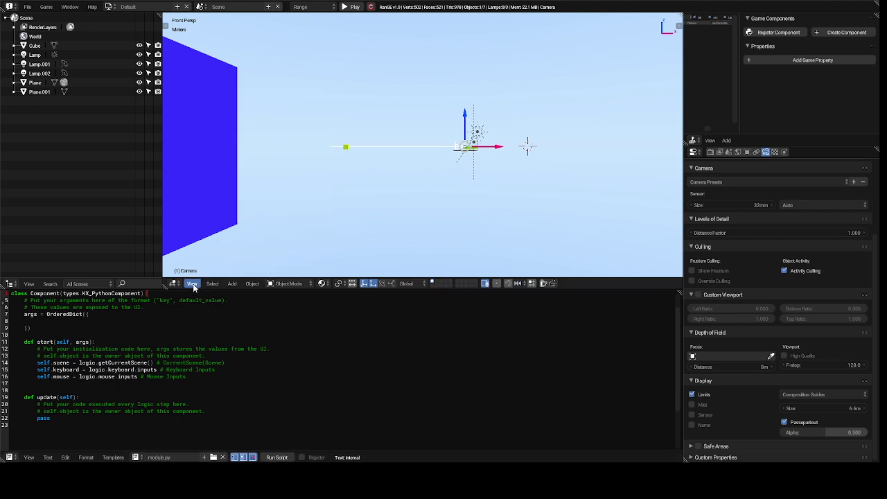
click(192, 284)
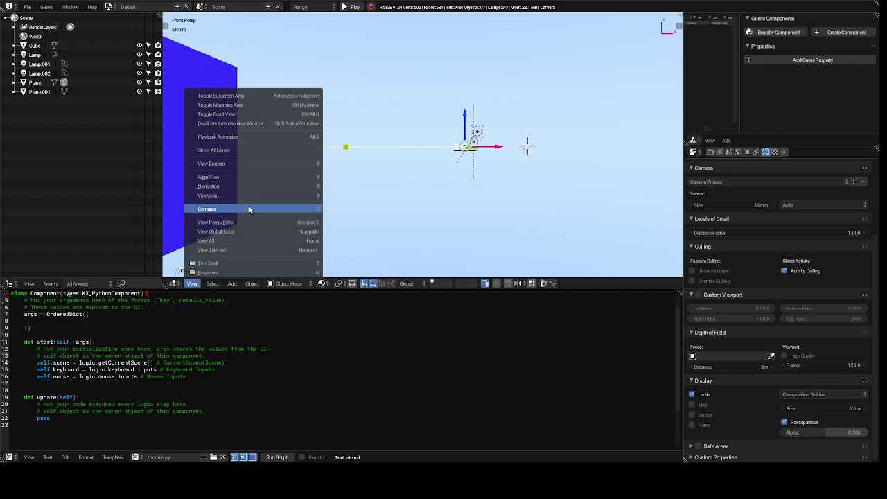
mouse_move(261, 199)
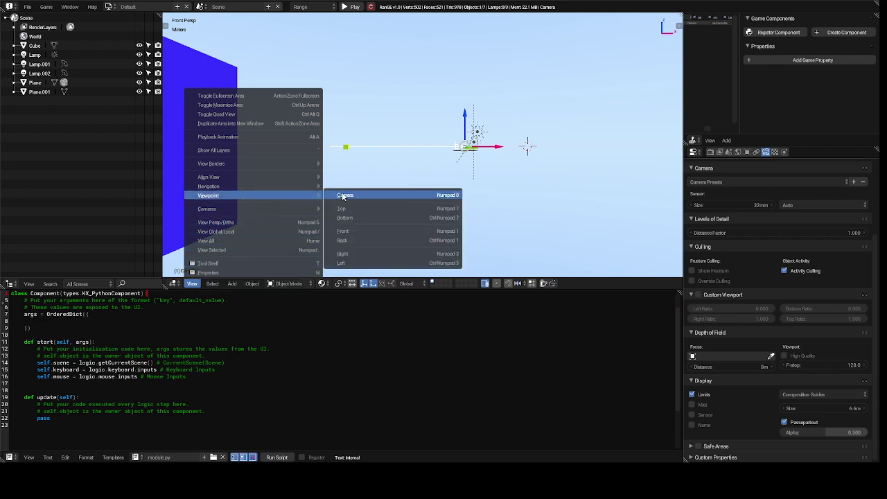
click(379, 197)
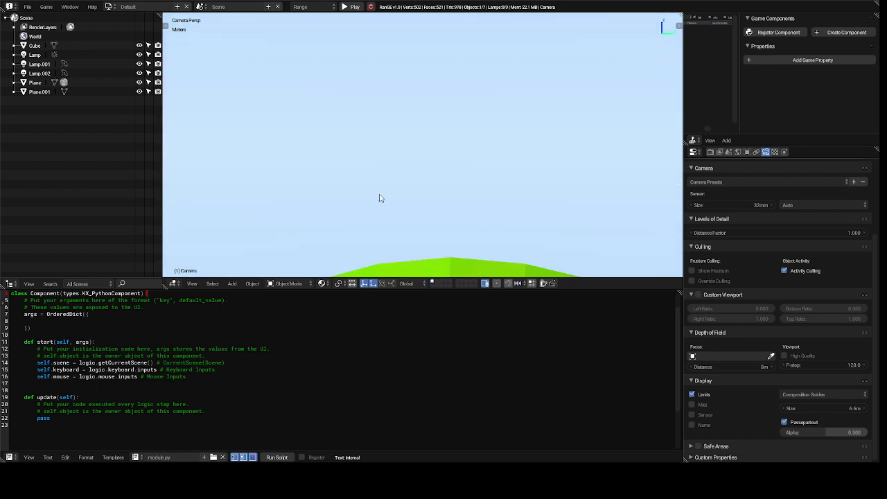
key(p)
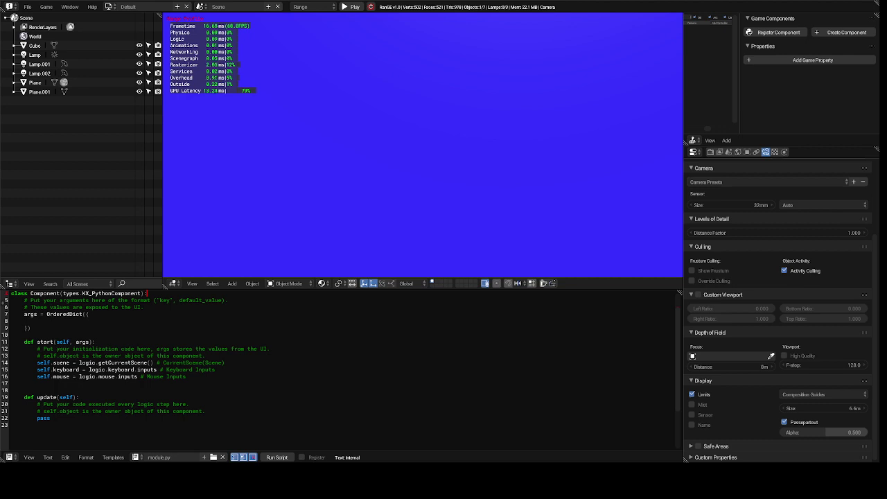
key(Escape)
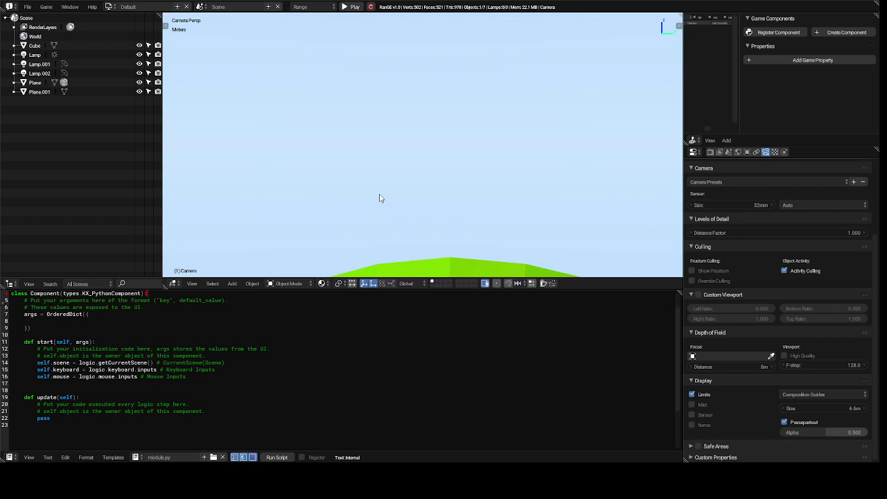
Return the viewport from the camera view to the front viewpoint.
click(192, 284)
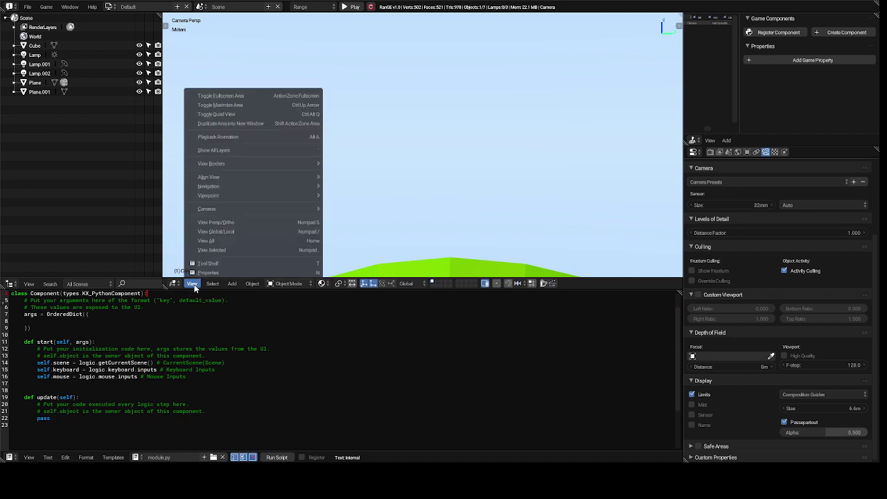
mouse_move(254, 188)
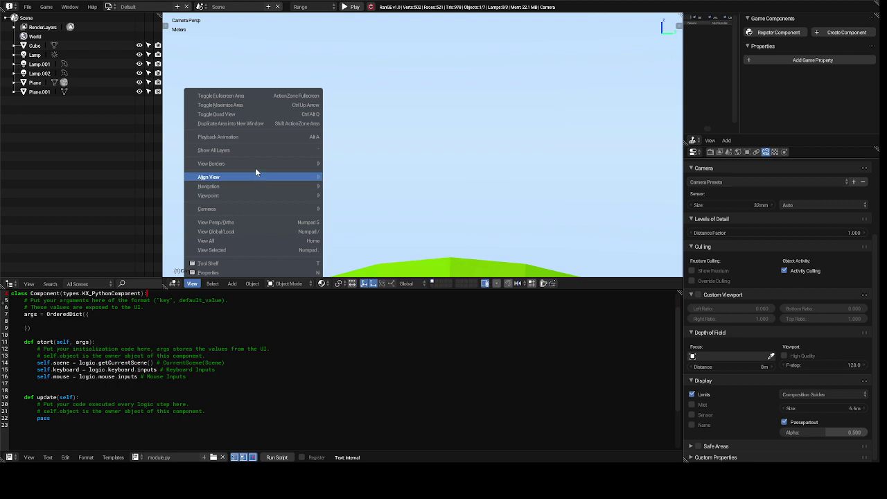
mouse_move(256, 168)
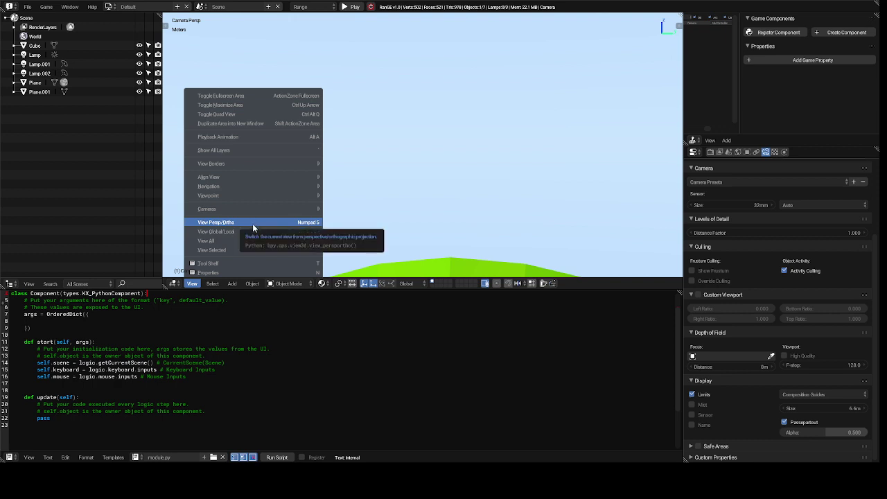
mouse_move(266, 208)
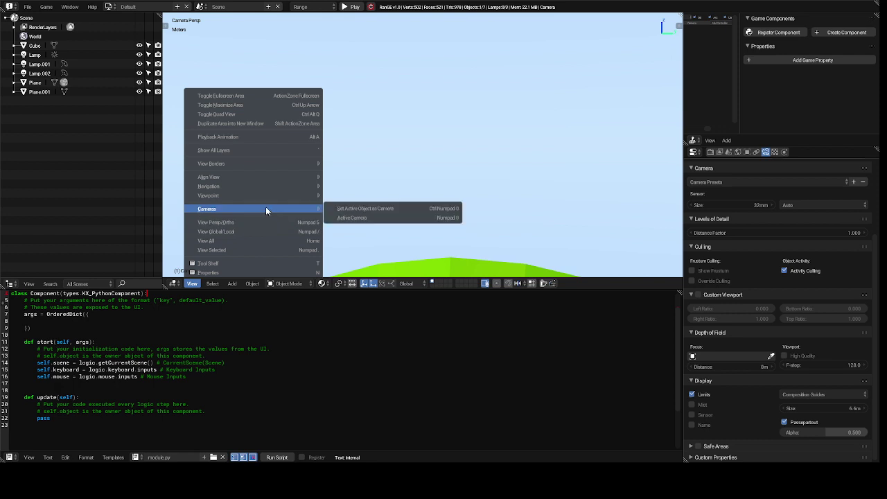
mouse_move(291, 187)
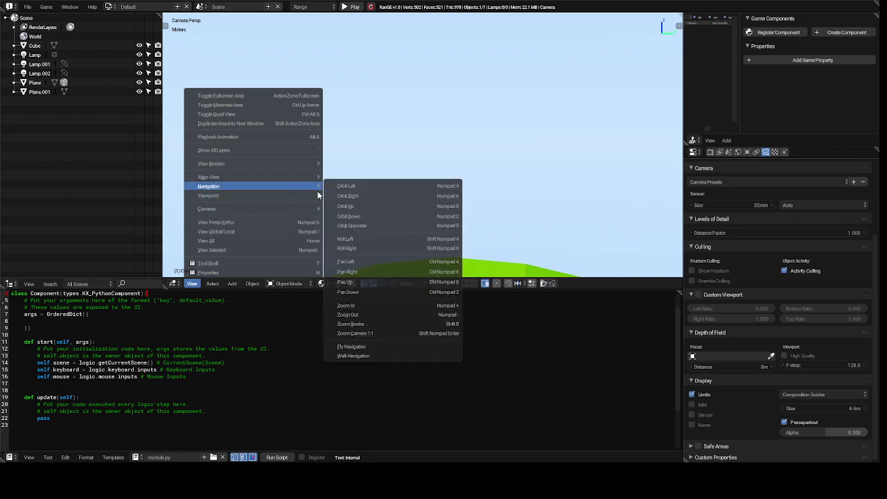
mouse_move(310, 199)
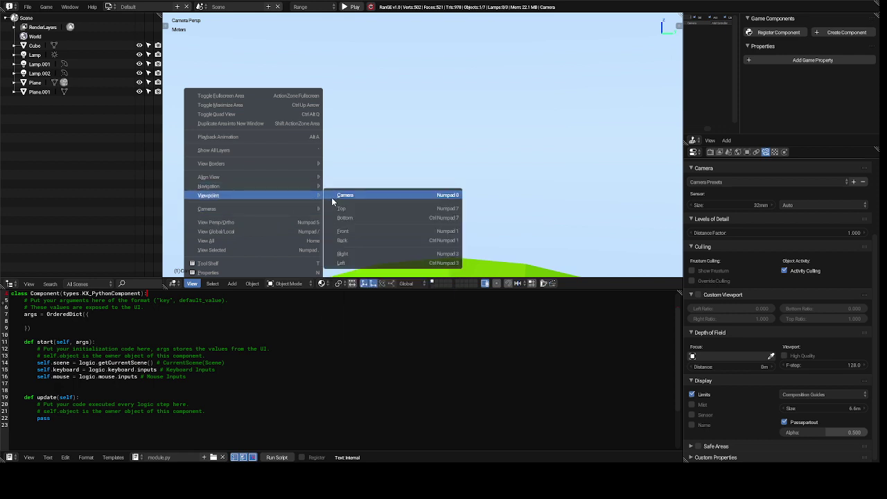
click(357, 234)
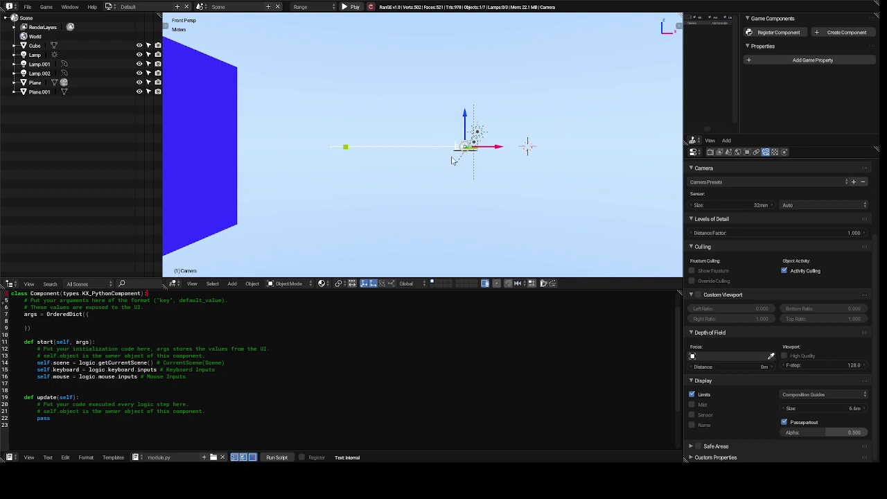
Scale the cockpit camera on the spacecraft down uniformly to about 0.25 of its size.
scroll(451, 161, up, 3)
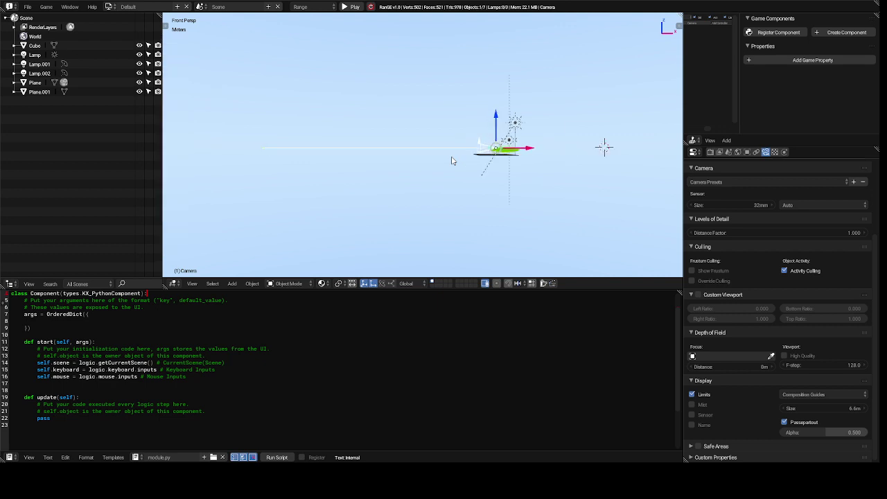
scroll(452, 161, up, 3)
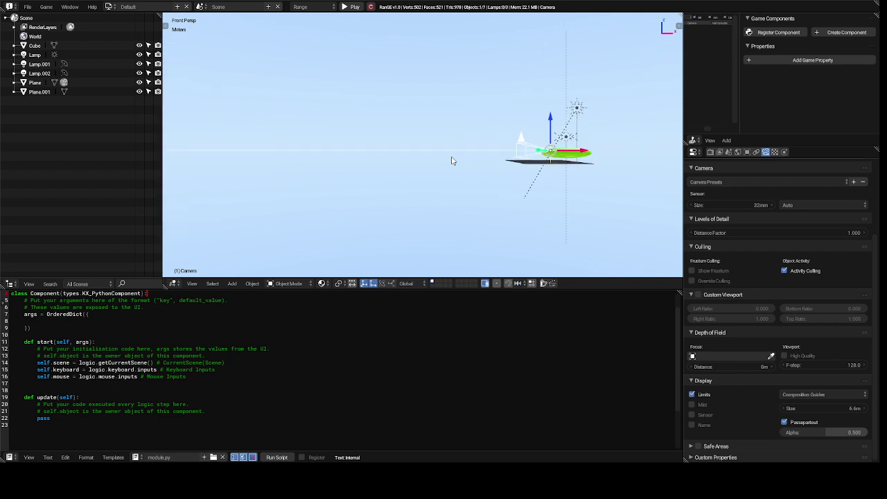
scroll(451, 161, up, 2)
scroll(451, 161, up, 1)
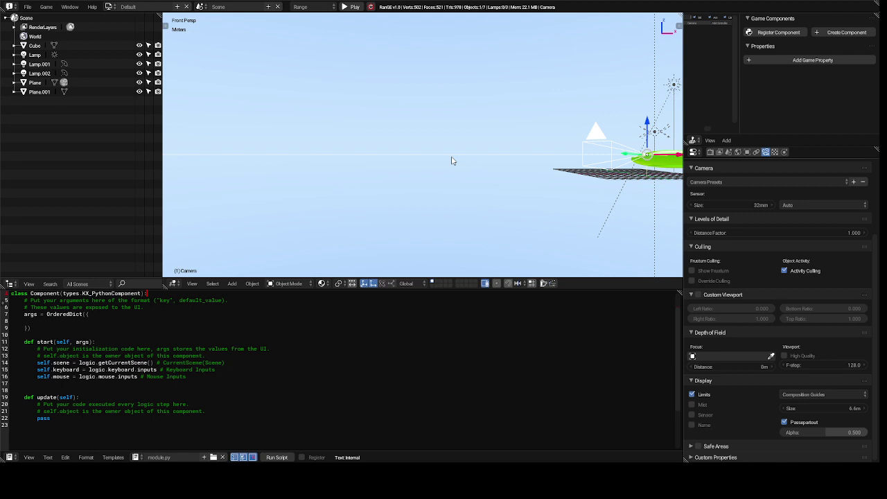
ctrl+scroll(451, 161, down, 8)
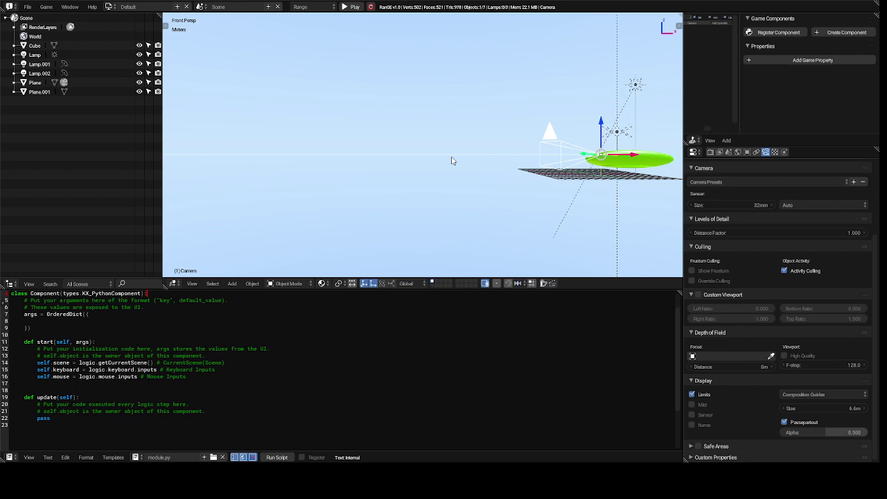
ctrl+scroll(452, 161, down, 8)
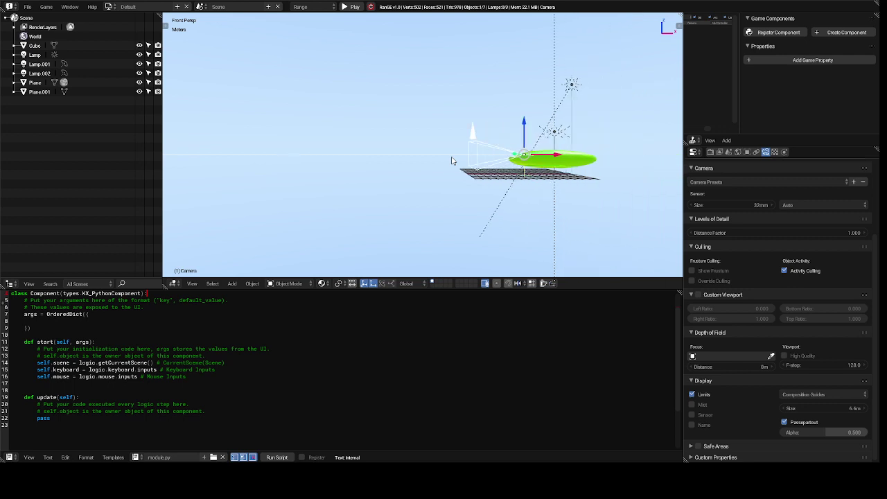
ctrl+scroll(451, 160, down, 2)
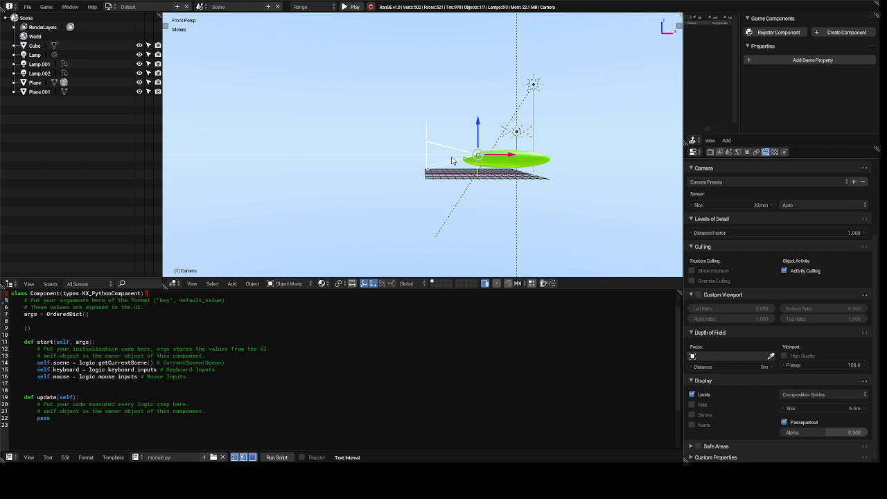
key(s)
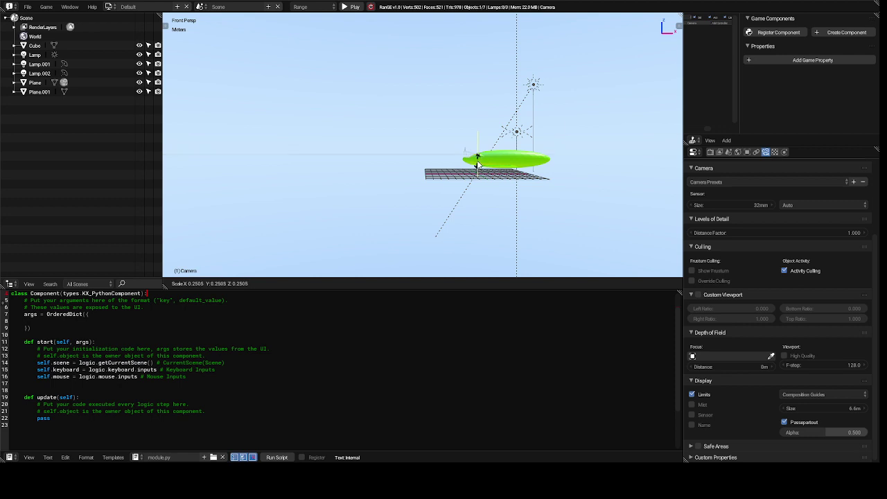
click(477, 165)
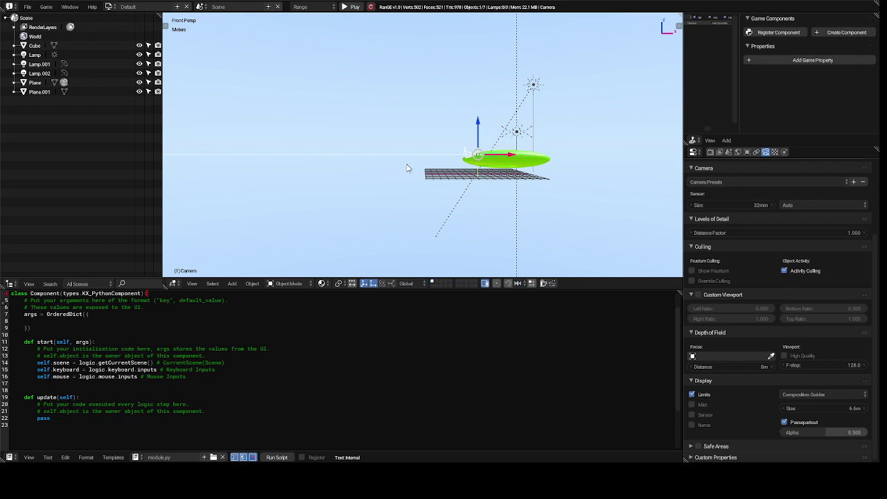
Shrink the cockpit camera further with a uniform scale of about 0.73.
scroll(408, 168, up, 5)
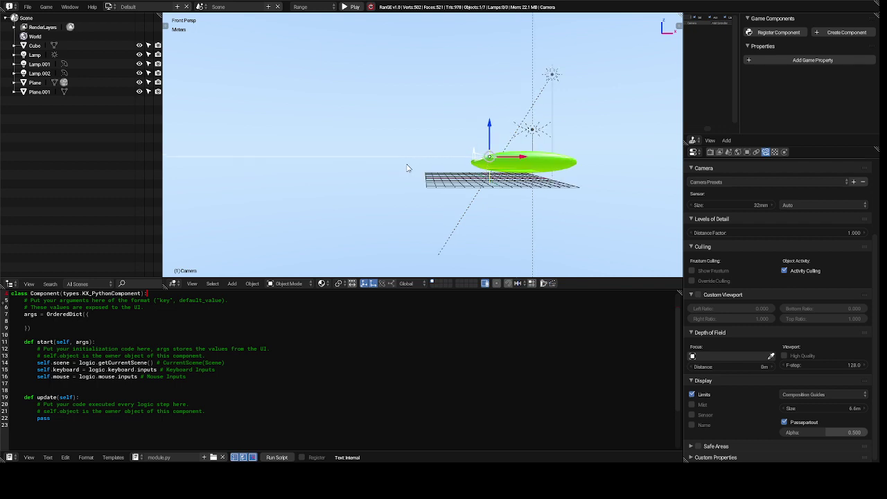
scroll(408, 168, up, 5)
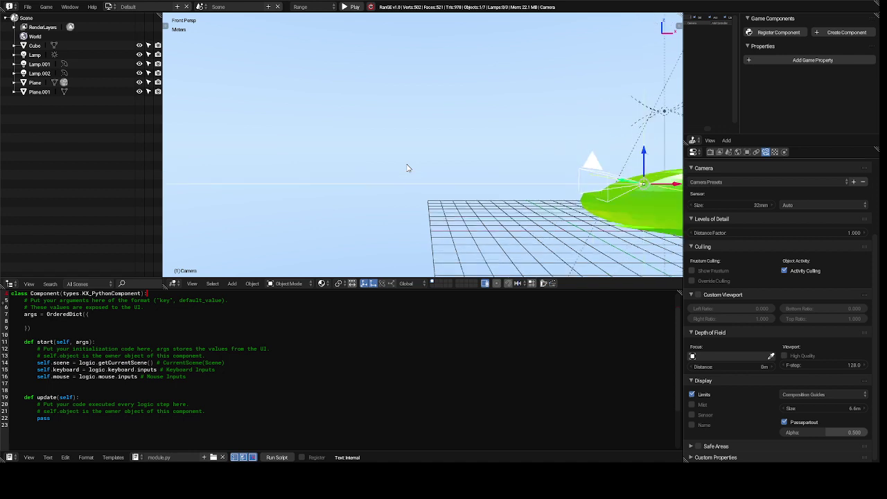
key(s)
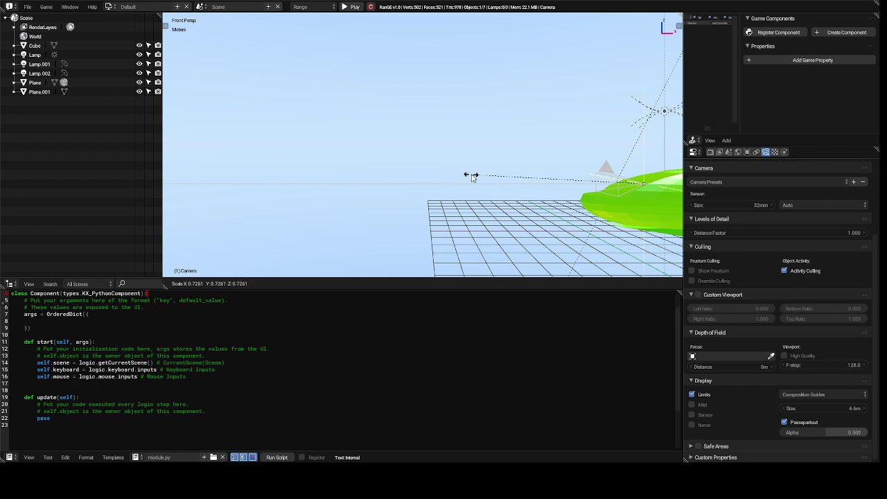
click(473, 177)
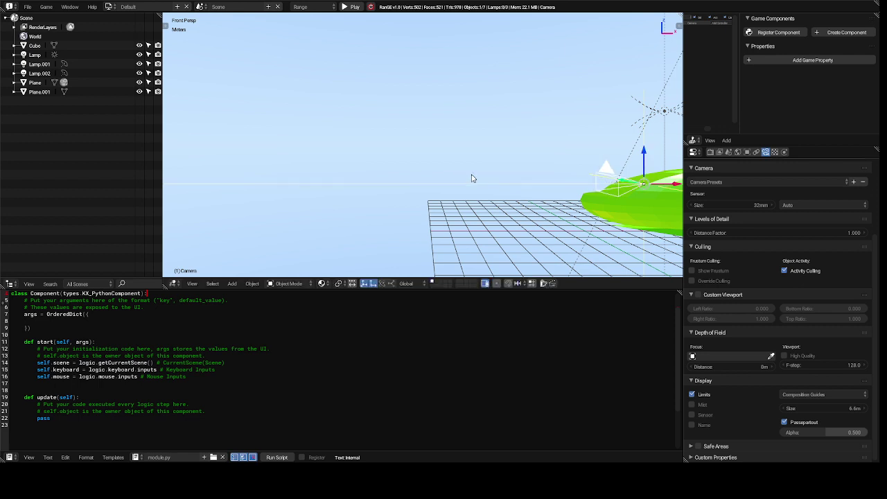
Select the green spacecraft and show its object properties with the culling, levels of detail and transform settings.
right_click(656, 208)
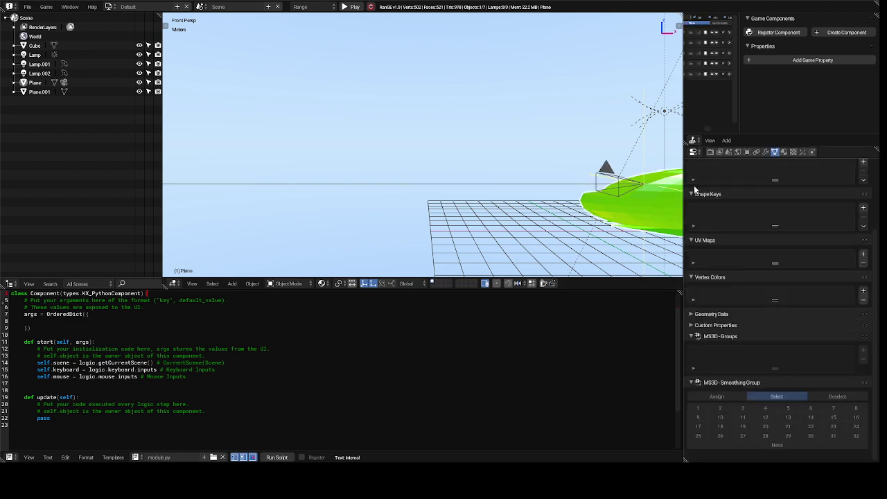
scroll(742, 170, up, 1)
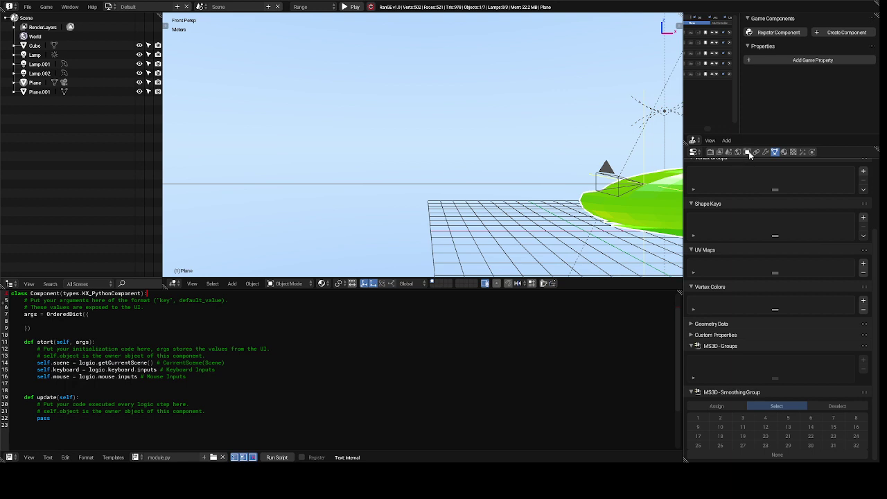
click(748, 153)
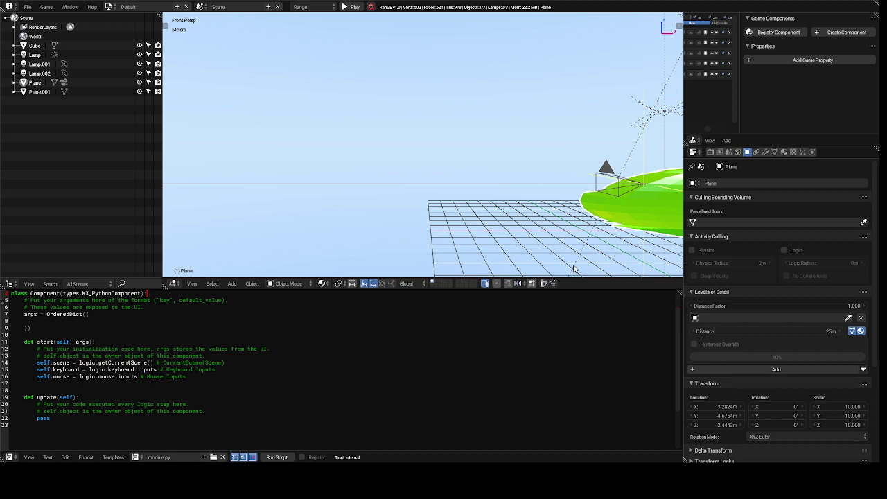
Examine the spacecraft, the camera's limit line and the distant blue scenery from the front.
scroll(574, 269, up, 3)
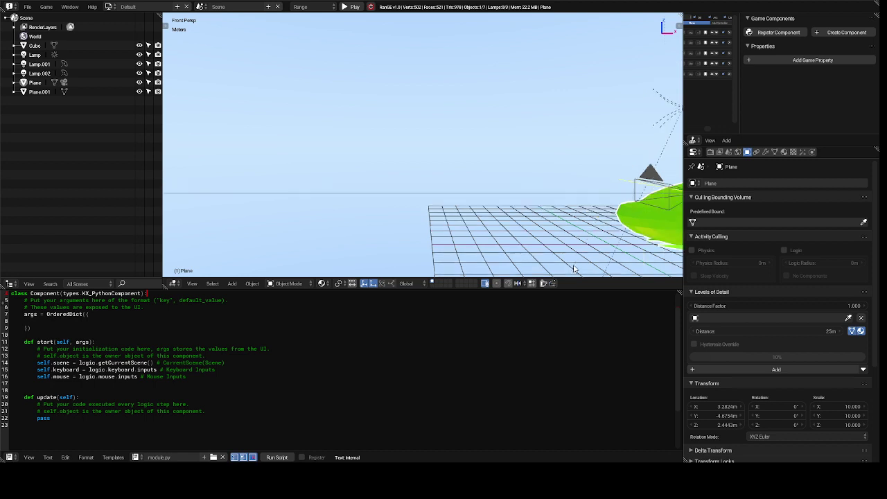
scroll(574, 269, down, 5)
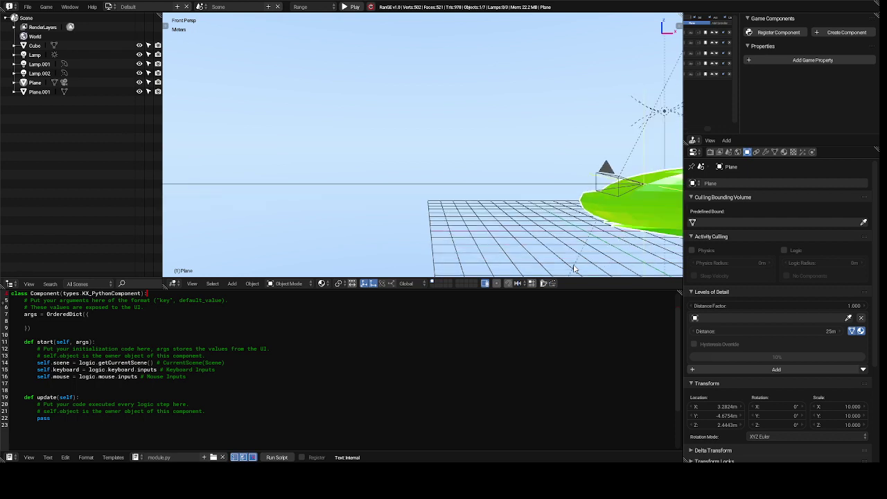
scroll(573, 269, down, 3)
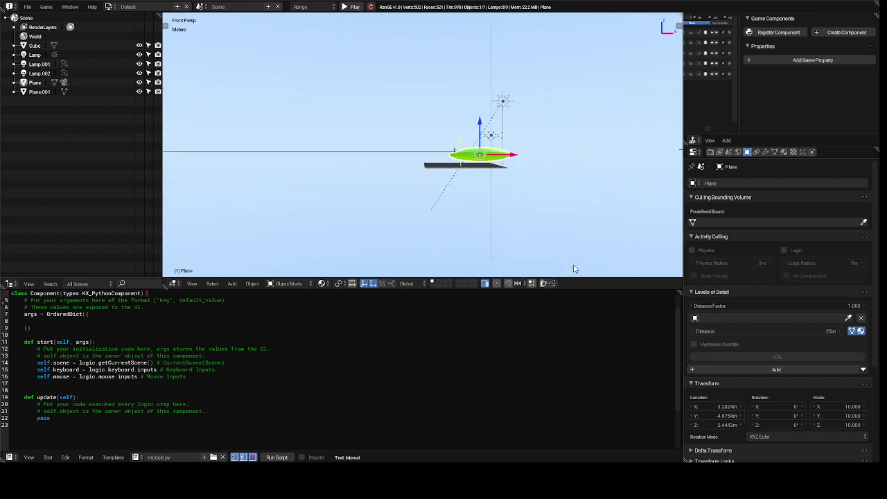
ctrl+scroll(574, 269, down, 4)
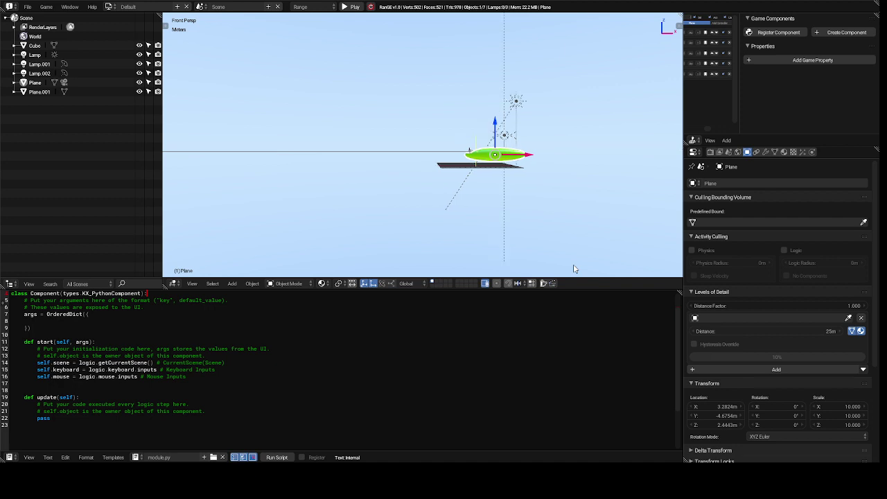
ctrl+scroll(573, 269, down, 10)
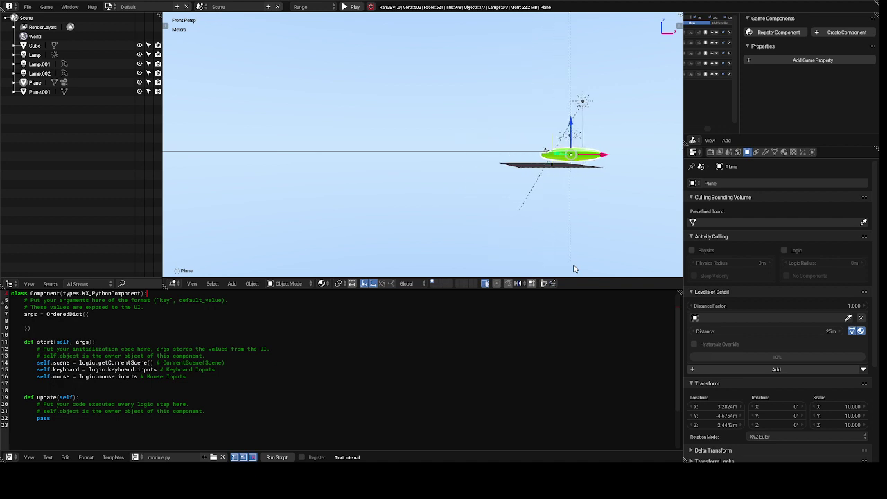
ctrl+scroll(574, 269, down, 2)
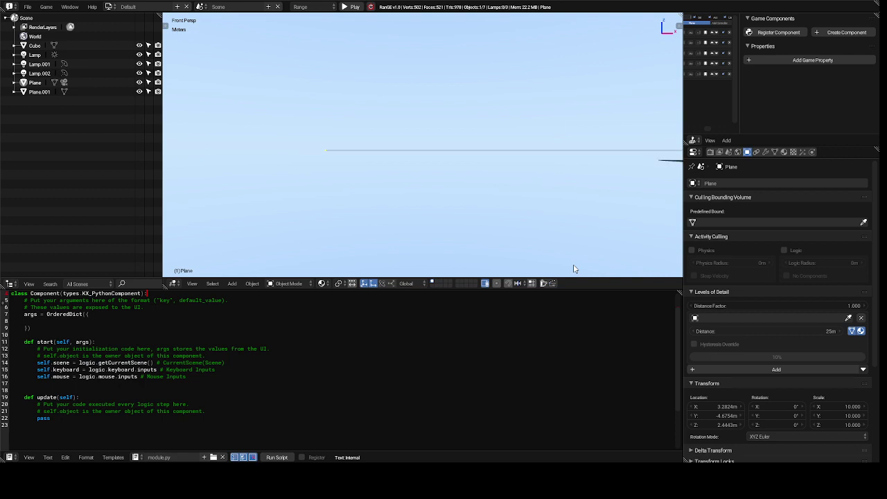
key(Home)
scroll(574, 269, up, 5)
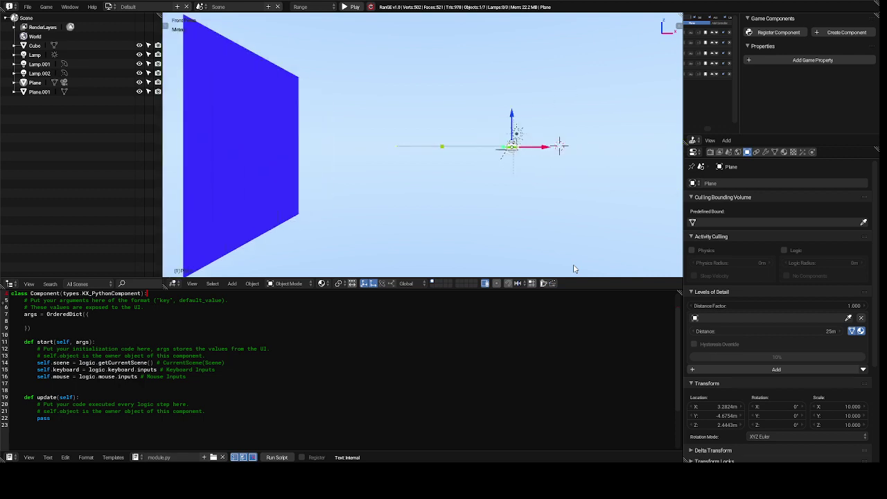
Select the yellow-green cube ahead of the spacecraft and move it along global Y to about -49.8 m.
scroll(574, 269, up, 2)
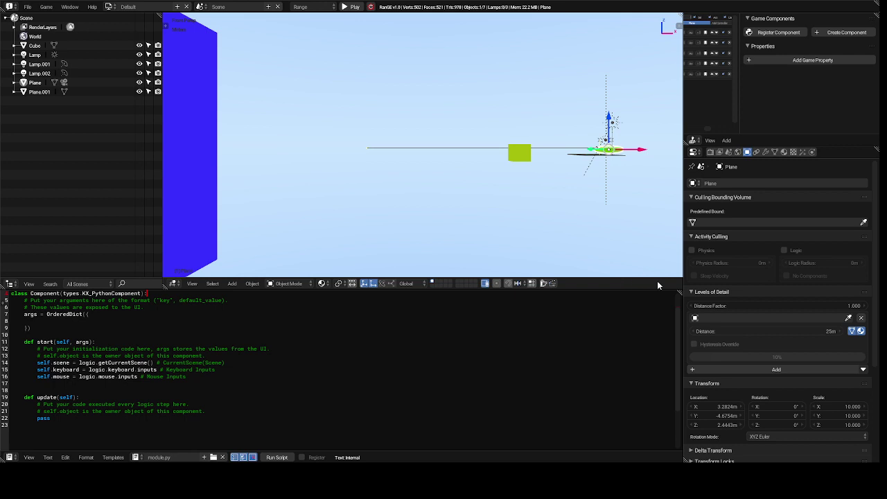
click(524, 156)
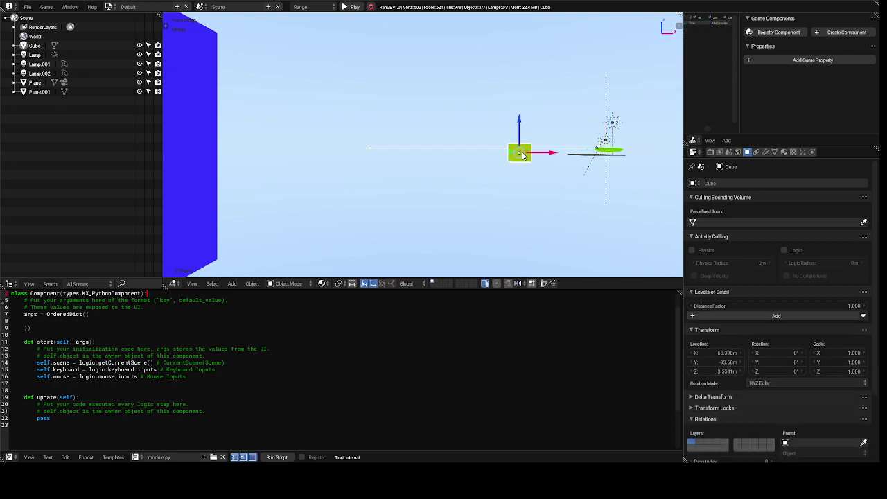
scroll(531, 157, up, 3)
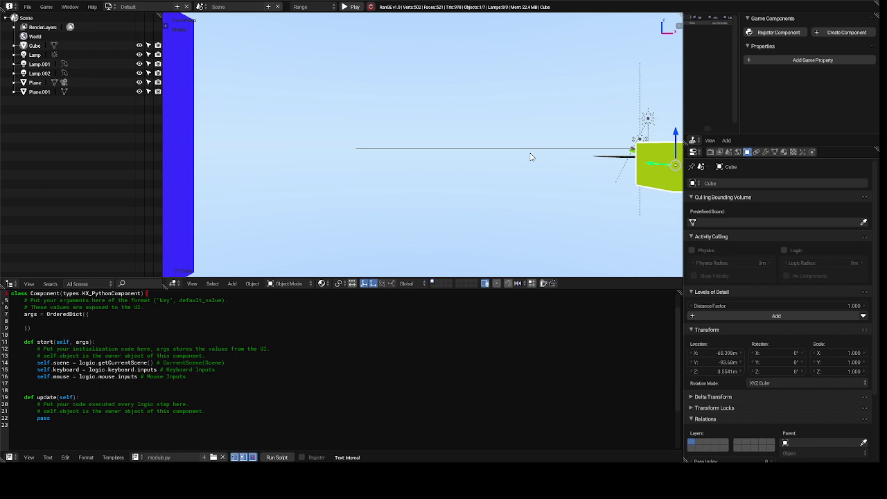
key(ctrl+KP_6)
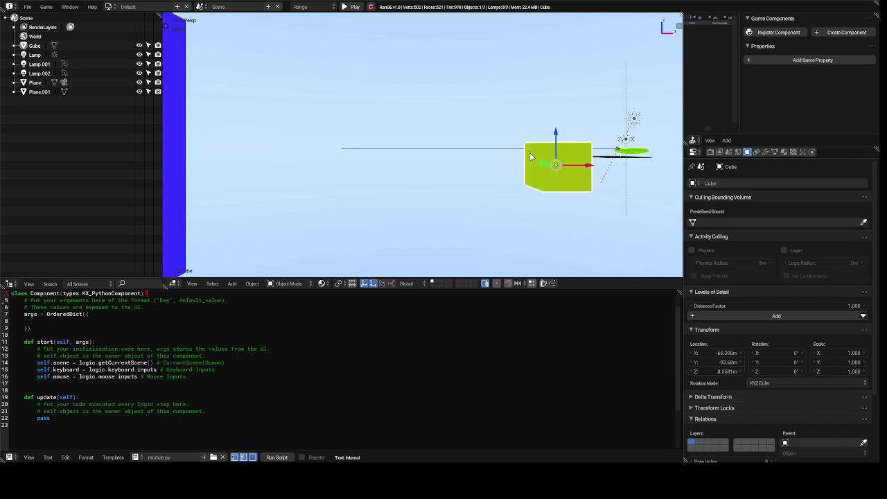
key(ctrl+KP_6)
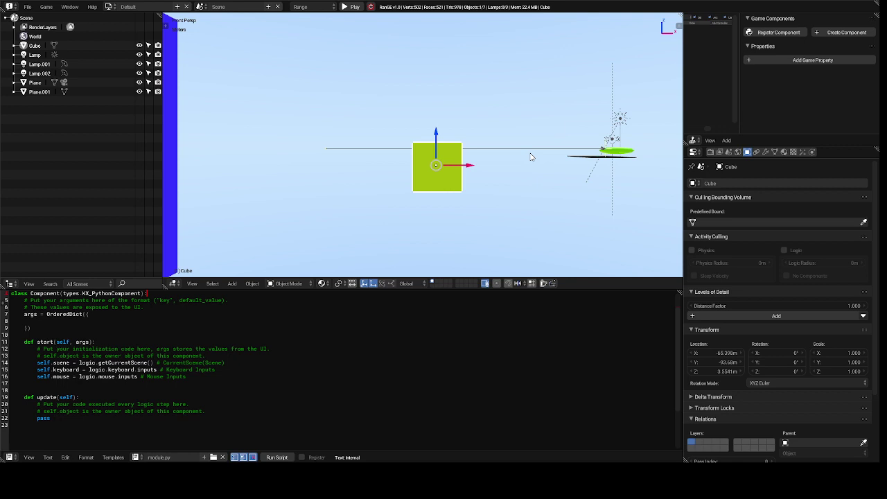
scroll(531, 157, up, 2)
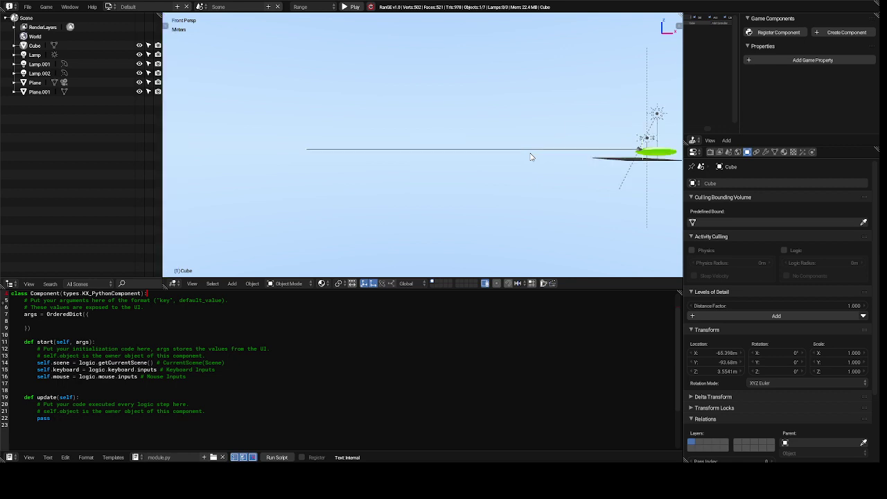
scroll(531, 156, down, 2)
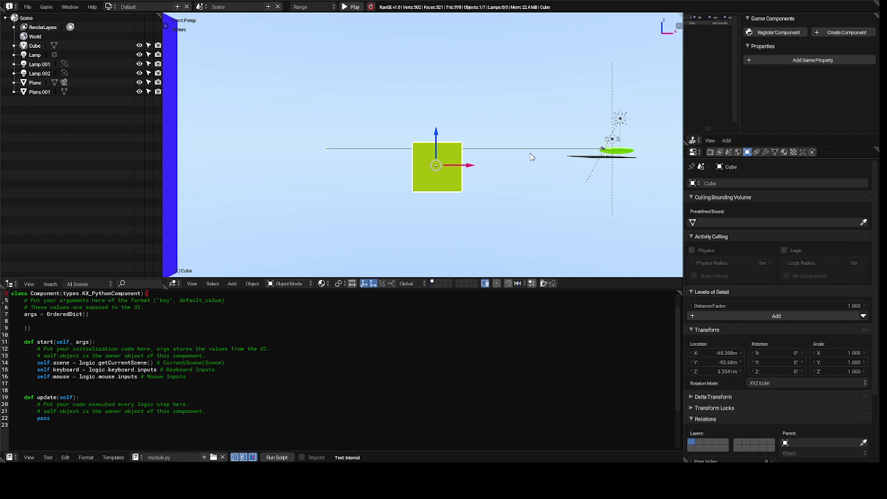
key(g)
key(y)
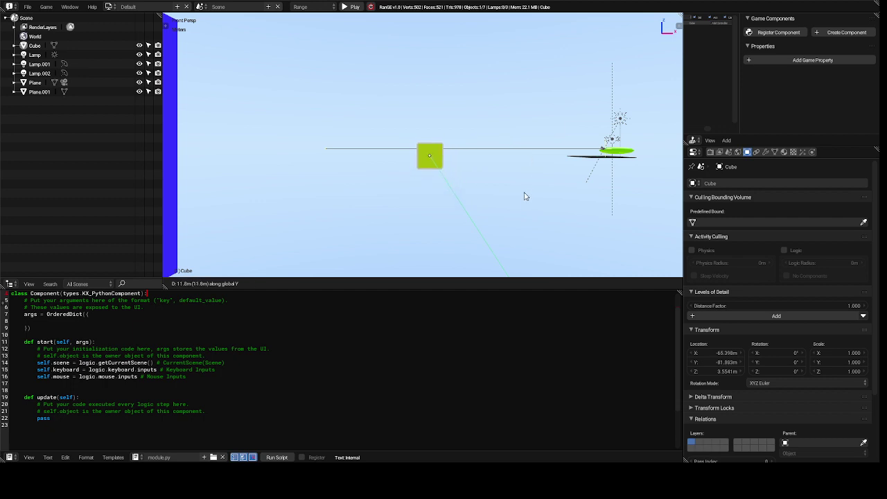
click(524, 231)
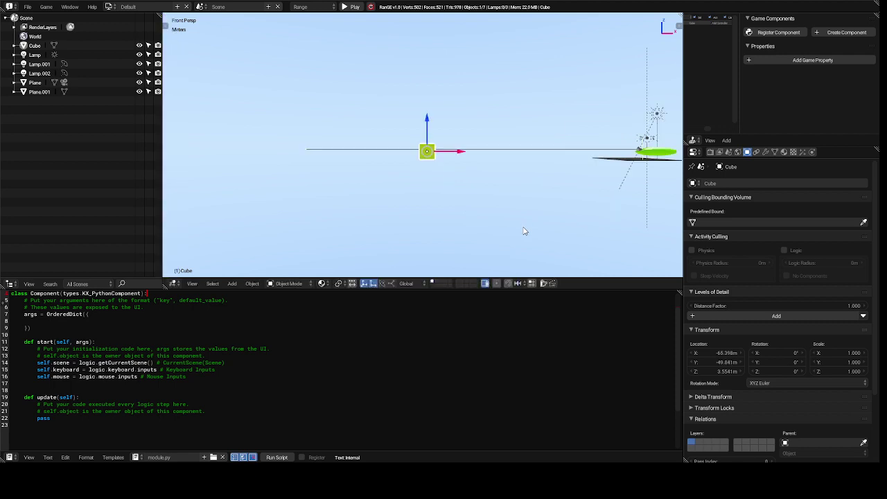
Move the cube further along global Y to about -29.6 m, closer to the camera's limit line.
scroll(524, 232, up, 2)
scroll(524, 231, up, 3)
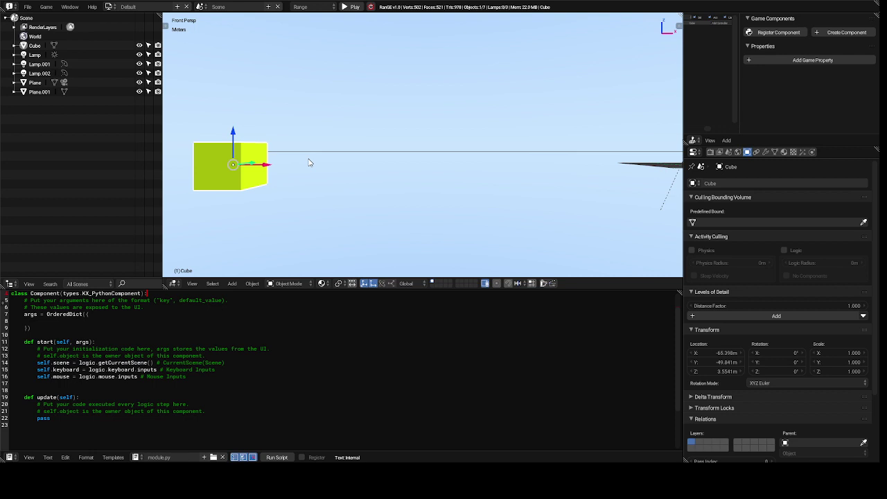
key(g)
key(y)
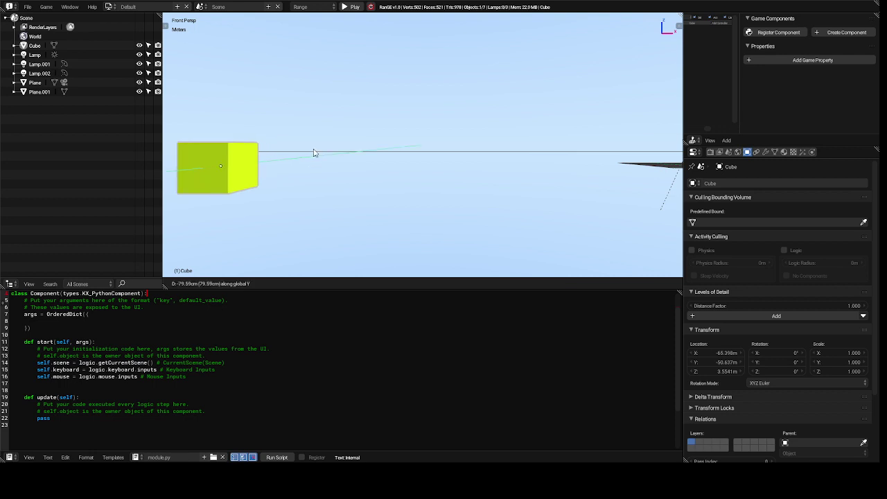
click(251, 212)
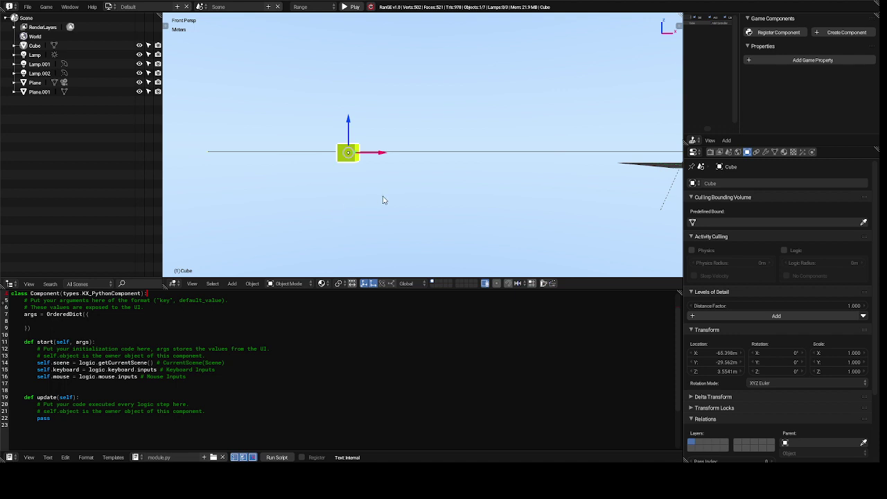
Look through the cockpit camera and move the cube along Y to about 7.1 m.
scroll(383, 200, down, 5)
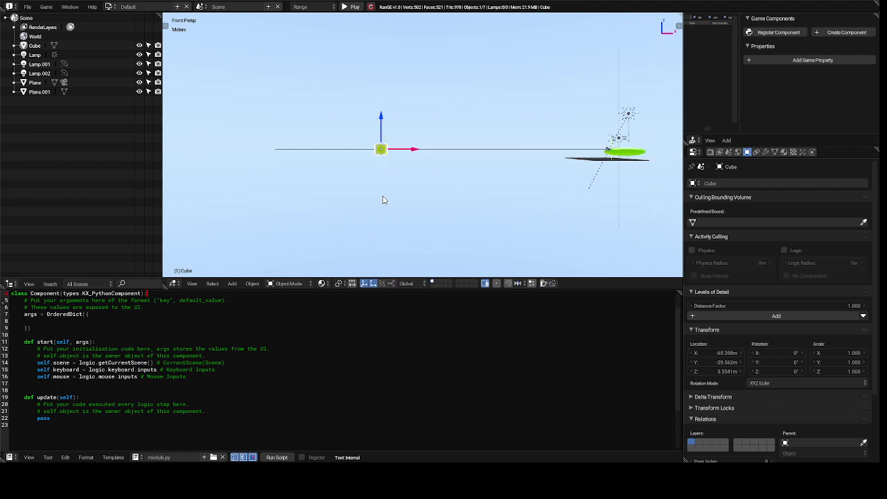
scroll(382, 201, down, 3)
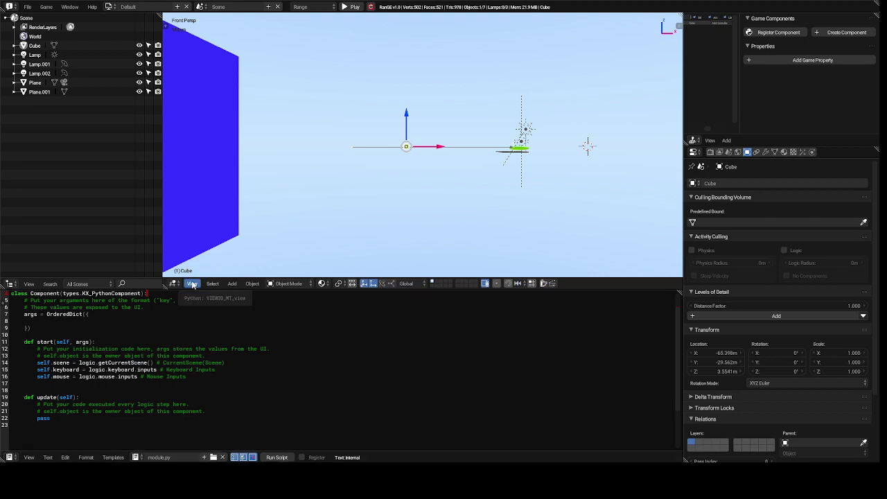
click(192, 283)
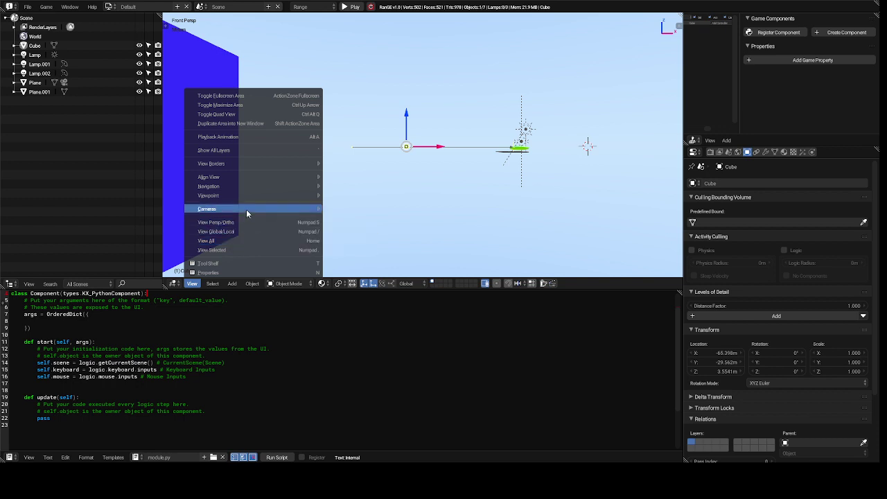
mouse_move(285, 198)
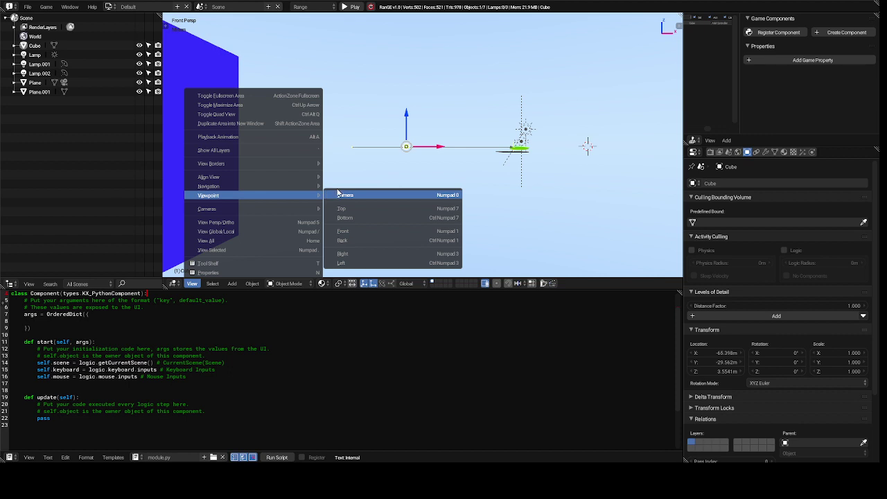
click(340, 195)
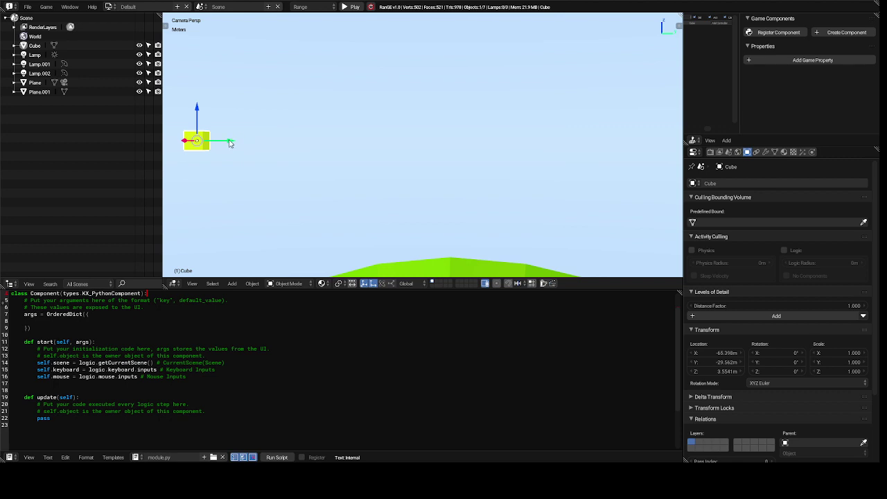
drag(231, 143, 563, 148)
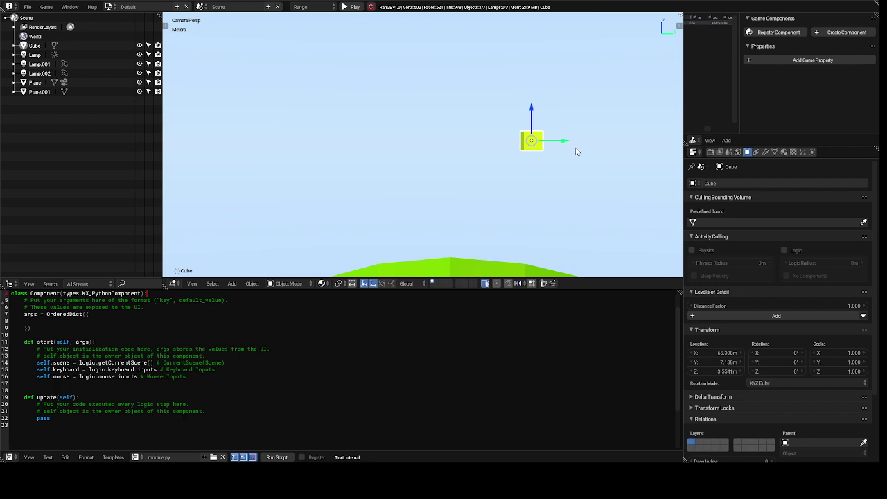
Duplicate the cube three times, placing copies at about Y -16 m, Z -2.3 m; Y -26.2 m, Z 10.6 m; and Y -6.8 m, Z 14.9 m.
key(shift+d)
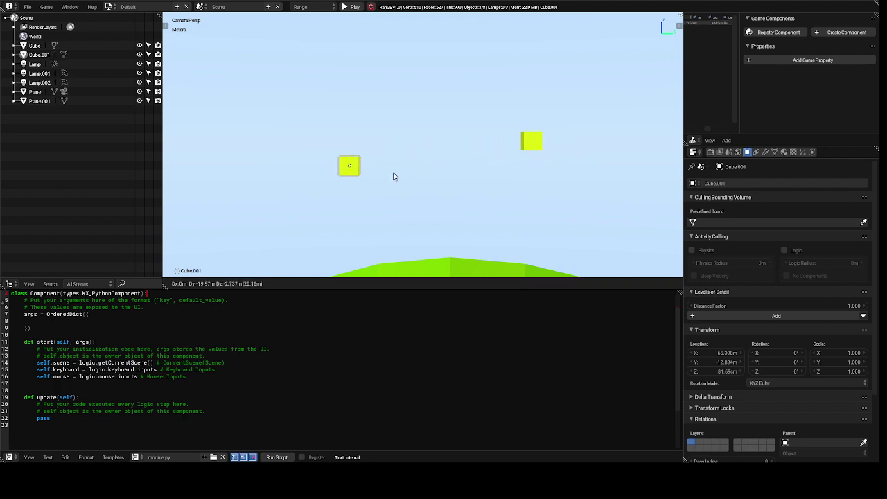
click(367, 205)
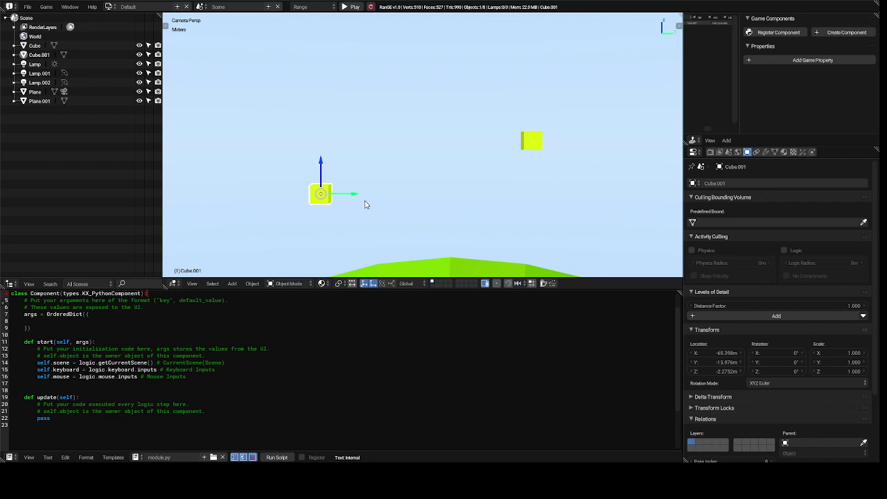
key(shift+d)
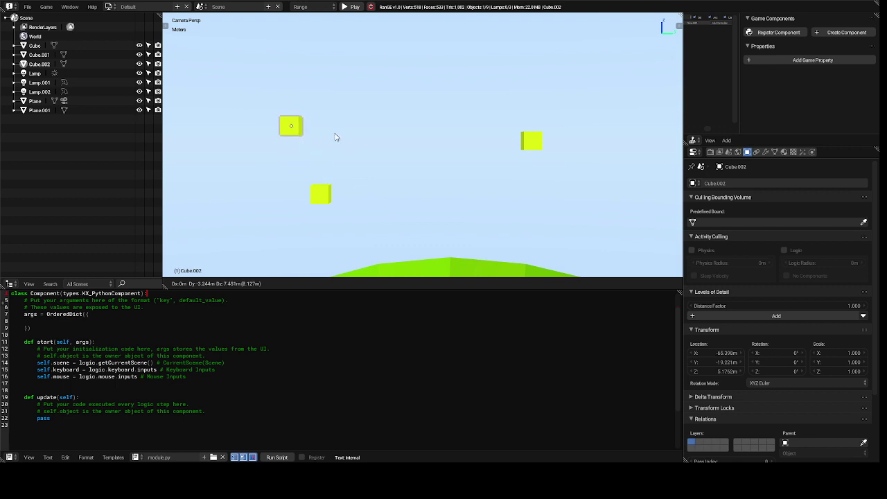
click(272, 88)
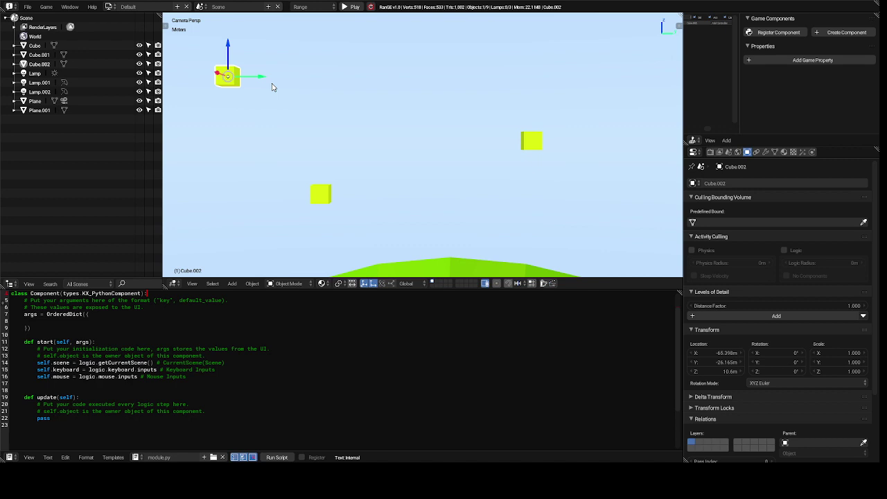
key(shift+d)
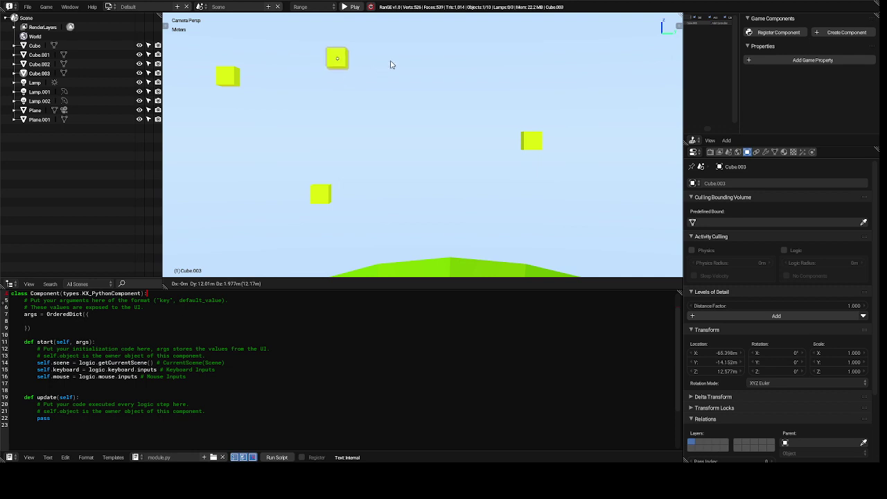
click(448, 48)
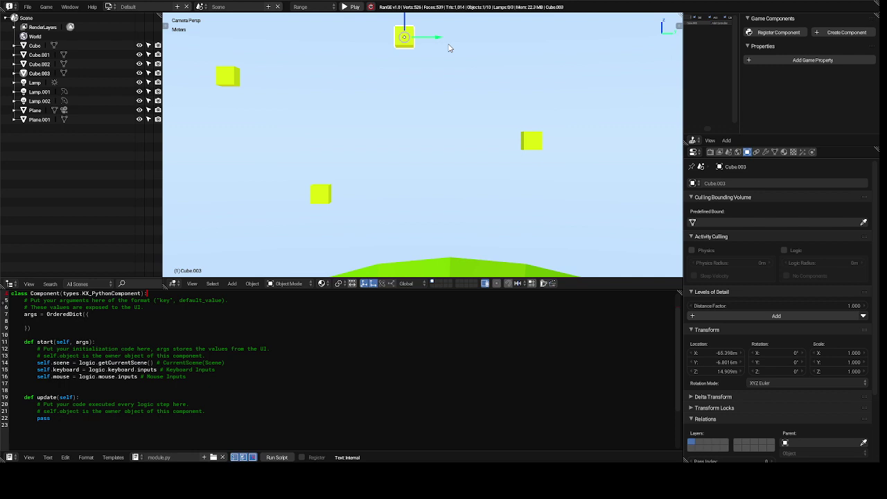
Lower the newest cube copy about 5.3 m along Z and push it about 14.8 m away along negative X.
key(g)
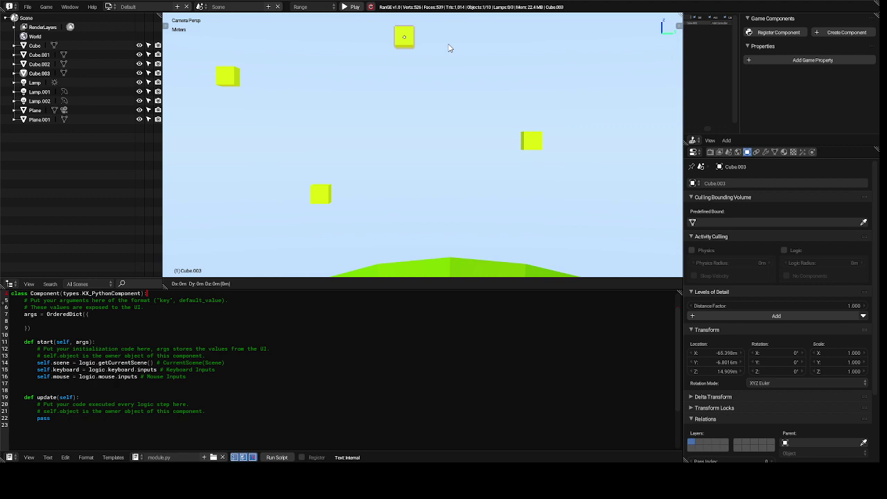
key(z)
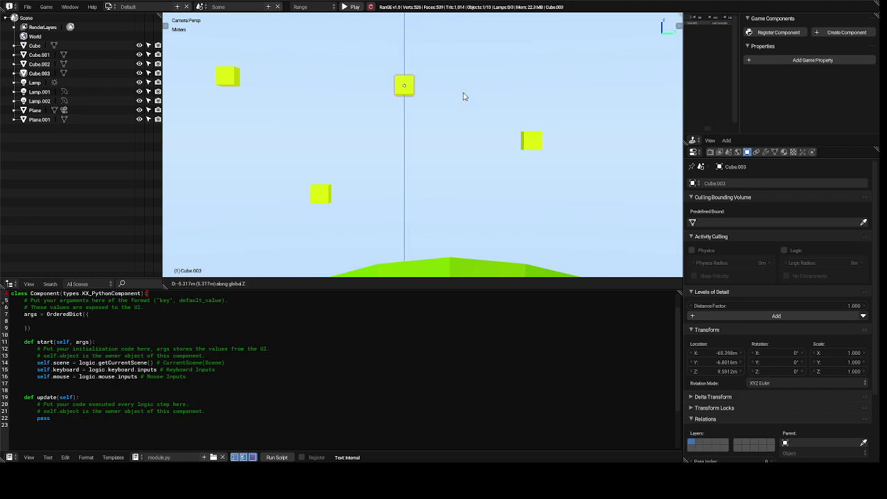
click(465, 97)
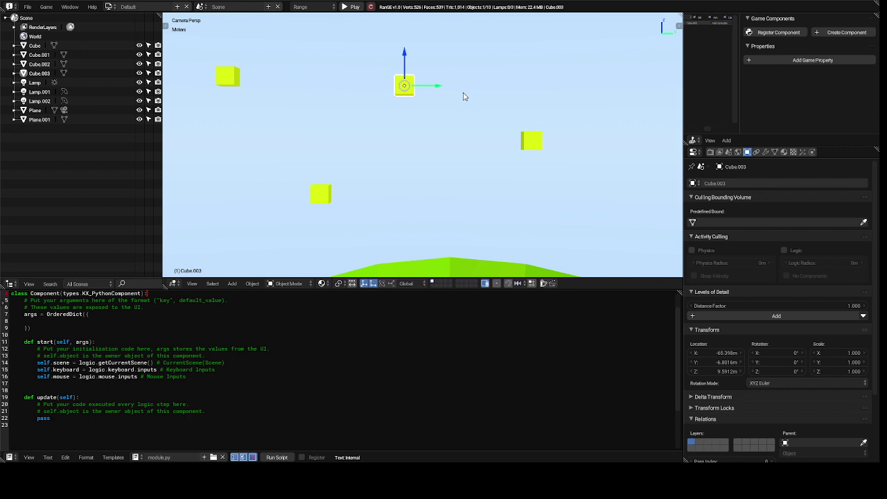
key(g)
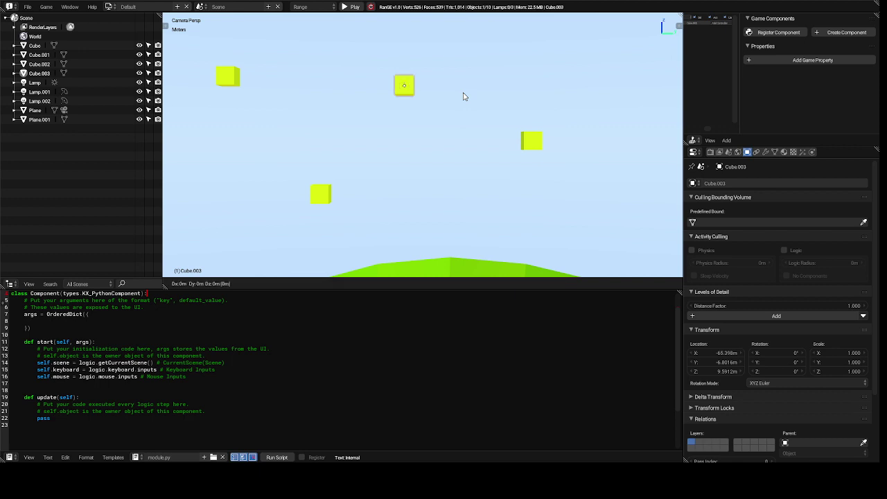
key(x)
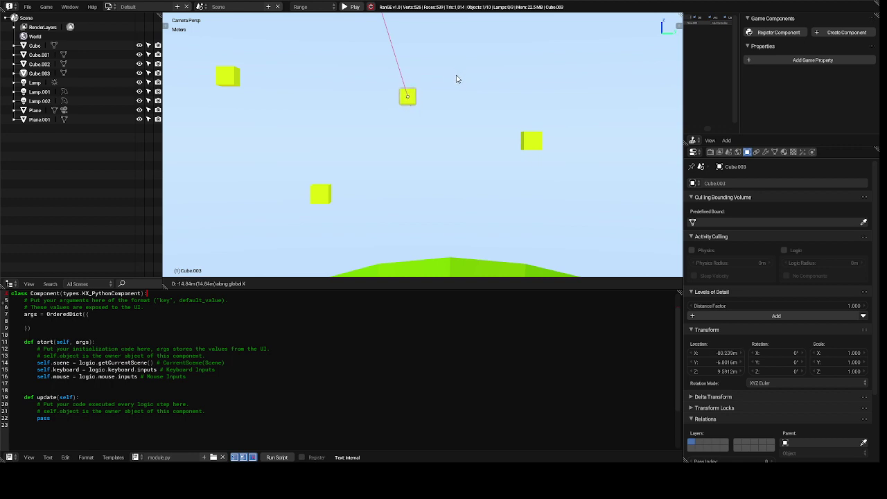
click(457, 79)
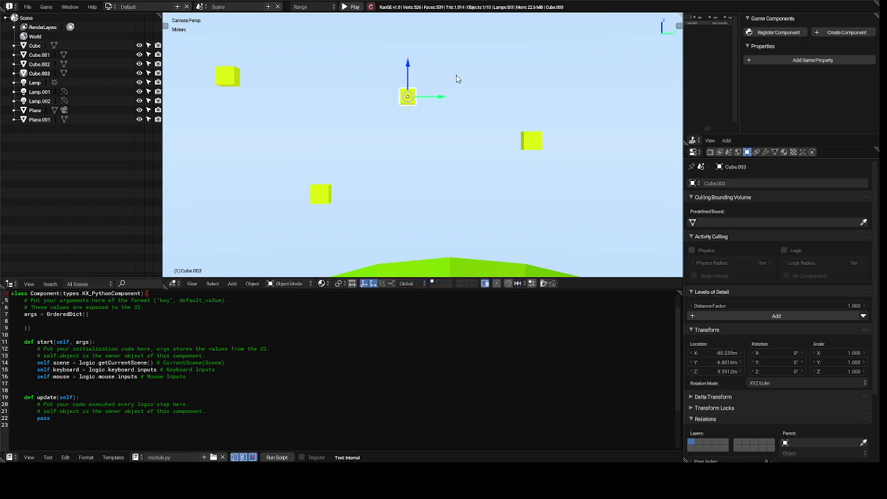
Try replacing the Ground material on the green spacecraft with Material.002, and undo the replacement.
right_click(469, 128)
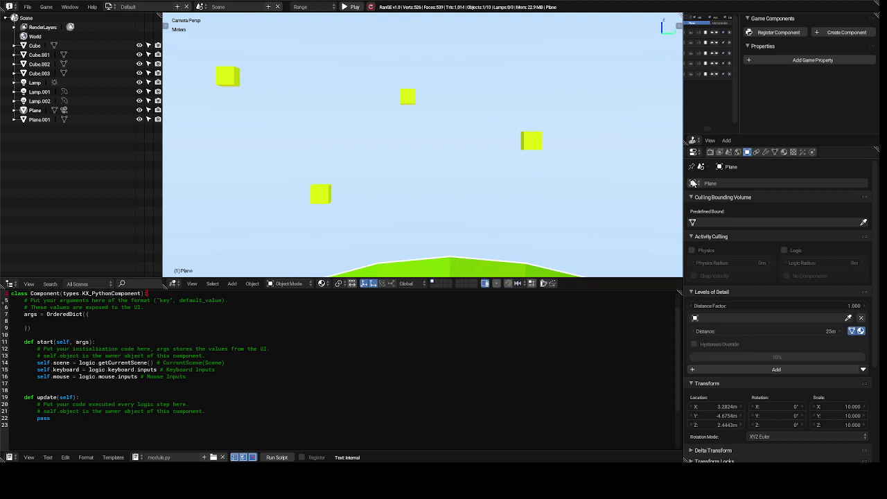
click(784, 152)
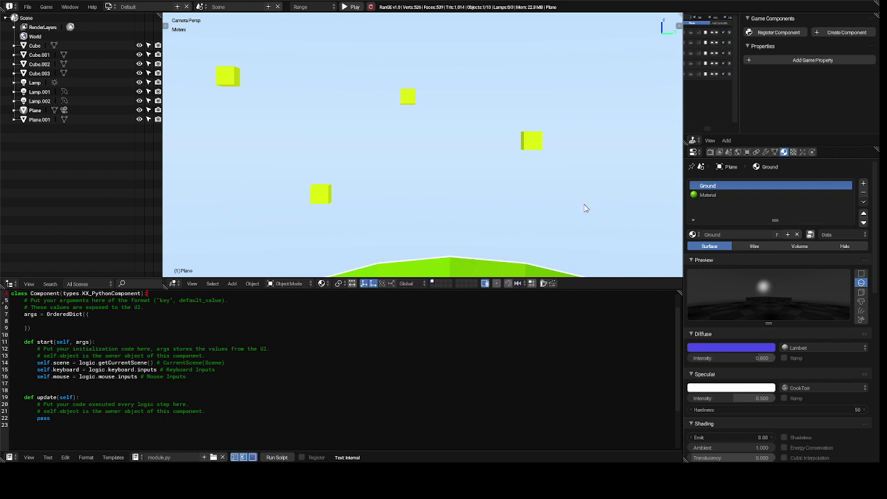
click(694, 235)
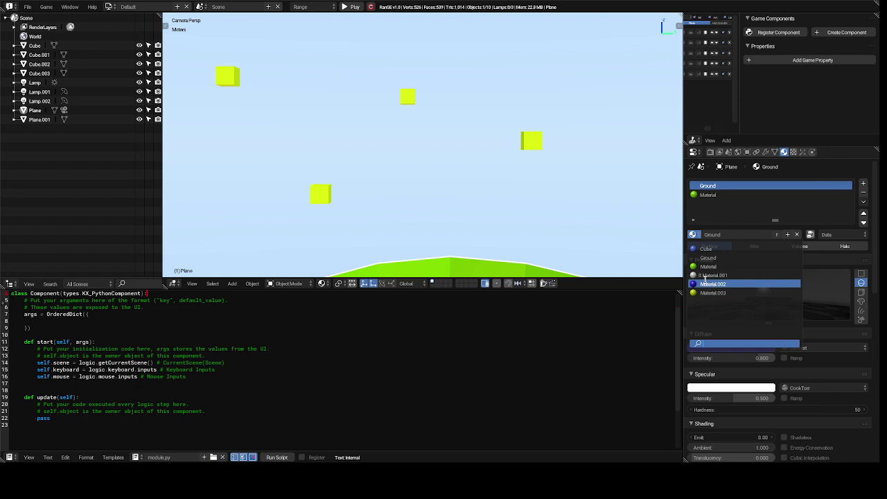
click(712, 284)
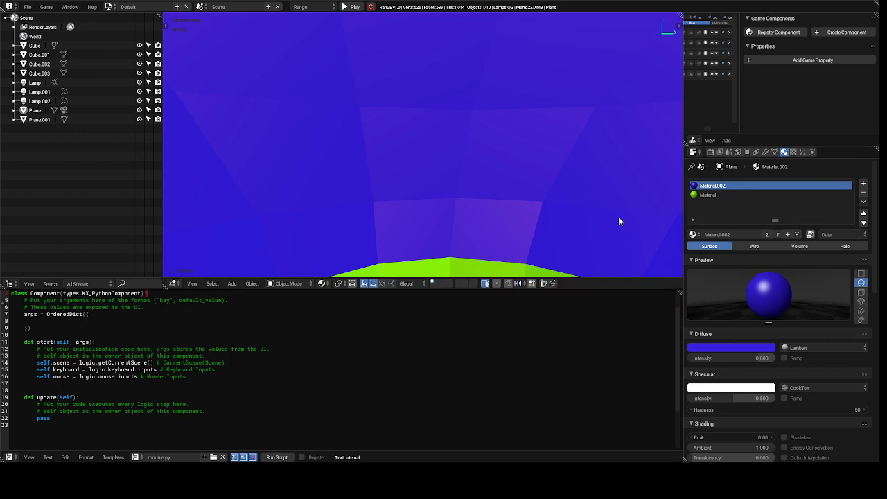
key(ctrl+z)
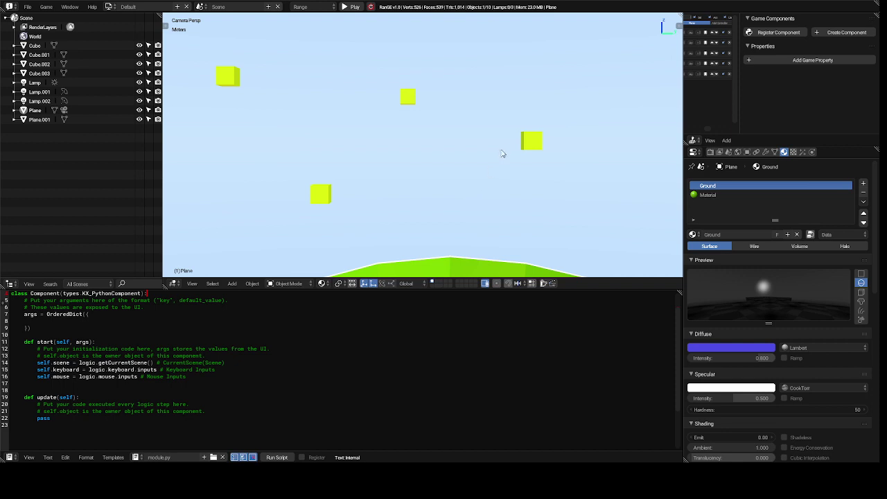
Duplicate the rightmost cube, offset the copy lower and farther along positive Y, and bring it closer to the camera along X.
click(539, 144)
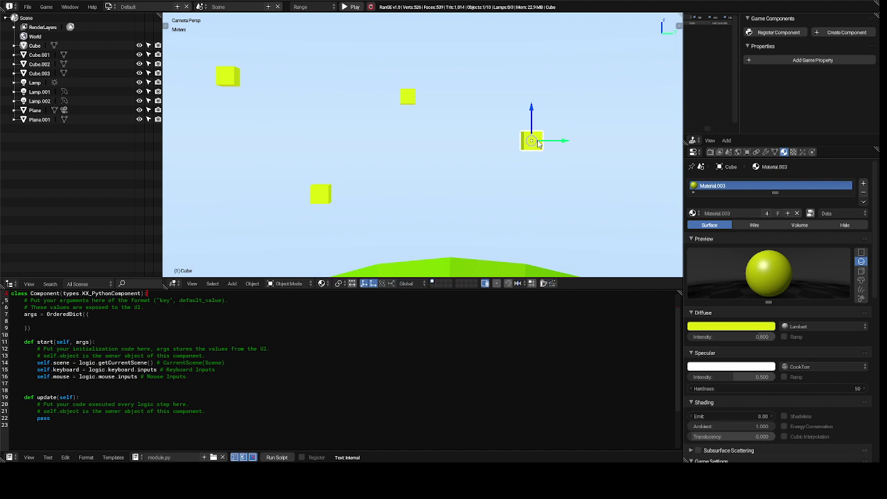
key(shift+d)
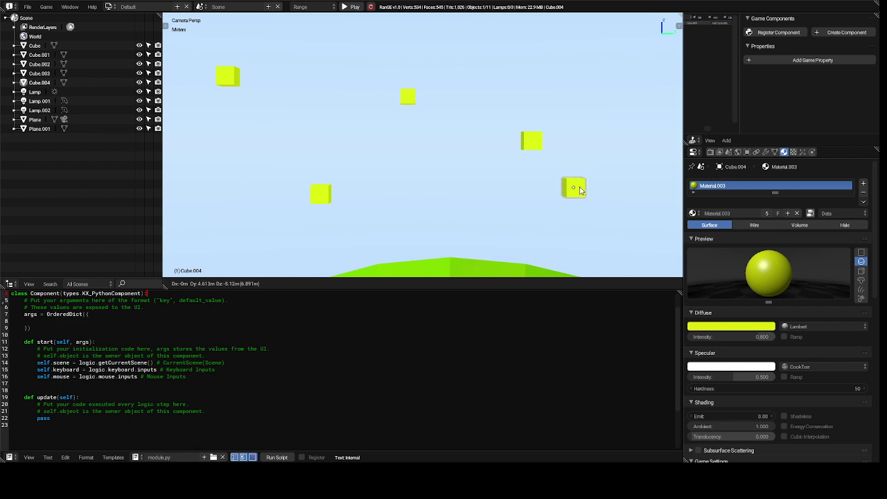
click(570, 201)
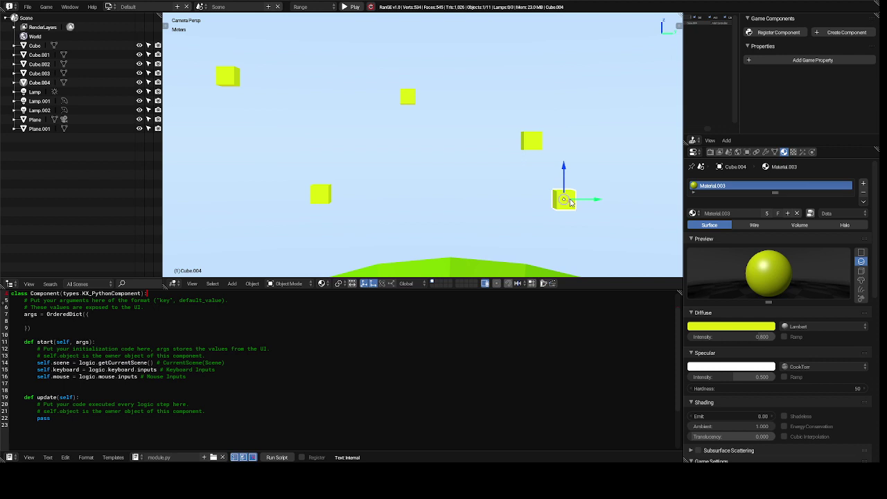
key(g)
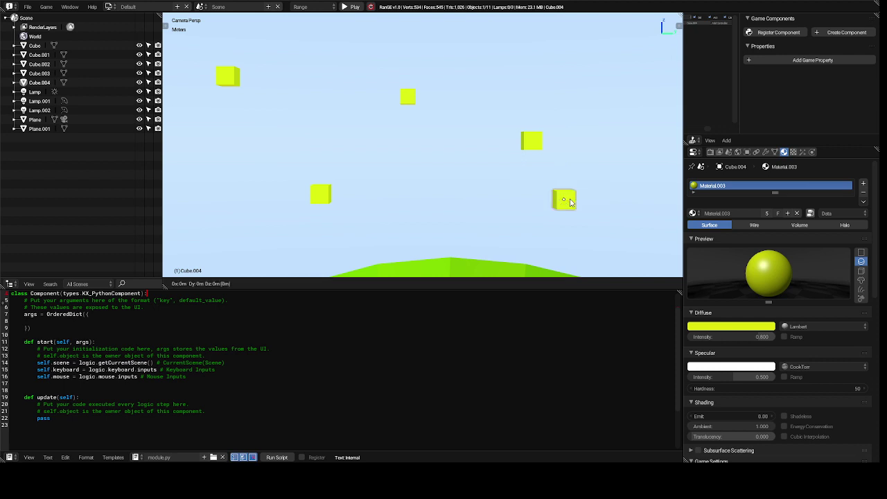
key(y)
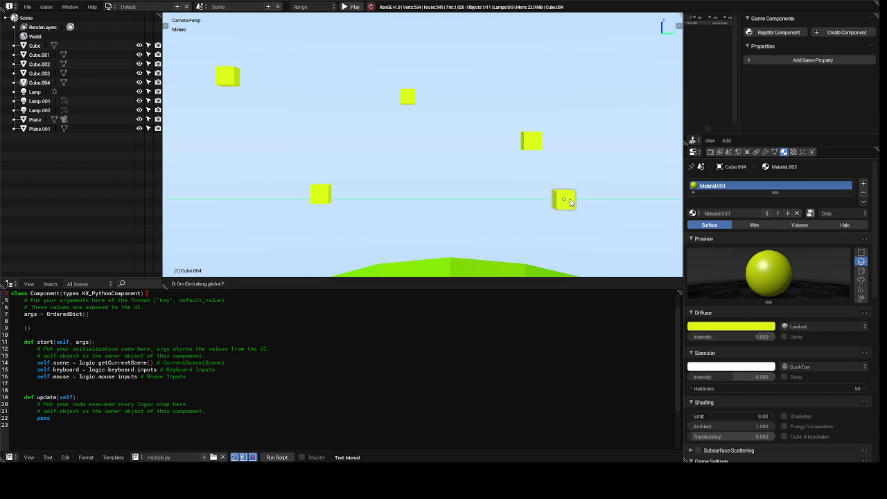
key(x)
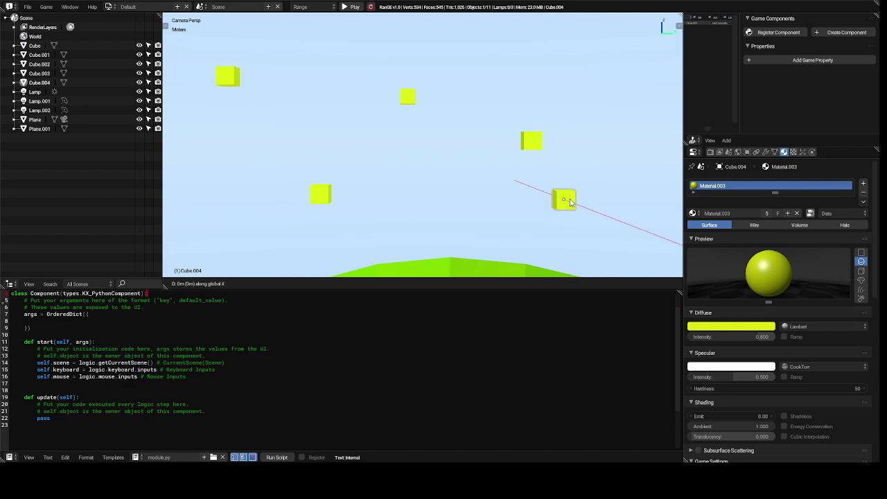
click(602, 226)
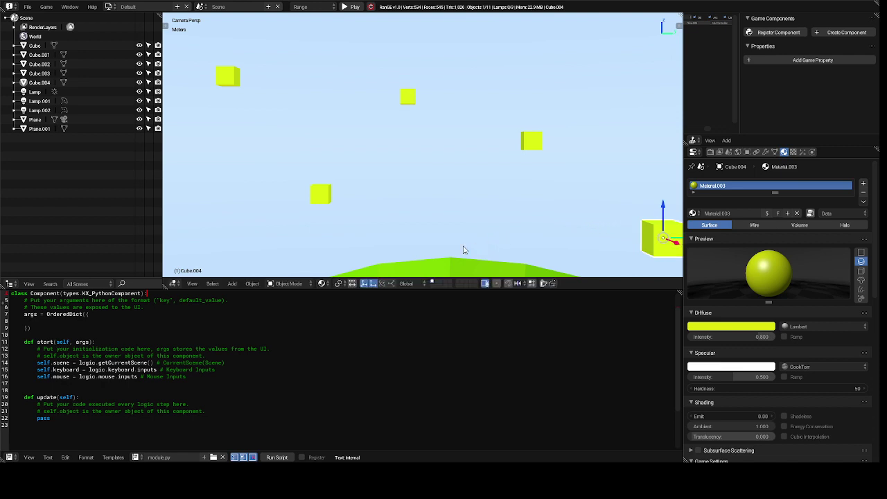
Shift the lower-left cube along negative Y and push it about 35.8 m away along negative X.
right_click(318, 202)
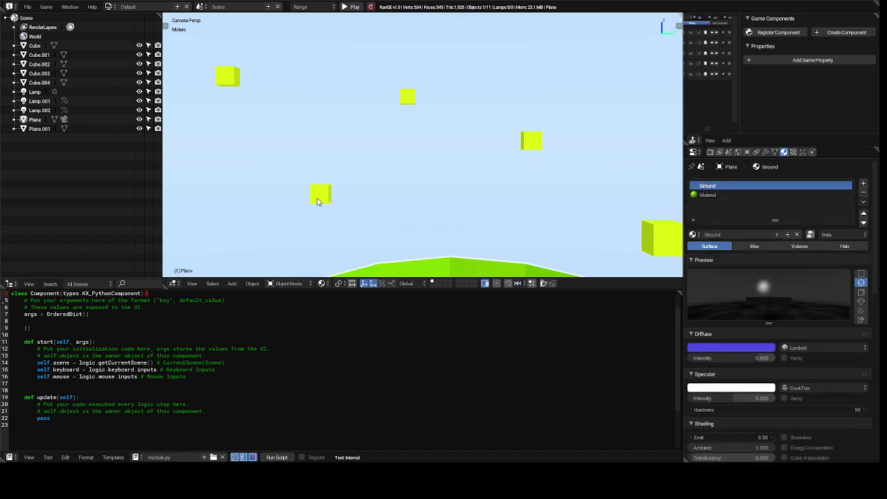
right_click(318, 201)
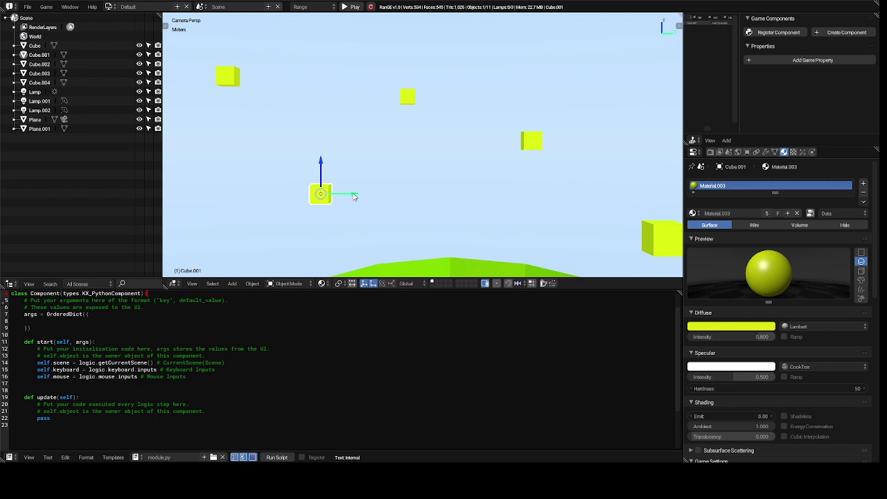
drag(353, 196, 260, 199)
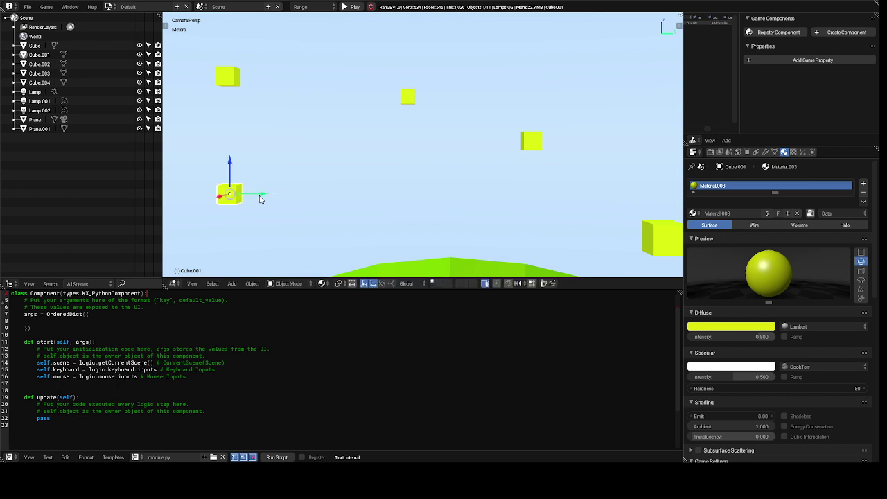
key(g)
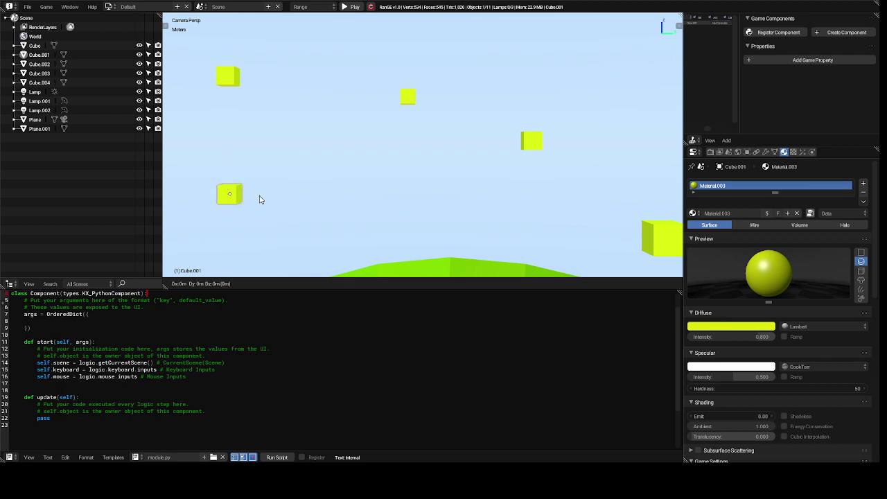
key(y)
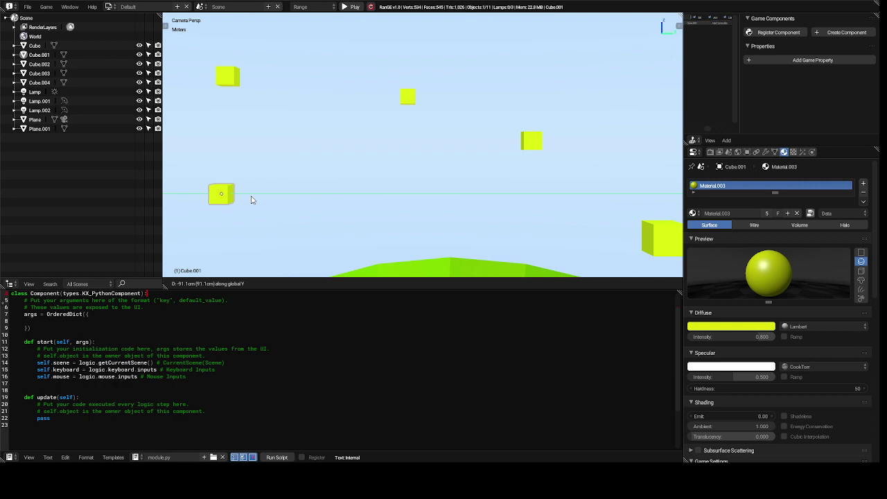
key(x)
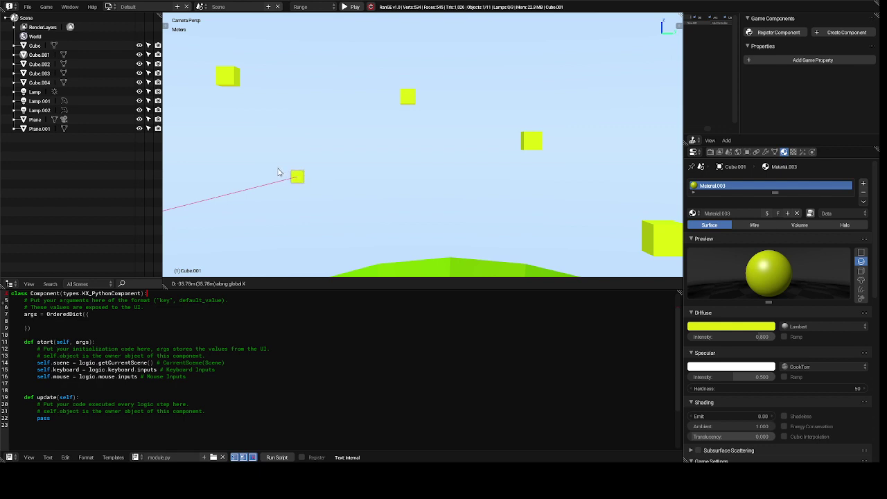
click(278, 173)
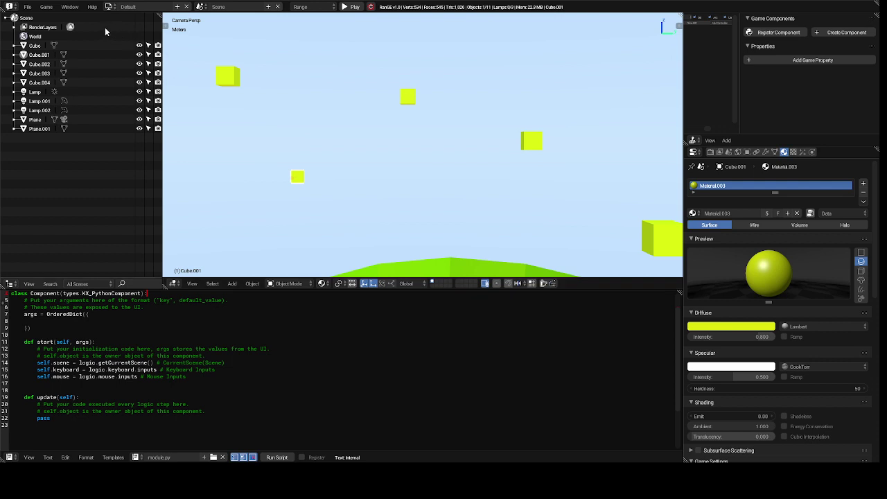
Save the project file and run the module.py script with no objects selected.
click(27, 7)
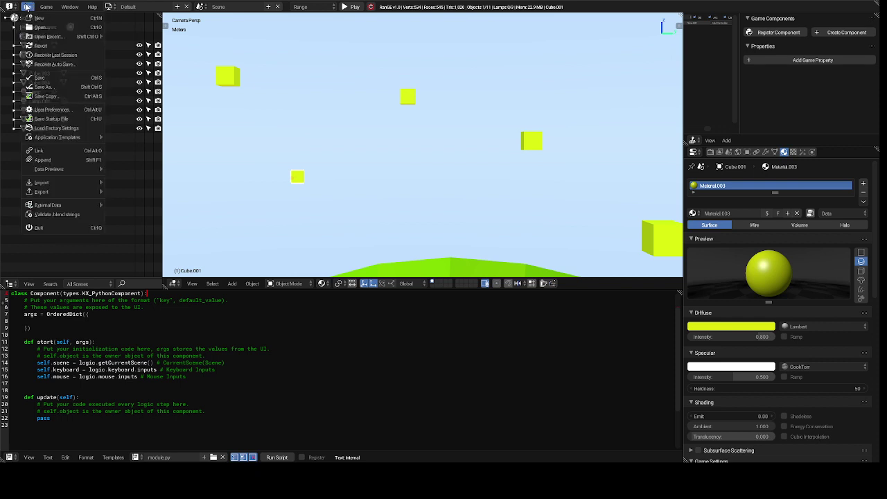
click(51, 77)
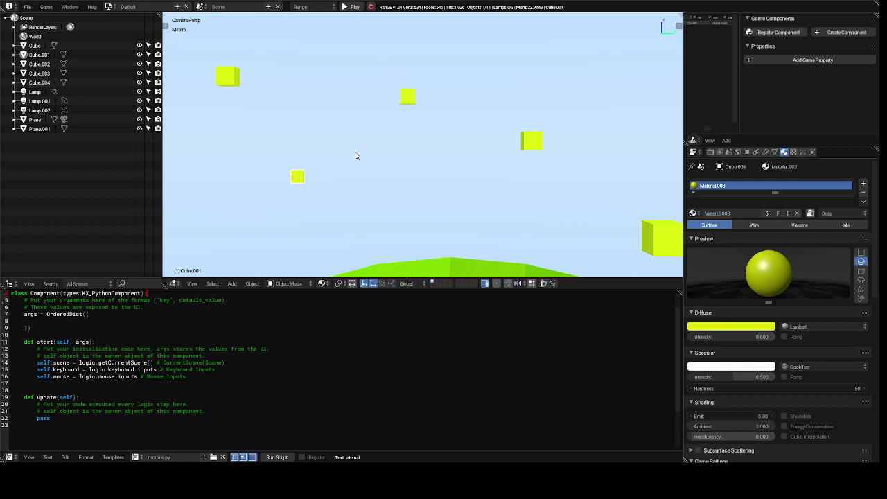
key(a)
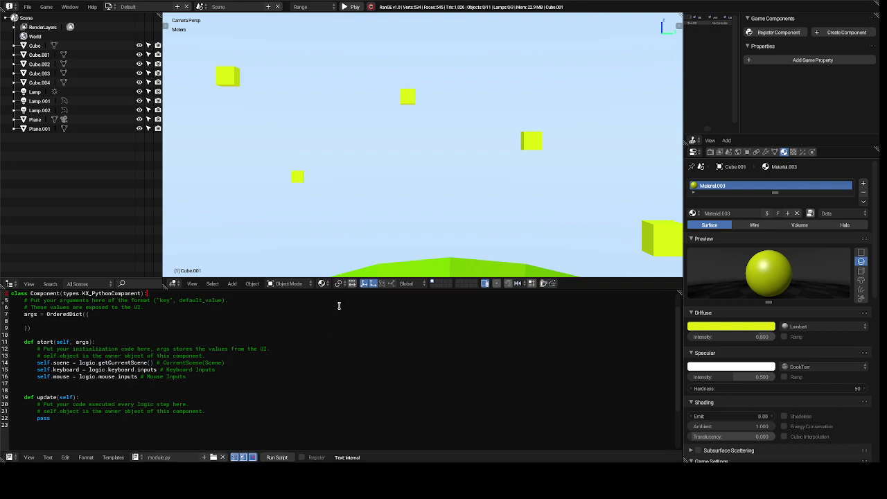
click(277, 457)
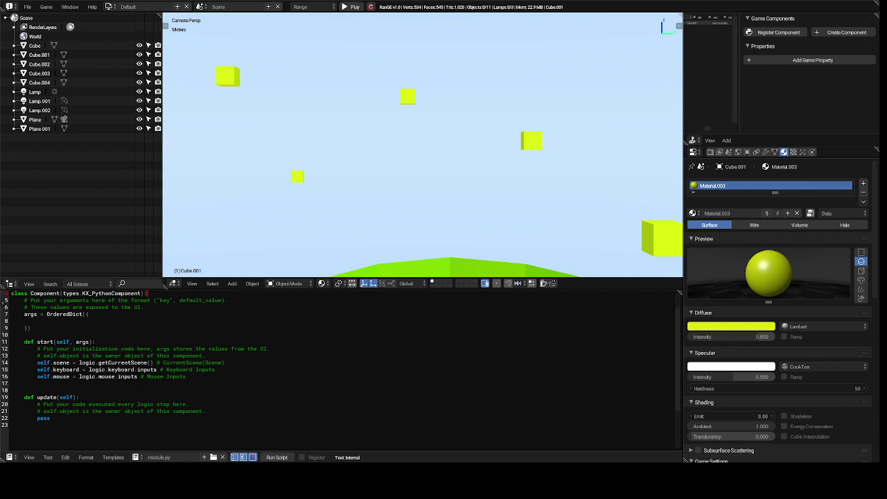